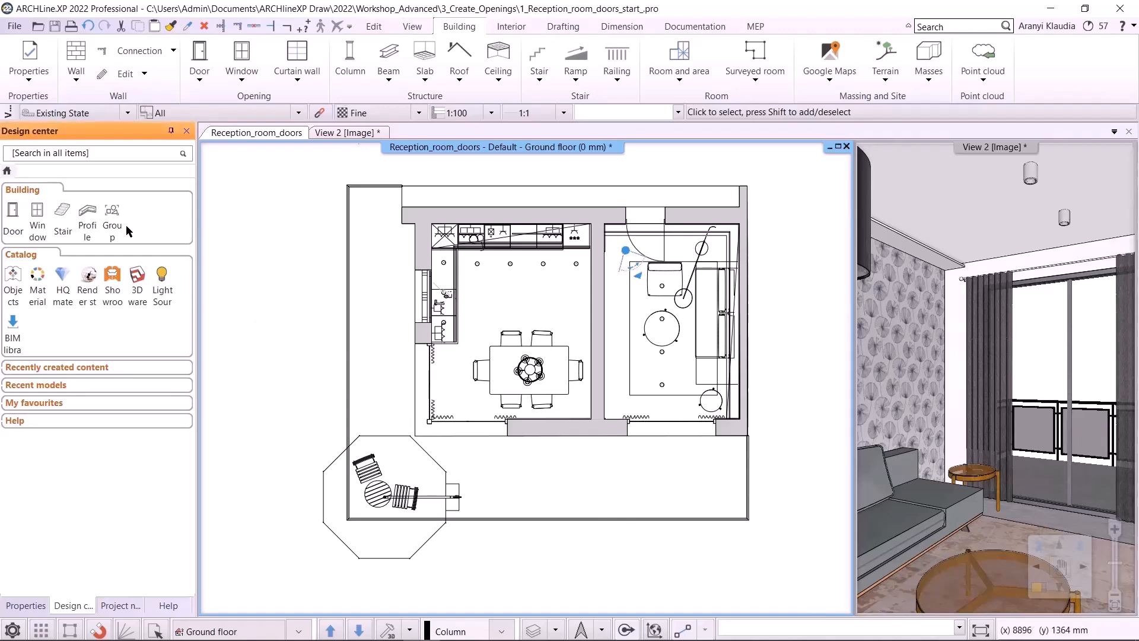
Step: Browse the paneled indoor doors in the Design Center's door library, then return to its home page
{"action": "left_click", "coordinate": [16, 218]}
{"action": "left_click", "coordinate": [40, 233]}
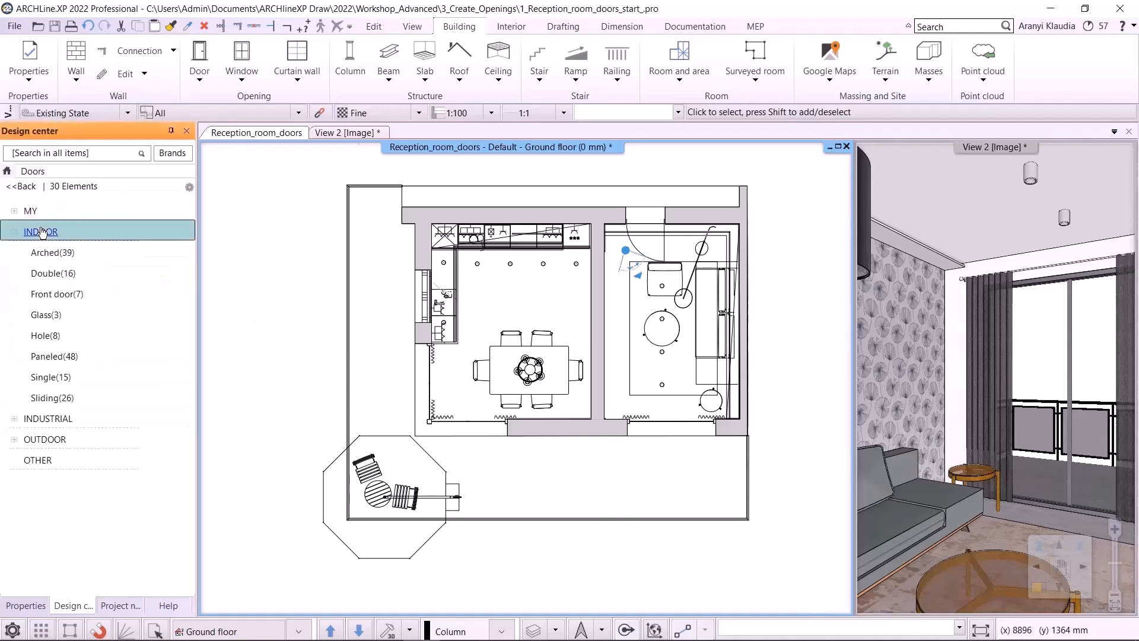
{"action": "left_click", "coordinate": [57, 356]}
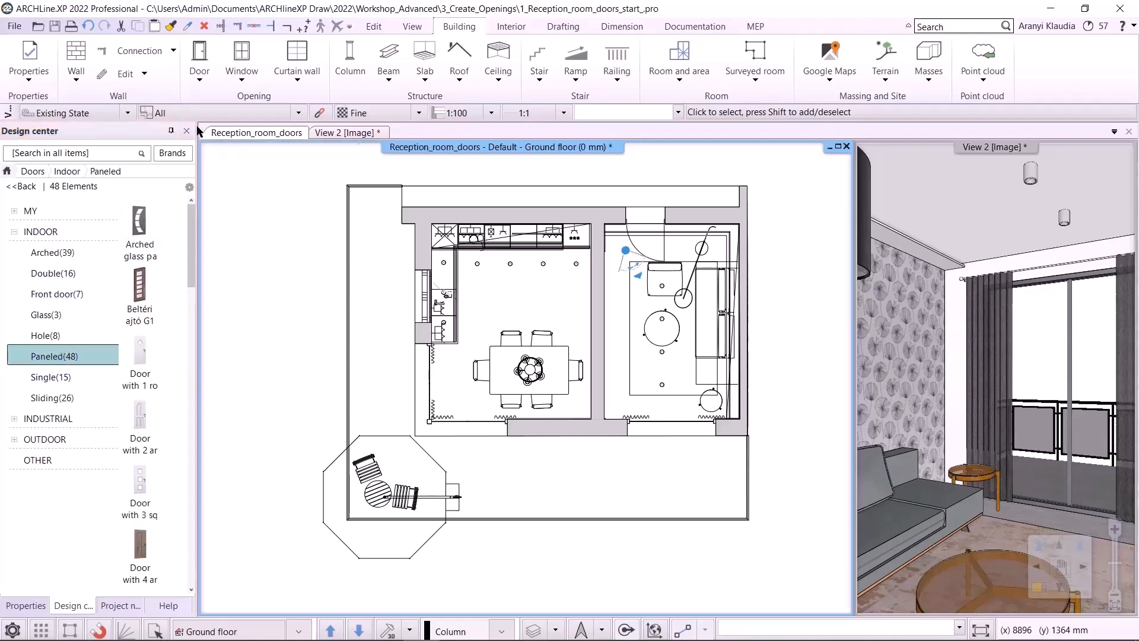
{"action": "left_click_drag", "start_coordinate": [215, 132], "coordinate": [263, 132]}
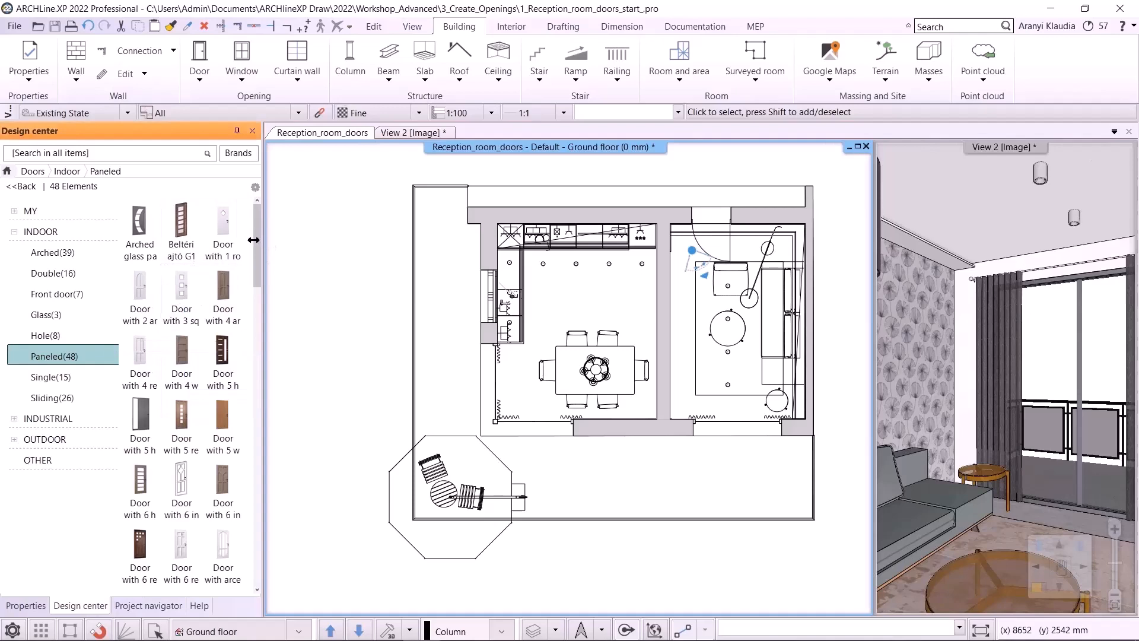
{"action": "scroll", "coordinate": [259, 256], "scroll_direction": "down", "scroll_amount": 3}
{"action": "scroll", "coordinate": [261, 282], "scroll_direction": "down", "scroll_amount": 2}
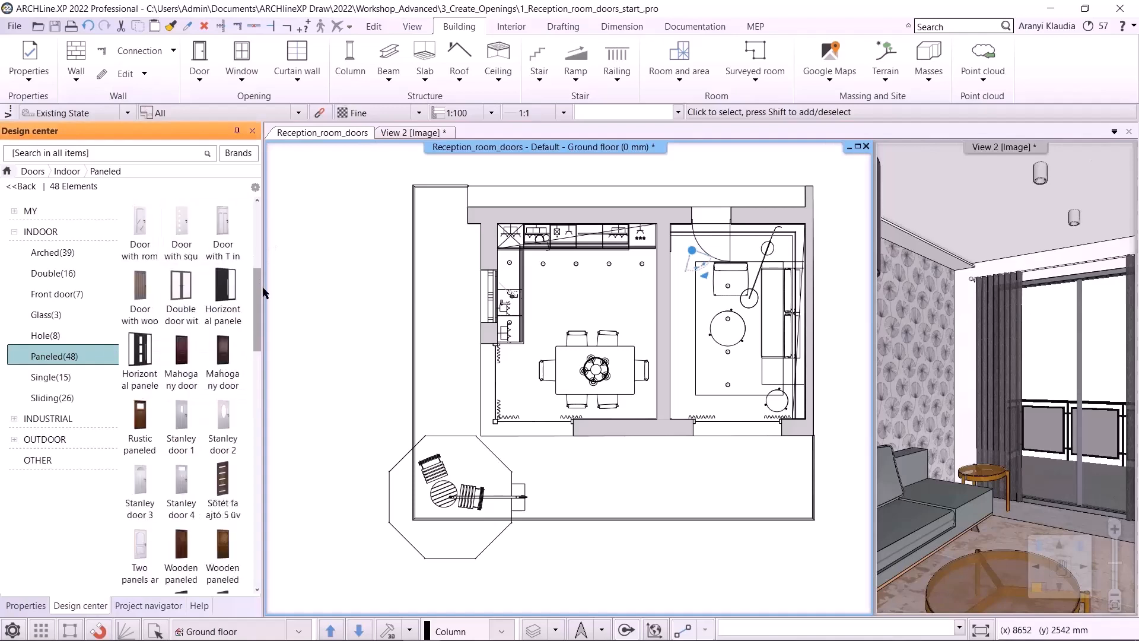
{"action": "scroll", "coordinate": [263, 283], "scroll_direction": "up", "scroll_amount": 2}
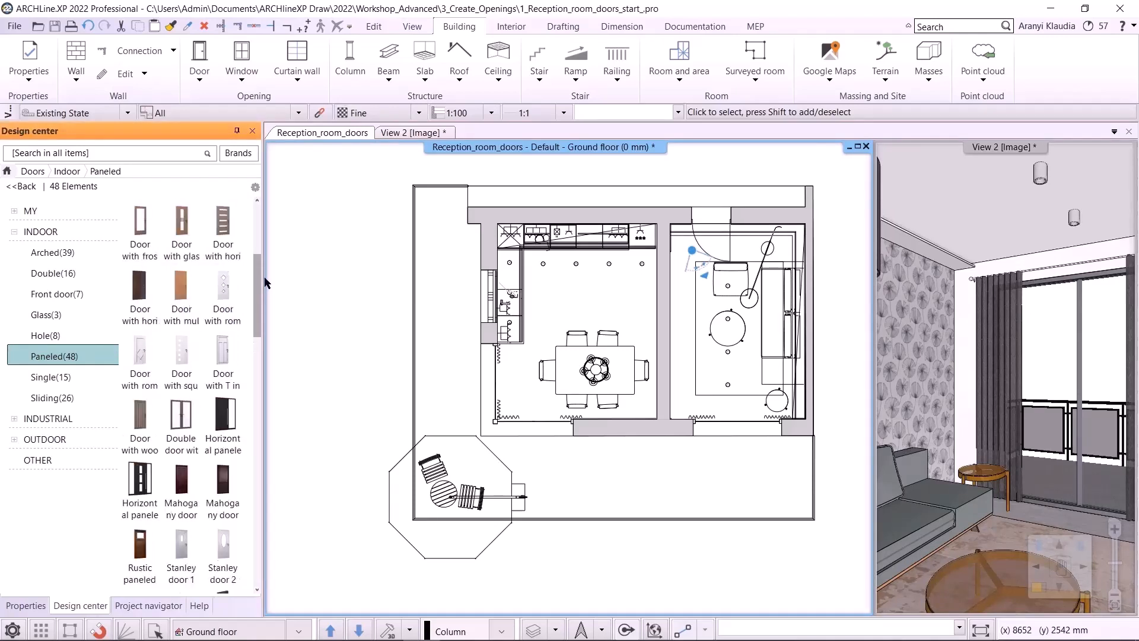
{"action": "scroll", "coordinate": [266, 282], "scroll_direction": "down", "scroll_amount": 1}
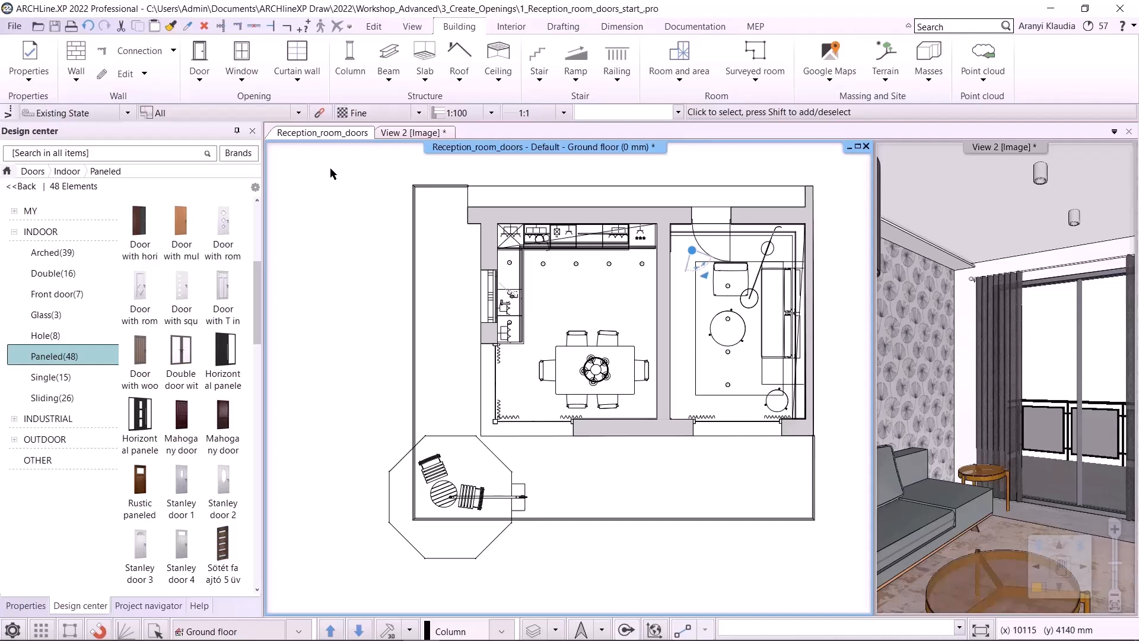
{"action": "left_click_drag", "start_coordinate": [264, 127], "coordinate": [174, 132]}
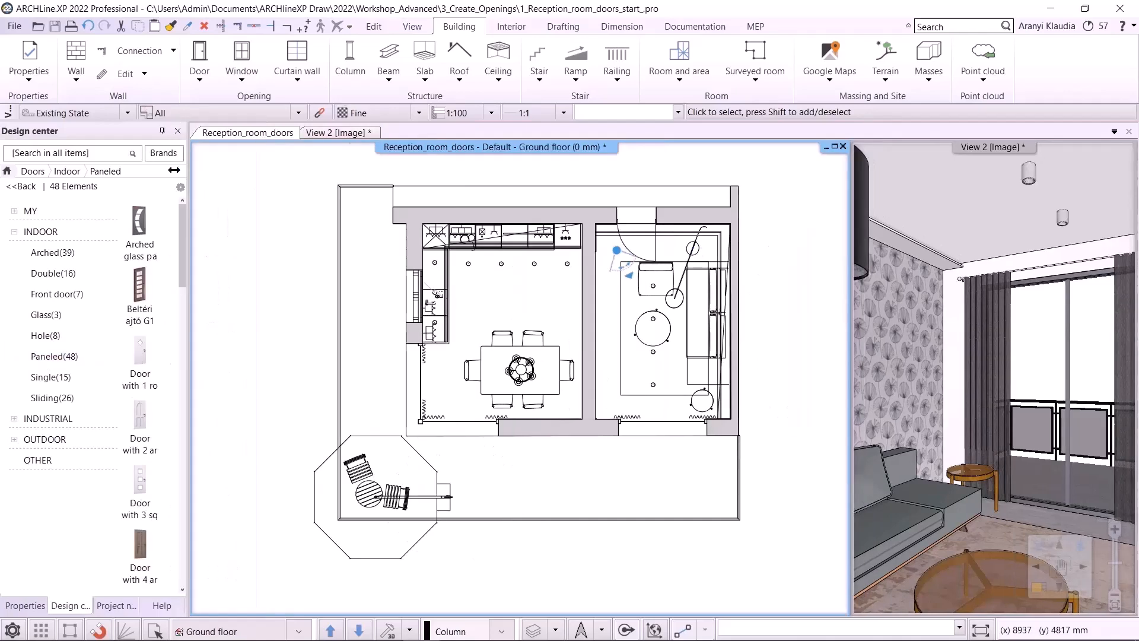
{"action": "left_click", "coordinate": [7, 172]}
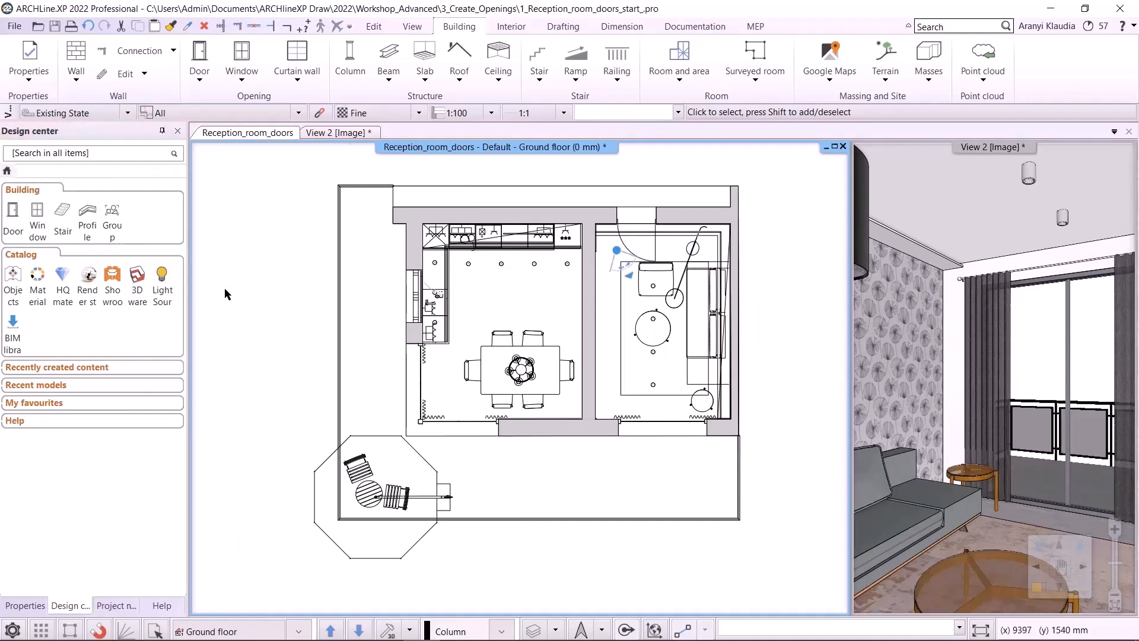
Step: Switch to File Explorer and preview the Front-door-panel_2 image from the Image folder, then close the preview
{"action": "left_click", "coordinate": [200, 628]}
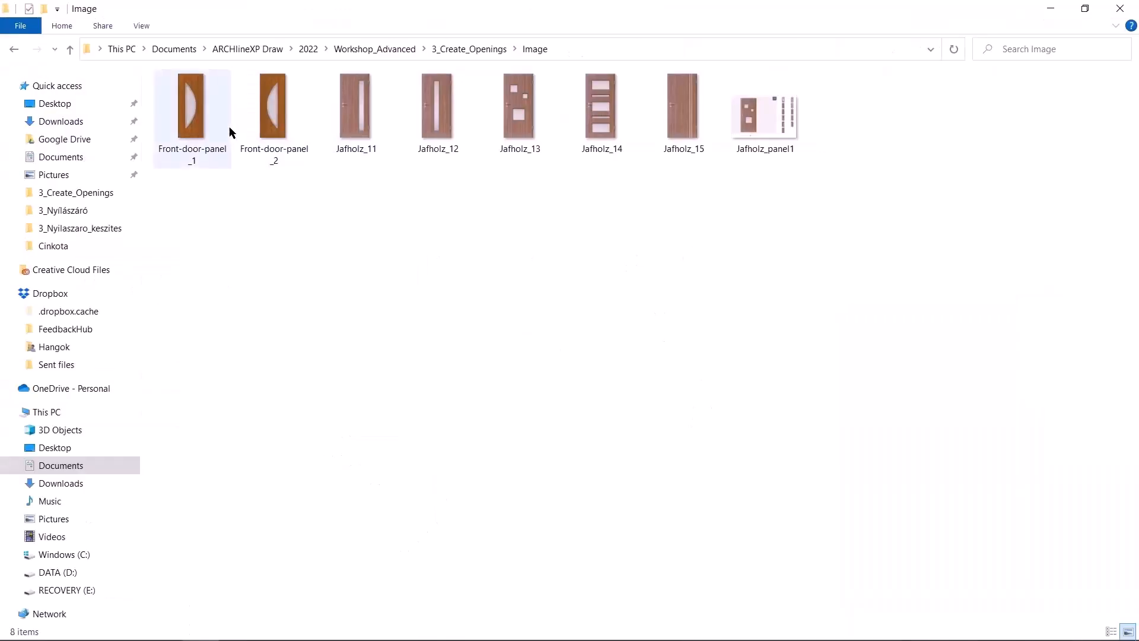
{"action": "double_click", "coordinate": [273, 107]}
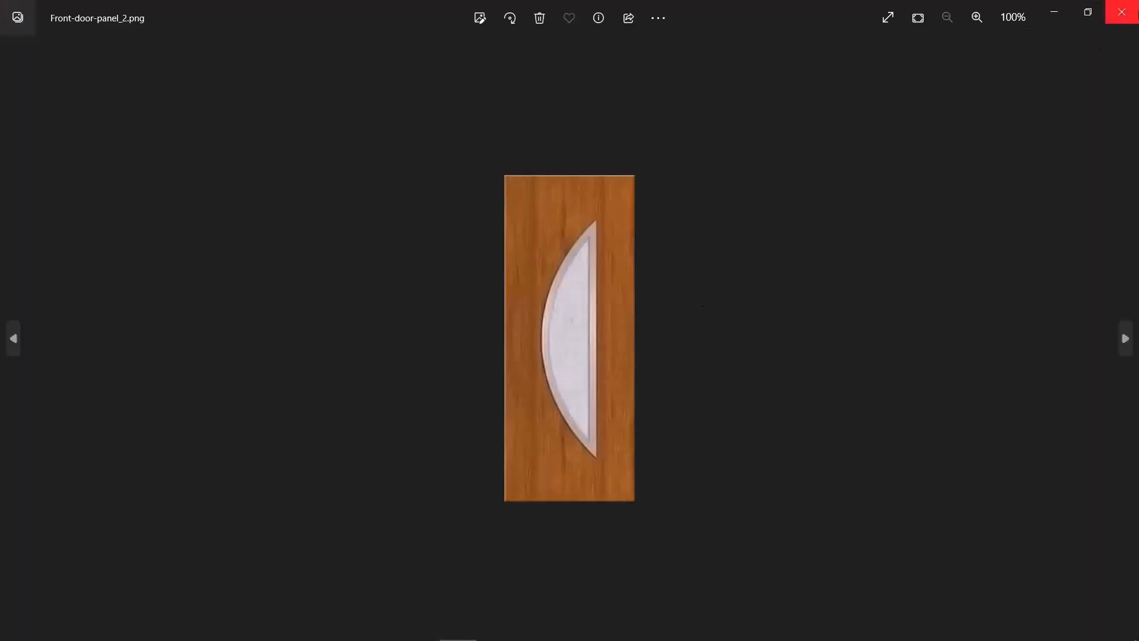
{"action": "left_click", "coordinate": [1122, 12]}
Step: Insert the Front-door-panel_2 image from File Explorer into the ground floor plan, in the empty area between the sliding door elevation and the building
{"action": "left_click_drag", "start_coordinate": [304, 169], "coordinate": [300, 283]}
{"action": "middle_click_drag", "start_coordinate": [343, 293], "coordinate": [561, 293]}
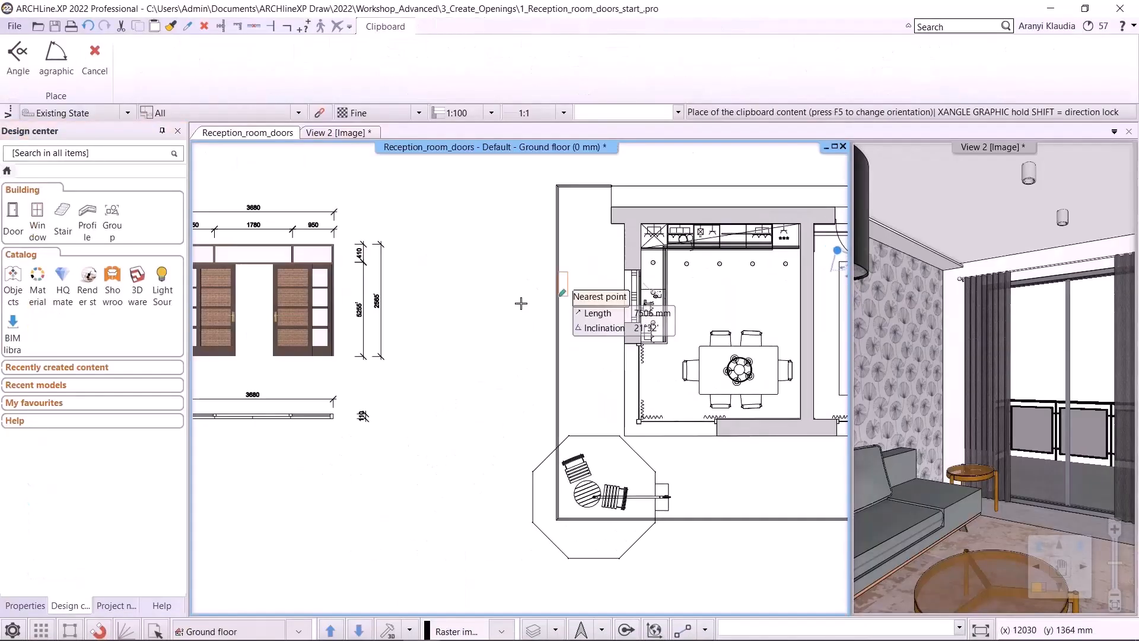
{"action": "scroll", "coordinate": [477, 288], "scroll_direction": "down", "scroll_amount": 1}
{"action": "scroll", "coordinate": [459, 340], "scroll_direction": "up", "scroll_amount": 1}
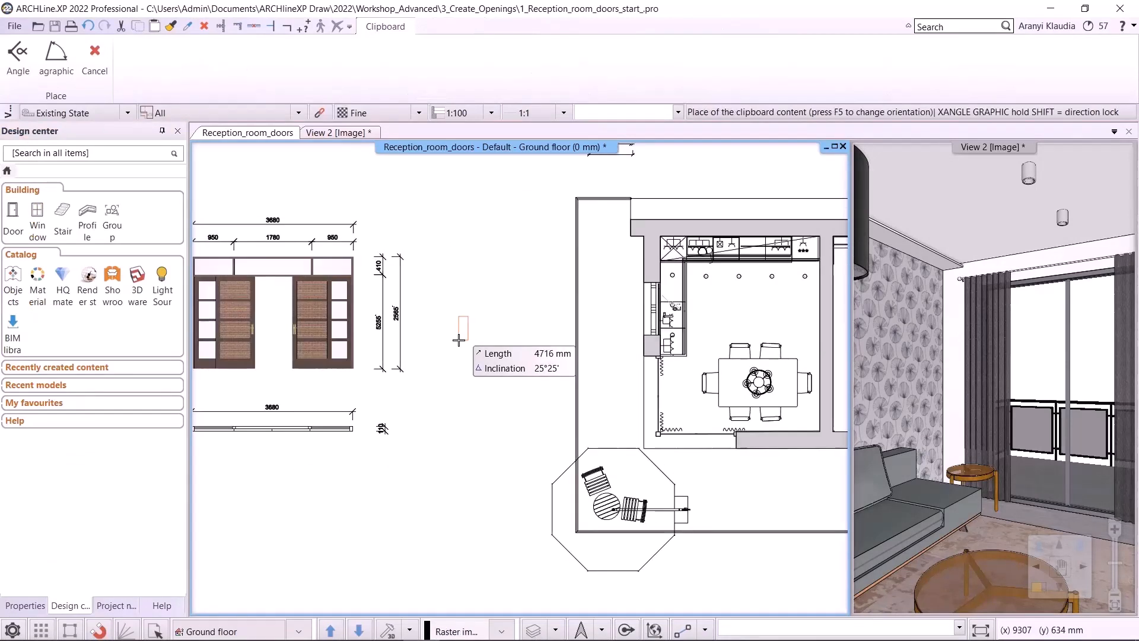
{"action": "scroll", "coordinate": [459, 340], "scroll_direction": "up", "scroll_amount": 1}
{"action": "left_click", "coordinate": [461, 371]}
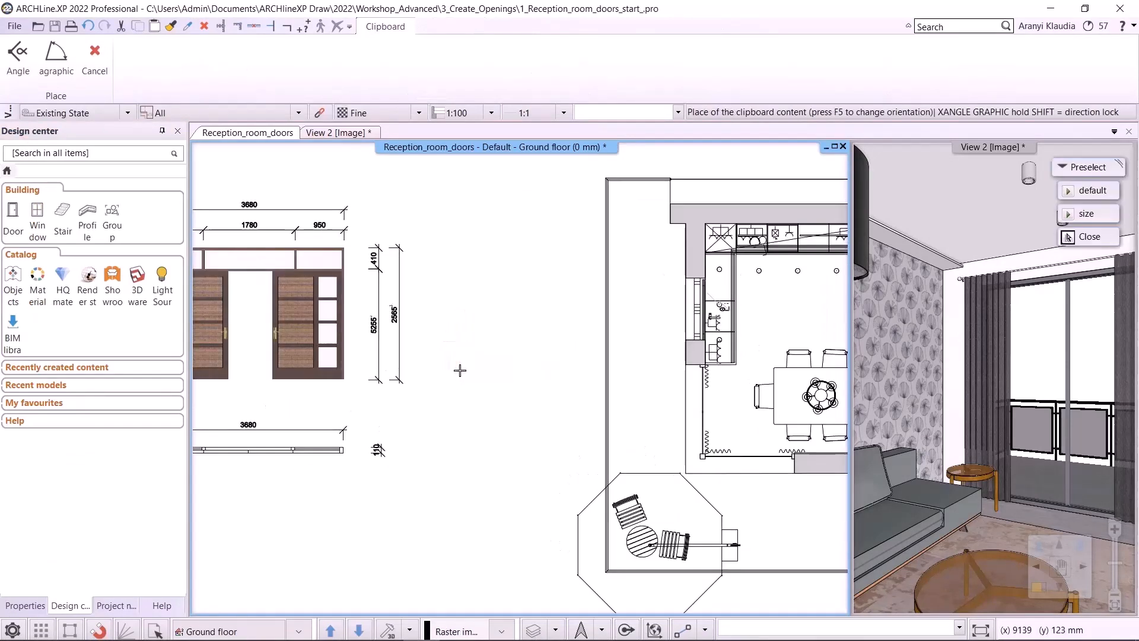
{"action": "left_click", "coordinate": [534, 224]}
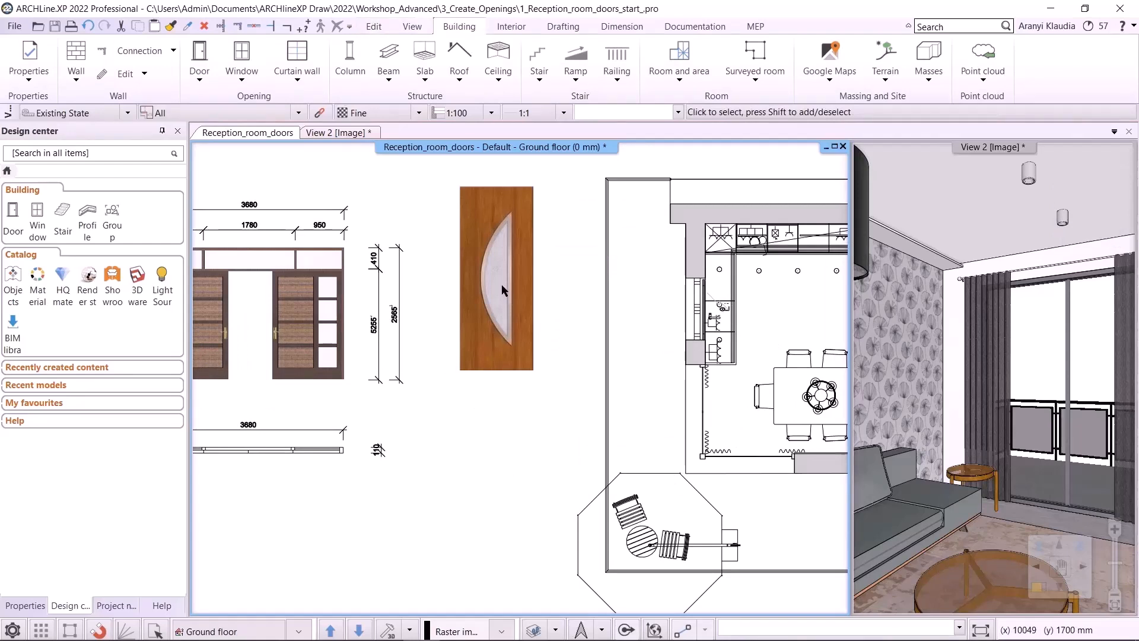
Step: Save the placed door image to the library as material Front-door-panel_2, in category MY and subcategory Door
{"action": "right_click", "coordinate": [487, 253]}
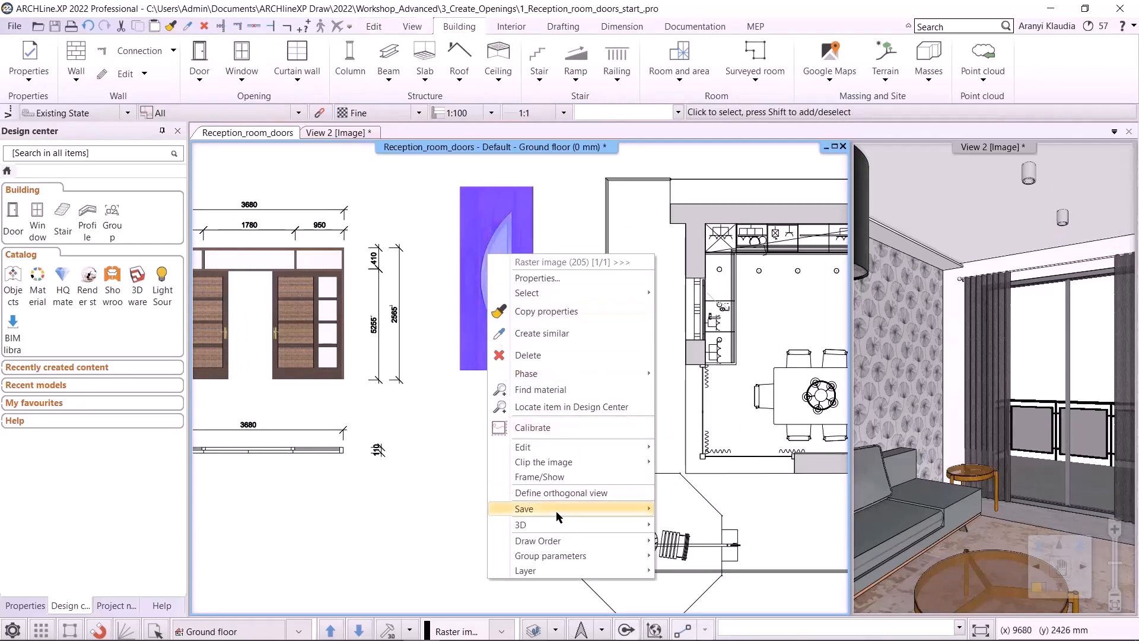
{"action": "mouse_move", "coordinate": [557, 511]}
{"action": "left_click", "coordinate": [728, 511]}
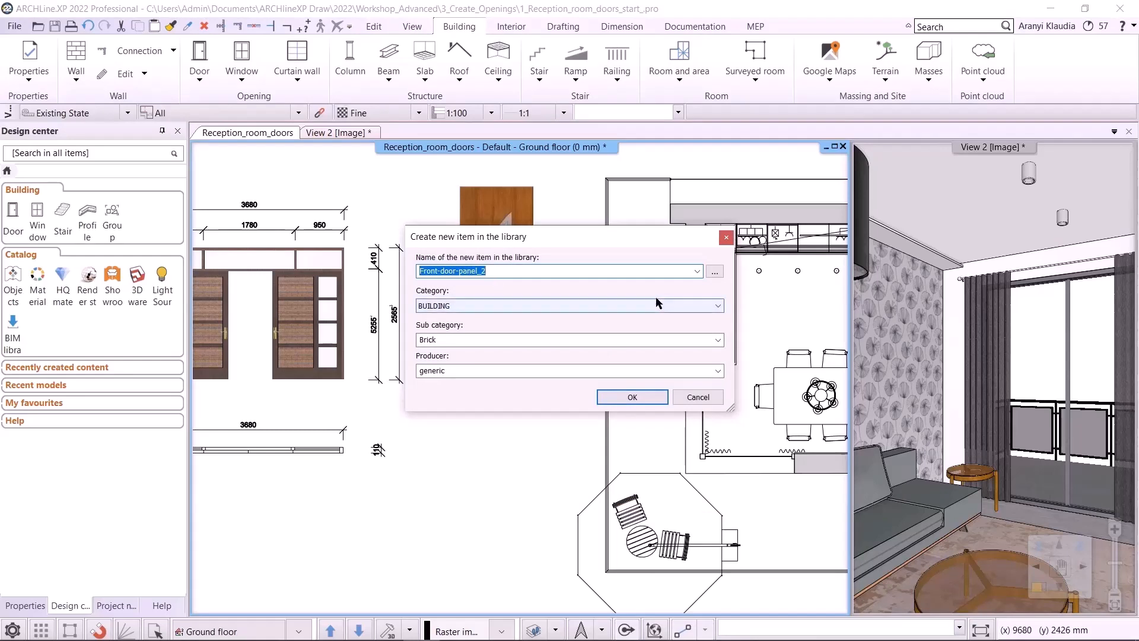
{"action": "left_click", "coordinate": [515, 307]}
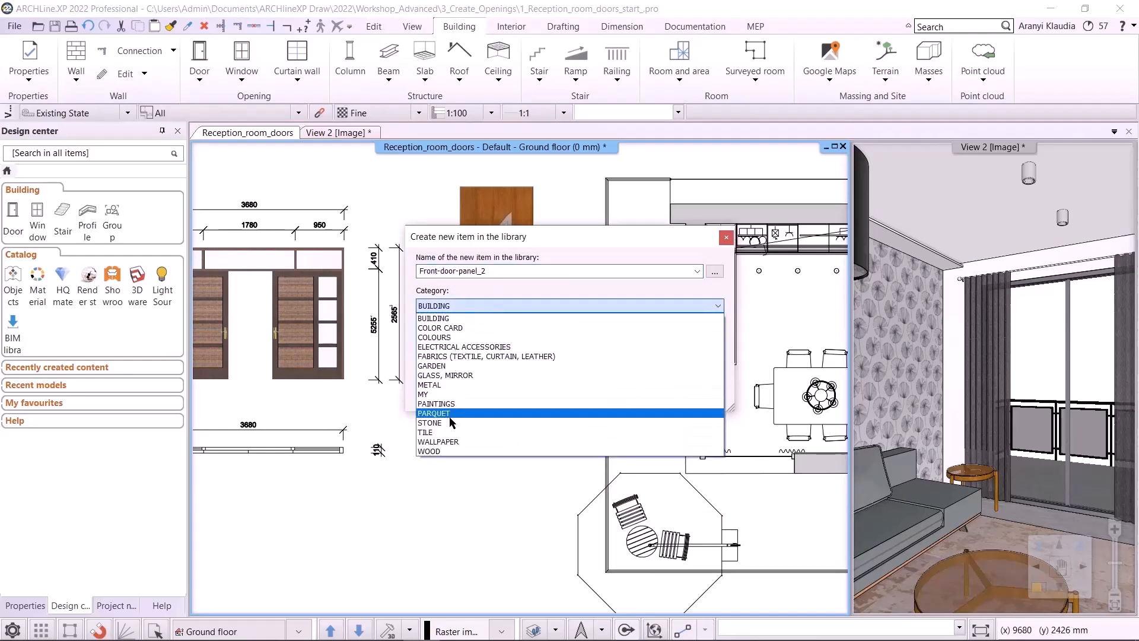
{"action": "left_click", "coordinate": [593, 393]}
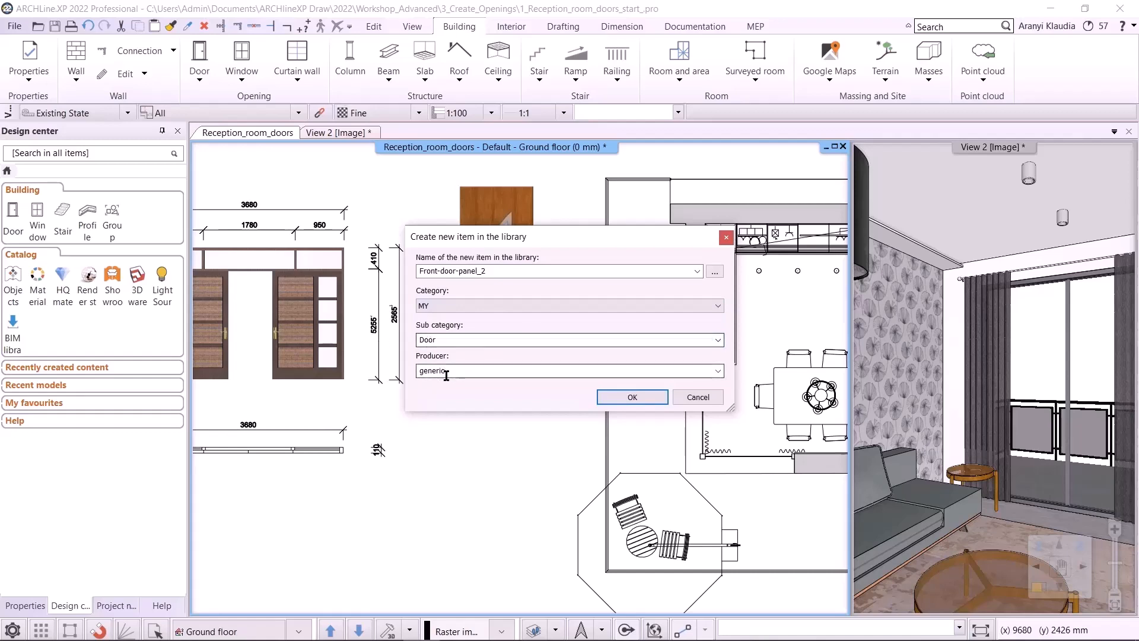
{"action": "left_click", "coordinate": [633, 397]}
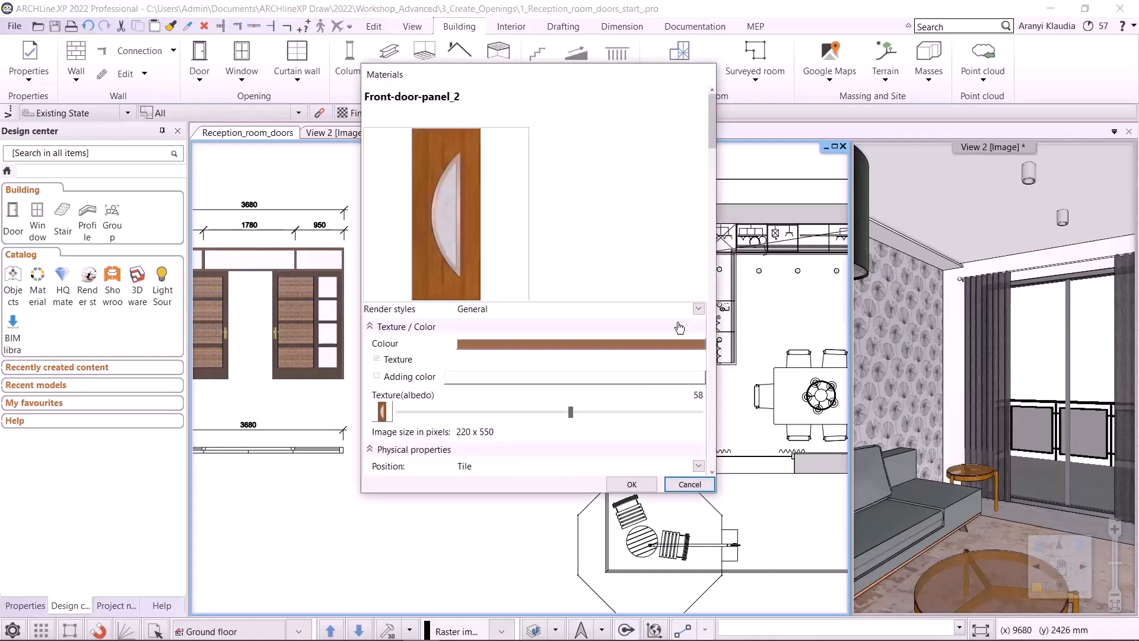
Step: Set the new Front-door-panel_2 material's position to Stretch and accept its properties
{"action": "left_click_drag", "start_coordinate": [711, 153], "coordinate": [709, 162]}
{"action": "right_click", "coordinate": [709, 165]}
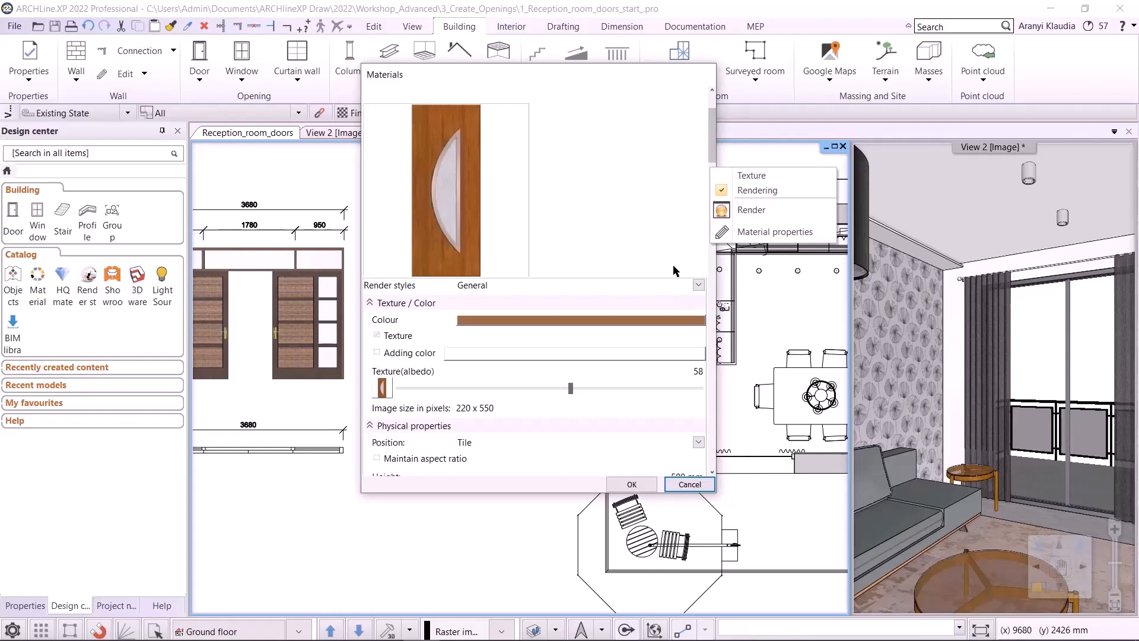
{"action": "left_click", "coordinate": [700, 444]}
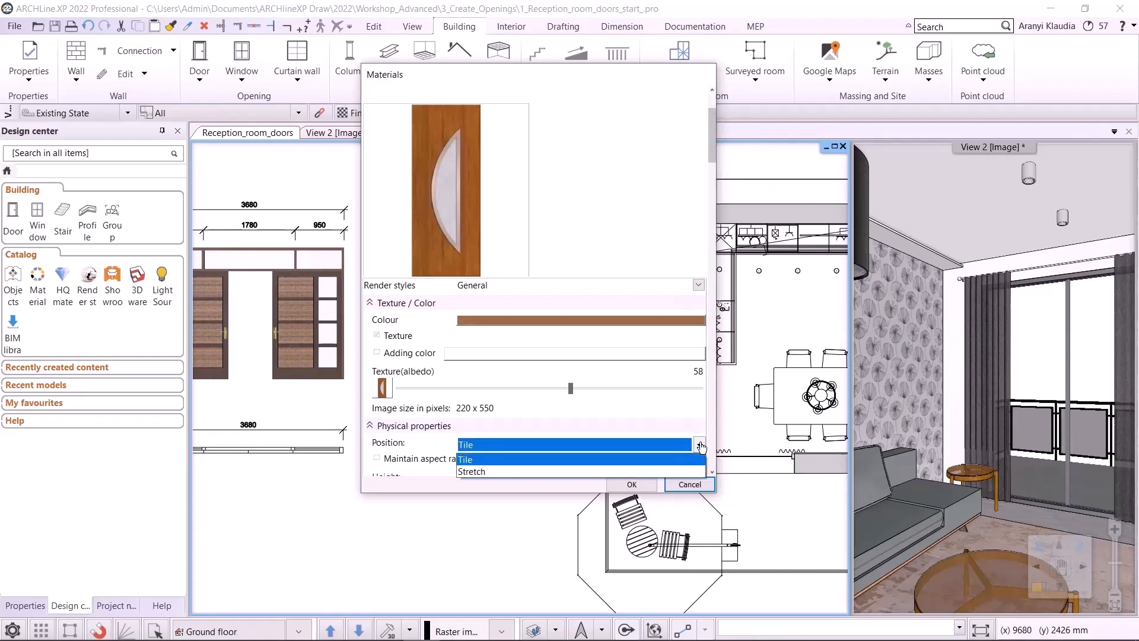
{"action": "left_click", "coordinate": [563, 471]}
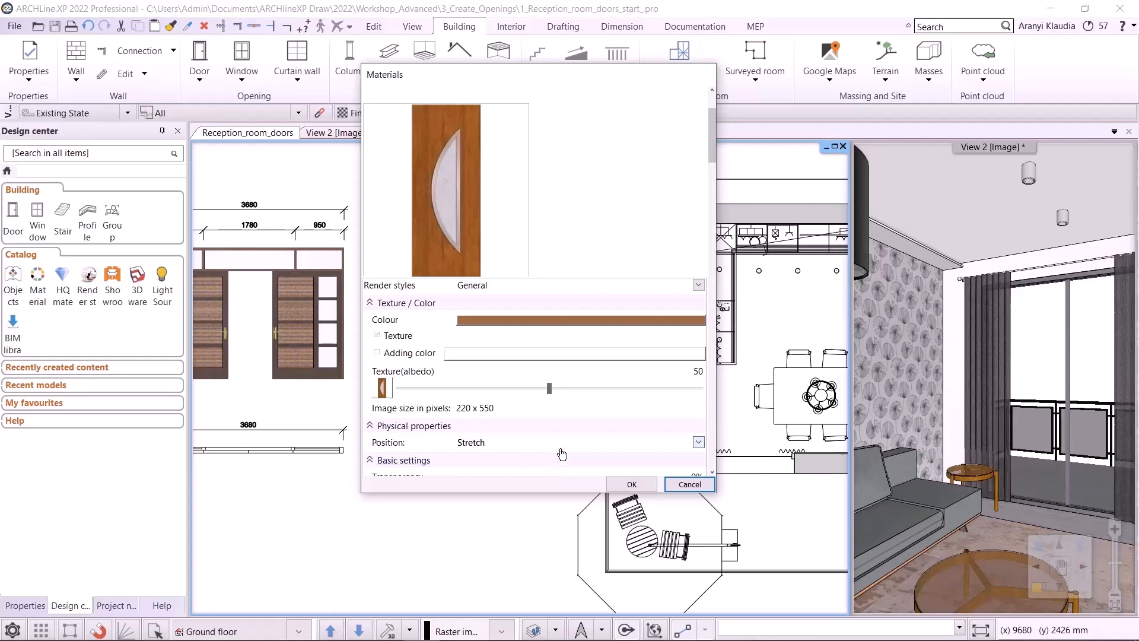
{"action": "left_click", "coordinate": [620, 486]}
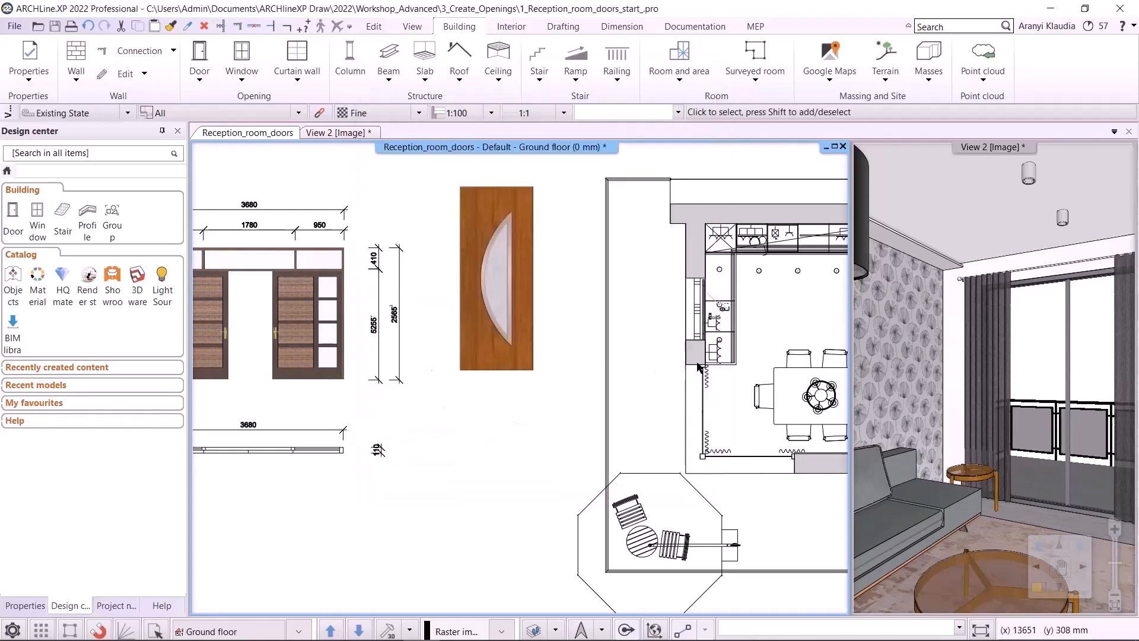
Step: Switch the 3D view to the saved Reception room 2 view and enlarge it to show the plain white door
{"action": "middle_click_drag", "start_coordinate": [733, 362], "coordinate": [453, 355]}
{"action": "scroll", "coordinate": [712, 208], "scroll_direction": "up", "scroll_amount": 2}
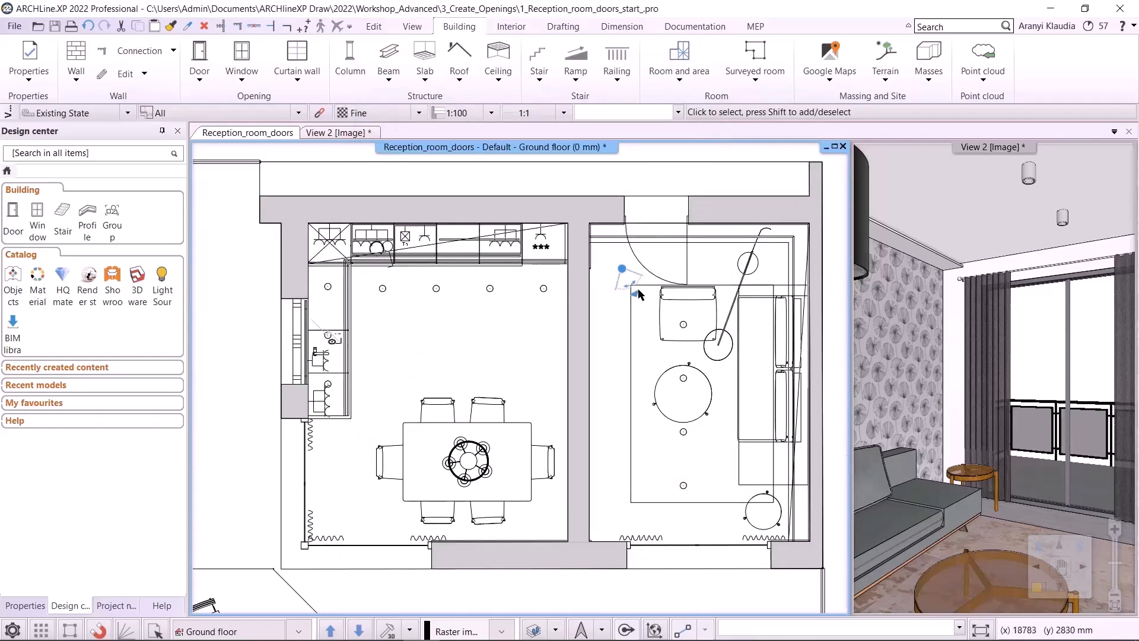
{"action": "left_click", "coordinate": [299, 632]}
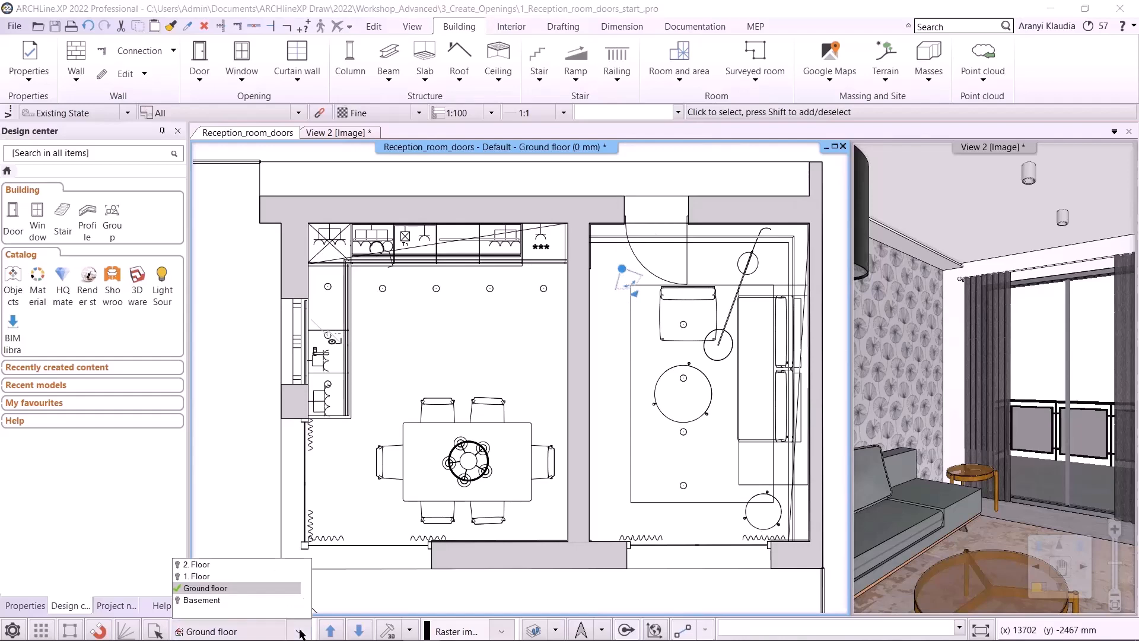
{"action": "left_click", "coordinate": [942, 389]}
{"action": "left_click", "coordinate": [946, 391]}
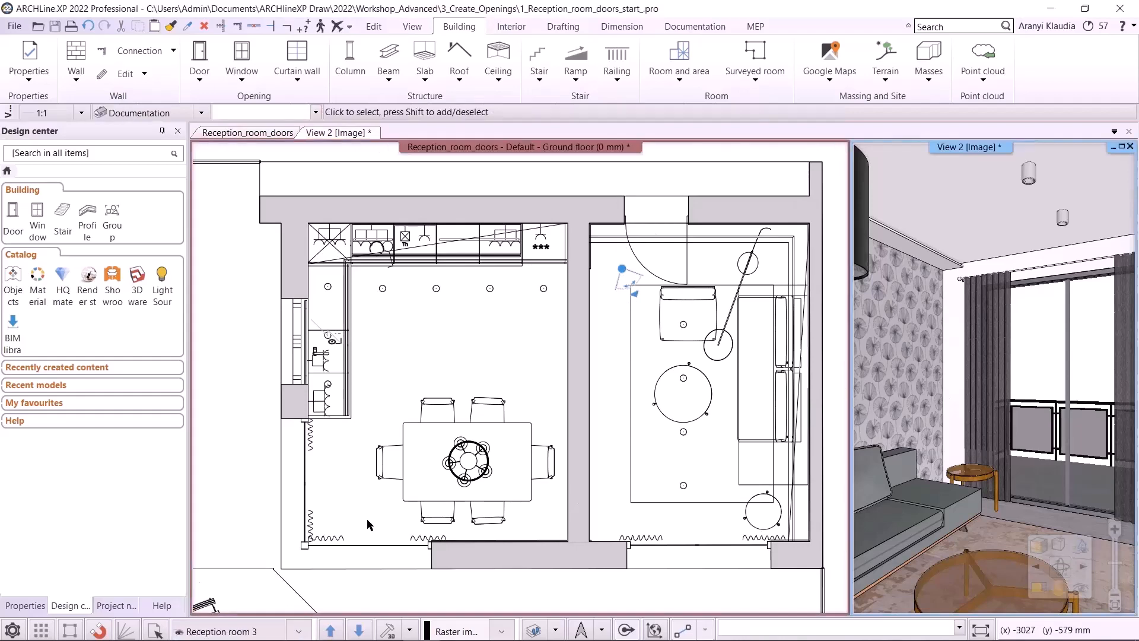
{"action": "left_click", "coordinate": [359, 631]}
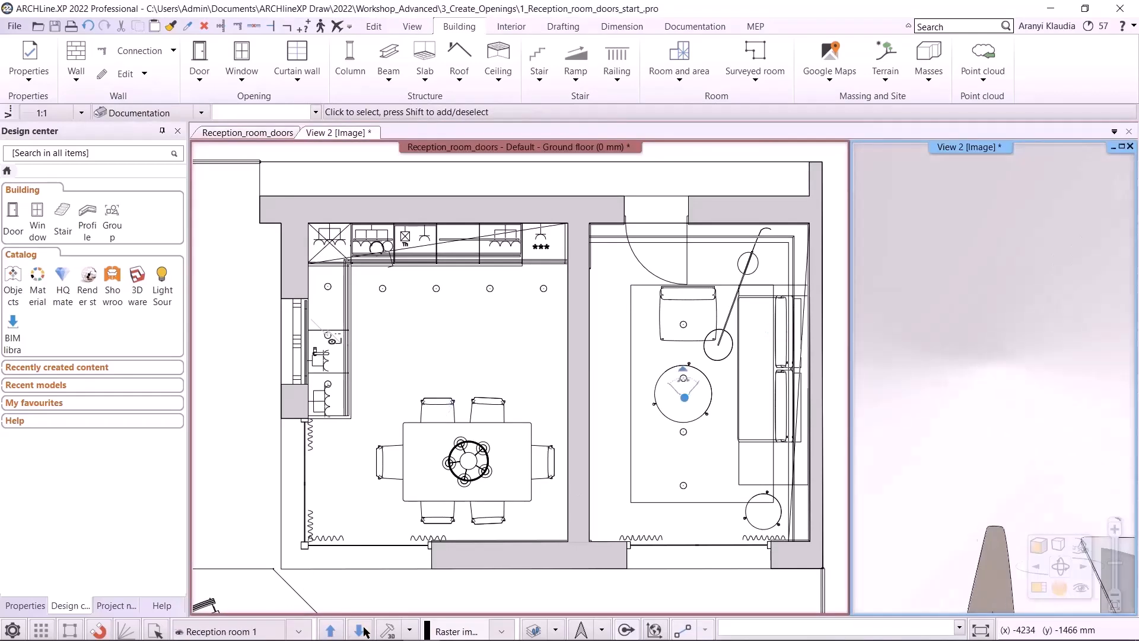
{"action": "left_click", "coordinate": [360, 631]}
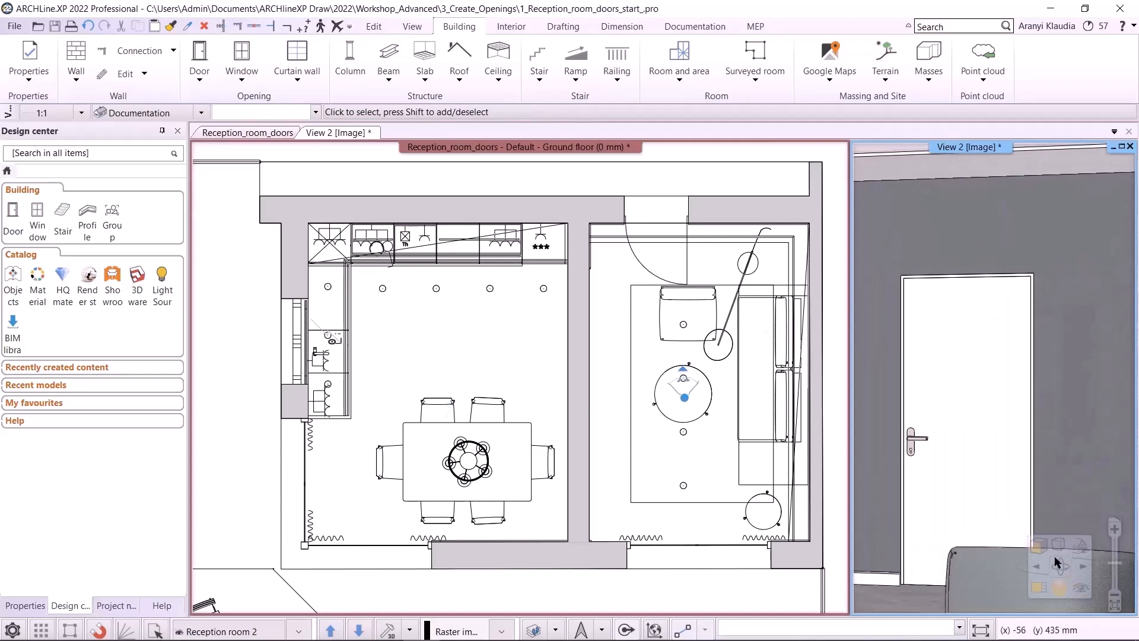
{"action": "left_click", "coordinate": [1040, 581]}
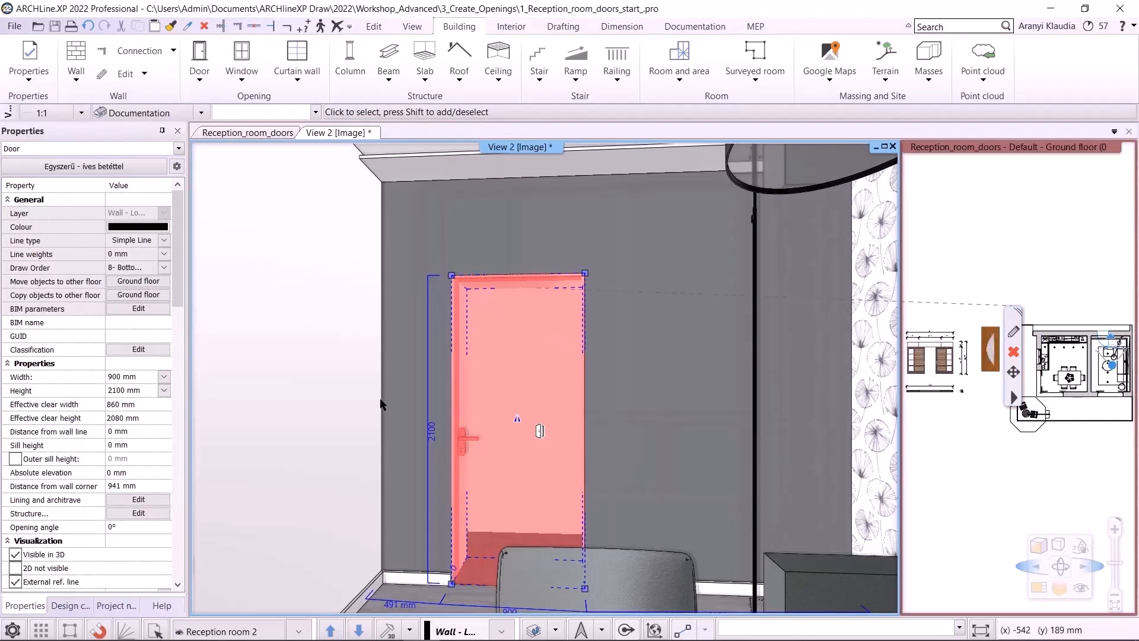
{"action": "left_click", "coordinate": [300, 493]}
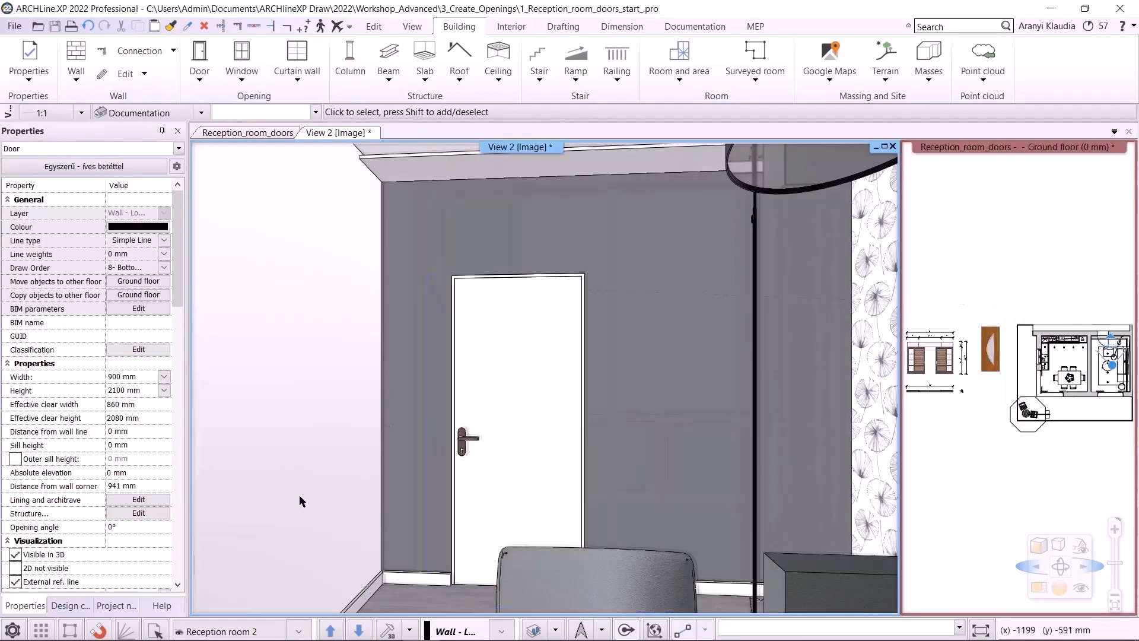
Step: Apply the Front-door-panel_2 material from the MY Door materials to the white door, replacing the material on this object only
{"action": "left_click", "coordinate": [65, 605]}
{"action": "left_click", "coordinate": [46, 270]}
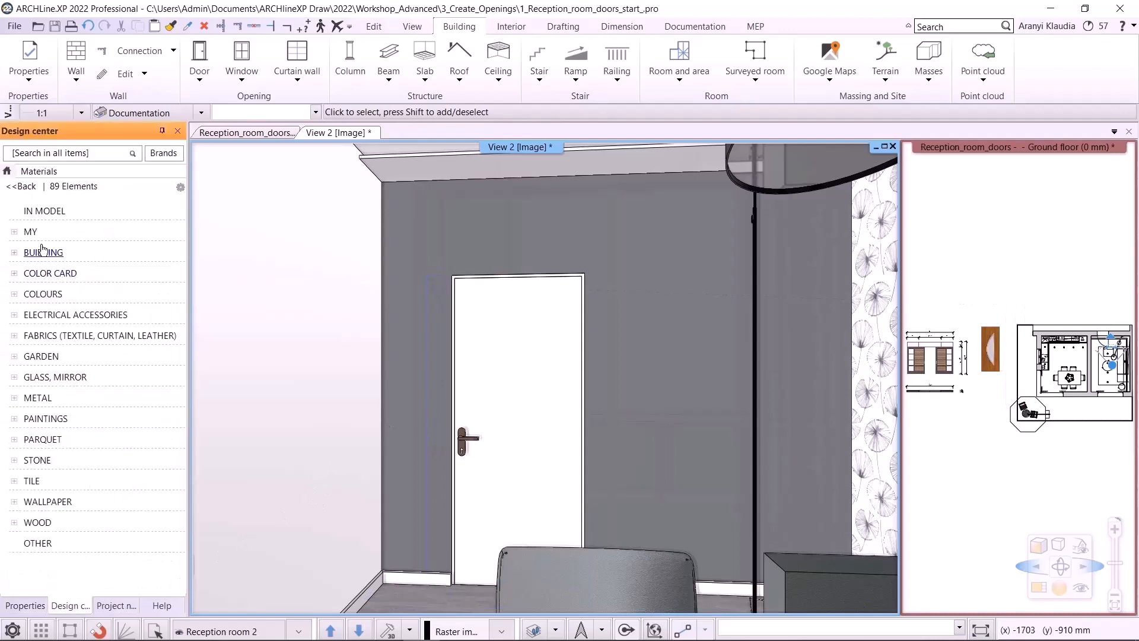
{"action": "left_click", "coordinate": [30, 231]}
{"action": "left_click", "coordinate": [46, 252]}
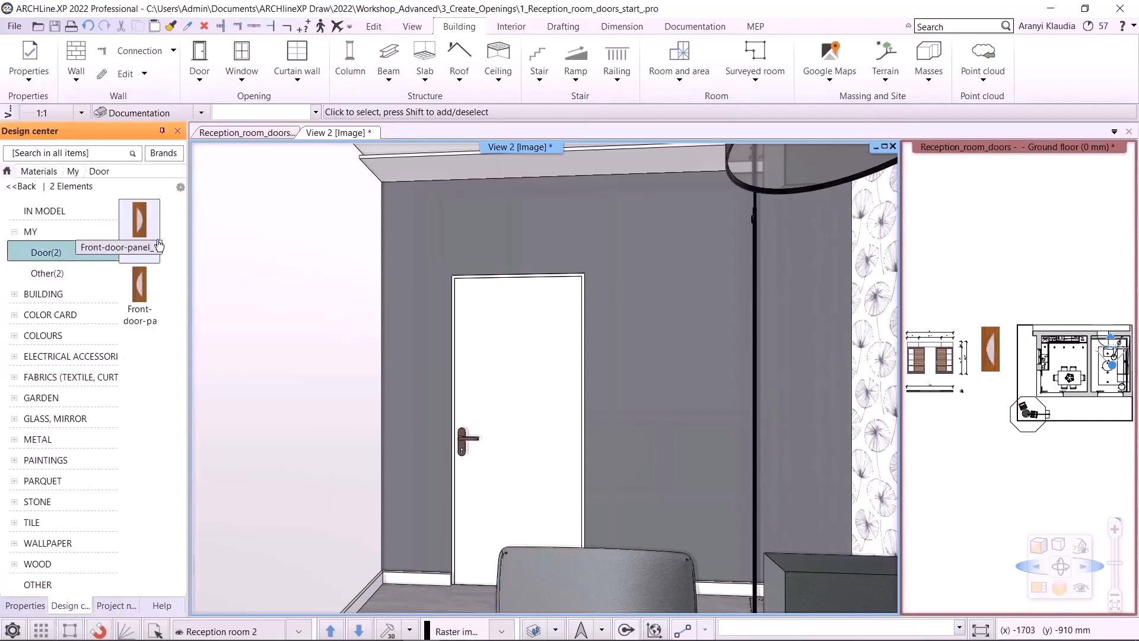
{"action": "left_click_drag", "start_coordinate": [136, 300], "coordinate": [524, 380]}
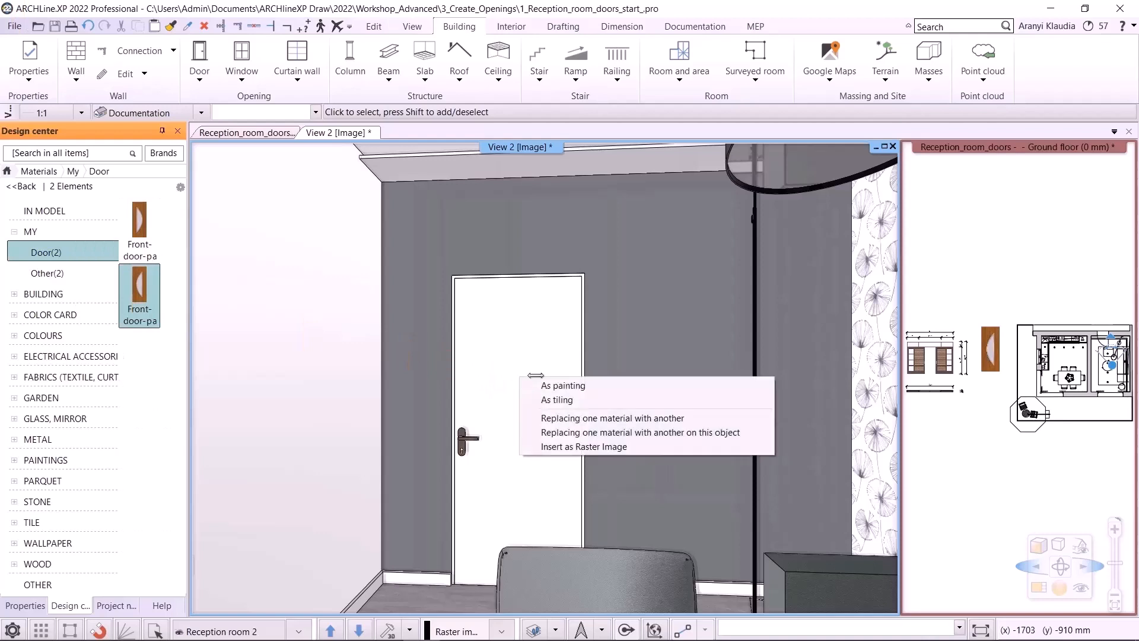
{"action": "left_click", "coordinate": [570, 432]}
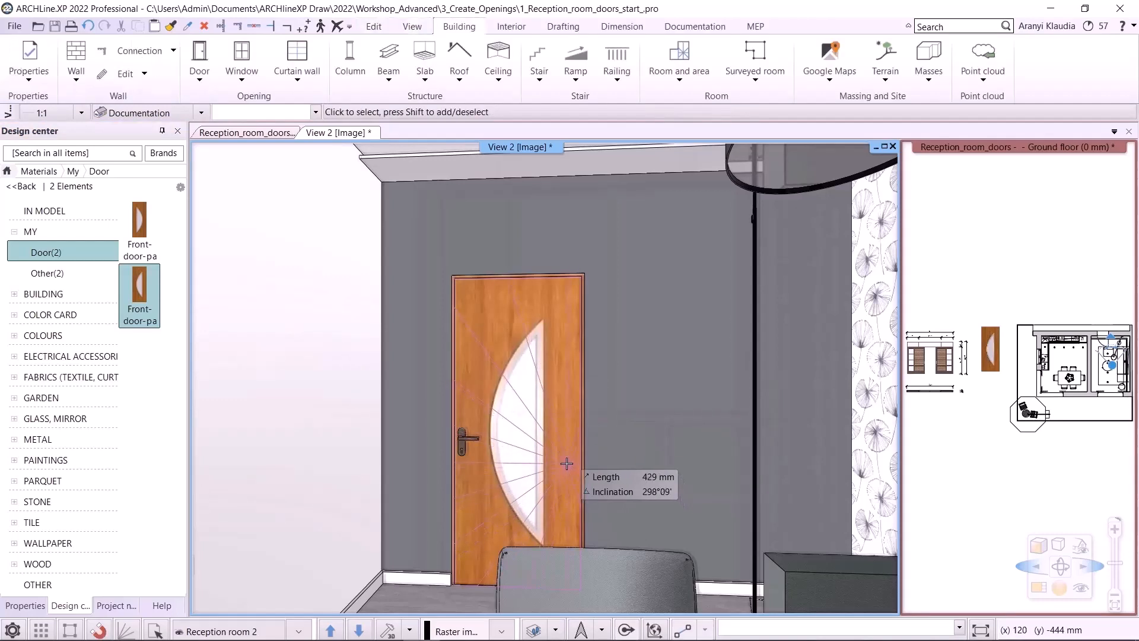
{"action": "key", "text": "Escape"}
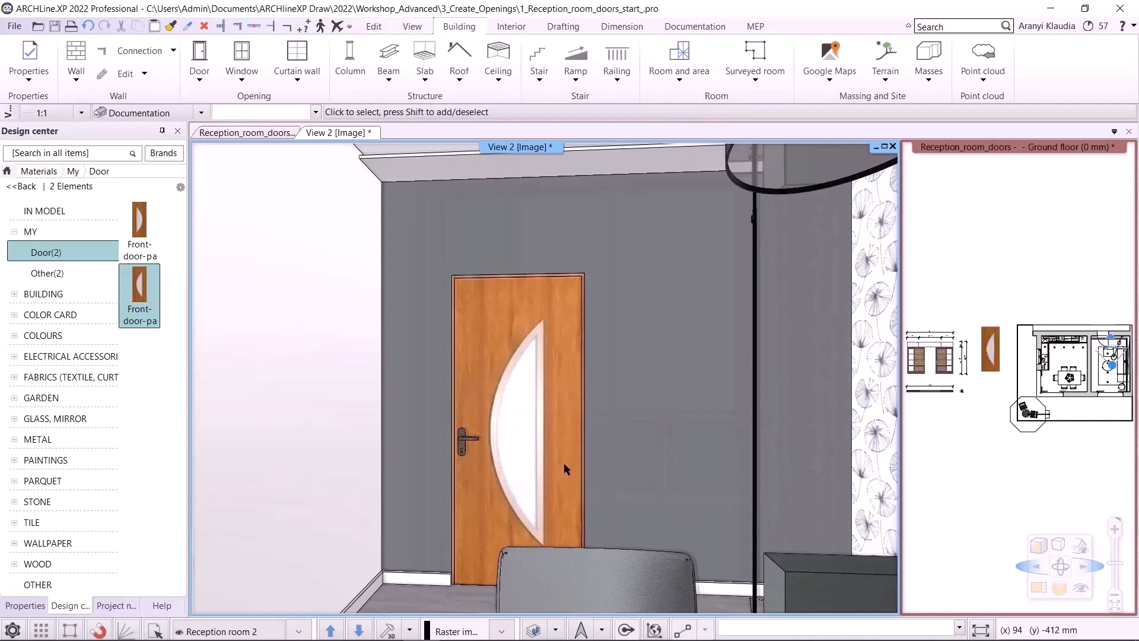
Step: Isolate the reception room door in the 3D view and show it in axonometric view
{"action": "left_click", "coordinate": [563, 463]}
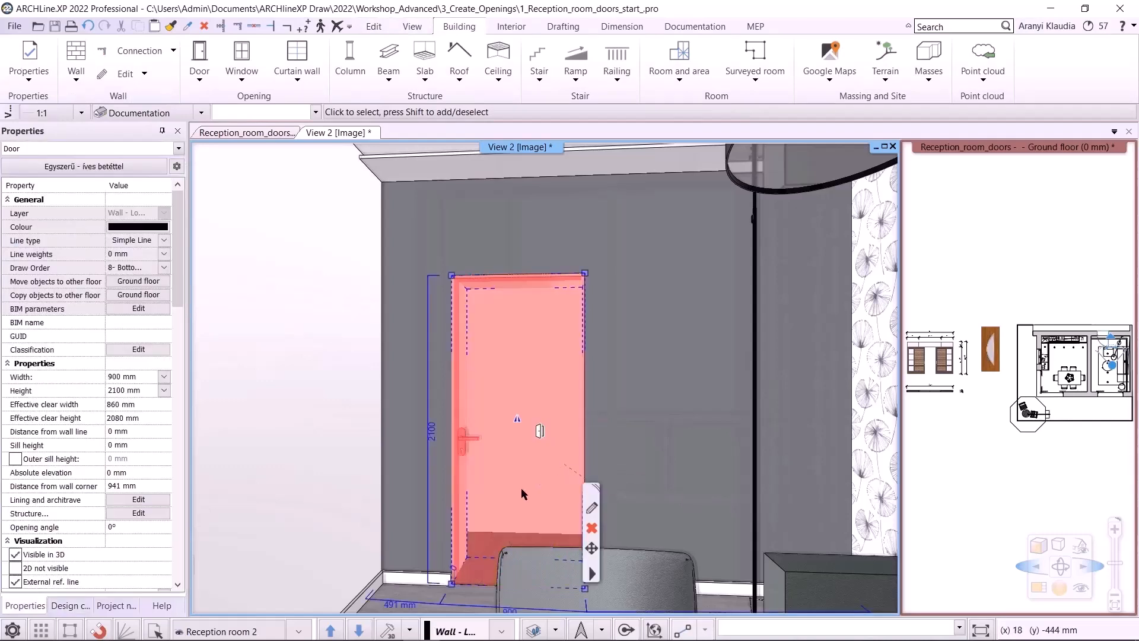
{"action": "left_click", "coordinate": [390, 630]}
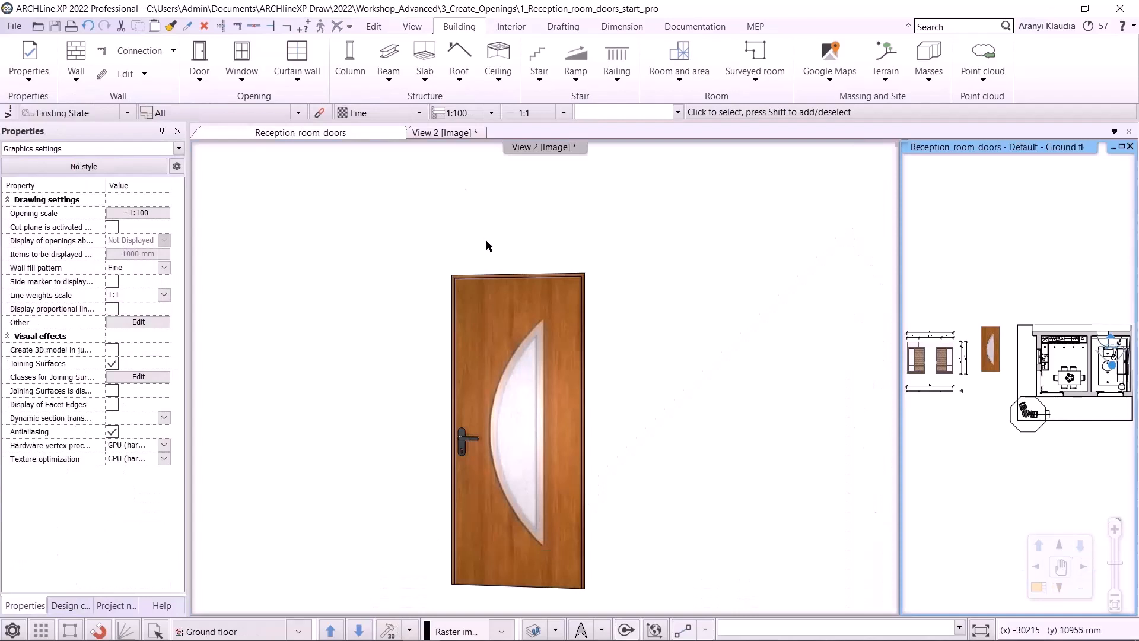
{"action": "mouse_move", "coordinate": [386, 424]}
{"action": "left_mouse_down"}
{"action": "mouse_move", "coordinate": [508, 441]}
{"action": "mouse_move", "coordinate": [403, 428]}
{"action": "left_mouse_up"}
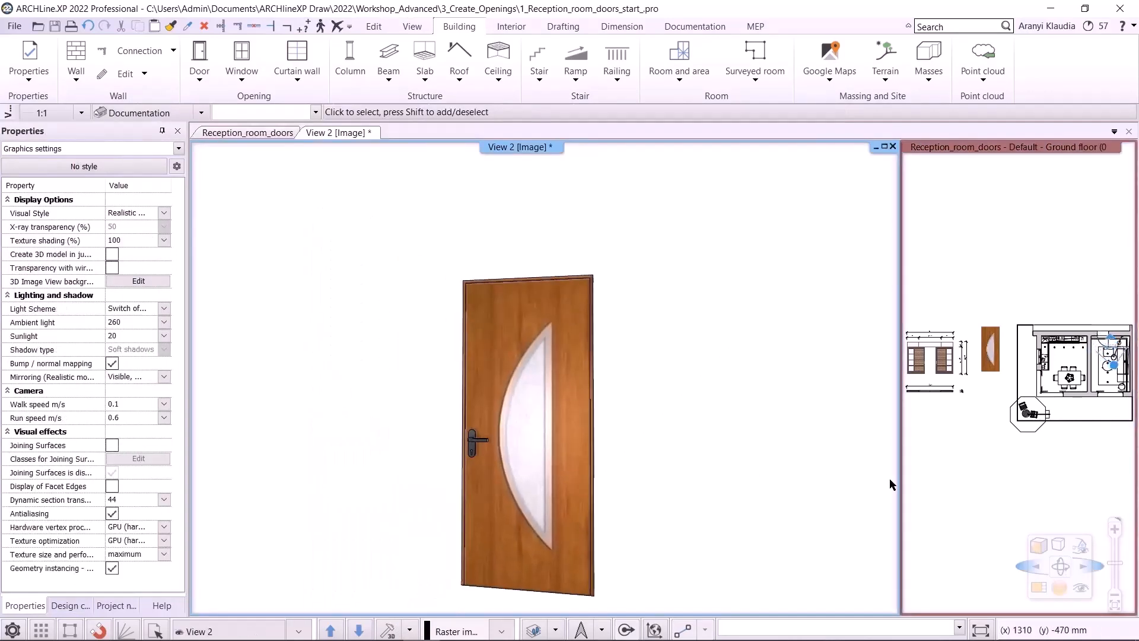
{"action": "left_click", "coordinate": [1083, 545]}
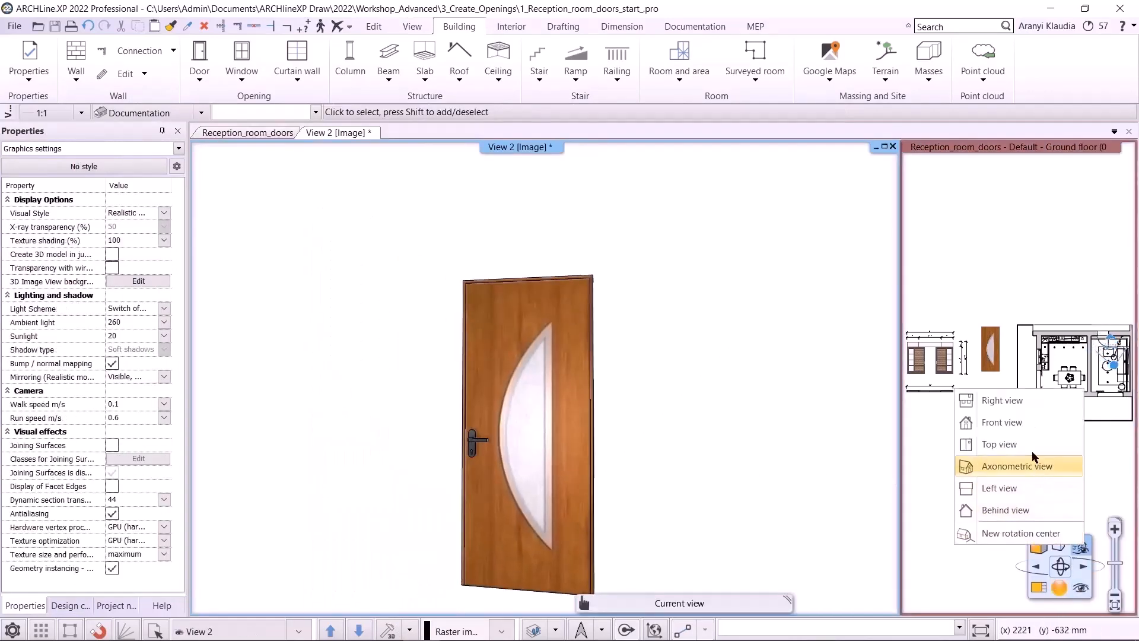
{"action": "left_click", "coordinate": [1029, 466]}
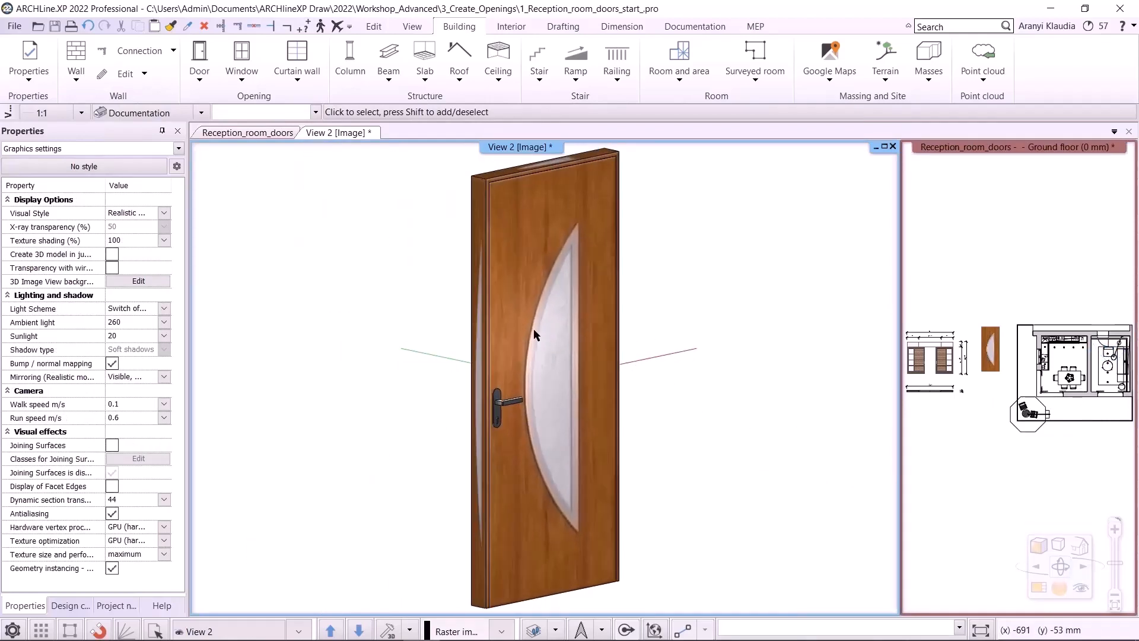
Step: Examine the panel image on the isolated door's other face and edges, and check the Front-door-panel images in the Image folder
{"action": "left_click_drag", "start_coordinate": [446, 357], "coordinate": [585, 359]}
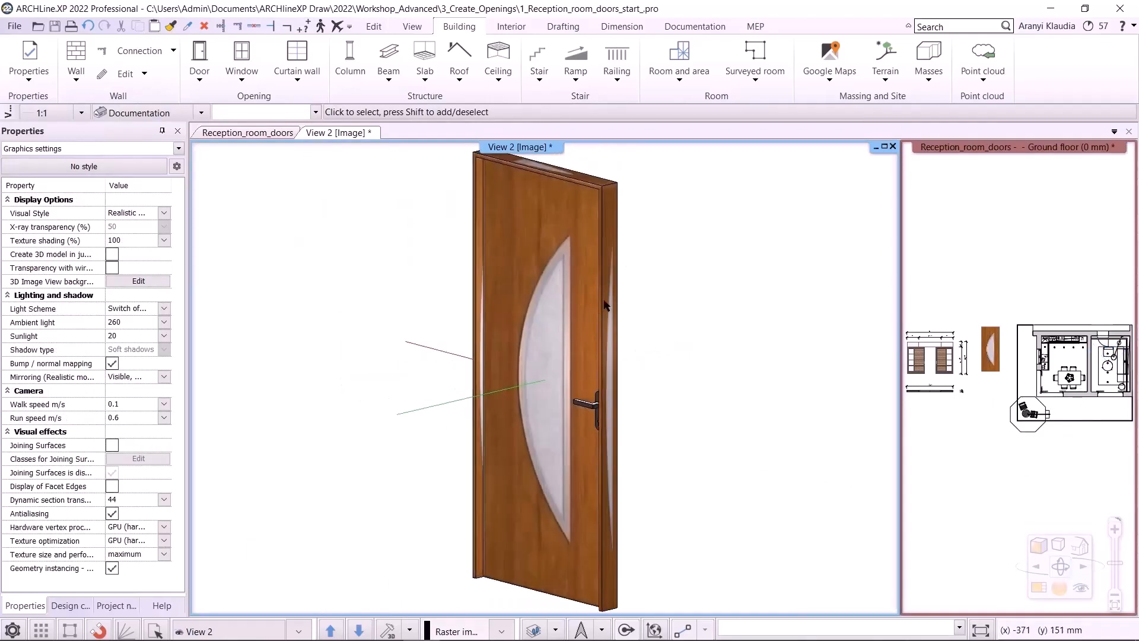
{"action": "left_click_drag", "start_coordinate": [603, 353], "coordinate": [572, 326]}
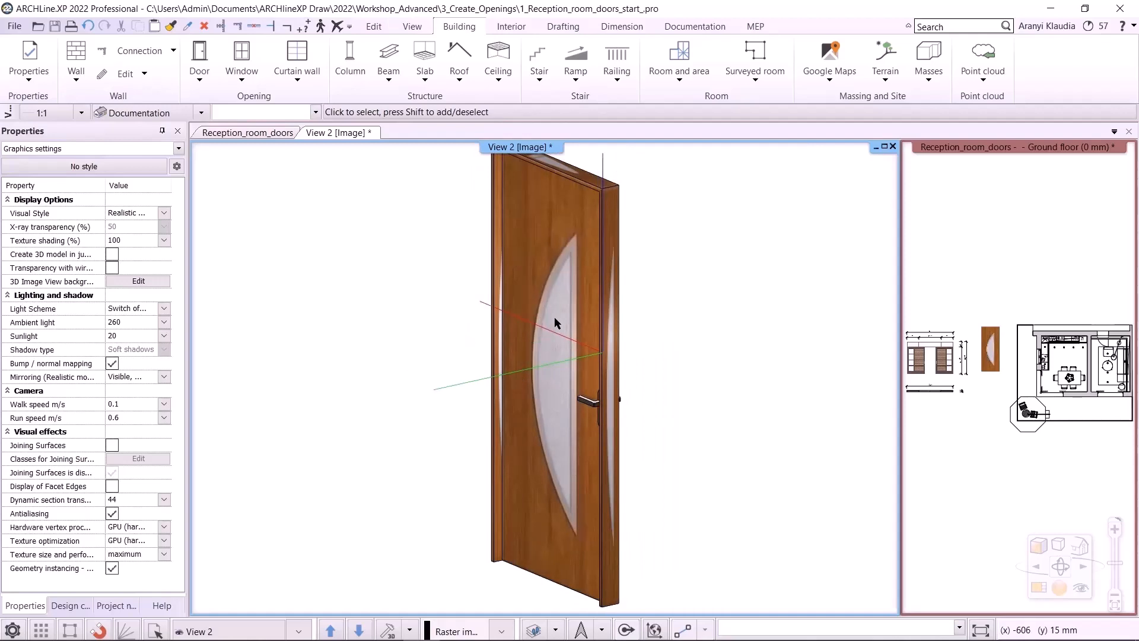
{"action": "left_click", "coordinate": [200, 636]}
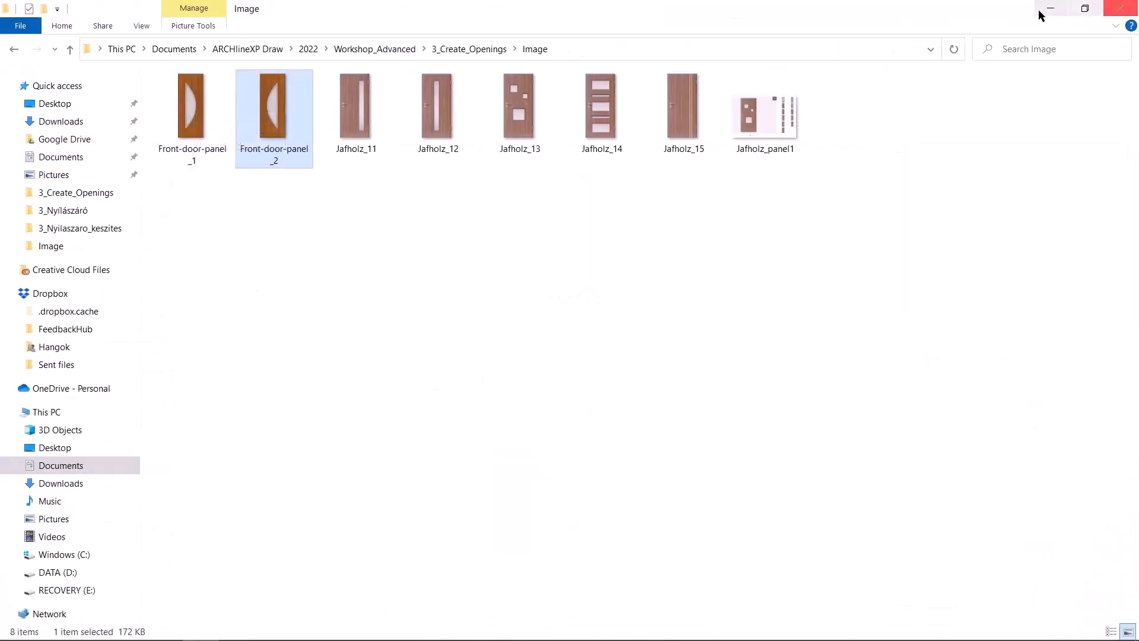
{"action": "left_click", "coordinate": [1049, 9]}
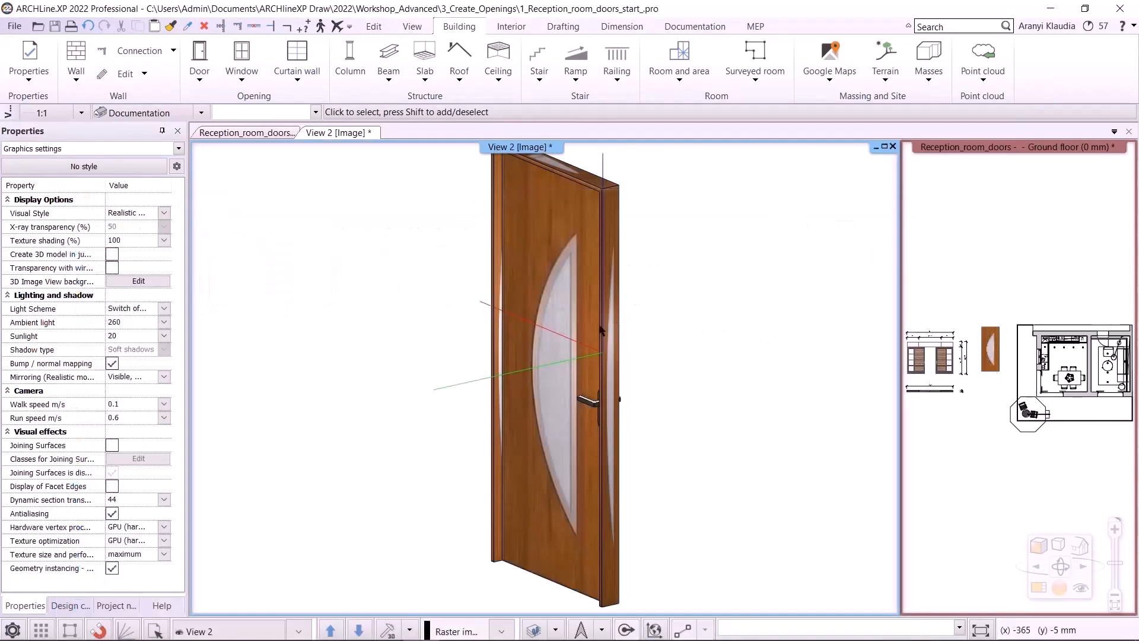
Step: Open the isolated door's properties and set its Solid material to Beech
{"action": "left_click", "coordinate": [569, 334]}
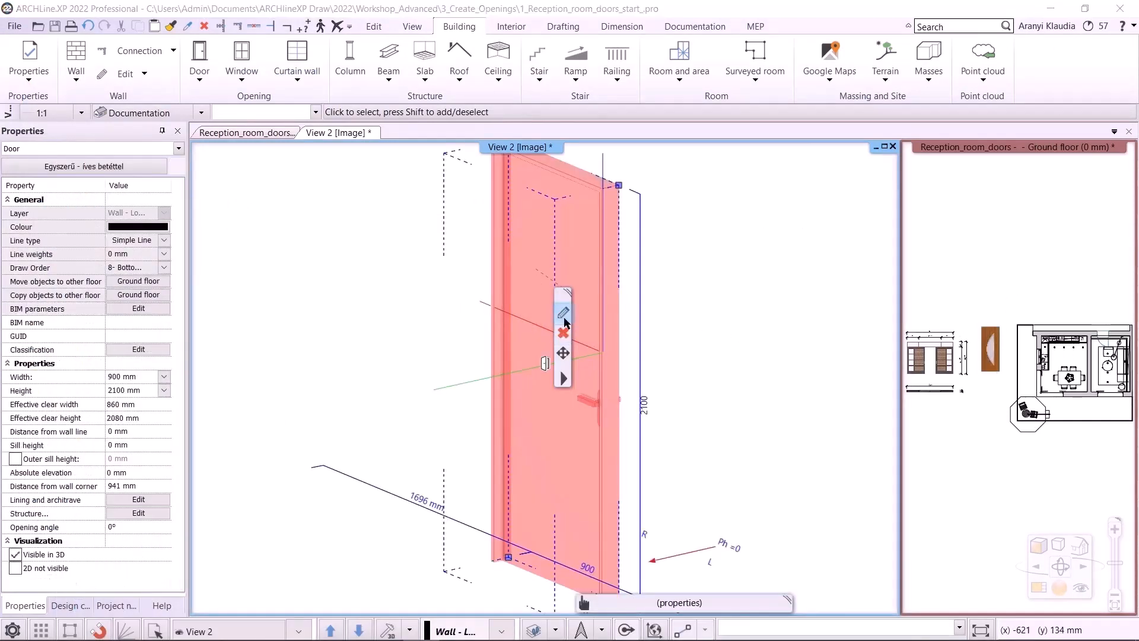
{"action": "left_click", "coordinate": [564, 315]}
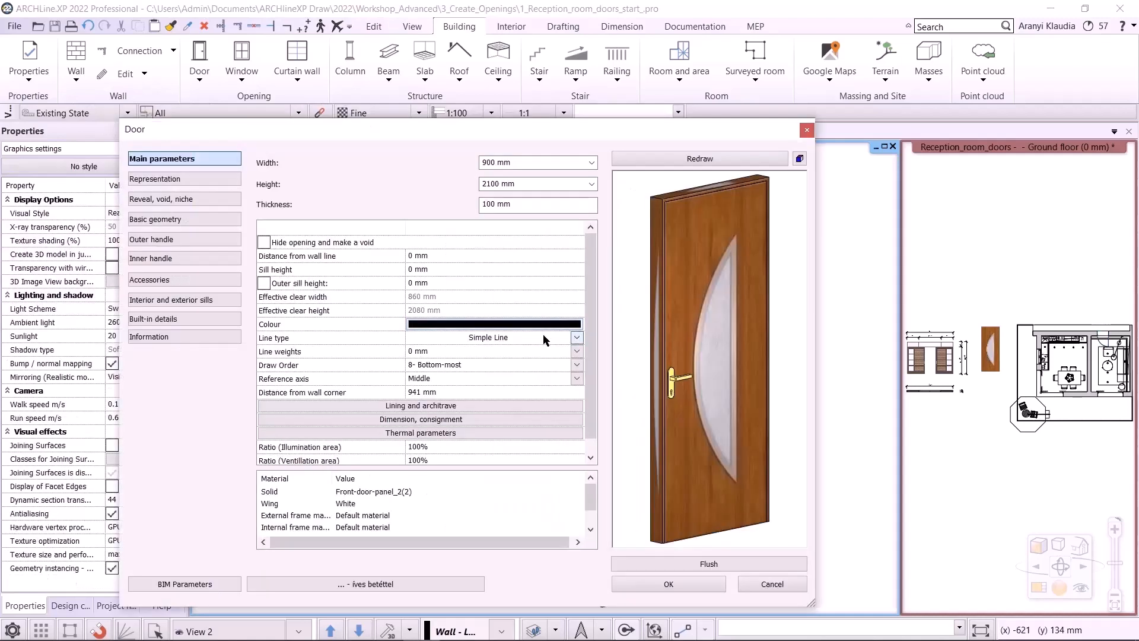
{"action": "double_click", "coordinate": [375, 492]}
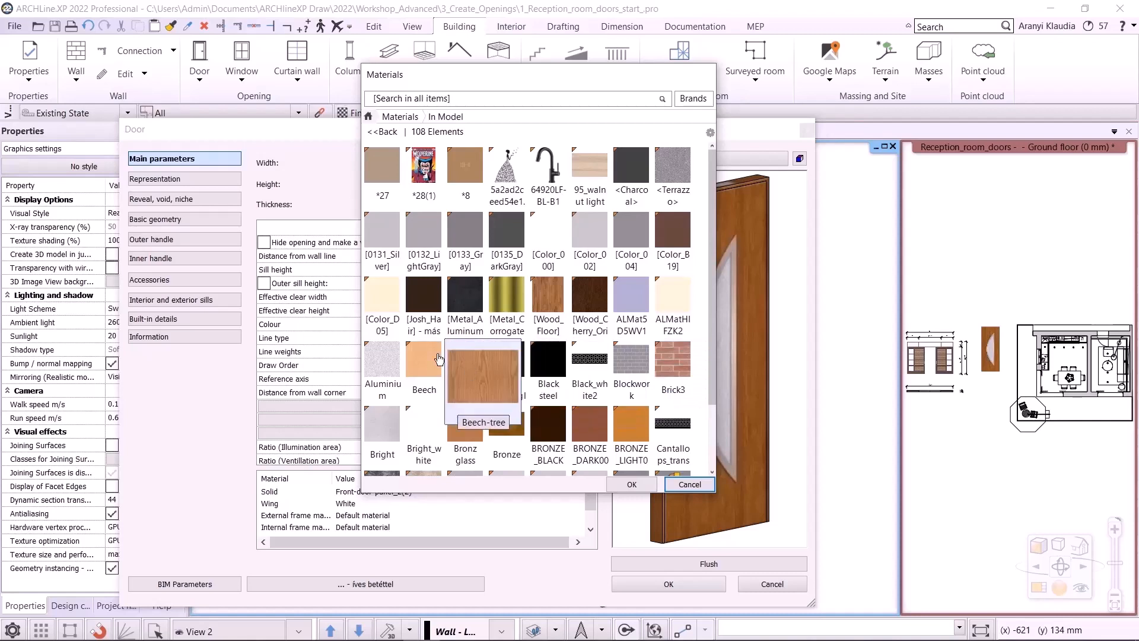
{"action": "left_click", "coordinate": [630, 484]}
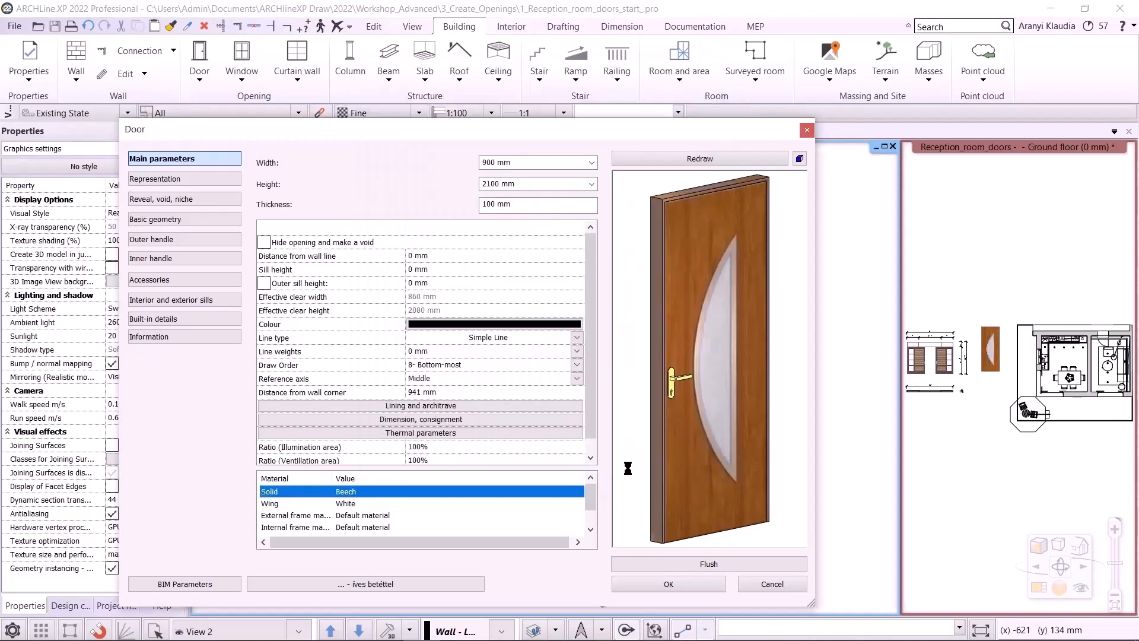
Step: Set the door's external leaf frame material to Front-door-panel_1 from the MY Door materials, check the refreshed preview and accept the door properties
{"action": "scroll", "coordinate": [439, 513], "scroll_direction": "down", "scroll_amount": 1}
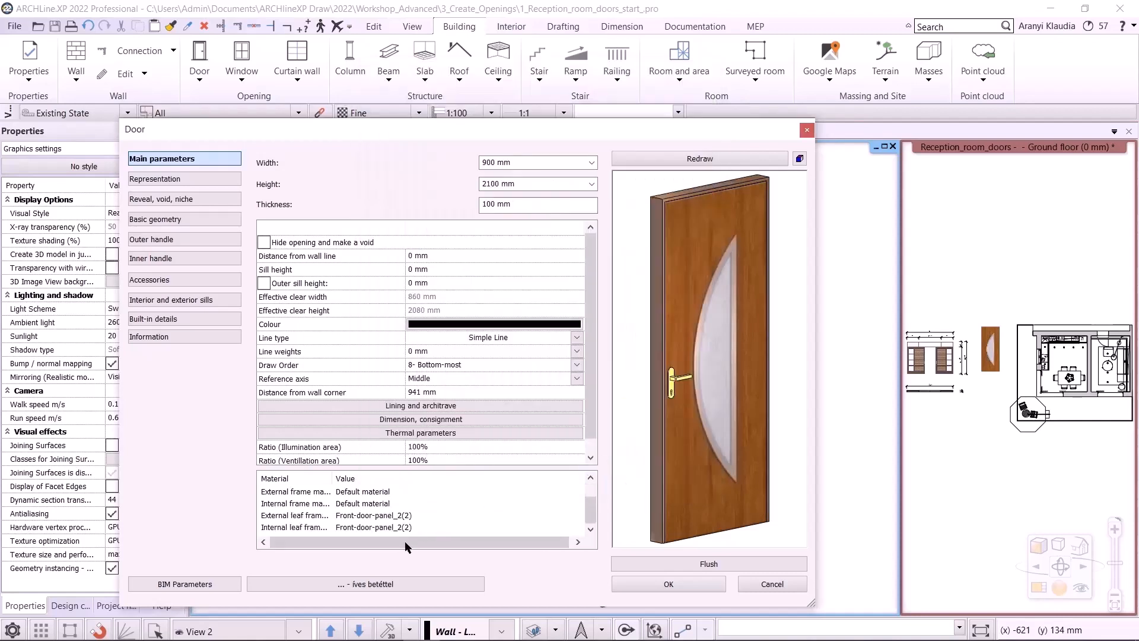
{"action": "left_click", "coordinate": [383, 518]}
{"action": "double_click", "coordinate": [384, 518]}
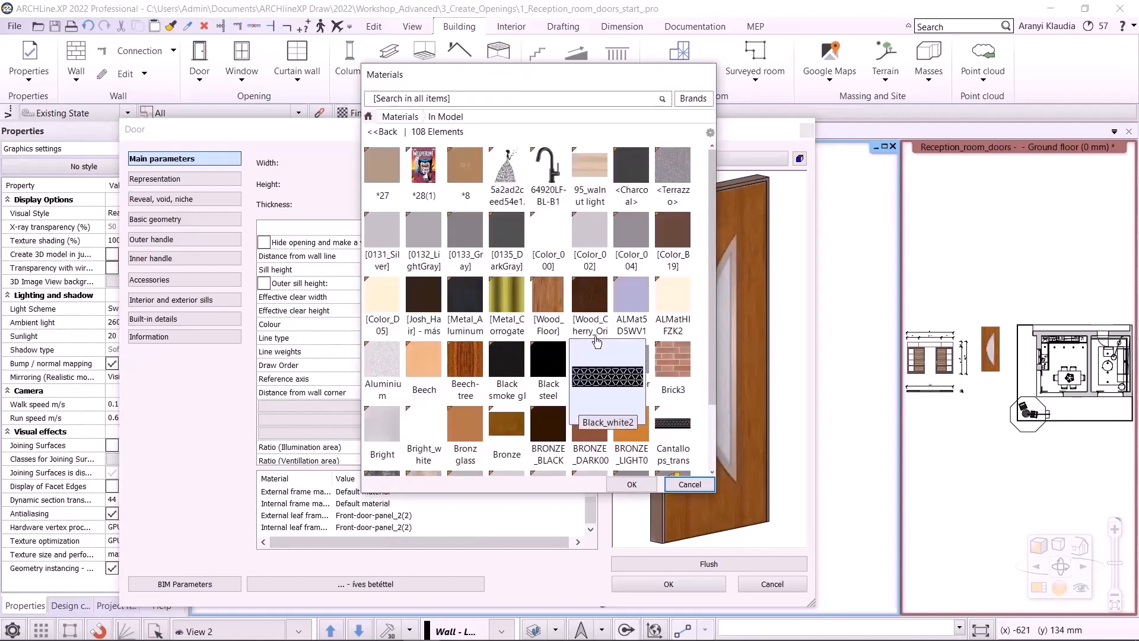
{"action": "left_click", "coordinate": [412, 120]}
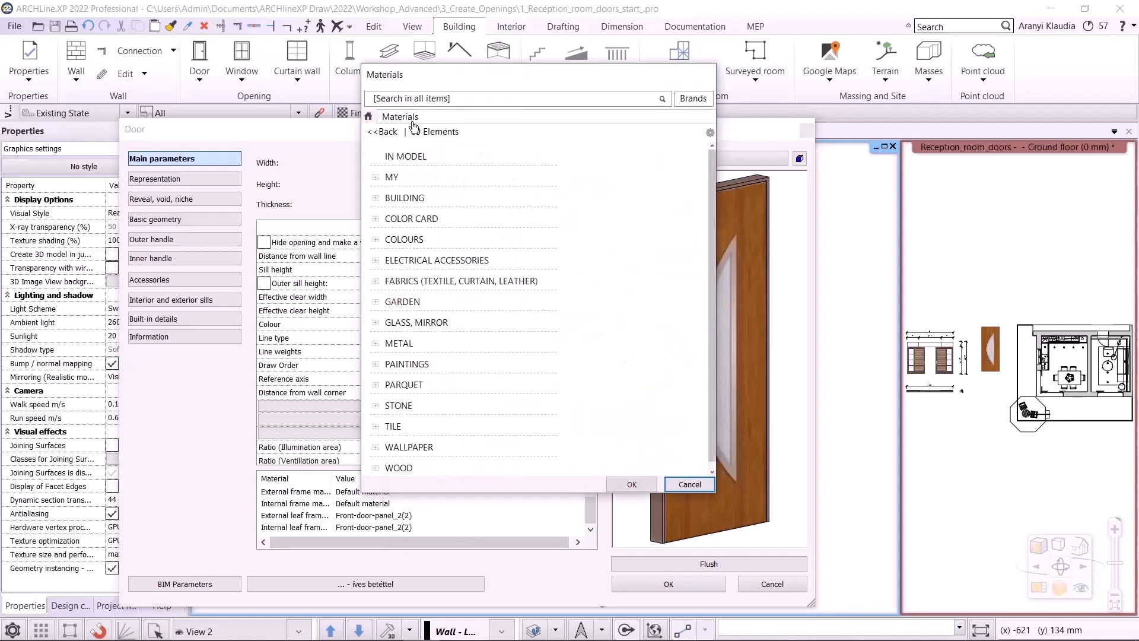
{"action": "left_click", "coordinate": [396, 177]}
{"action": "left_click", "coordinate": [411, 198]}
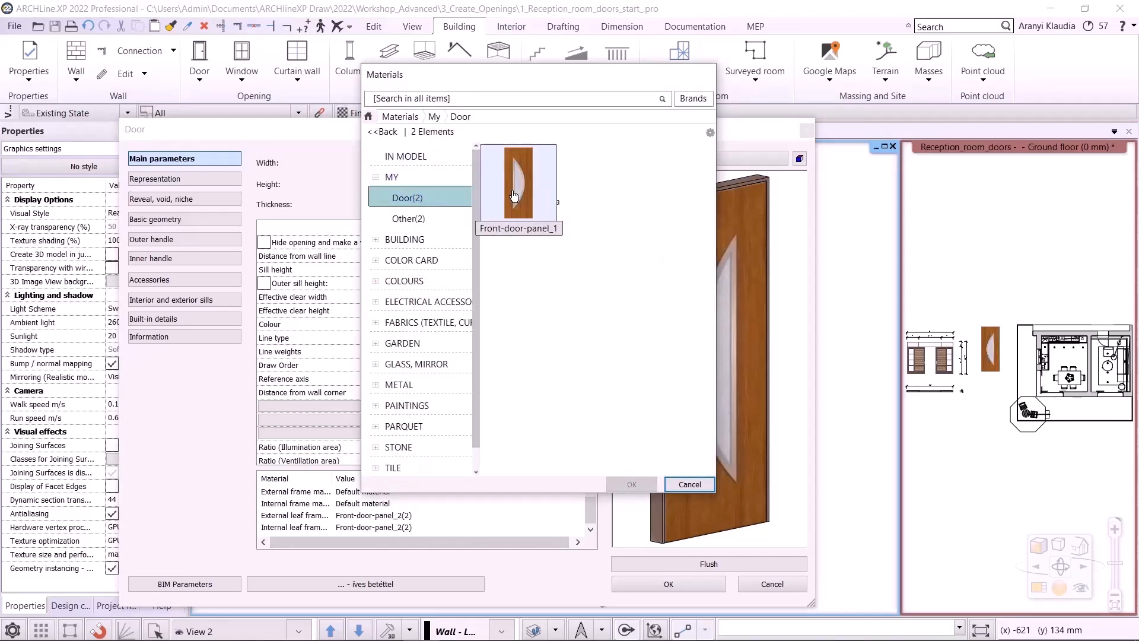
{"action": "left_click", "coordinate": [629, 485]}
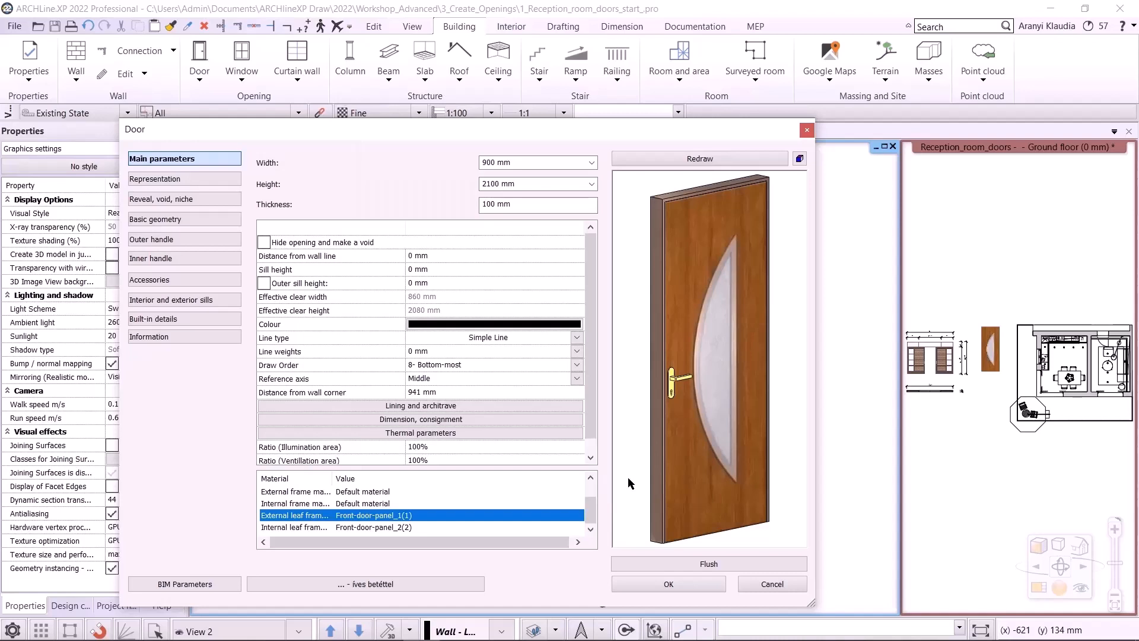
{"action": "left_click", "coordinate": [726, 157]}
{"action": "left_click_drag", "start_coordinate": [647, 247], "coordinate": [623, 238]}
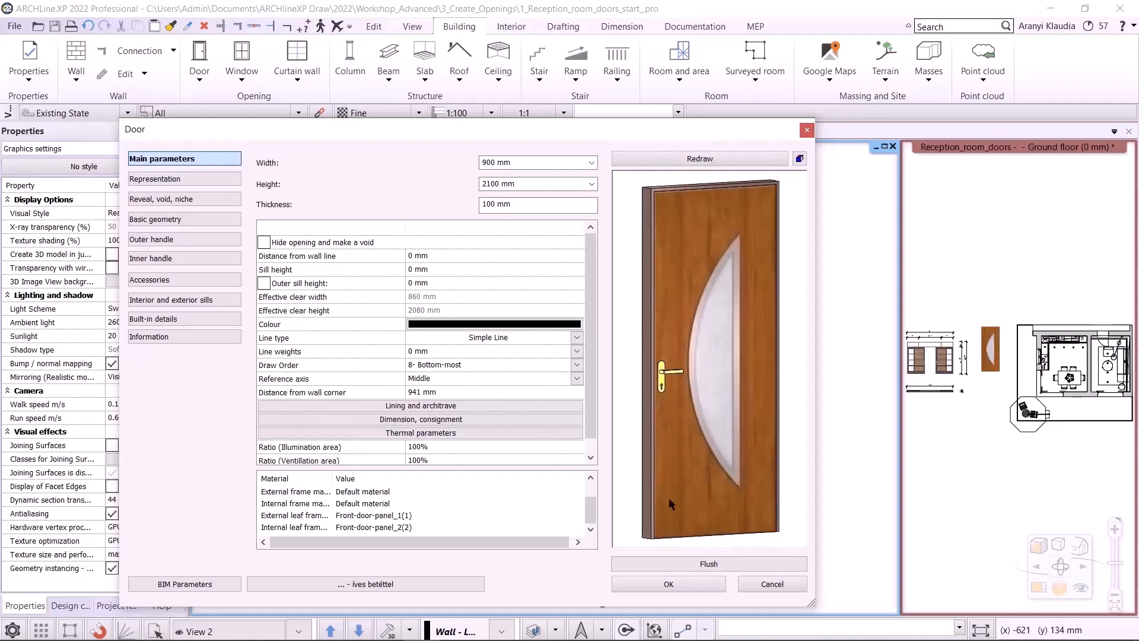
{"action": "left_click", "coordinate": [689, 586]}
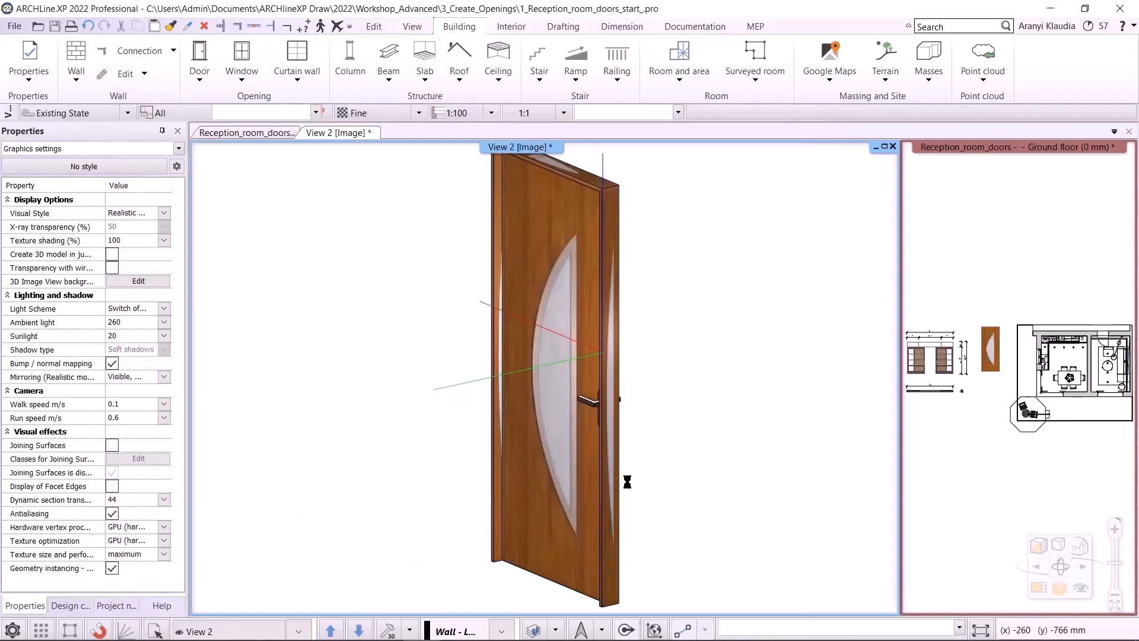
Step: Show the whole building again to view the door from outside, and check its inner face in the saved Reception room 2 view
{"action": "left_click", "coordinate": [511, 411]}
{"action": "left_click", "coordinate": [538, 458]}
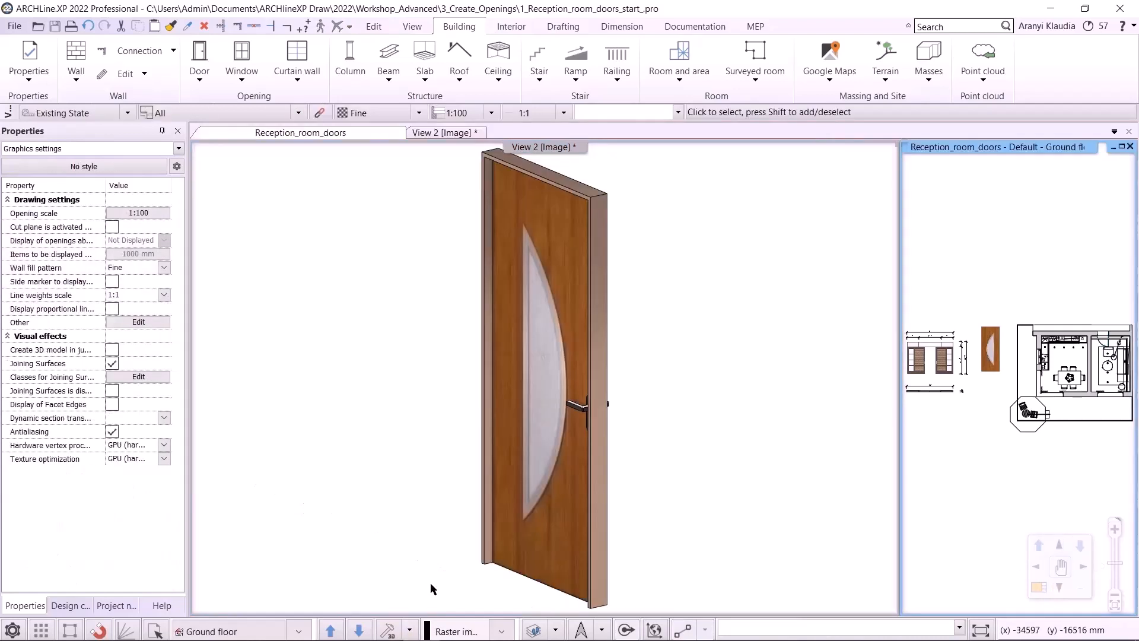
{"action": "middle_click_drag", "start_coordinate": [433, 412], "coordinate": [486, 386]}
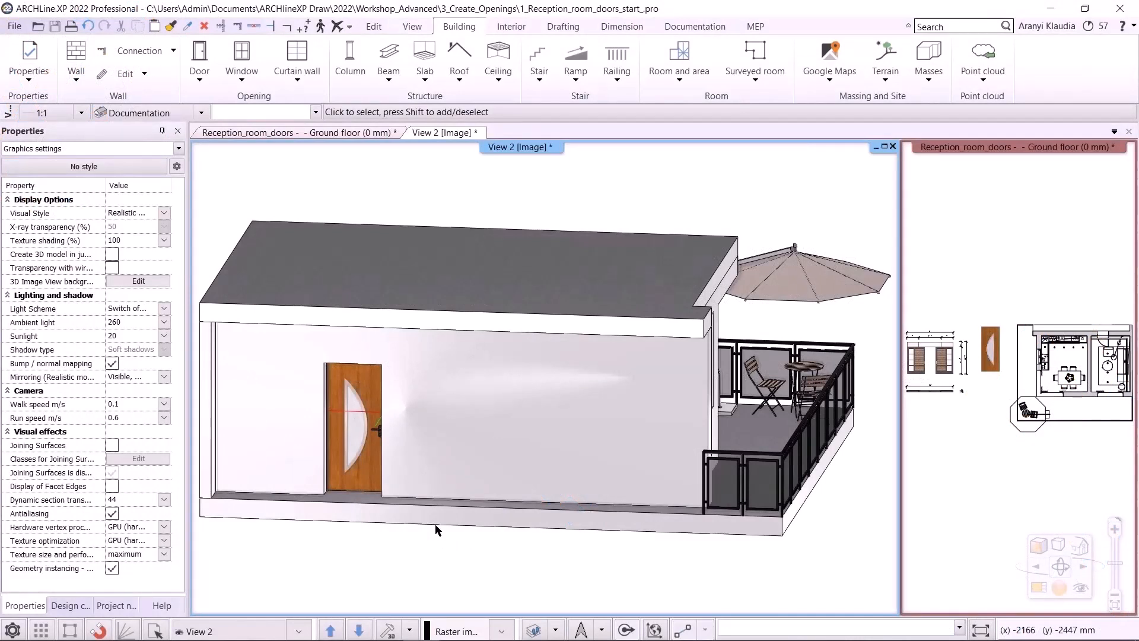
{"action": "left_click", "coordinate": [305, 628]}
{"action": "left_click", "coordinate": [238, 577]}
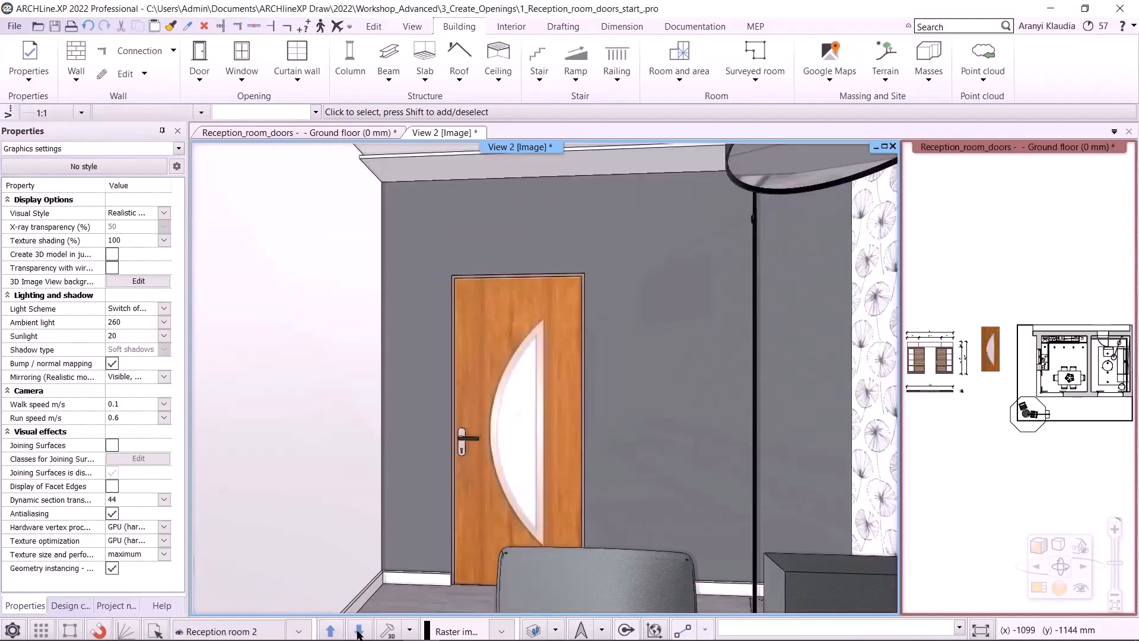
{"action": "left_click", "coordinate": [358, 631]}
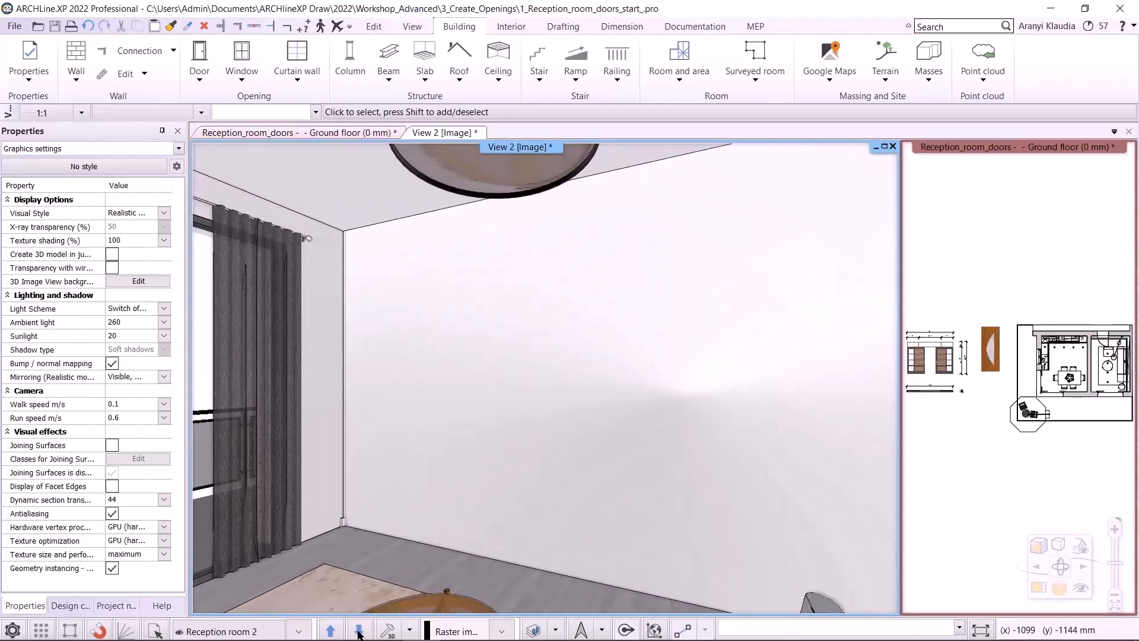
Step: Make the ground floor plan the main view and open the 3D Warehouse
{"action": "left_click", "coordinate": [1020, 564]}
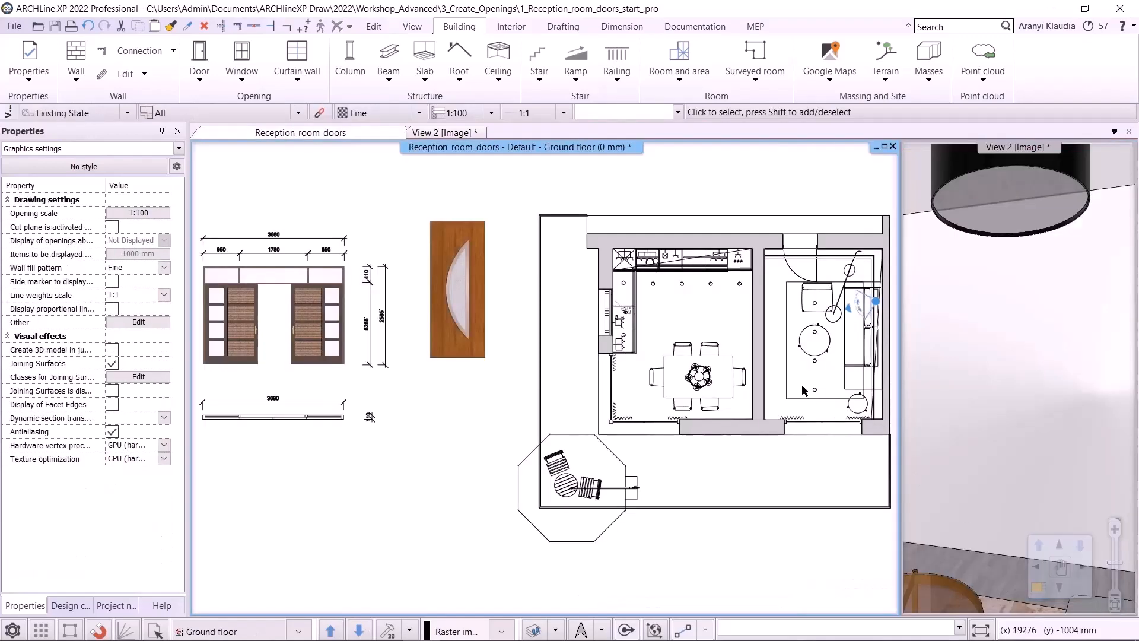
{"action": "left_click", "coordinate": [626, 630]}
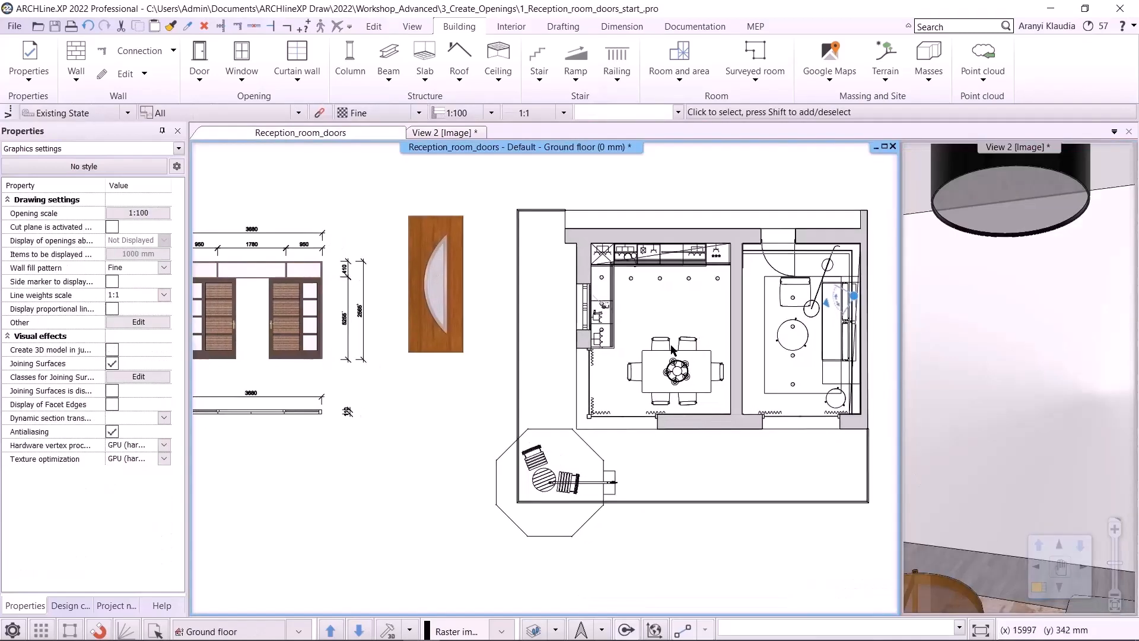
{"action": "middle_click_drag", "start_coordinate": [674, 369], "coordinate": [688, 374]}
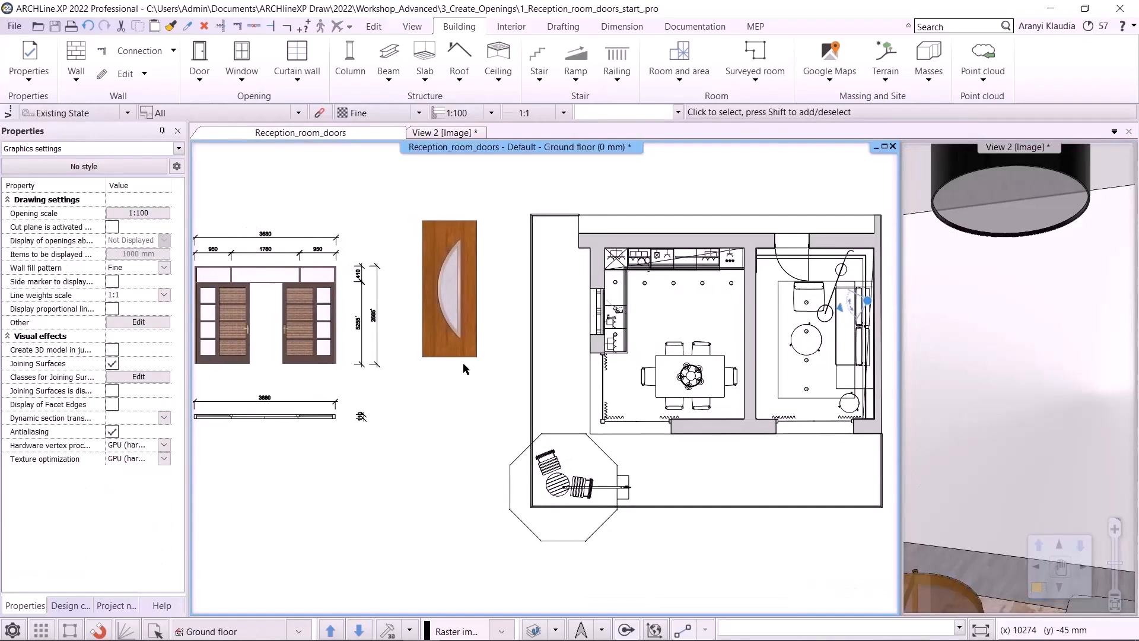
{"action": "left_click", "coordinate": [512, 26]}
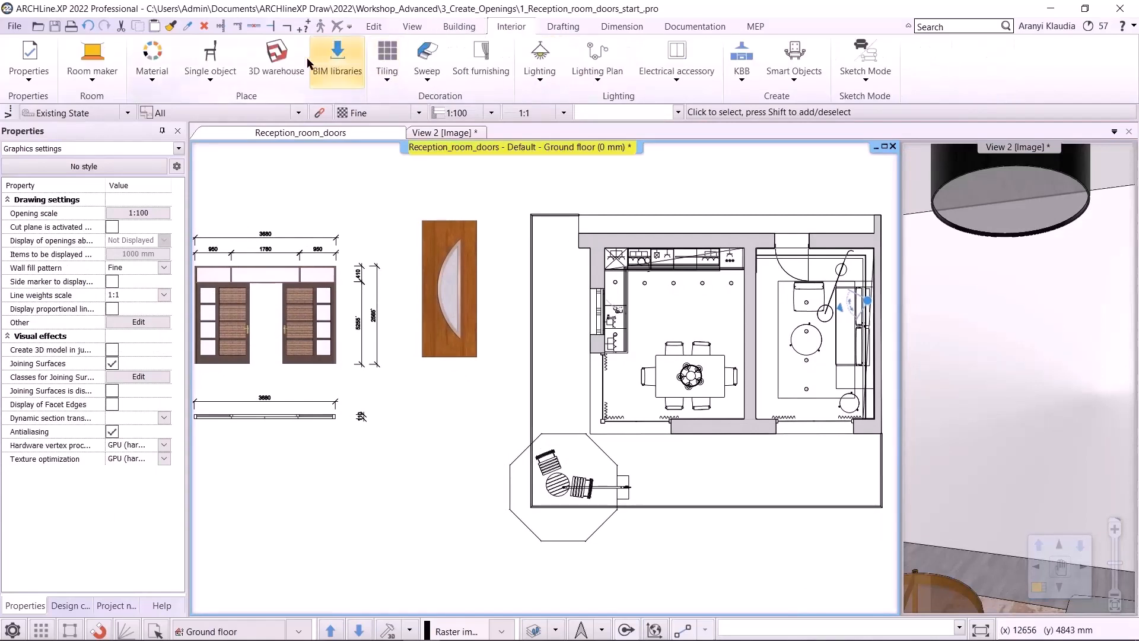
{"action": "left_click", "coordinate": [278, 58]}
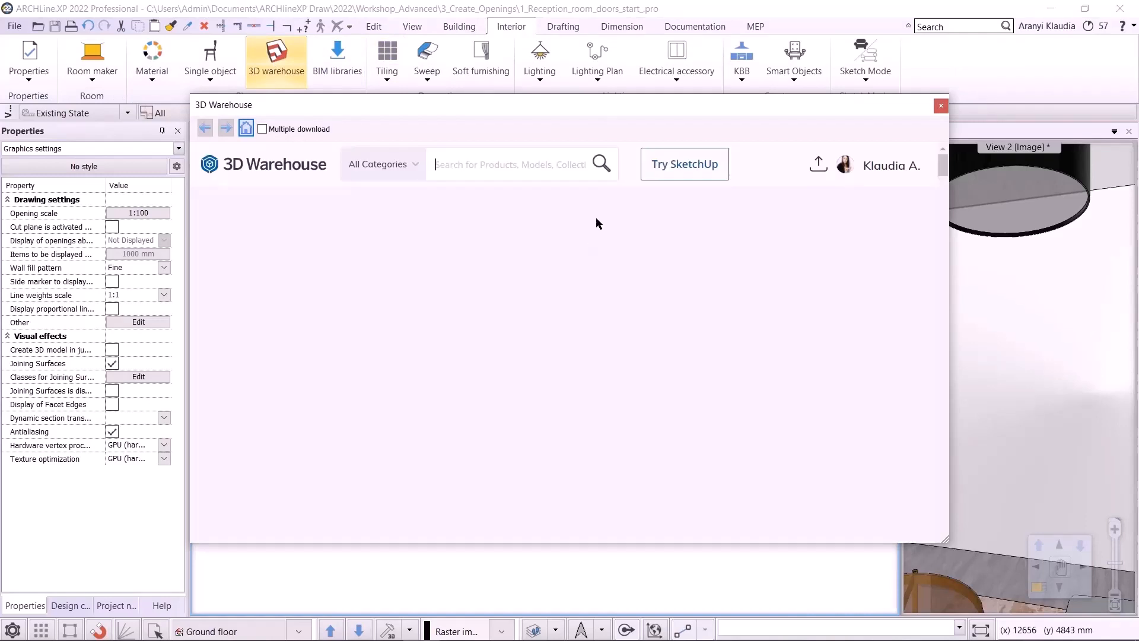
Step: Search the 3D Warehouse for "sliding door" and restrict the results to models
{"action": "left_click", "coordinate": [858, 169]}
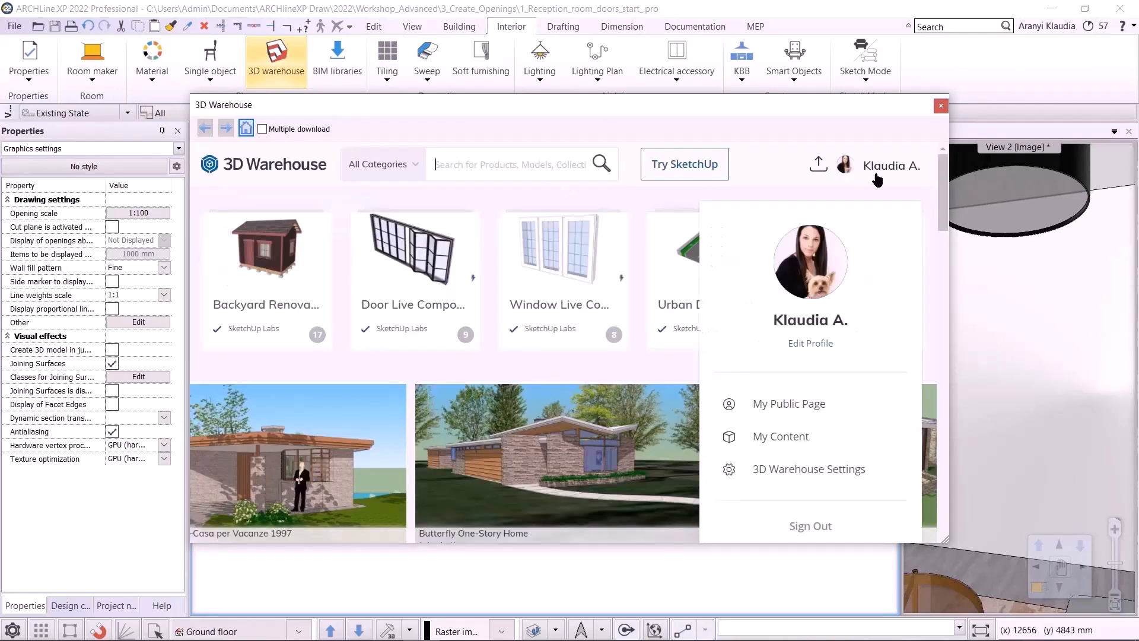
{"action": "left_click", "coordinate": [504, 167]}
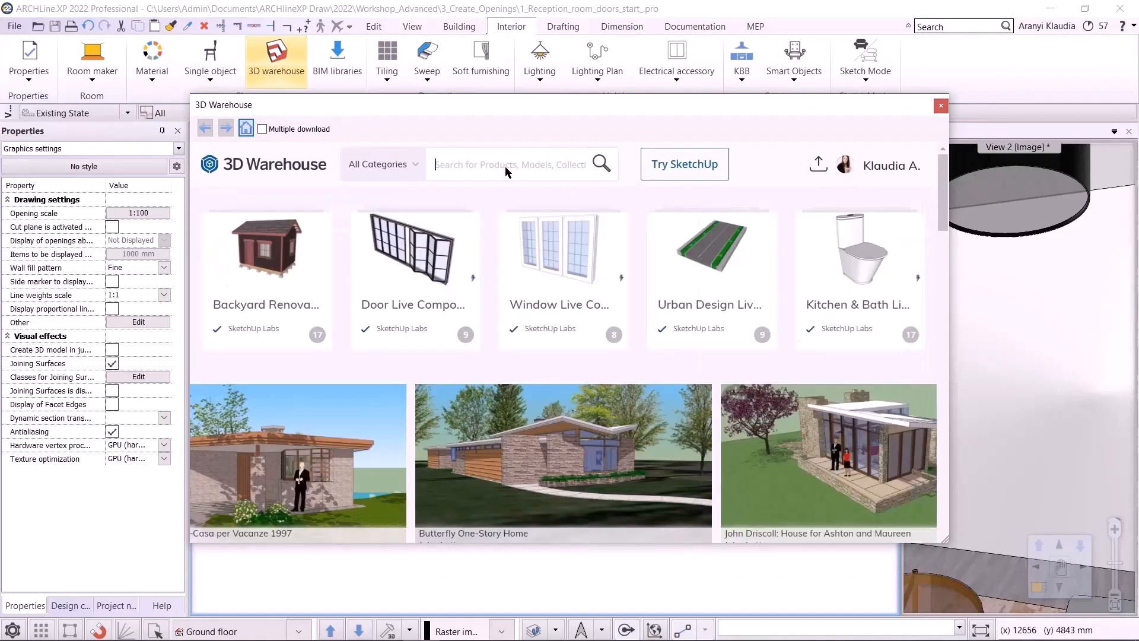
{"action": "type", "text": "sliding door"}
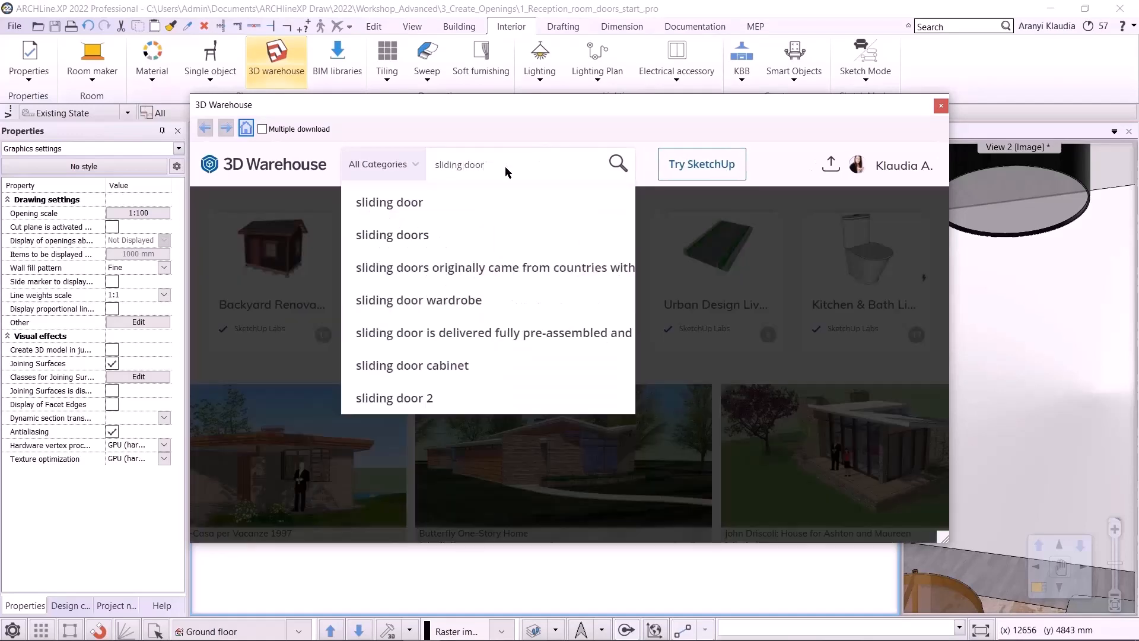
{"action": "key", "text": "Return"}
{"action": "left_click", "coordinate": [539, 241]}
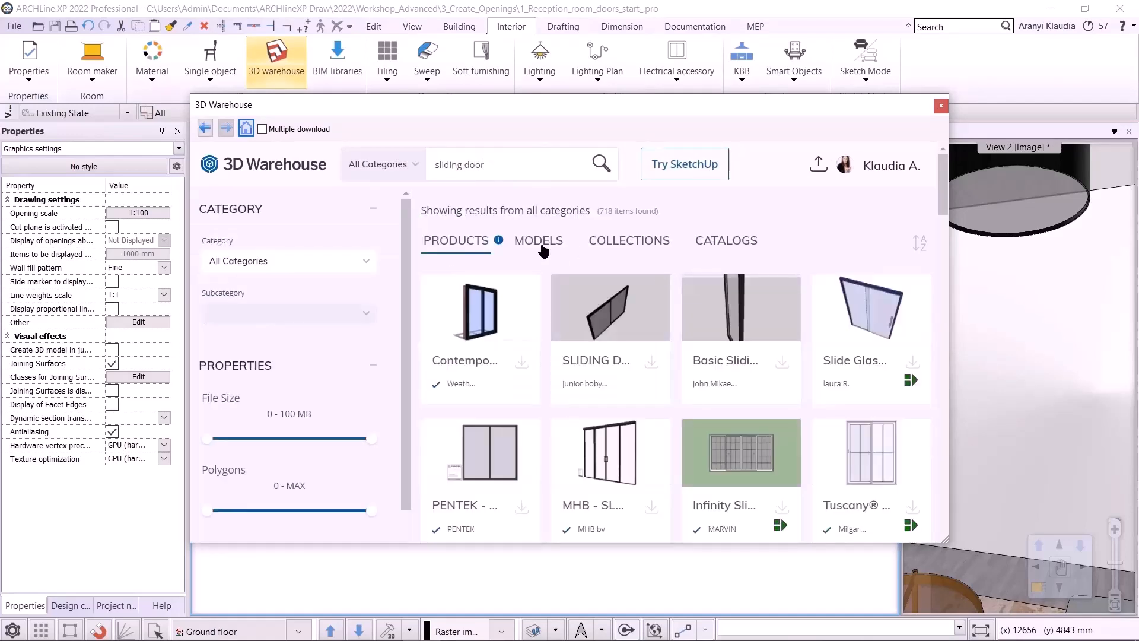
Step: Download the double sliding door with side glazing as a SketchUp 2022 Model and place it just below its 3680 mm wide plan drawing
{"action": "scroll", "coordinate": [948, 226], "scroll_direction": "down", "scroll_amount": 3}
{"action": "mouse_move", "coordinate": [946, 219]}
{"action": "left_mouse_down"}
{"action": "mouse_move", "coordinate": [999, 367]}
{"action": "mouse_move", "coordinate": [1003, 256]}
{"action": "left_mouse_up"}
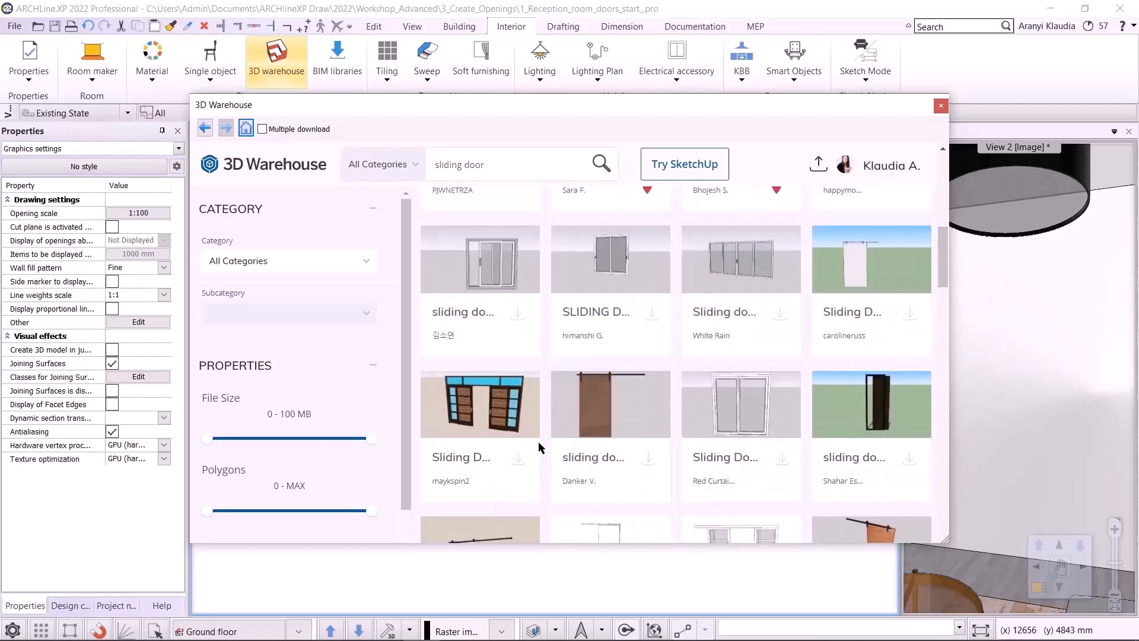
{"action": "left_click", "coordinate": [518, 458]}
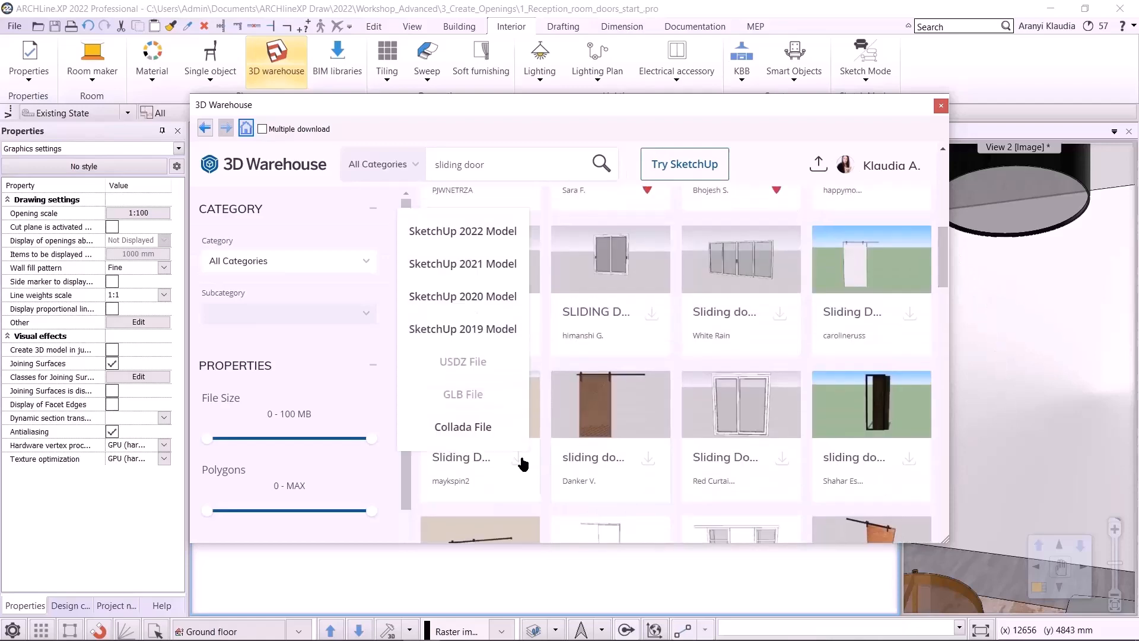
{"action": "left_click", "coordinate": [492, 233]}
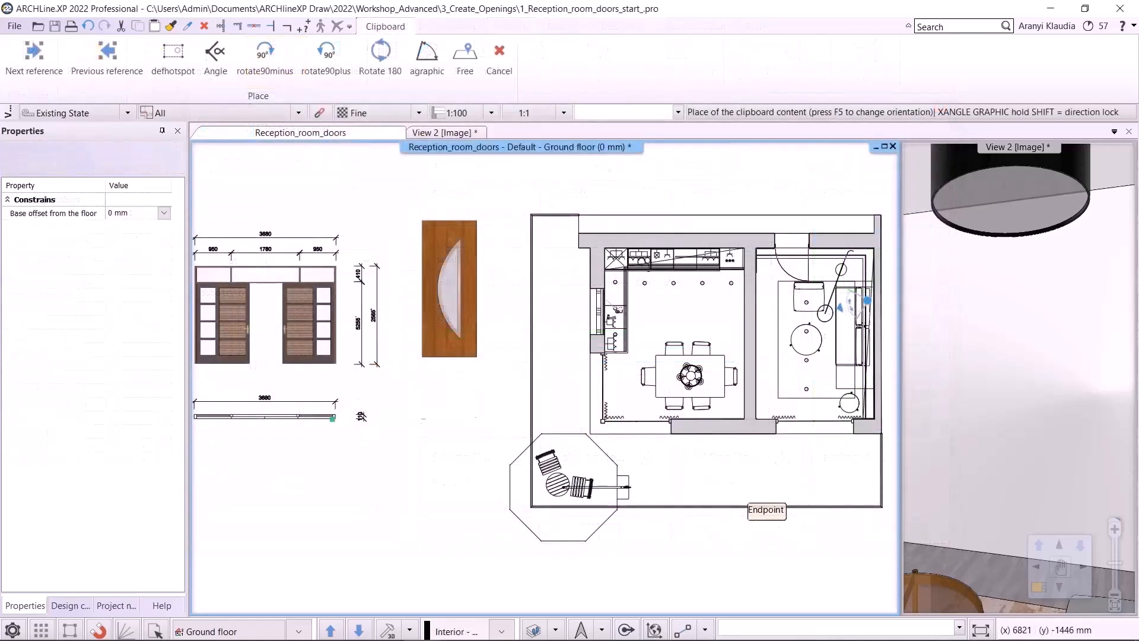
{"action": "scroll", "coordinate": [313, 418], "scroll_direction": "up", "scroll_amount": 3}
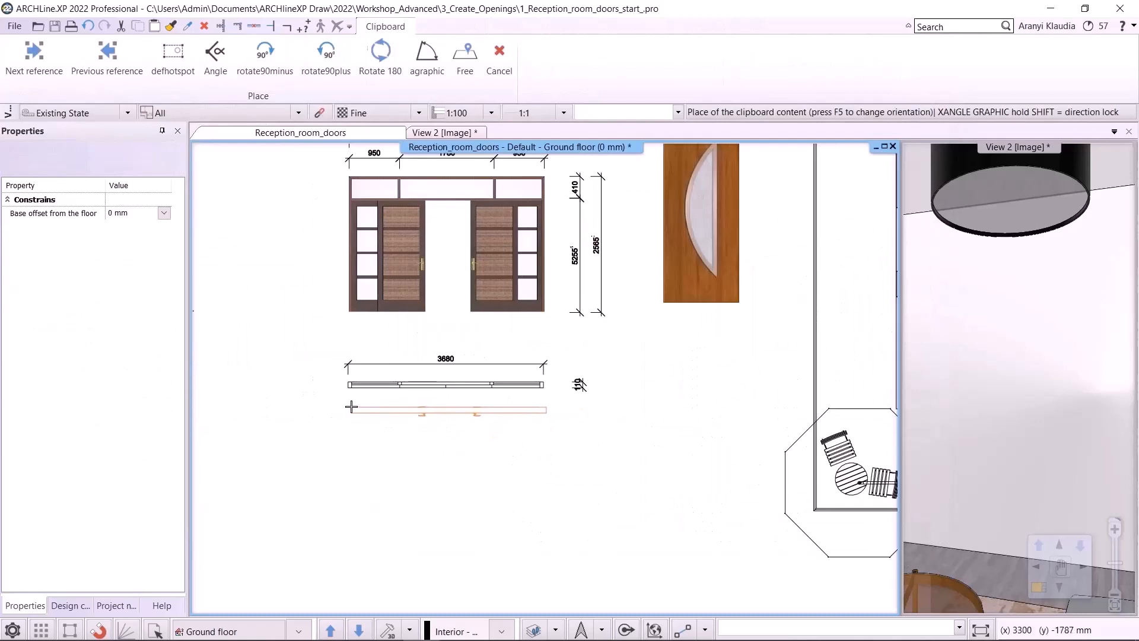
{"action": "scroll", "coordinate": [511, 457], "scroll_direction": "down", "scroll_amount": 1}
{"action": "key", "text": "Escape"}
{"action": "scroll", "coordinate": [612, 414], "scroll_direction": "down", "scroll_amount": 4}
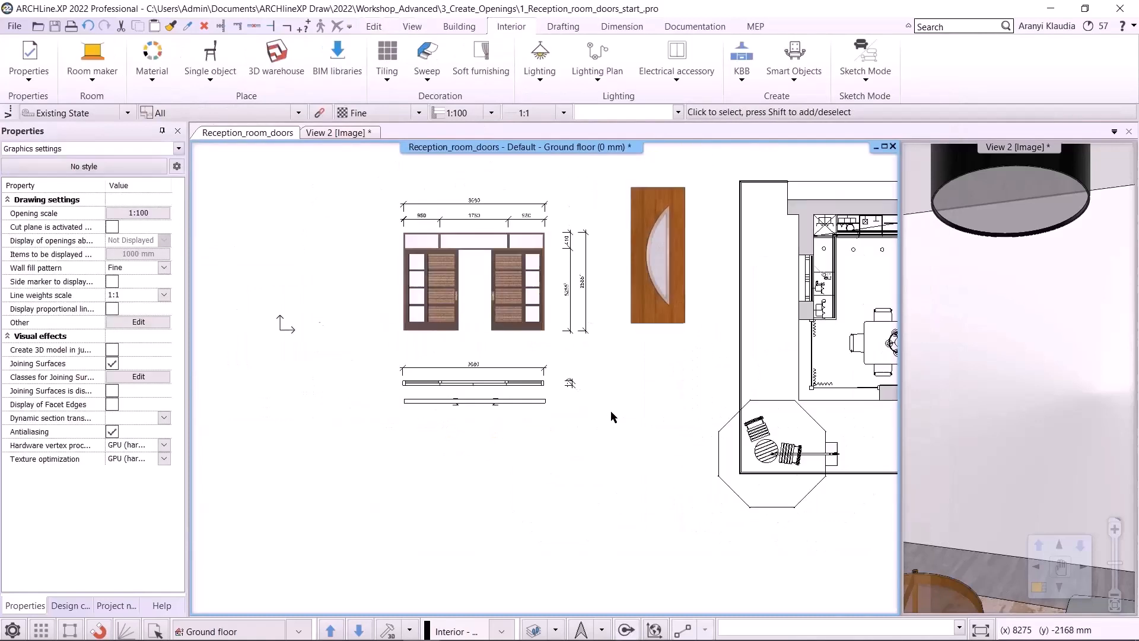
Step: Show the placed sliding door from the front in the main 3D view and inspect it as a selected object
{"action": "middle_click_drag", "start_coordinate": [837, 315], "coordinate": [823, 307]}
{"action": "mouse_move", "coordinate": [831, 308]}
{"action": "left_mouse_down"}
{"action": "mouse_move", "coordinate": [467, 469]}
{"action": "mouse_move", "coordinate": [486, 455]}
{"action": "left_mouse_up"}
{"action": "left_click", "coordinate": [931, 577]}
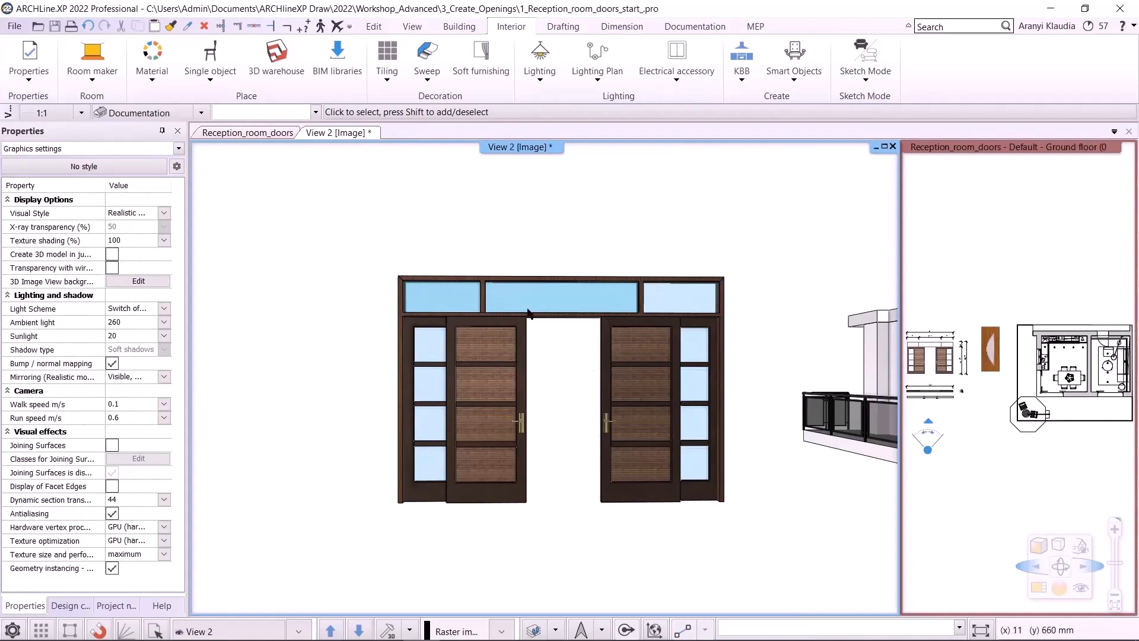
{"action": "left_click", "coordinate": [520, 388]}
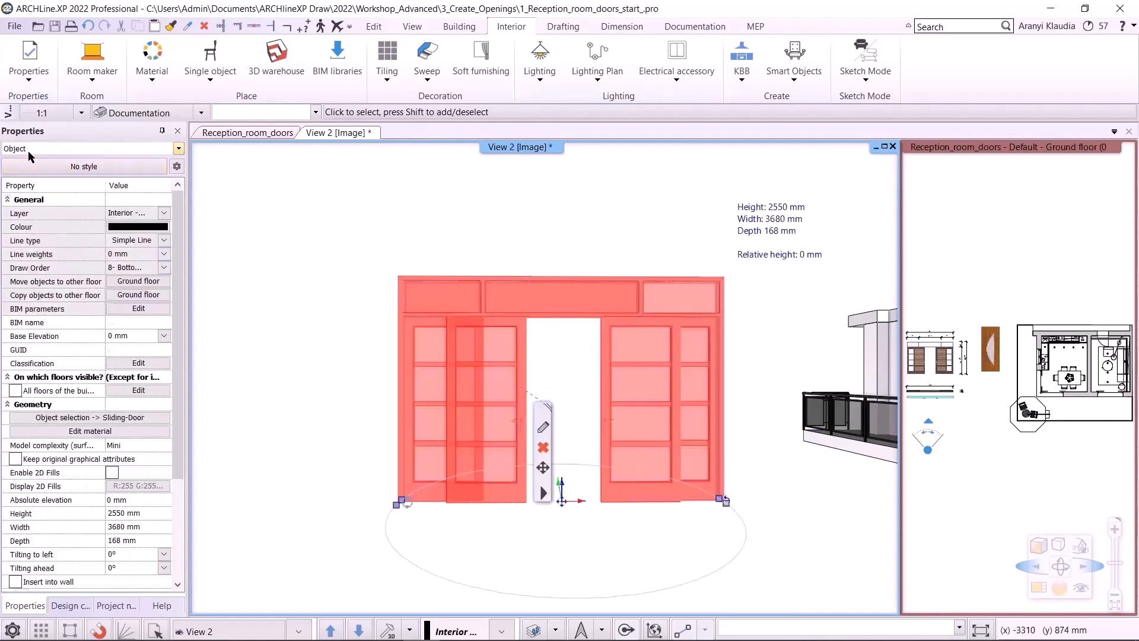
{"action": "left_click", "coordinate": [374, 196]}
{"action": "left_click", "coordinate": [498, 374]}
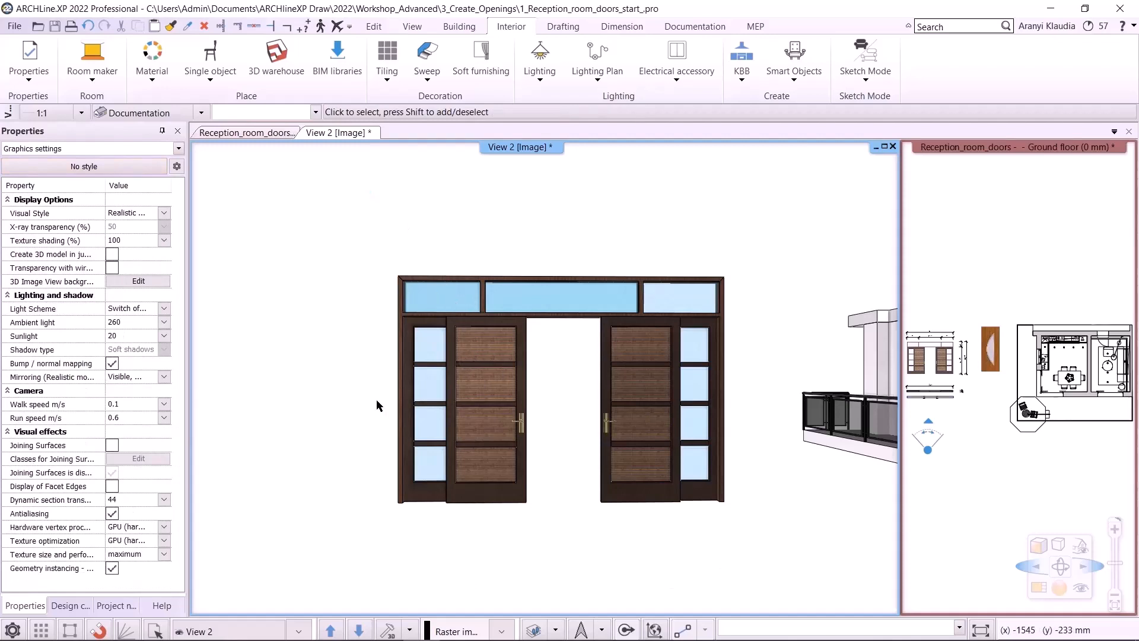
Step: Replace the sliding door's blue glass with the Milkyglass material from the Glass, Mirror category, on this object only
{"action": "left_click", "coordinate": [70, 605]}
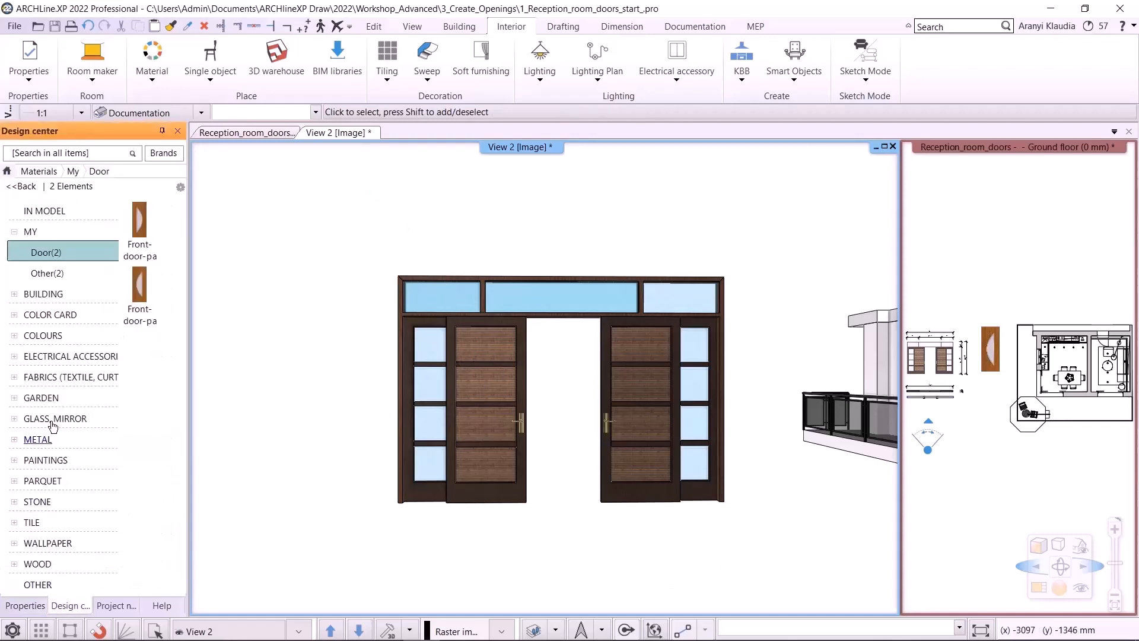
{"action": "left_click", "coordinate": [39, 171]}
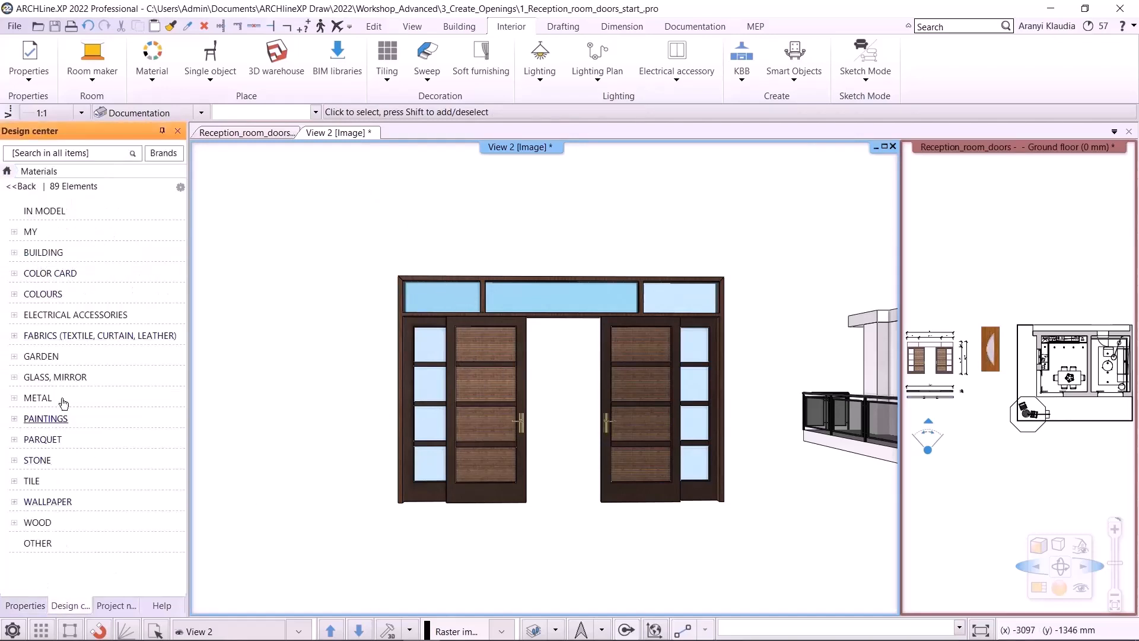
{"action": "left_click", "coordinate": [56, 377]}
{"action": "left_click", "coordinate": [53, 419]}
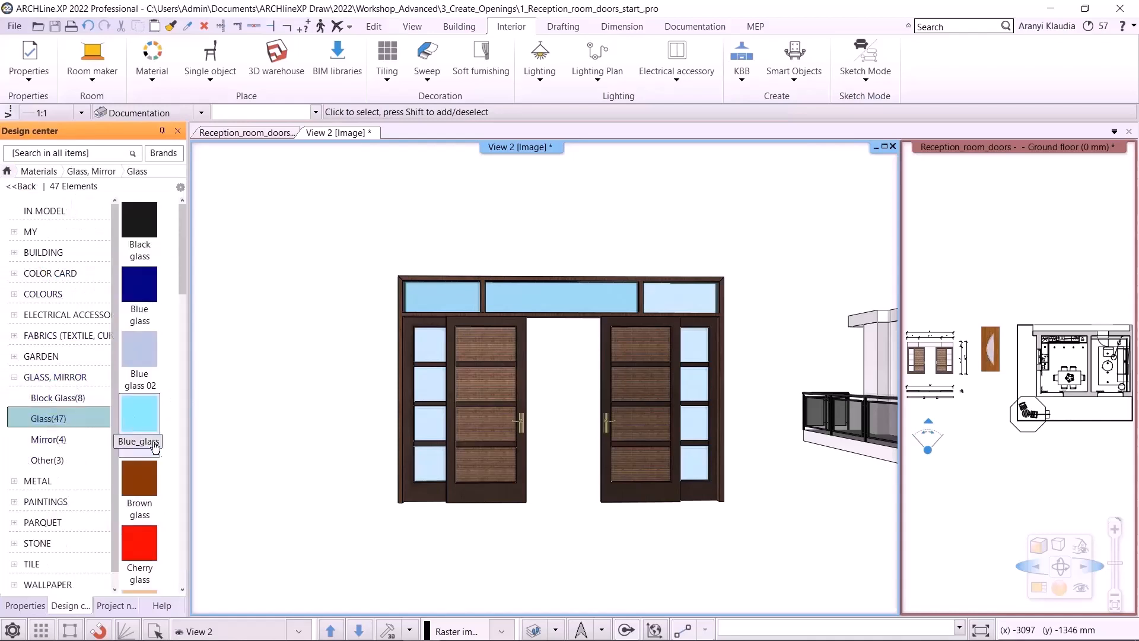
{"action": "left_click_drag", "start_coordinate": [143, 420], "coordinate": [419, 297]}
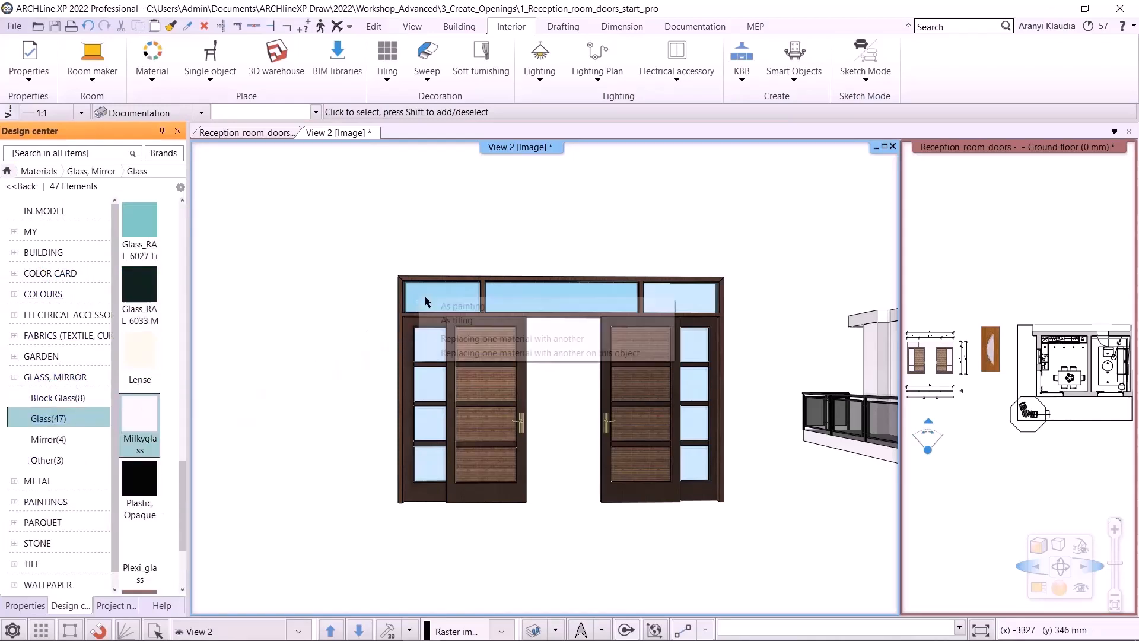
{"action": "left_click", "coordinate": [473, 354]}
{"action": "left_click", "coordinate": [454, 297]}
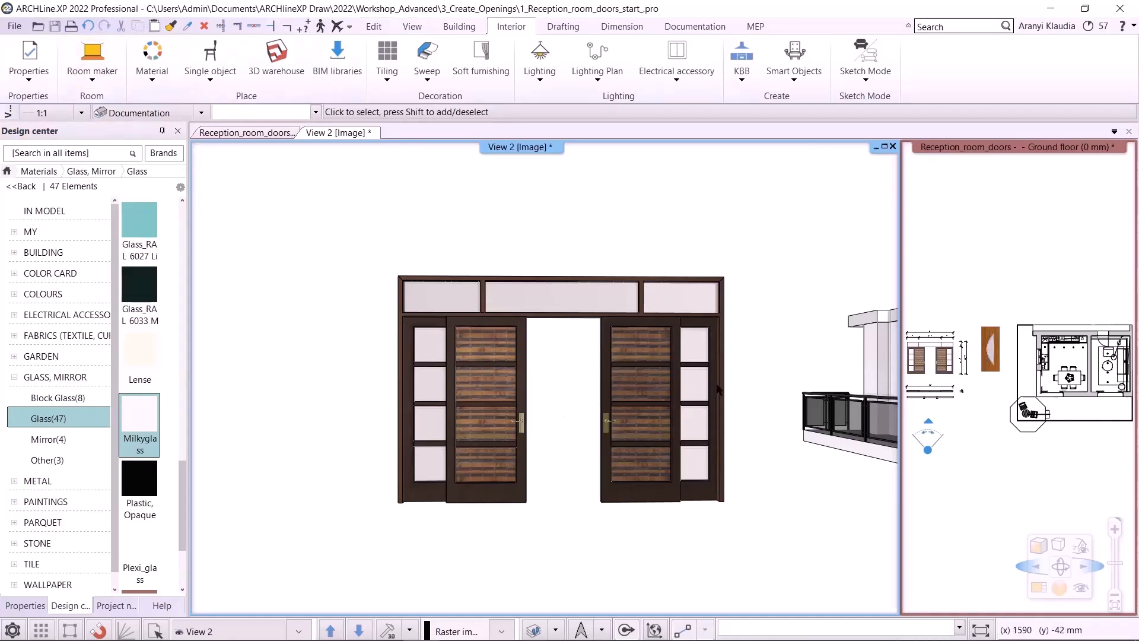
Step: Make the ground floor plan the main view and examine the 2D polyline drawing above the placed sliding door
{"action": "left_click", "coordinate": [1017, 467]}
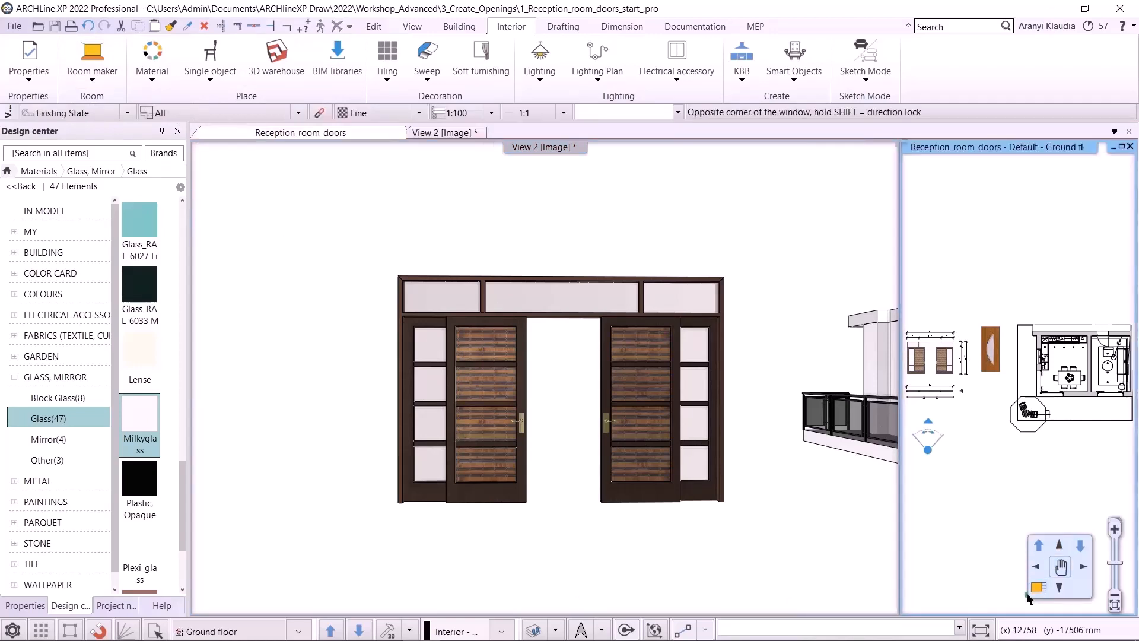
{"action": "left_click", "coordinate": [1039, 589]}
{"action": "middle_click_drag", "start_coordinate": [311, 378], "coordinate": [491, 377]}
{"action": "scroll", "coordinate": [418, 317], "scroll_direction": "up", "scroll_amount": 4}
{"action": "middle_click_drag", "start_coordinate": [418, 317], "coordinate": [389, 356]}
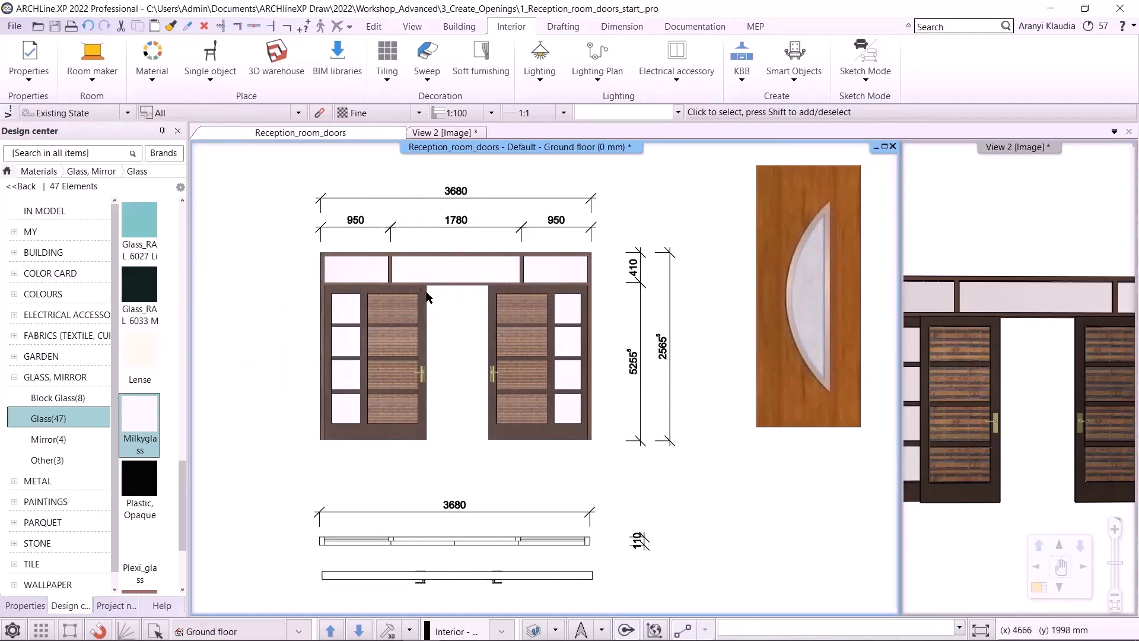
{"action": "scroll", "coordinate": [453, 459], "scroll_direction": "up", "scroll_amount": 2}
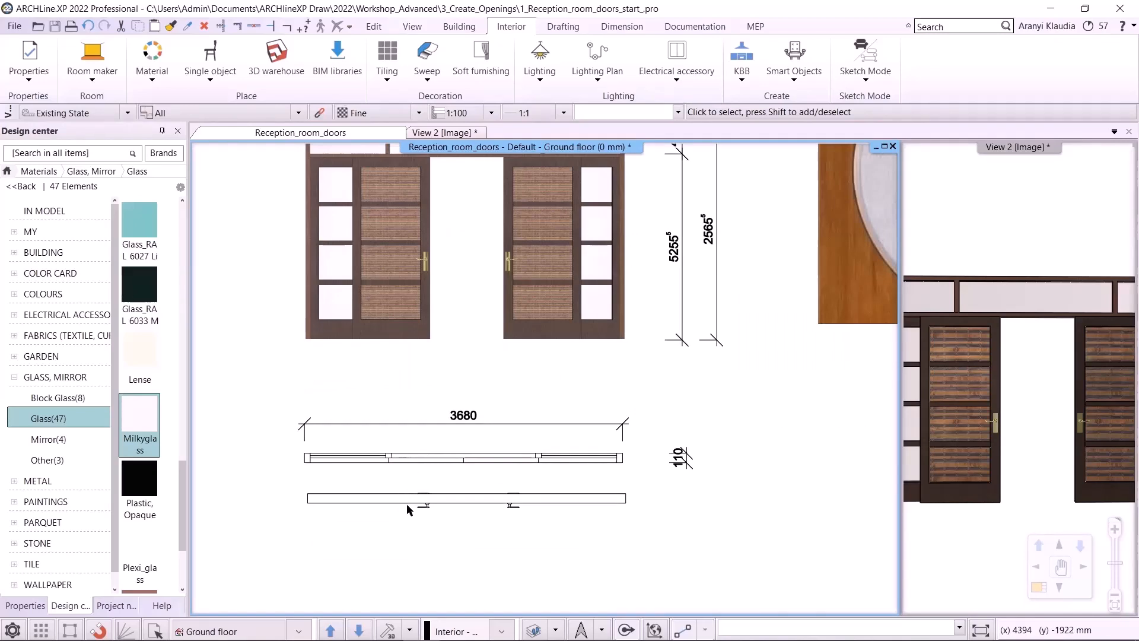
{"action": "left_click", "coordinate": [400, 459]}
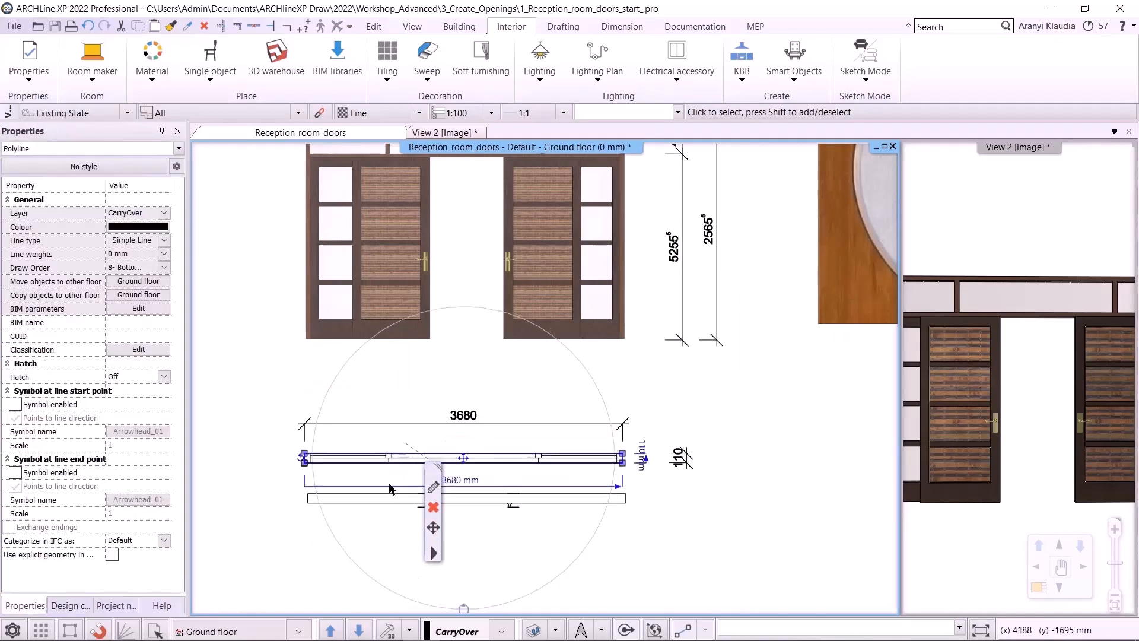
{"action": "left_click", "coordinate": [252, 458]}
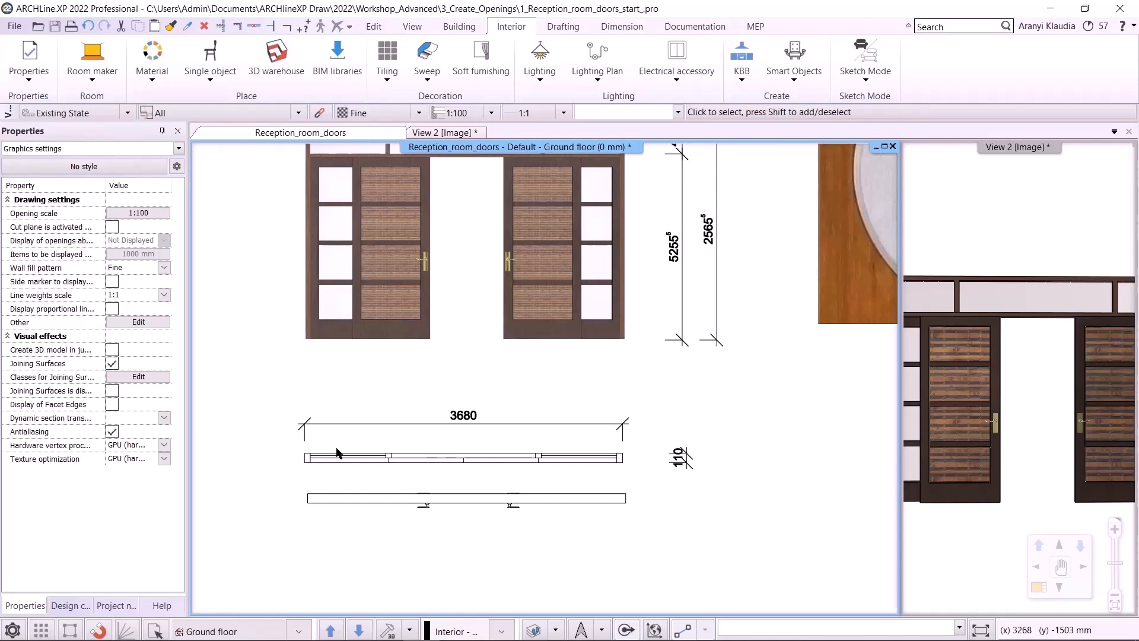
Step: Start a new 2D group and select all the lines of the sliding door's plan drawing for it
{"action": "left_click", "coordinate": [564, 26]}
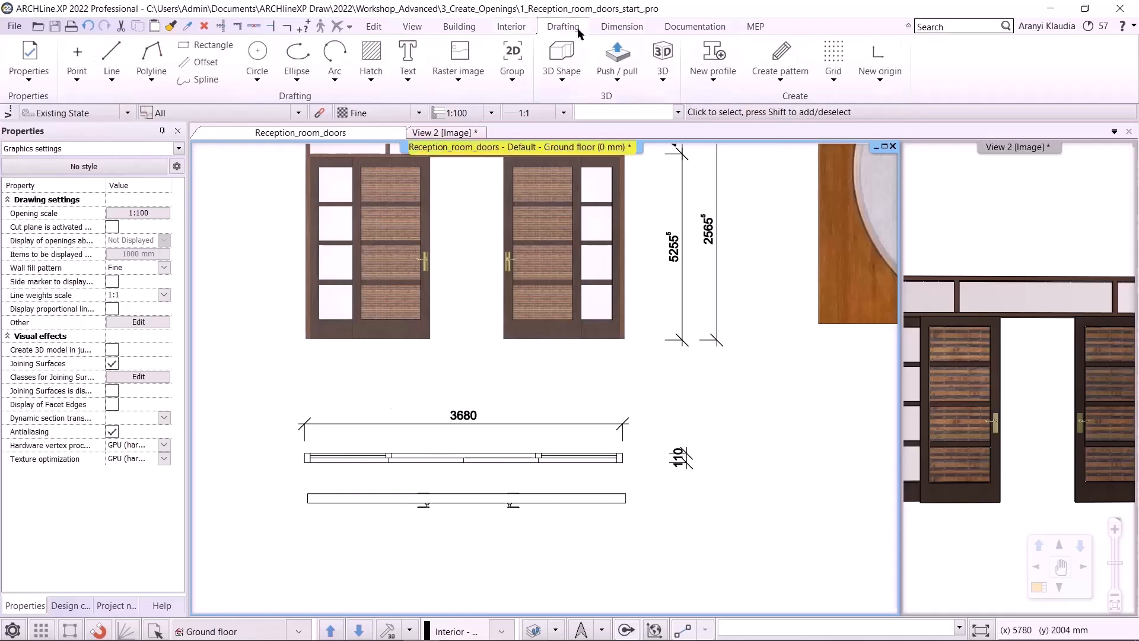
{"action": "left_click", "coordinate": [508, 89]}
{"action": "left_click", "coordinate": [553, 212]}
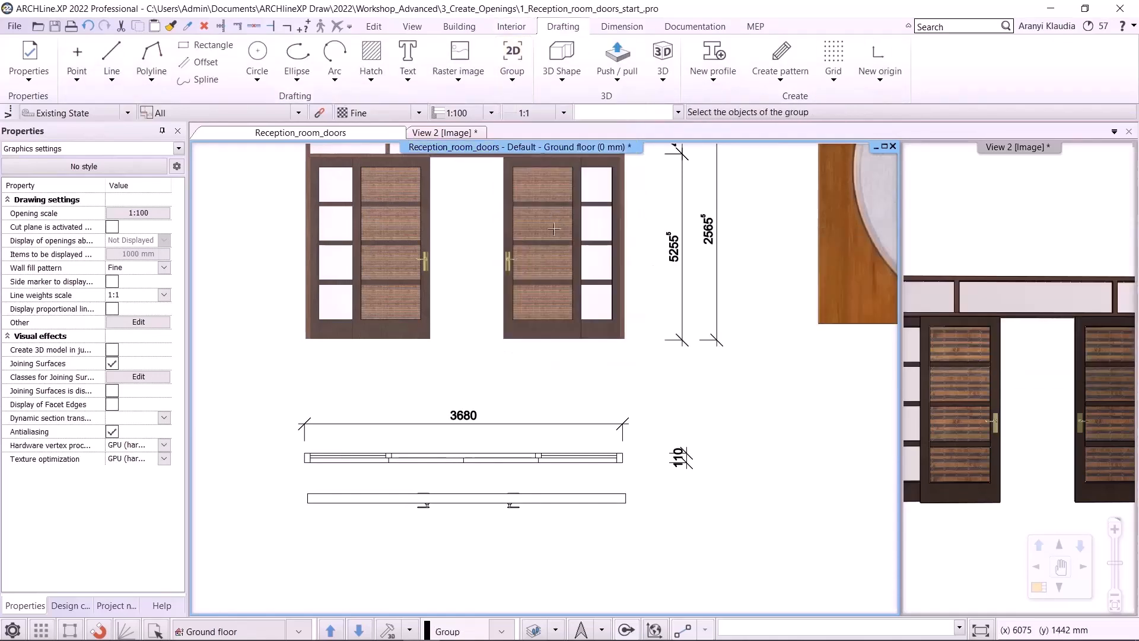
{"action": "left_click", "coordinate": [273, 445]}
{"action": "left_click", "coordinate": [644, 492]}
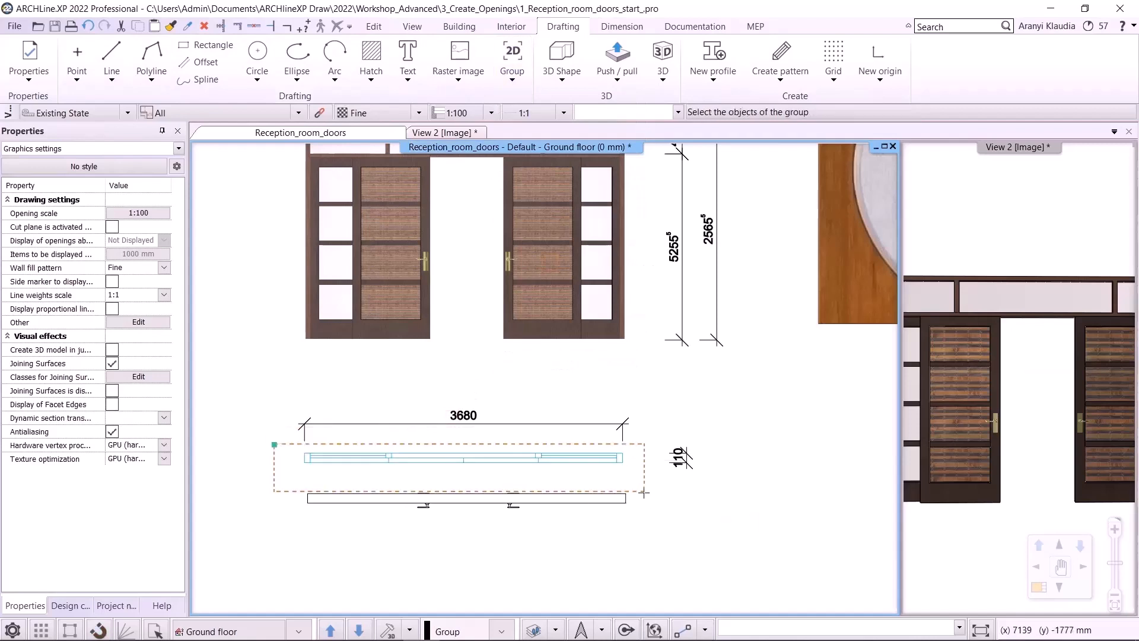
{"action": "key", "text": "Return"}
Step: Set the group's hotspots at the outer corners of the sliding door frame in the plan drawing
{"action": "scroll", "coordinate": [390, 422], "scroll_direction": "up", "scroll_amount": 3}
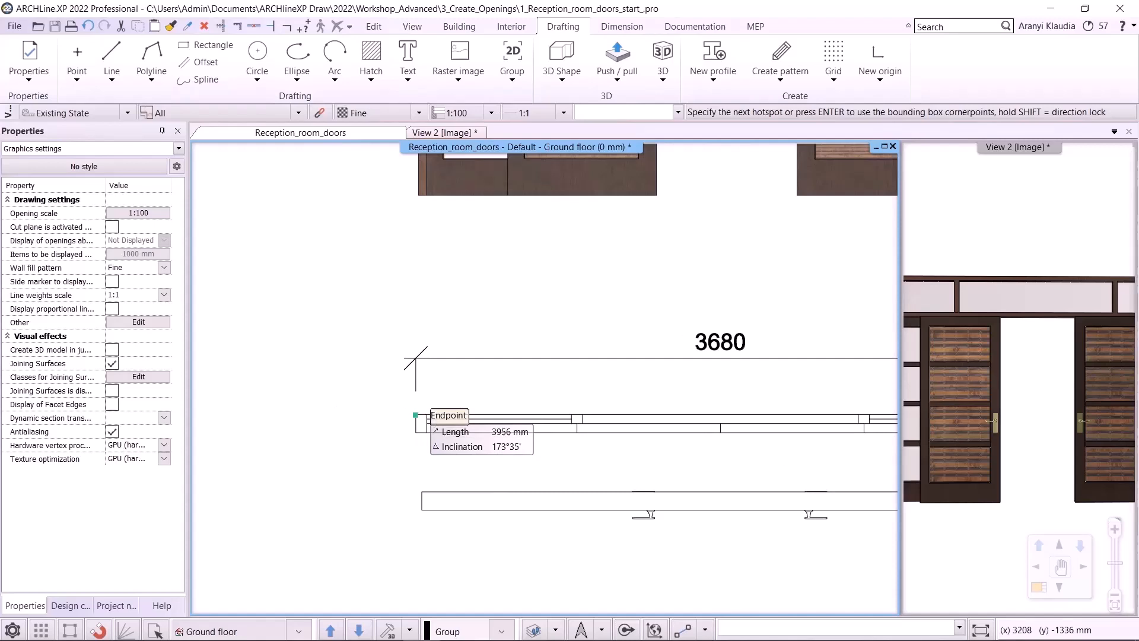
{"action": "left_click", "coordinate": [416, 415]}
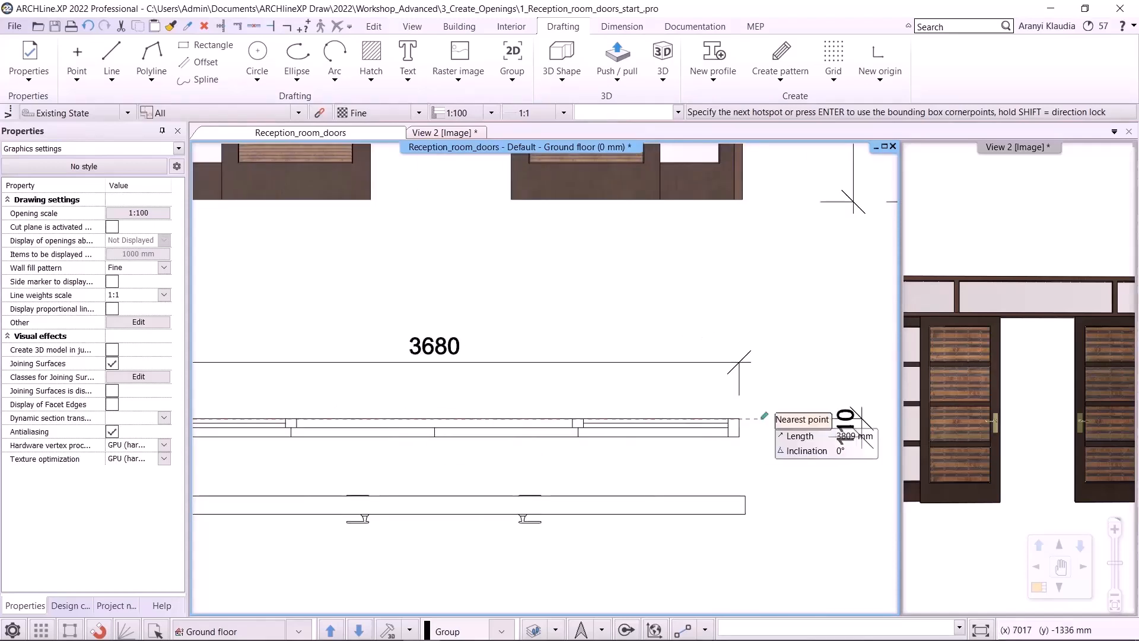
{"action": "left_click", "coordinate": [740, 436]}
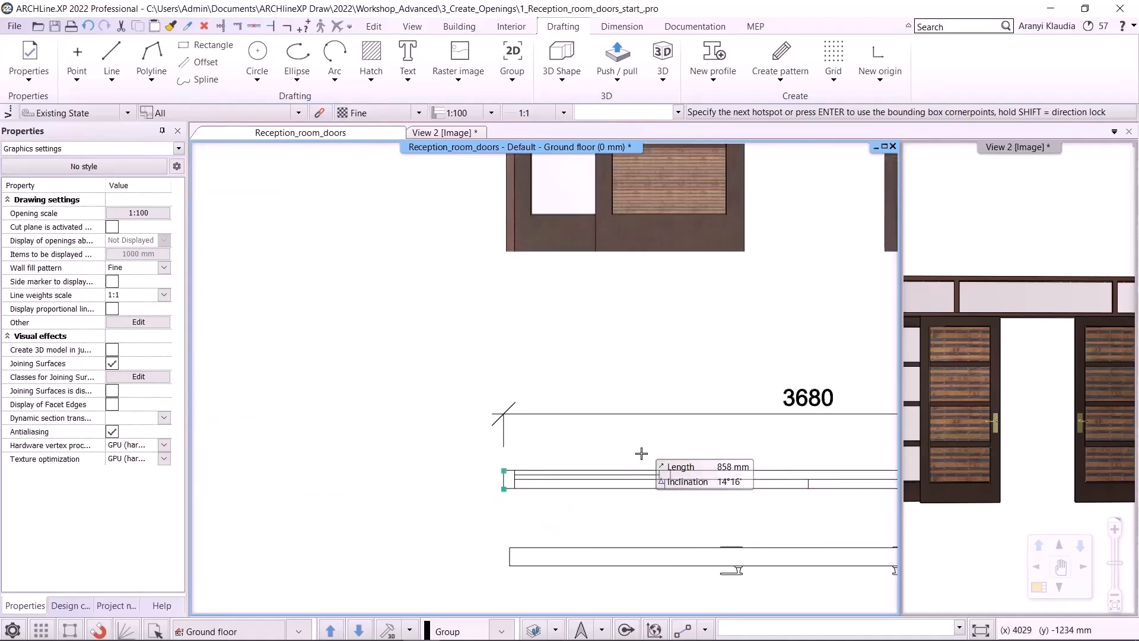
{"action": "key", "text": "Return"}
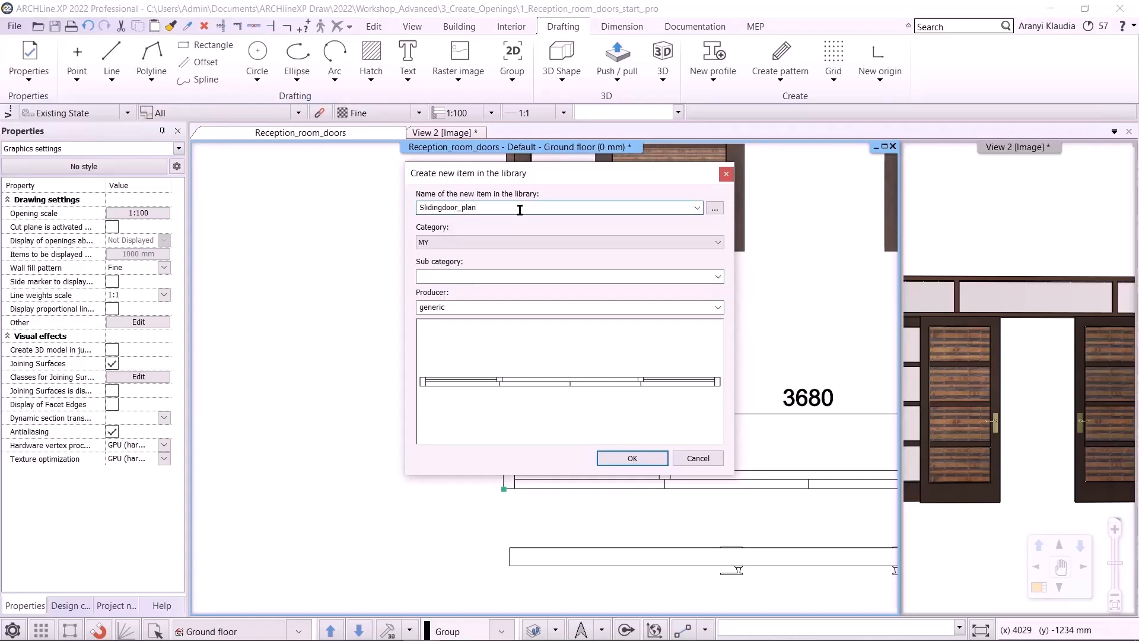
Step: Save the group to the library as Slidingdoor_plan in the CONSTRUCTION DETAILS category, Building subcategory
{"action": "left_click", "coordinate": [594, 242]}
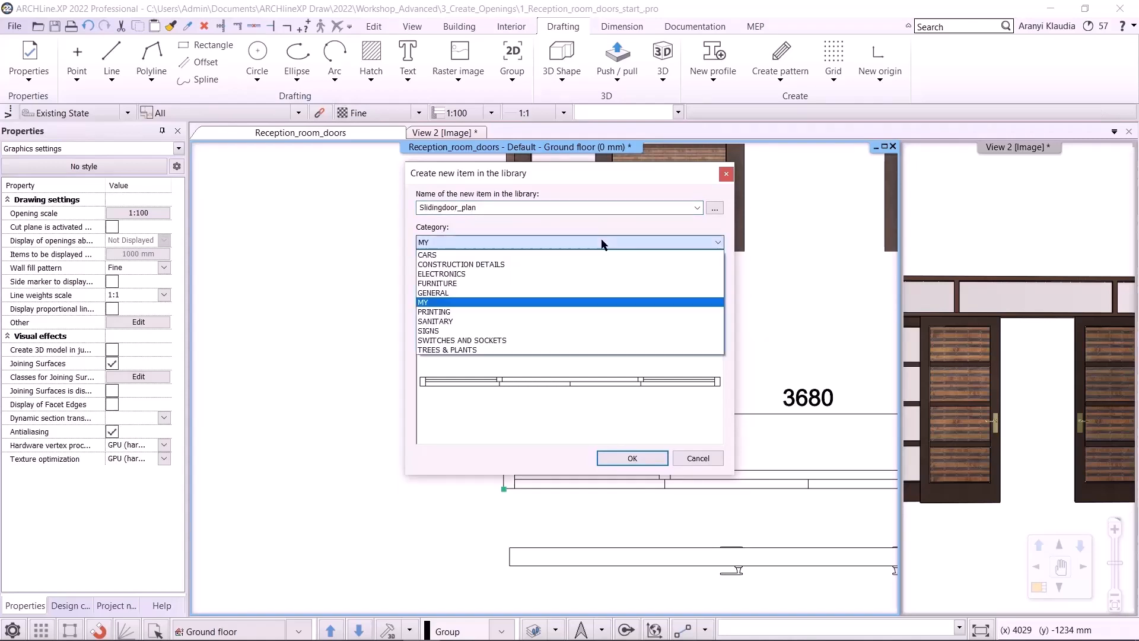
{"action": "left_click", "coordinate": [557, 264]}
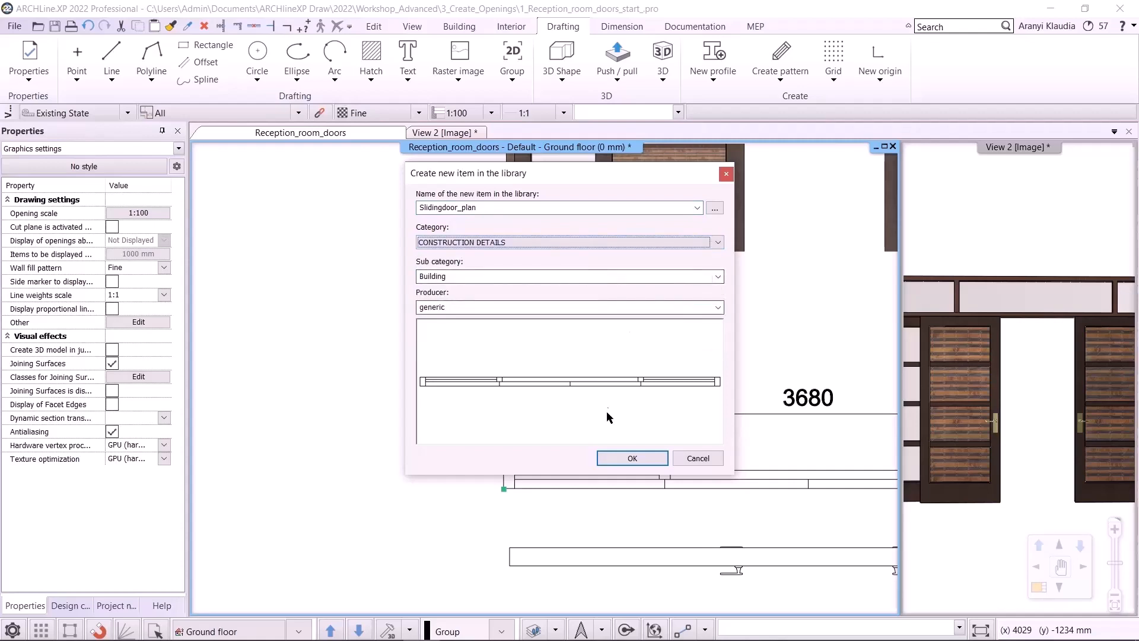
{"action": "left_click", "coordinate": [631, 458]}
Step: Open the door/window definition for the downloaded sliding door object in the floor plan
{"action": "scroll", "coordinate": [638, 464], "scroll_direction": "up", "scroll_amount": 2}
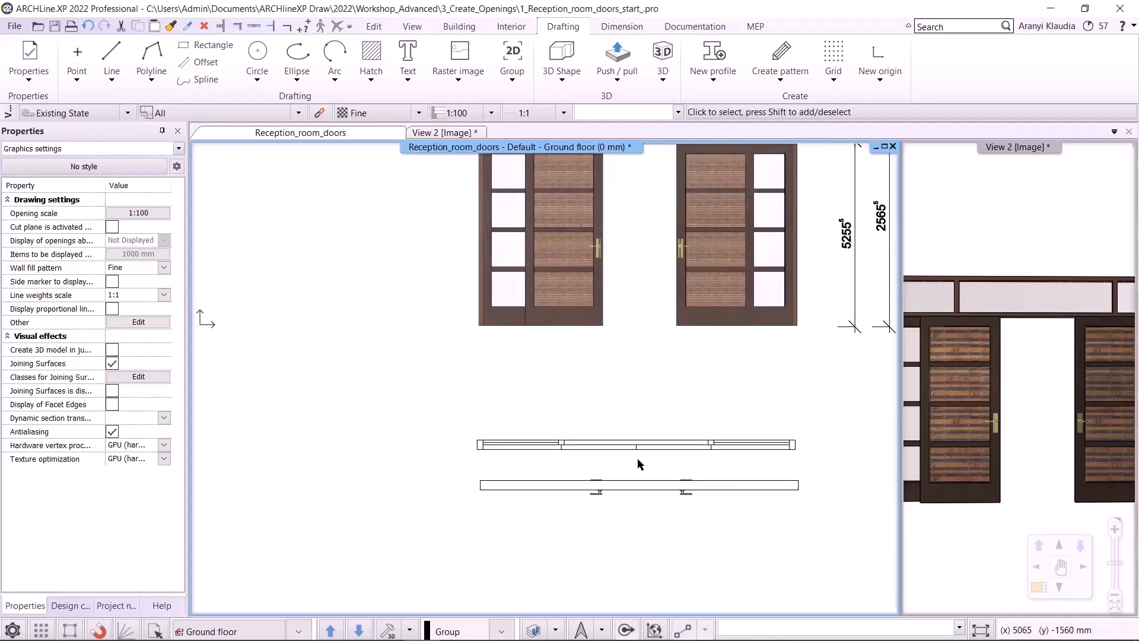
{"action": "scroll", "coordinate": [638, 464], "scroll_direction": "down", "scroll_amount": 2}
{"action": "right_click", "coordinate": [579, 510]}
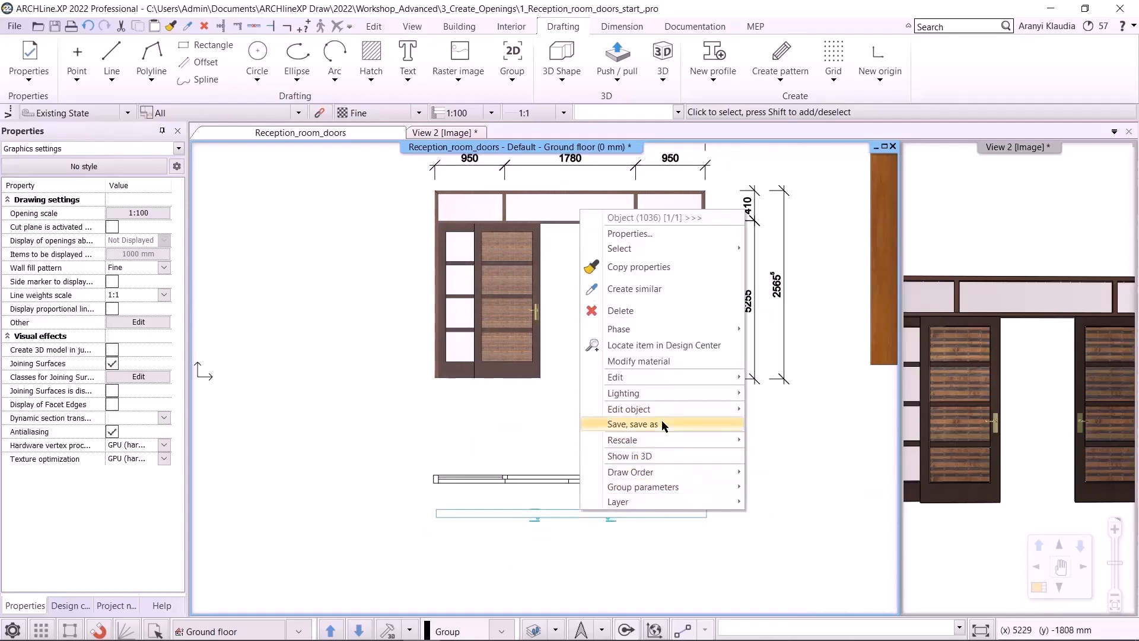
{"action": "mouse_move", "coordinate": [668, 410]}
{"action": "left_click", "coordinate": [868, 454]}
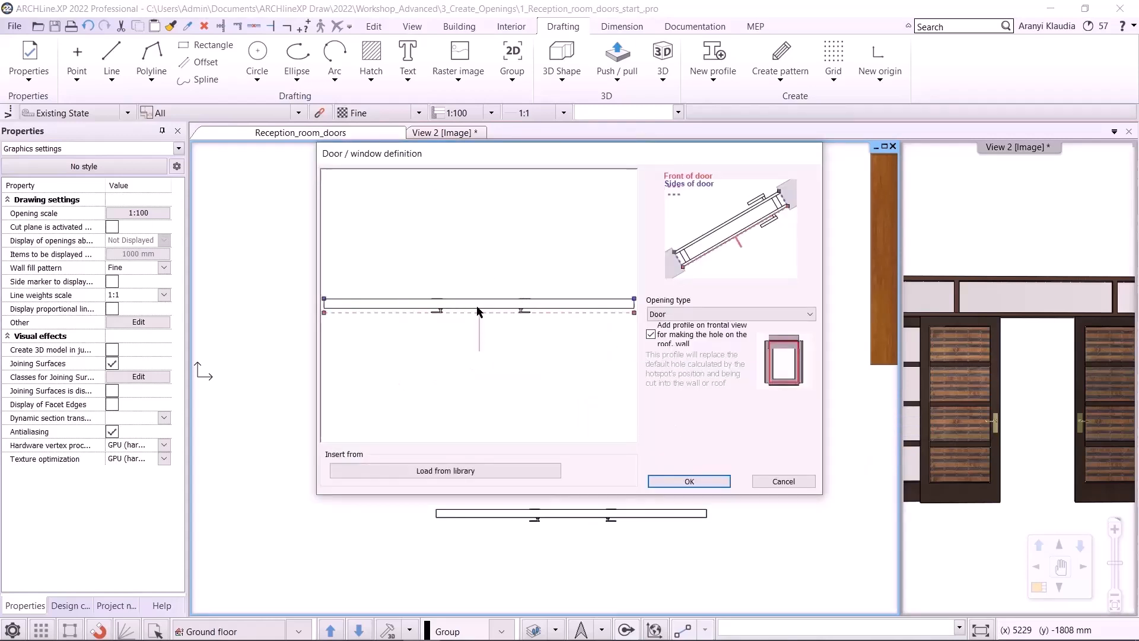
Step: Load Slidingdoor_plan from the Construction Details, Building groups as the door's plan symbol, with Door as the opening type
{"action": "left_click", "coordinate": [483, 470]}
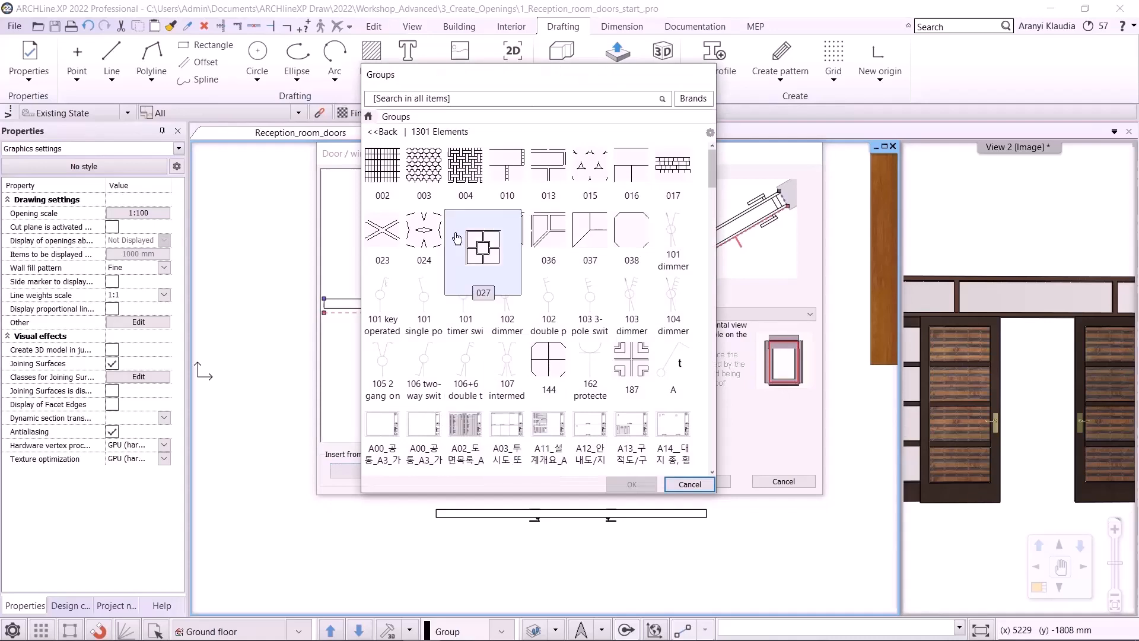
{"action": "left_click", "coordinate": [383, 131]}
{"action": "left_click", "coordinate": [428, 198]}
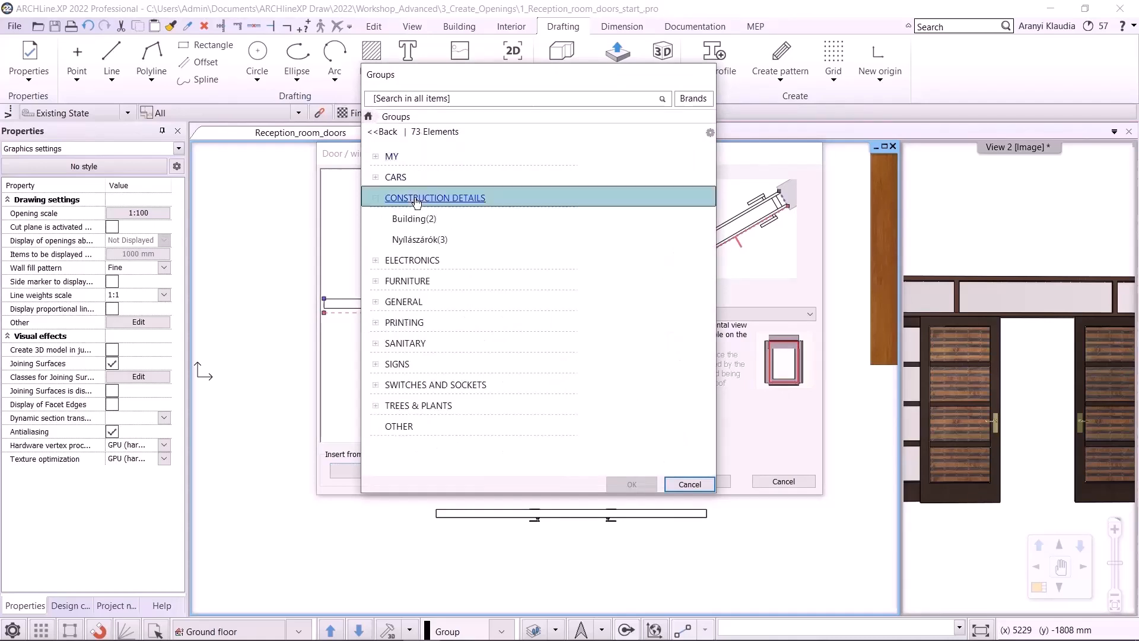
{"action": "left_click", "coordinate": [430, 219]}
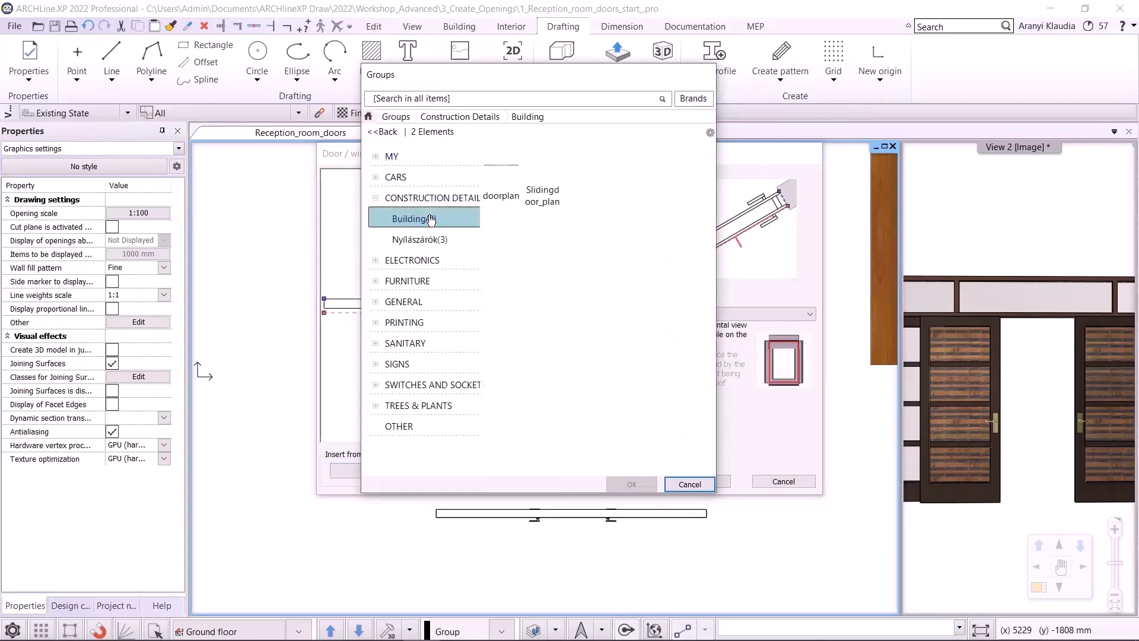
{"action": "left_click", "coordinate": [542, 184]}
{"action": "left_click", "coordinate": [630, 484]}
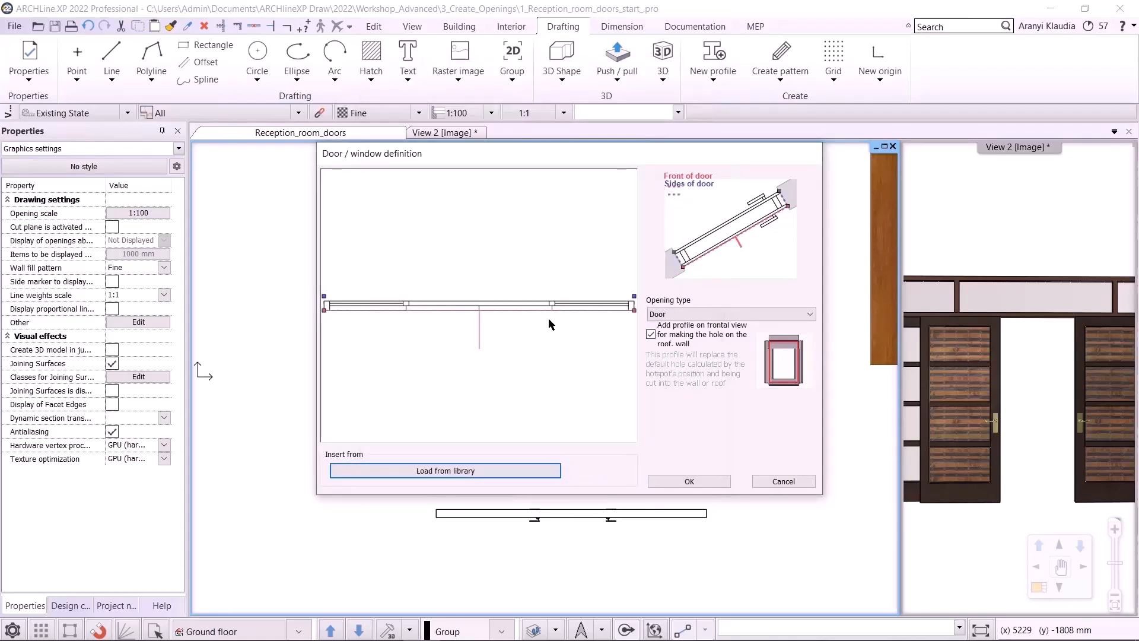
{"action": "left_click", "coordinate": [688, 315]}
{"action": "left_click", "coordinate": [688, 317]}
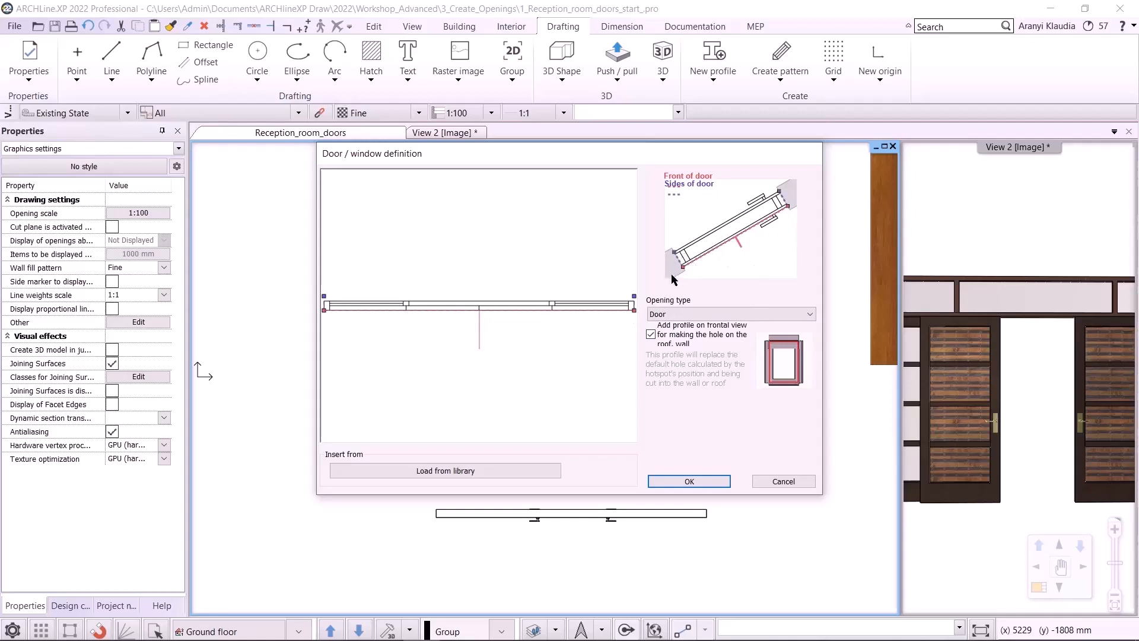
Step: Examine the hotspots at both ends of the plan symbol in the door definition preview
{"action": "scroll", "coordinate": [579, 307], "scroll_direction": "up", "scroll_amount": 5}
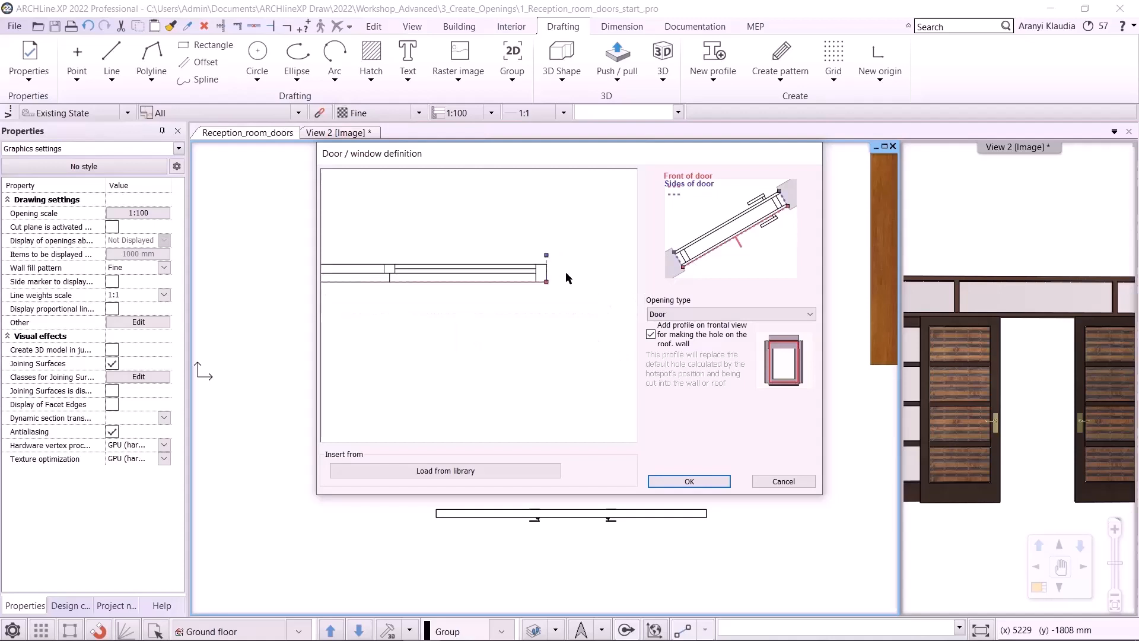
{"action": "middle_click_drag", "start_coordinate": [565, 272], "coordinate": [489, 270]}
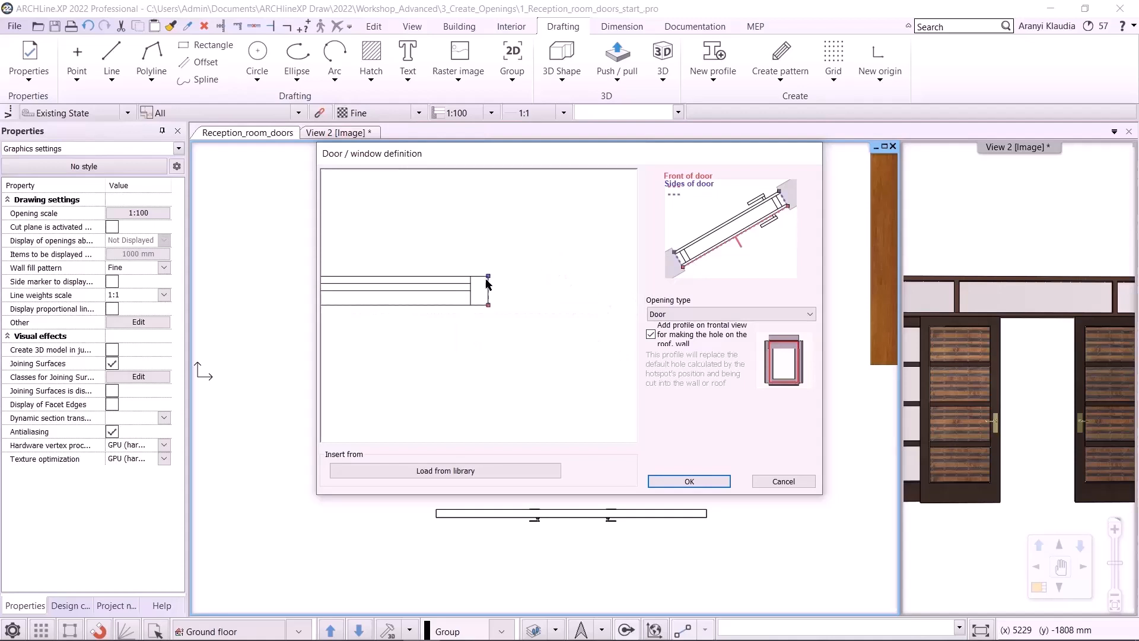
{"action": "scroll", "coordinate": [416, 300], "scroll_direction": "down", "scroll_amount": 3}
{"action": "scroll", "coordinate": [328, 316], "scroll_direction": "up", "scroll_amount": 3}
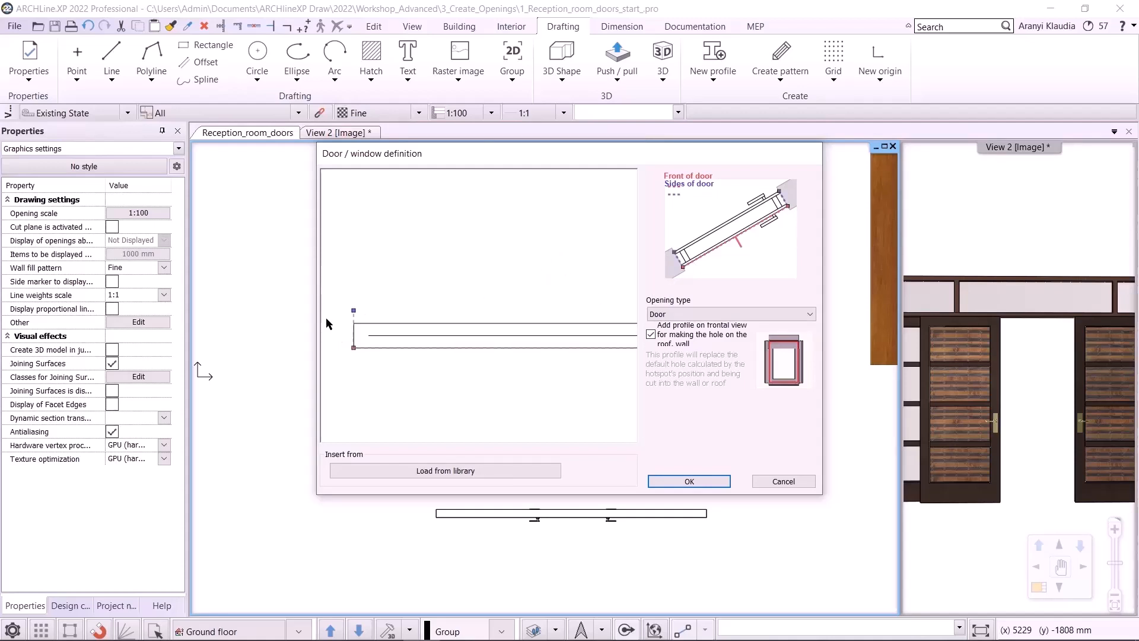
{"action": "scroll", "coordinate": [485, 348], "scroll_direction": "down", "scroll_amount": 4}
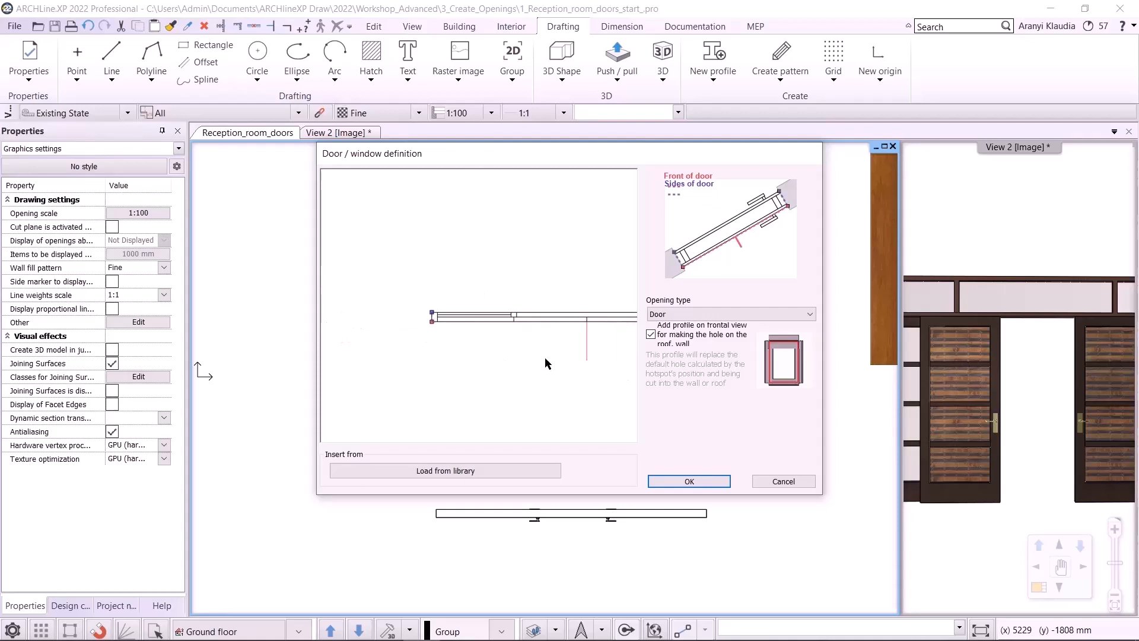
{"action": "middle_click_drag", "start_coordinate": [545, 357], "coordinate": [469, 364]}
{"action": "scroll", "coordinate": [484, 350], "scroll_direction": "down", "scroll_amount": 1}
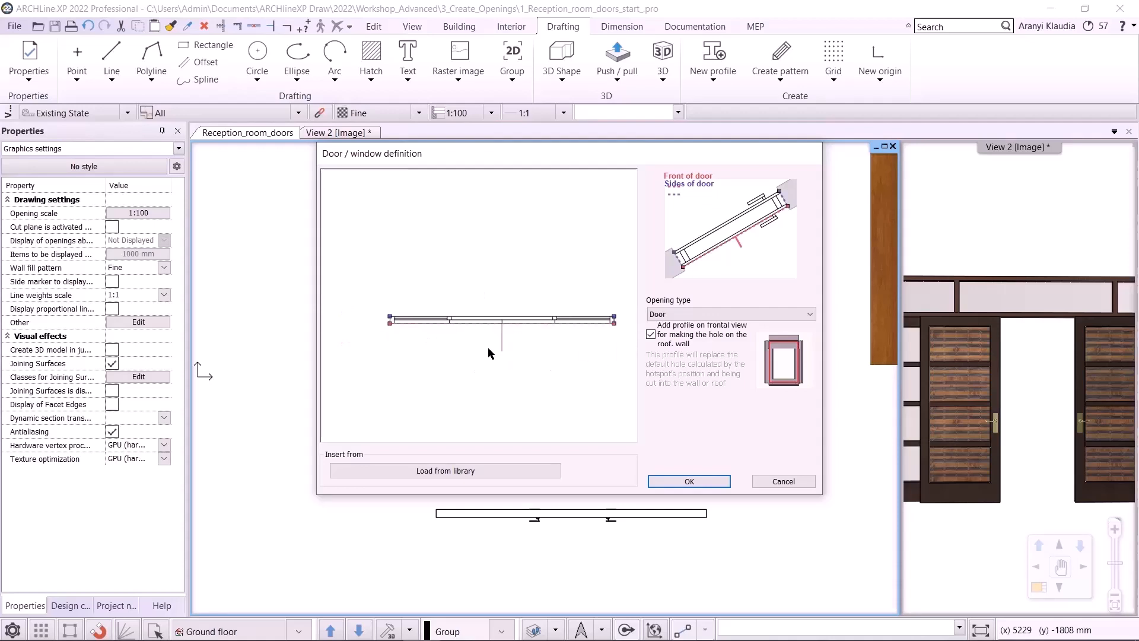
Step: Save the door to the library as a new object named Slidingdoor in the INDOOR category, Sliding subcategory, without overwriting the original object
{"action": "left_click", "coordinate": [689, 481]}
{"action": "left_click", "coordinate": [718, 339]}
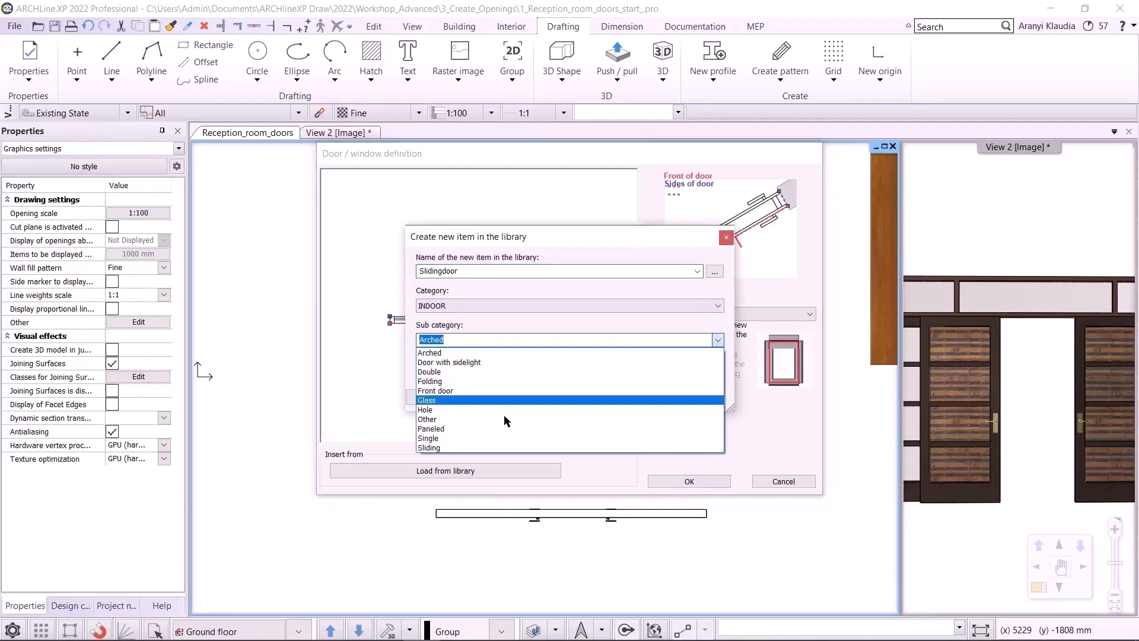
{"action": "left_click", "coordinate": [447, 448]}
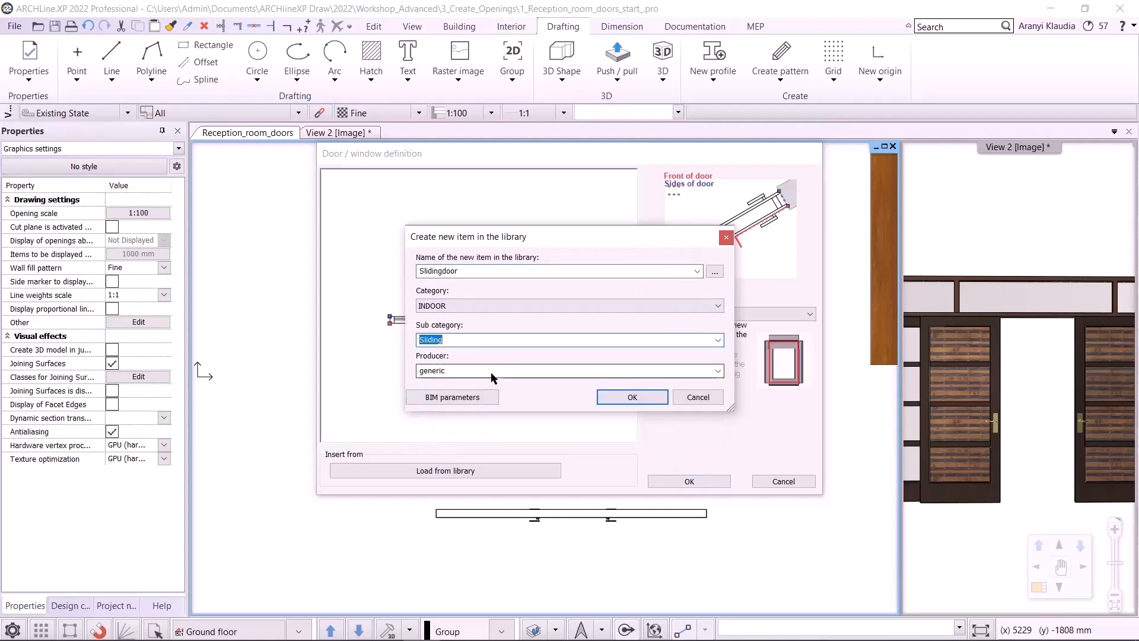
{"action": "left_click", "coordinate": [631, 397]}
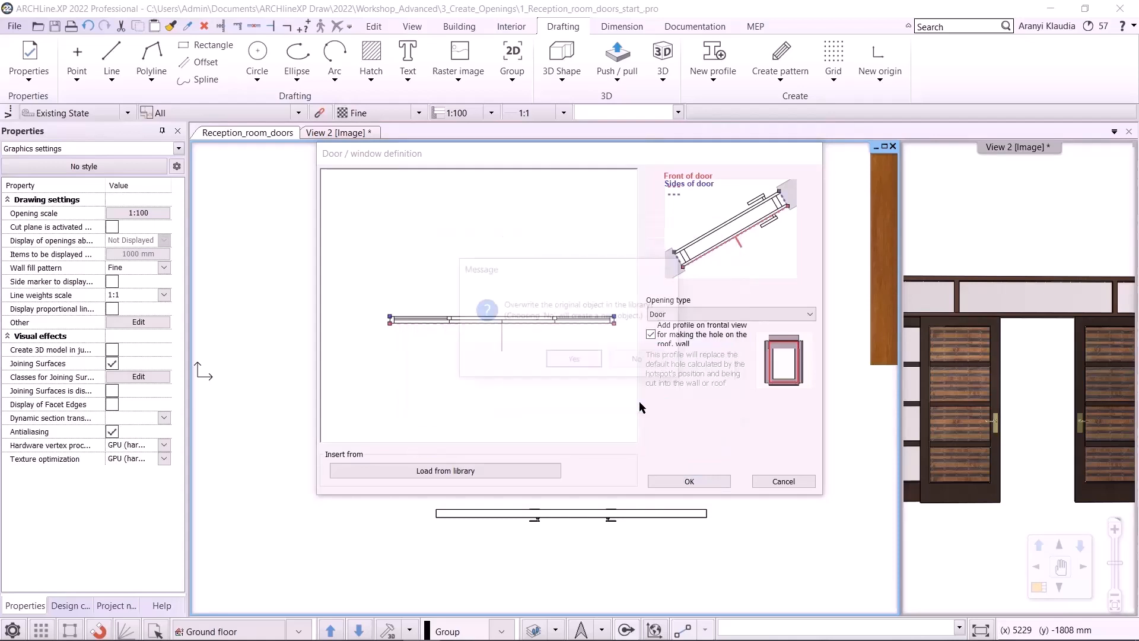
{"action": "left_click", "coordinate": [641, 361]}
Step: Place the door's front-view profile in the free area of the floor plan directly beneath the two sliding door plan drawings
{"action": "middle_click_drag", "start_coordinate": [579, 426], "coordinate": [572, 269]}
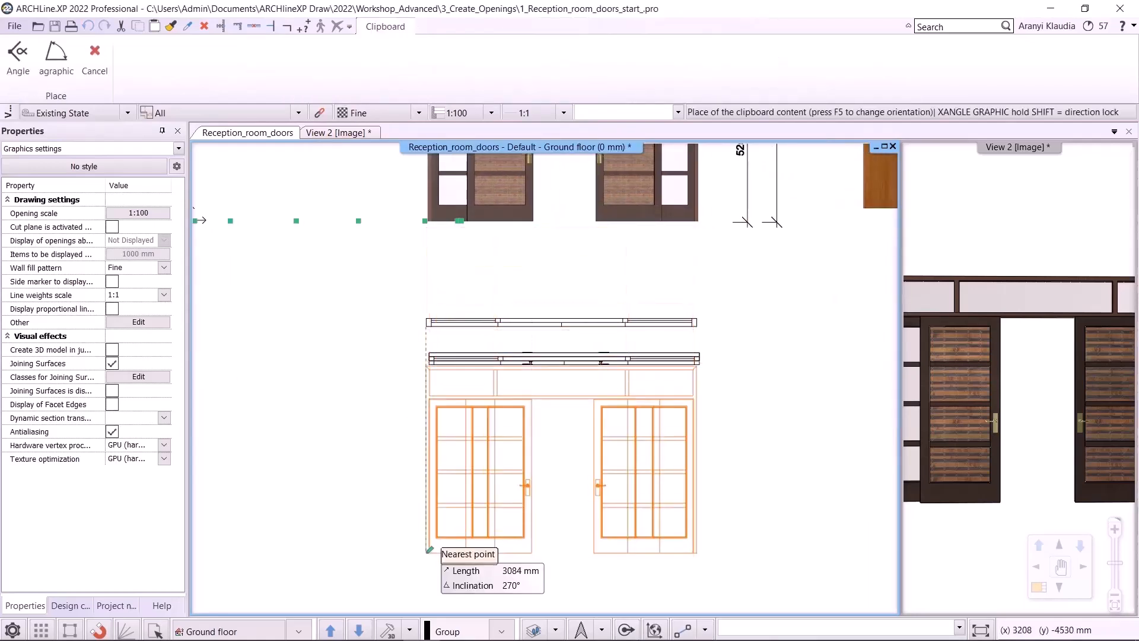
{"action": "middle_click_drag", "start_coordinate": [428, 594], "coordinate": [413, 544]}
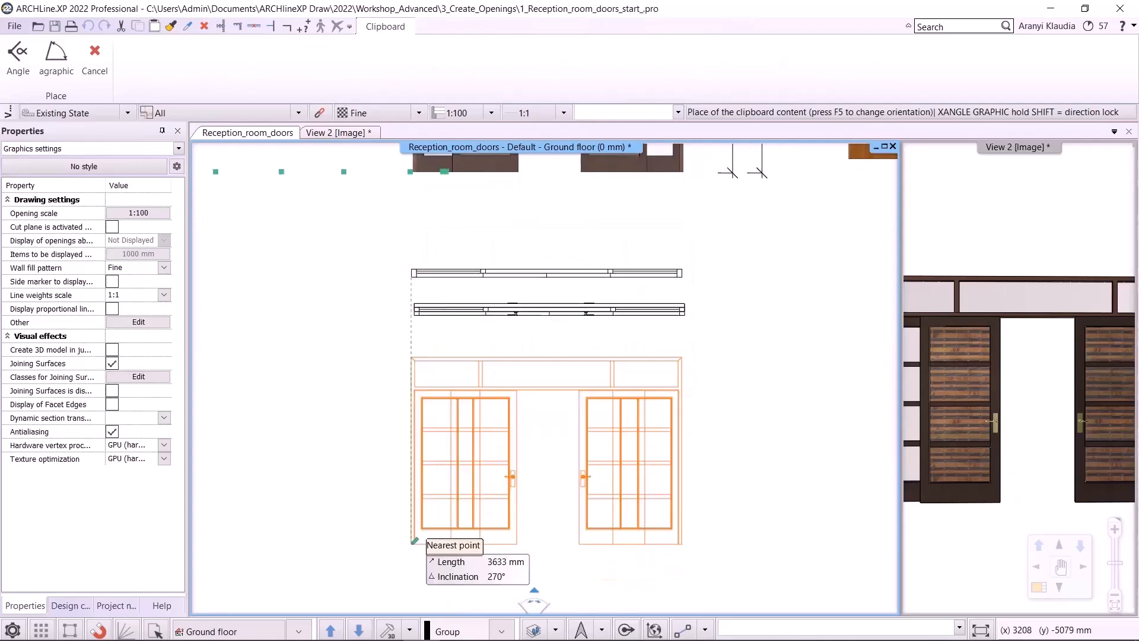
{"action": "left_click", "coordinate": [412, 560]}
Step: Delete the two upper nodes of the wall-hole profile bordering the gap between the door leaves
{"action": "scroll", "coordinate": [458, 497], "scroll_direction": "up", "scroll_amount": 3}
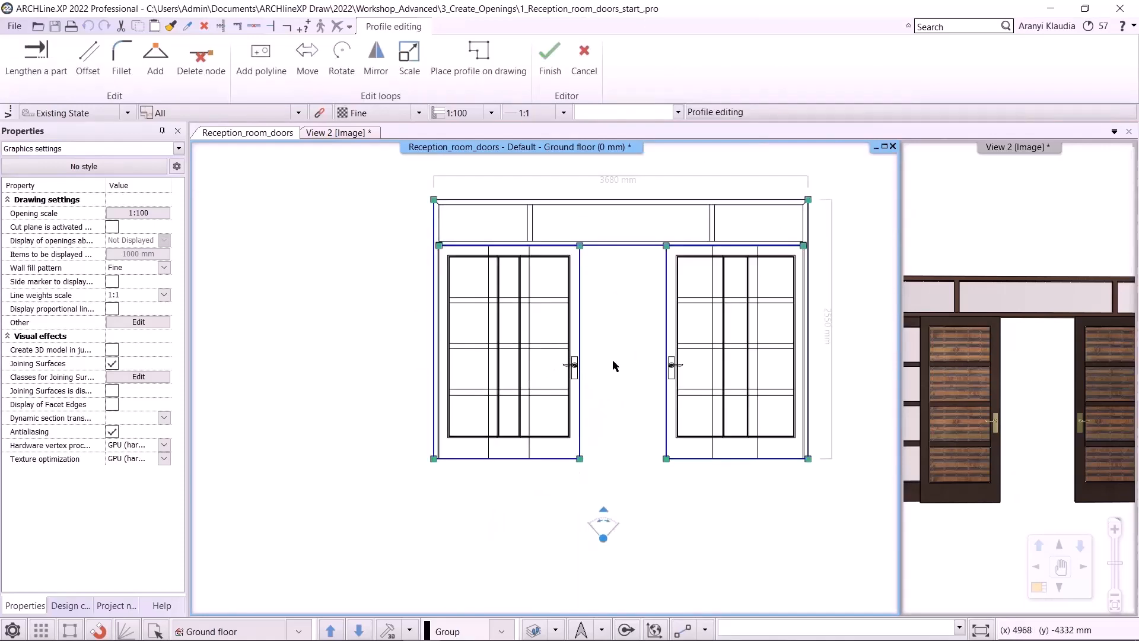
{"action": "scroll", "coordinate": [613, 321], "scroll_direction": "up", "scroll_amount": 1}
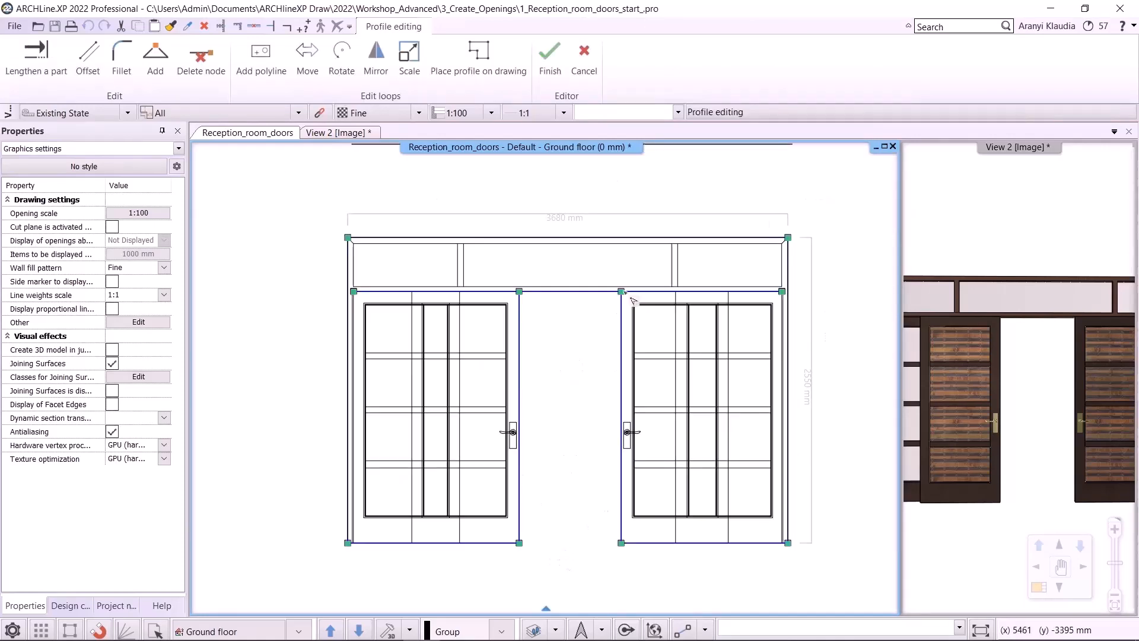
{"action": "right_click", "coordinate": [622, 292]}
{"action": "left_click", "coordinate": [653, 316]}
{"action": "right_click", "coordinate": [520, 292]}
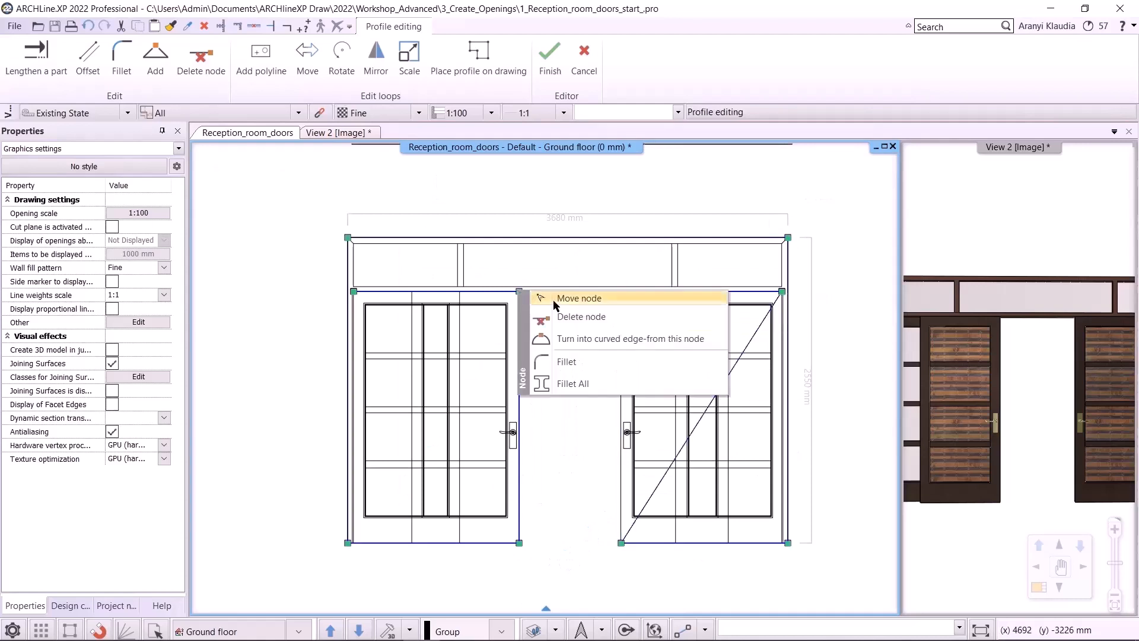
{"action": "left_click", "coordinate": [581, 317]}
Step: Delete the wall-hole profile's remaining inner nodes just below the transom near both outer edges and finish the profile
{"action": "right_click", "coordinate": [355, 292]}
{"action": "key", "text": "Escape"}
{"action": "right_click", "coordinate": [355, 292]}
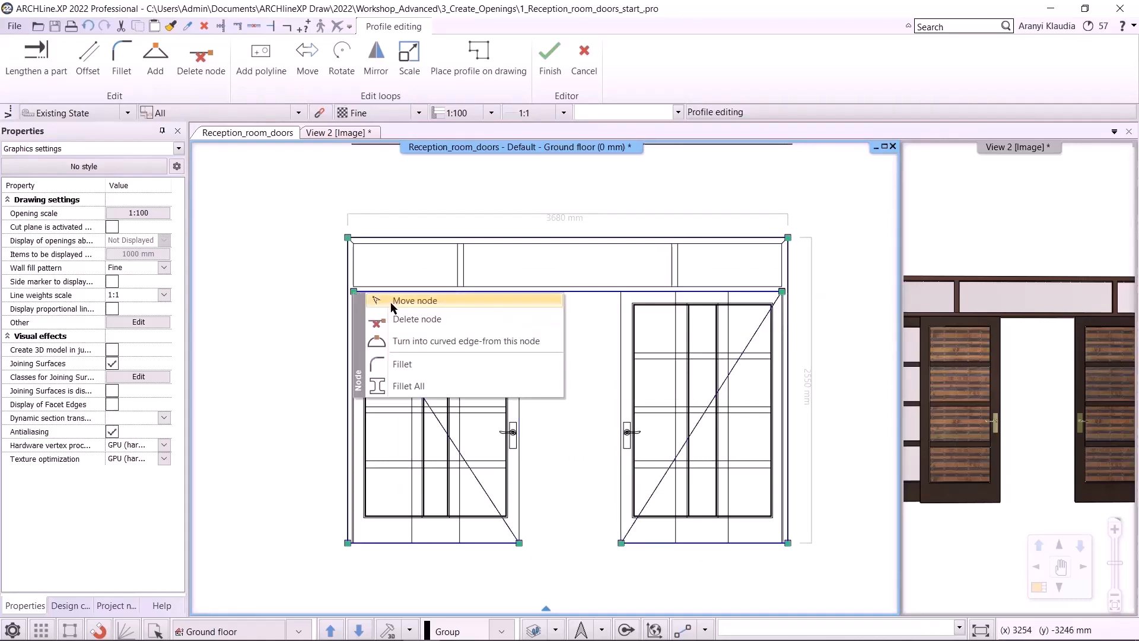
{"action": "left_click", "coordinate": [392, 304]}
{"action": "left_click", "coordinate": [520, 543]}
{"action": "left_click", "coordinate": [783, 292]}
{"action": "left_click", "coordinate": [817, 321]}
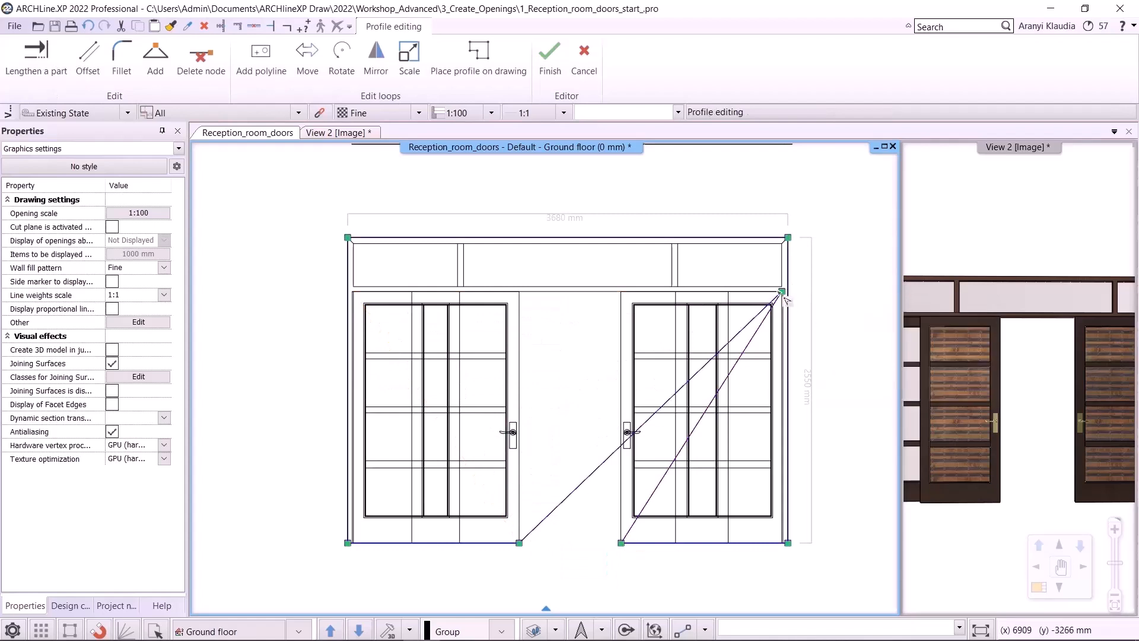
{"action": "right_click", "coordinate": [783, 292]}
{"action": "left_click", "coordinate": [818, 303]}
{"action": "left_click", "coordinate": [622, 542]}
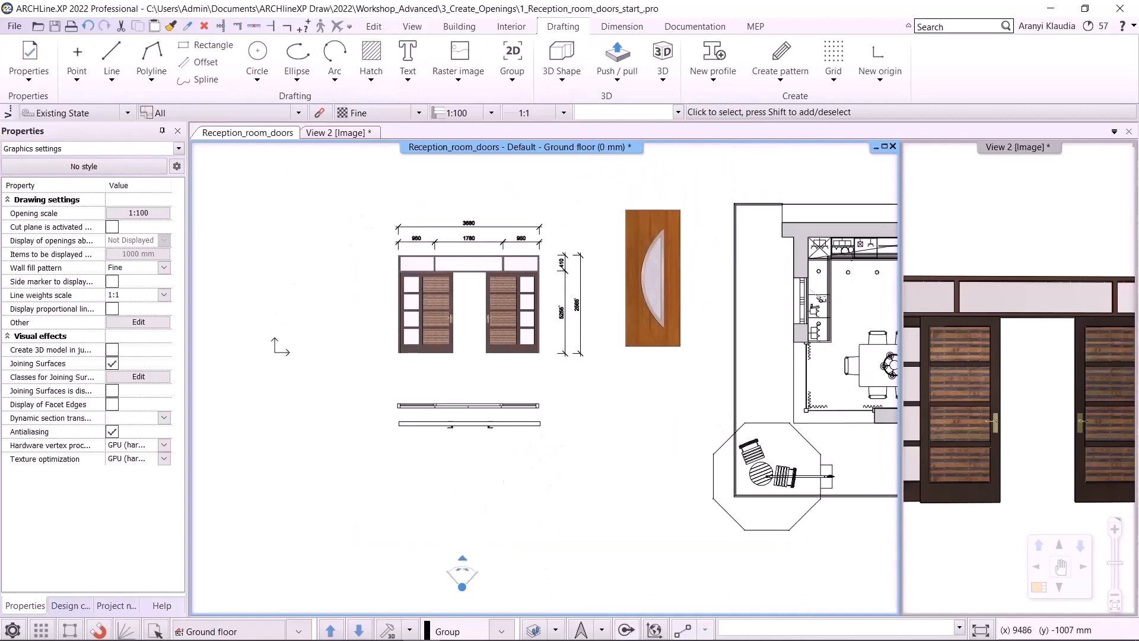
Step: Show the kitchen and reception room in the floor plan and set the 3D window to the saved Reception room 4 view
{"action": "scroll", "coordinate": [650, 304], "scroll_direction": "up", "scroll_amount": 2}
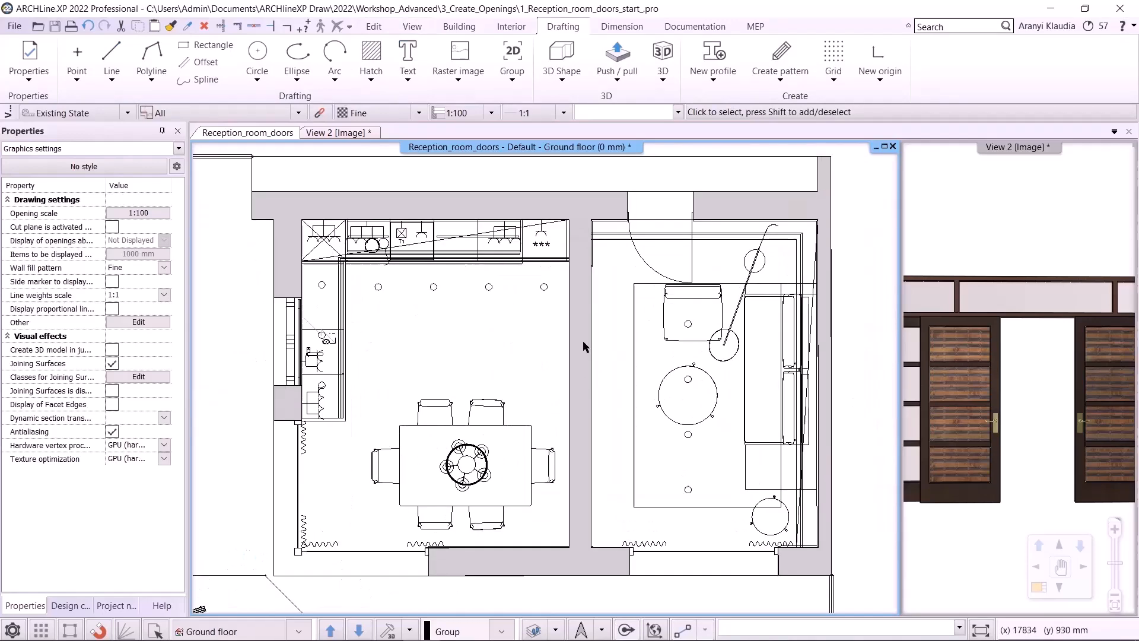
{"action": "middle_click_drag", "start_coordinate": [675, 356], "coordinate": [665, 349]}
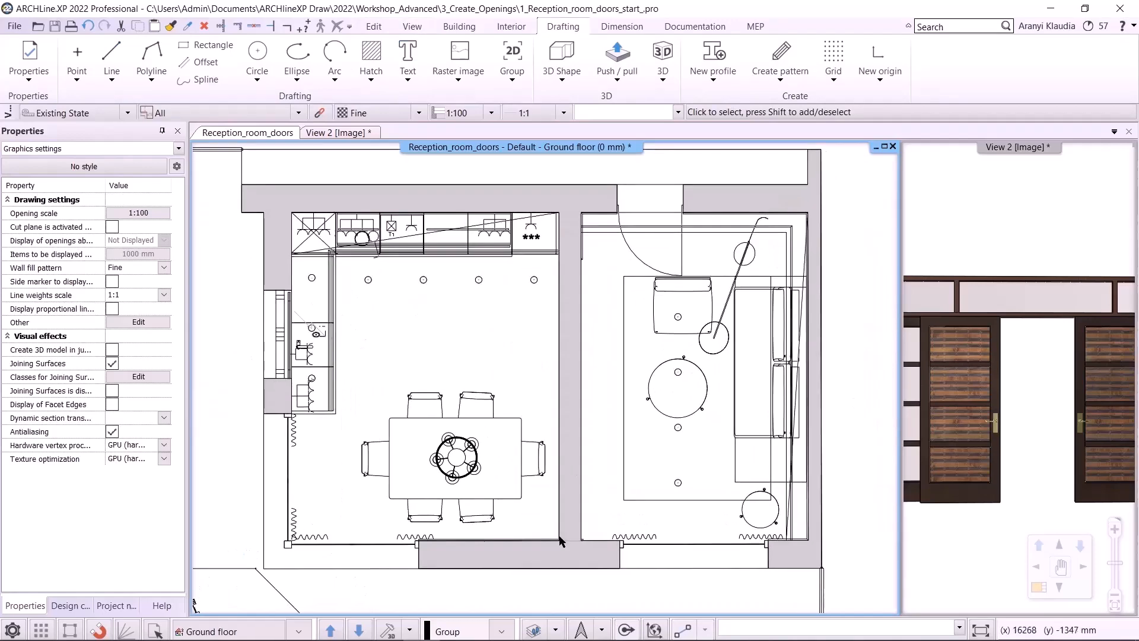
{"action": "left_click", "coordinate": [961, 210]}
{"action": "left_click", "coordinate": [299, 631]}
{"action": "left_click", "coordinate": [252, 600]}
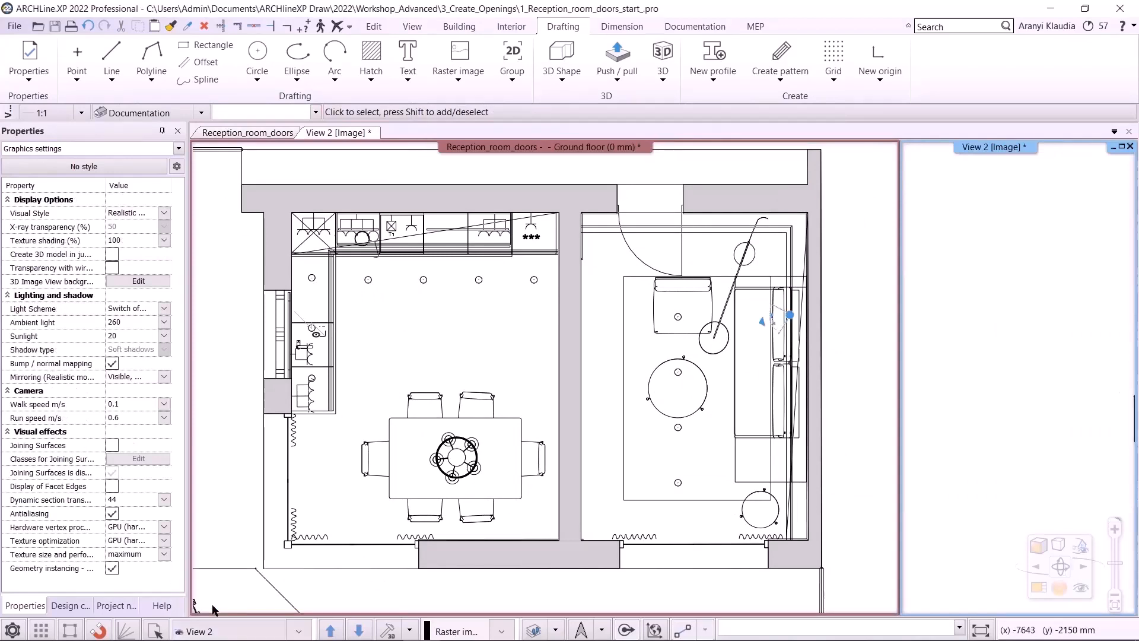
Step: Browse the Design Center to the INDOOR Sliding doors and choose the Slidingdoor item for placement
{"action": "left_click", "coordinate": [66, 605]}
{"action": "left_click", "coordinate": [7, 172]}
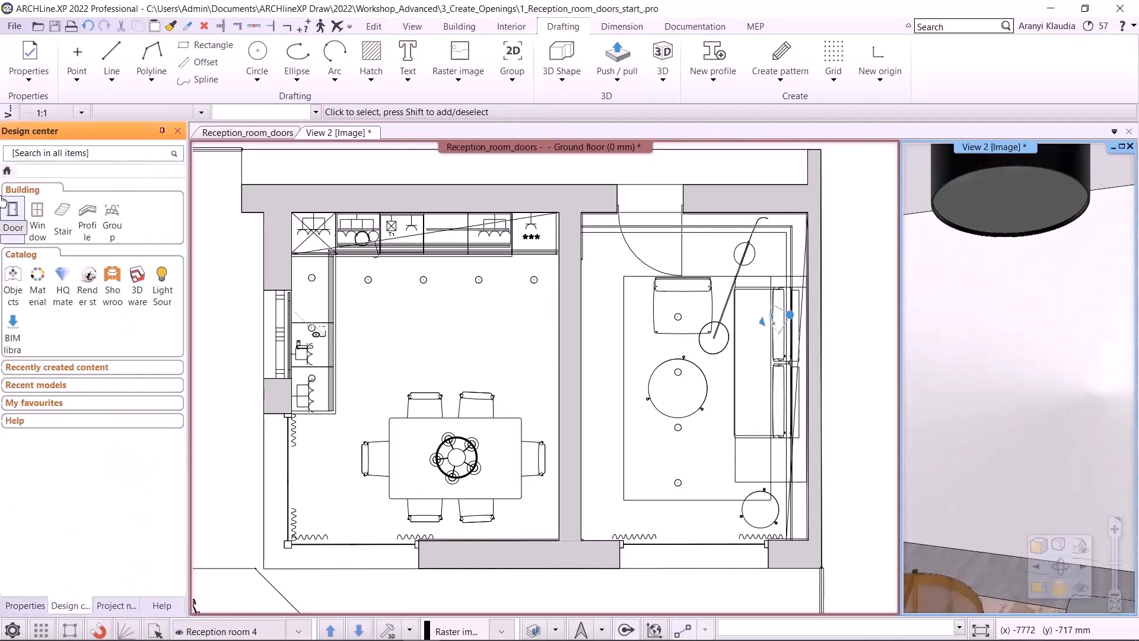
{"action": "left_click", "coordinate": [27, 221]}
{"action": "left_click", "coordinate": [41, 232]}
{"action": "left_click", "coordinate": [52, 398]}
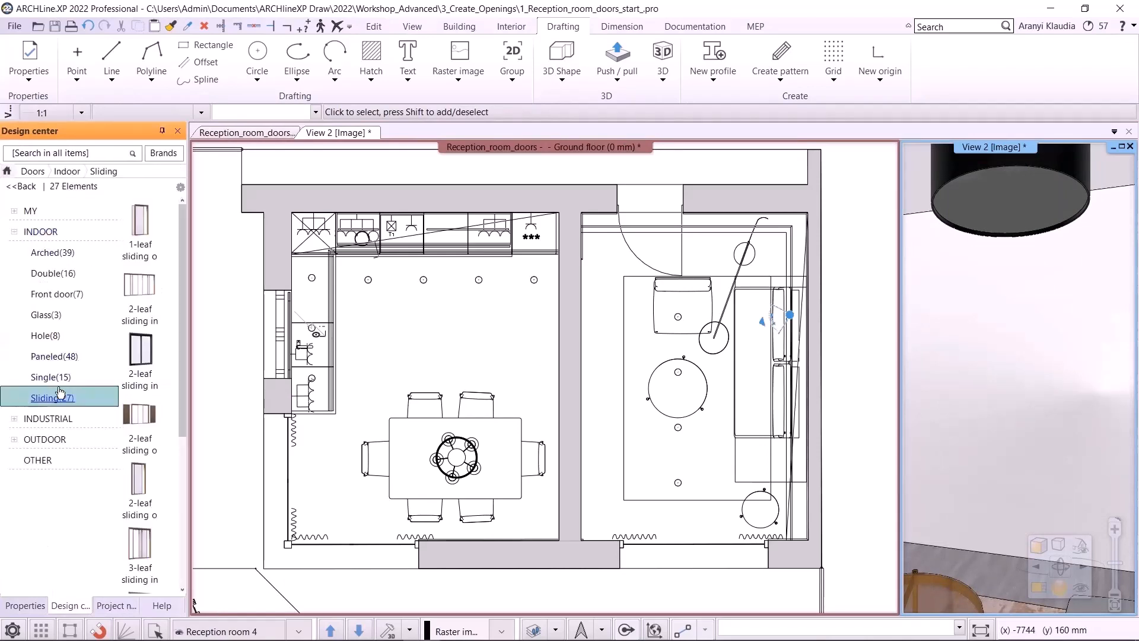
{"action": "left_click_drag", "start_coordinate": [187, 140], "coordinate": [217, 143]}
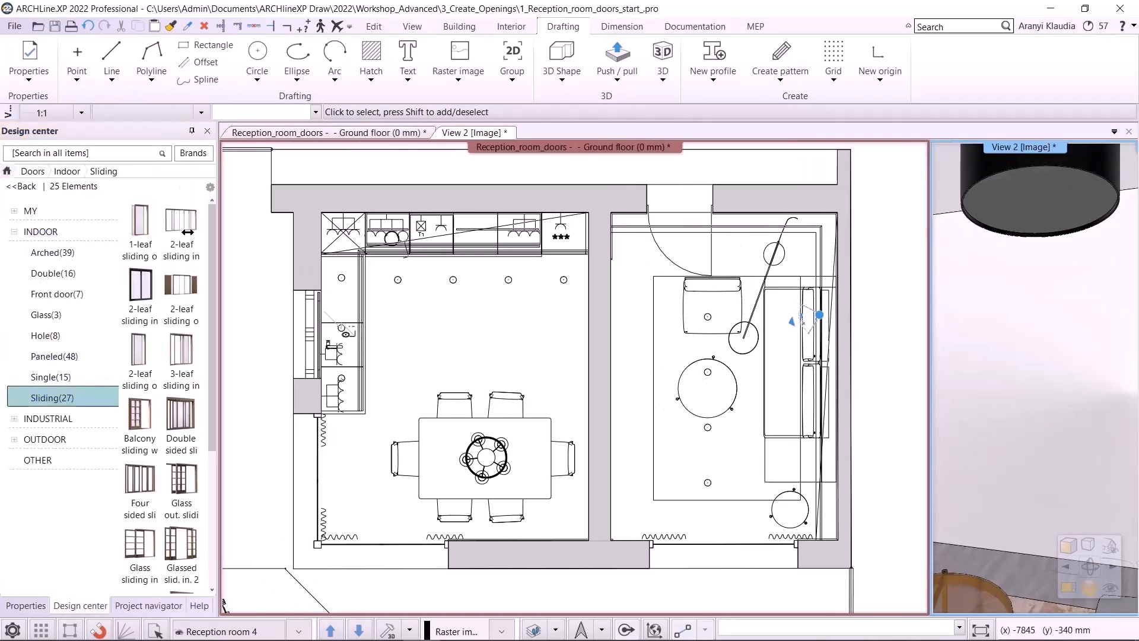
{"action": "mouse_move", "coordinate": [182, 407]}
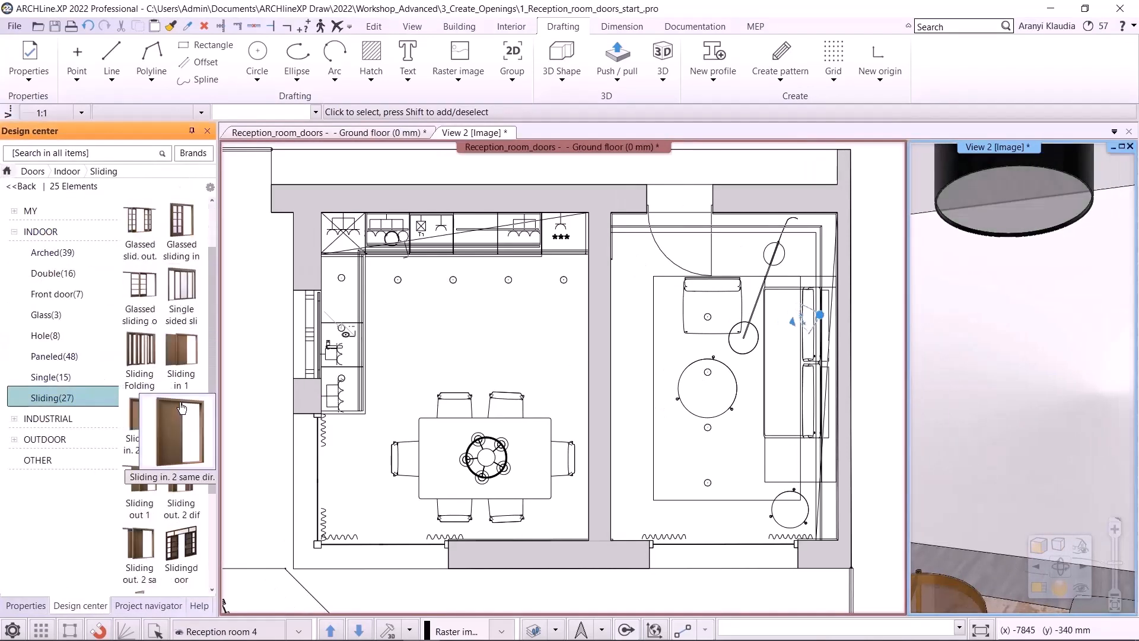
{"action": "left_click", "coordinate": [180, 544]}
Step: Place the Slidingdoor in the wall between the dining and reception rooms, starting at the end of the trim line on the reception side
{"action": "right_click", "coordinate": [590, 304]}
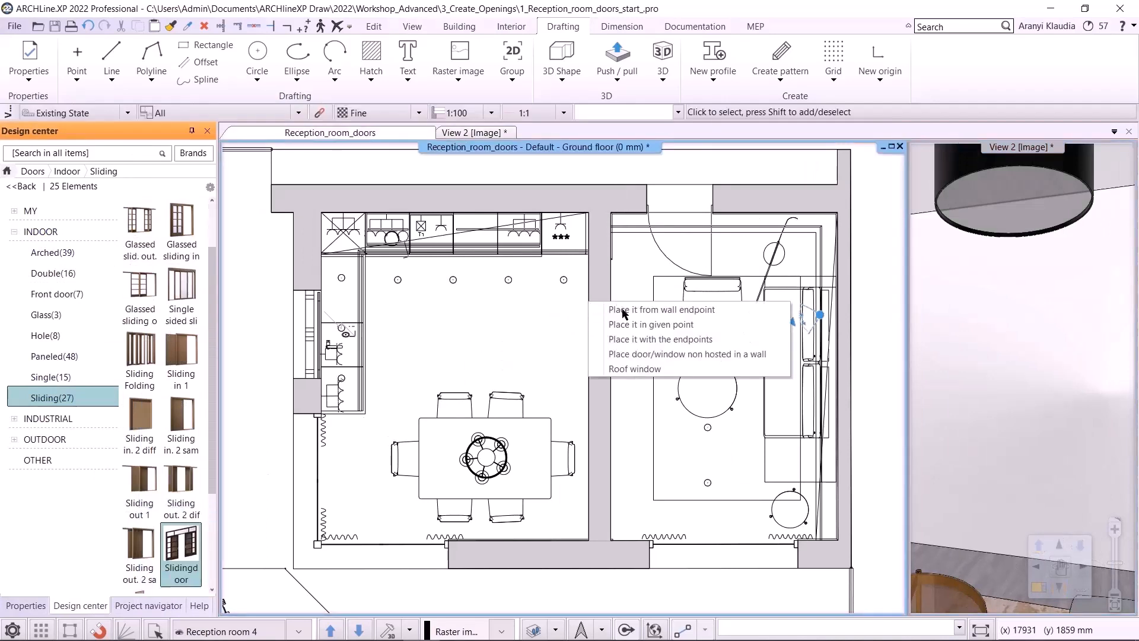
{"action": "left_click", "coordinate": [641, 310]}
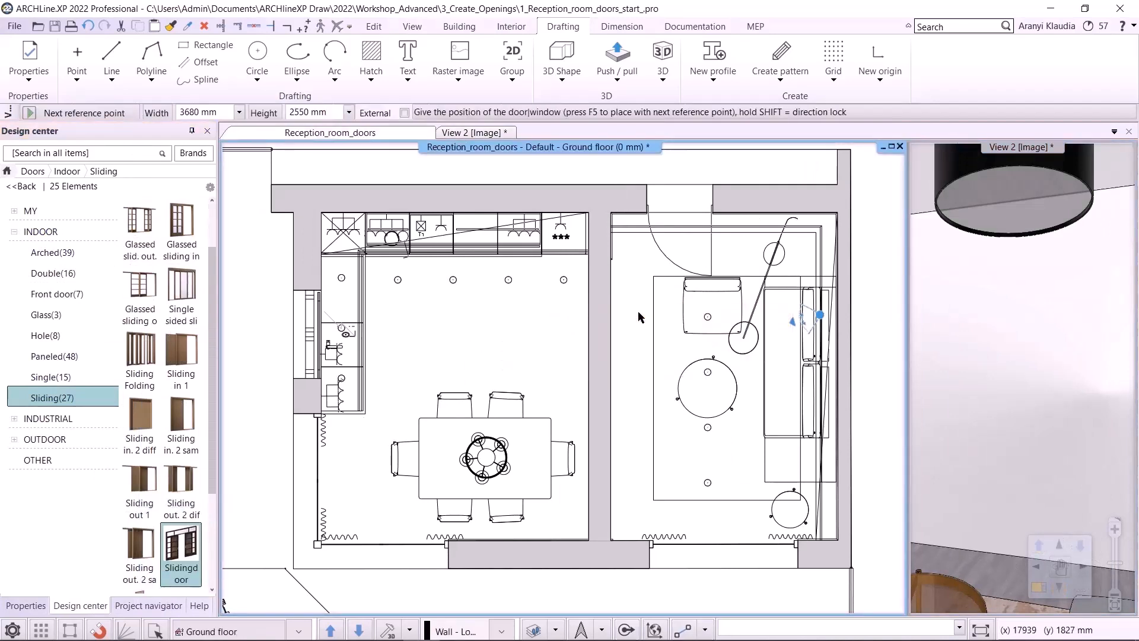
{"action": "scroll", "coordinate": [648, 349], "scroll_direction": "up", "scroll_amount": 2}
{"action": "scroll", "coordinate": [650, 352], "scroll_direction": "up", "scroll_amount": 1}
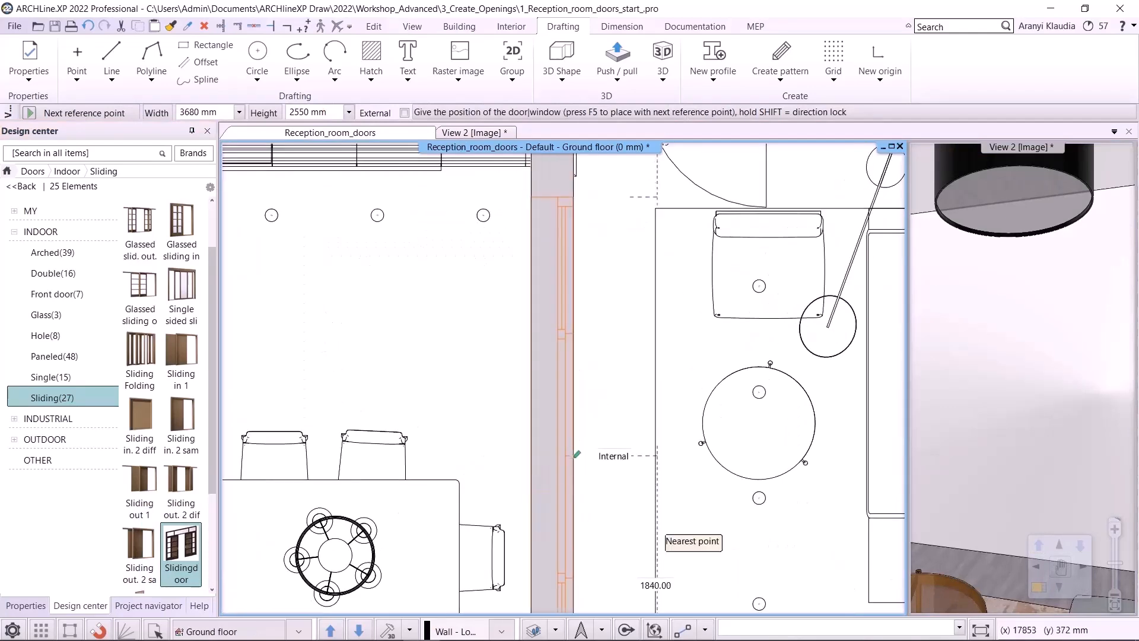
{"action": "scroll", "coordinate": [585, 180], "scroll_direction": "up", "scroll_amount": 2}
{"action": "middle_click_drag", "start_coordinate": [585, 180], "coordinate": [580, 331]}
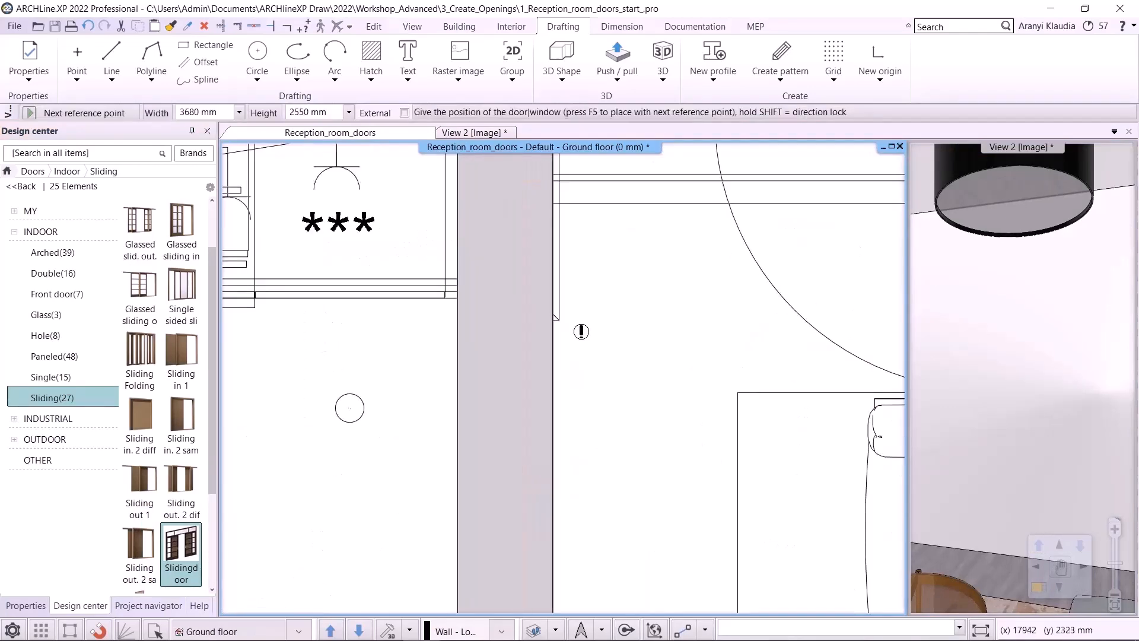
{"action": "left_click", "coordinate": [553, 320]}
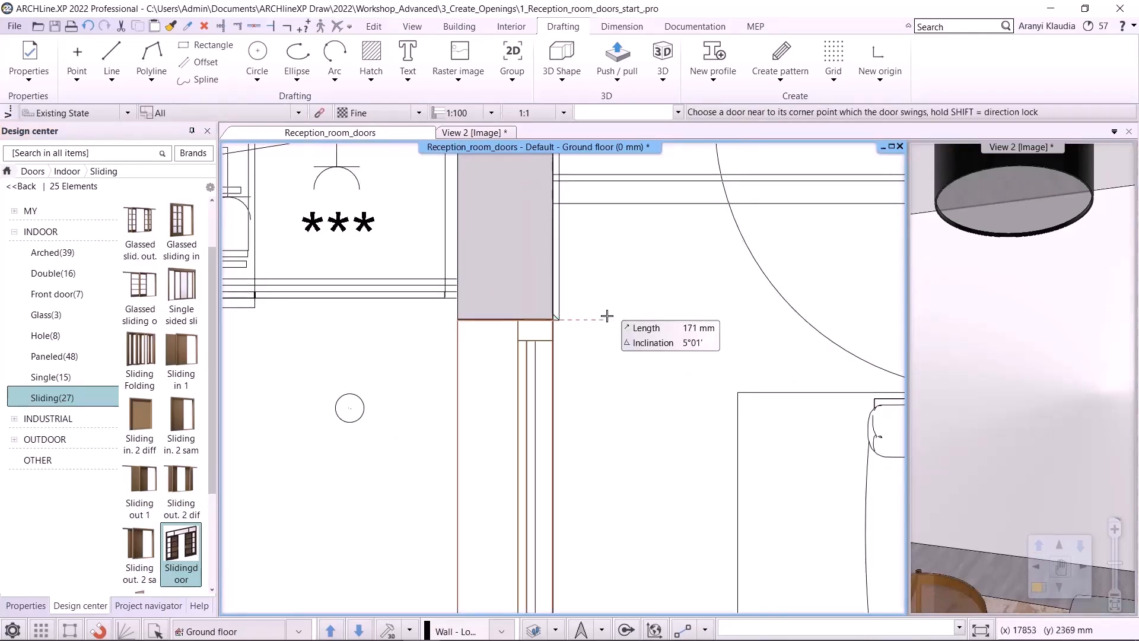
{"action": "scroll", "coordinate": [601, 330], "scroll_direction": "down", "scroll_amount": 1}
{"action": "left_click", "coordinate": [590, 369]}
{"action": "scroll", "coordinate": [592, 390], "scroll_direction": "down", "scroll_amount": 1}
{"action": "scroll", "coordinate": [592, 390], "scroll_direction": "down", "scroll_amount": 2}
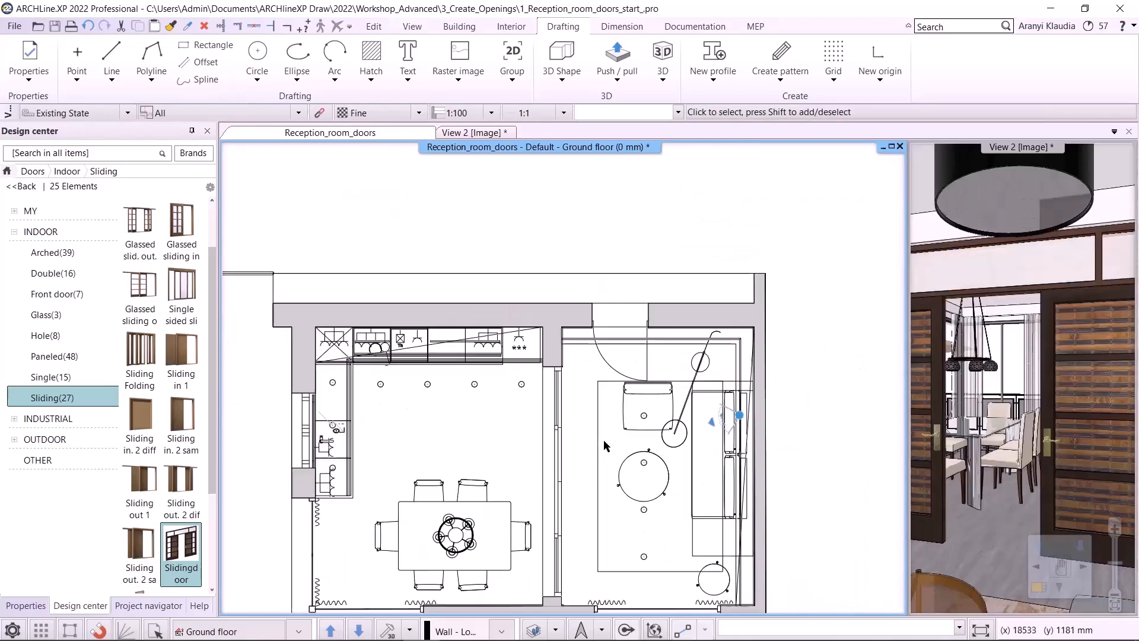
Step: Find the material used on the glass side panel of the placed sliding door in the 3D view
{"action": "left_click", "coordinate": [468, 133]}
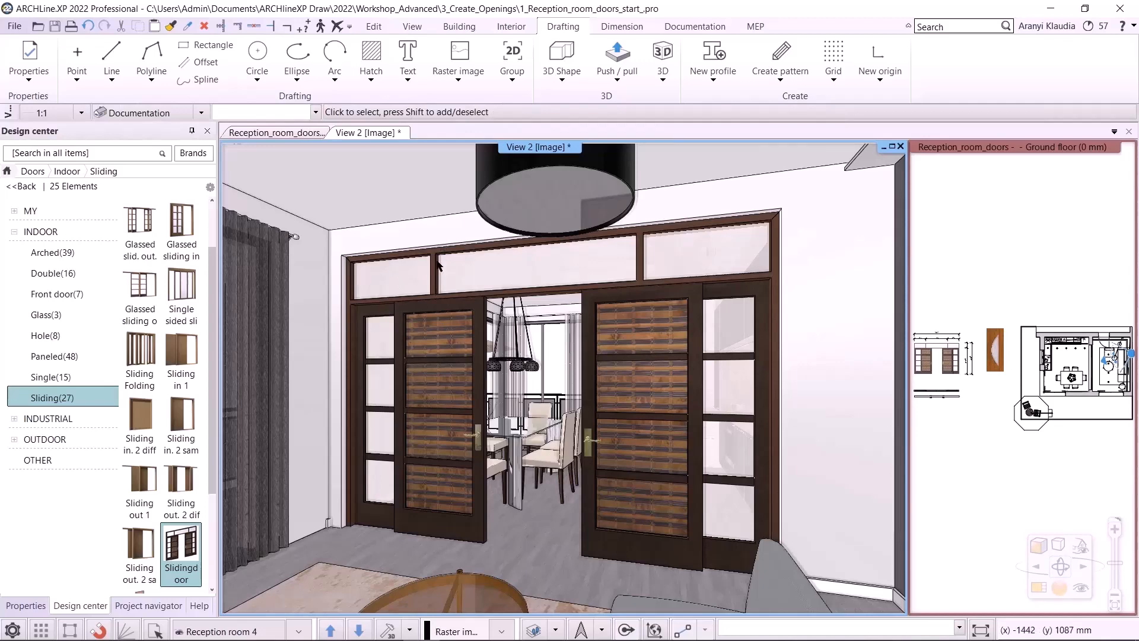
{"action": "right_click", "coordinate": [376, 335]}
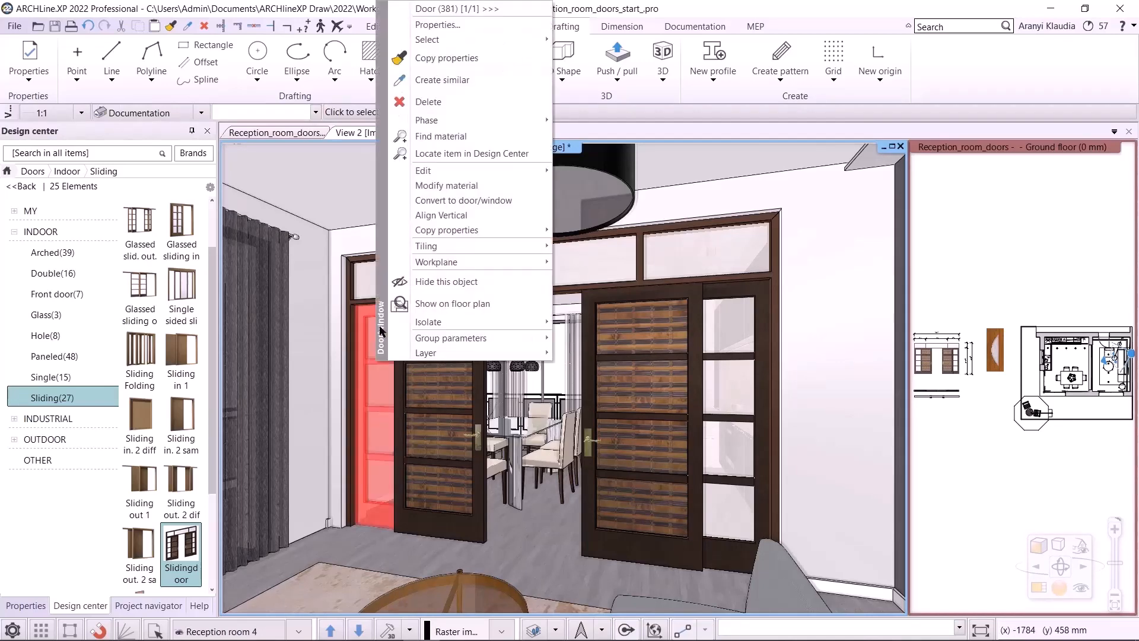
{"action": "left_click", "coordinate": [474, 140]}
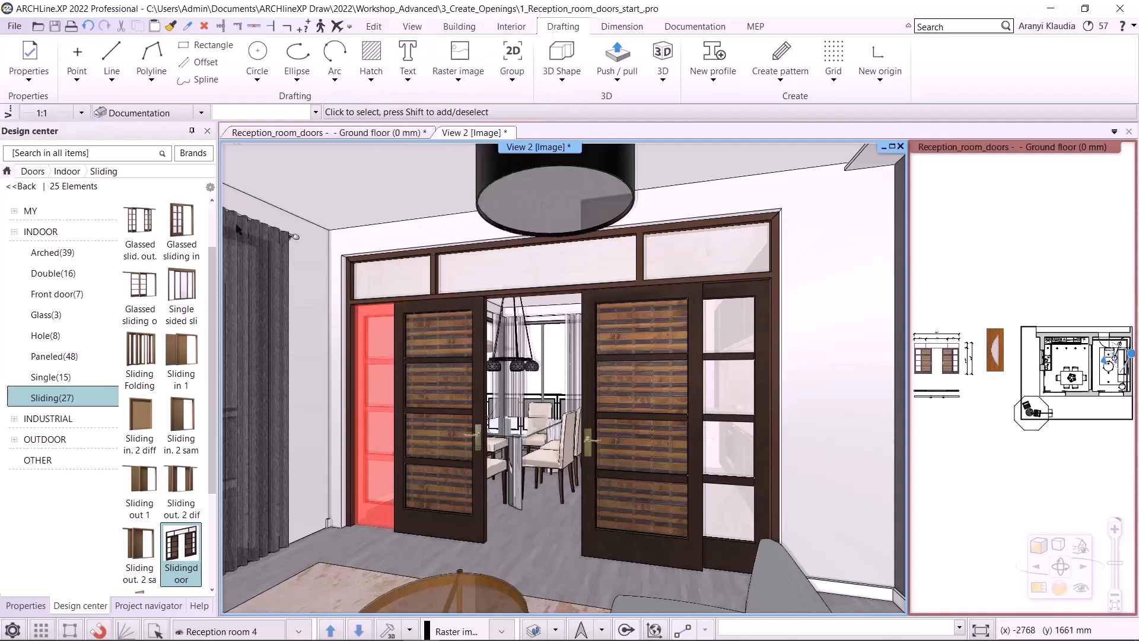
Step: Replace the wooden slat material of the sliding door leaves with Milkyglass, using the option to replace one material with another
{"action": "mouse_move", "coordinate": [139, 294]}
{"action": "left_mouse_down"}
{"action": "mouse_move", "coordinate": [238, 327]}
{"action": "mouse_move", "coordinate": [451, 330]}
{"action": "mouse_move", "coordinate": [435, 341]}
{"action": "left_mouse_up"}
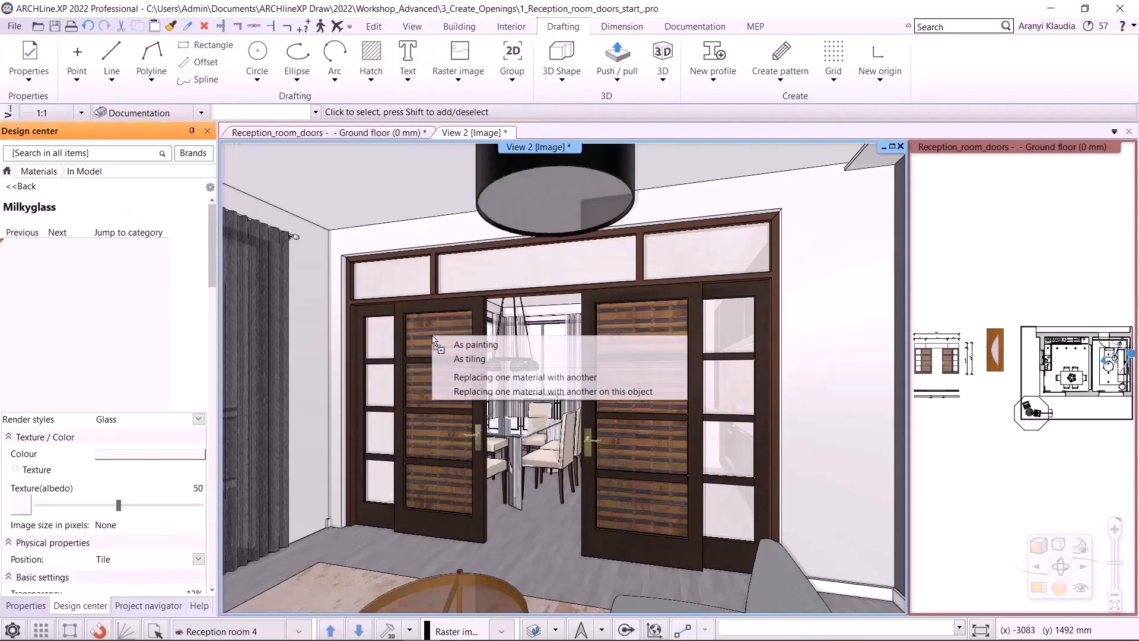
{"action": "left_click", "coordinate": [499, 382]}
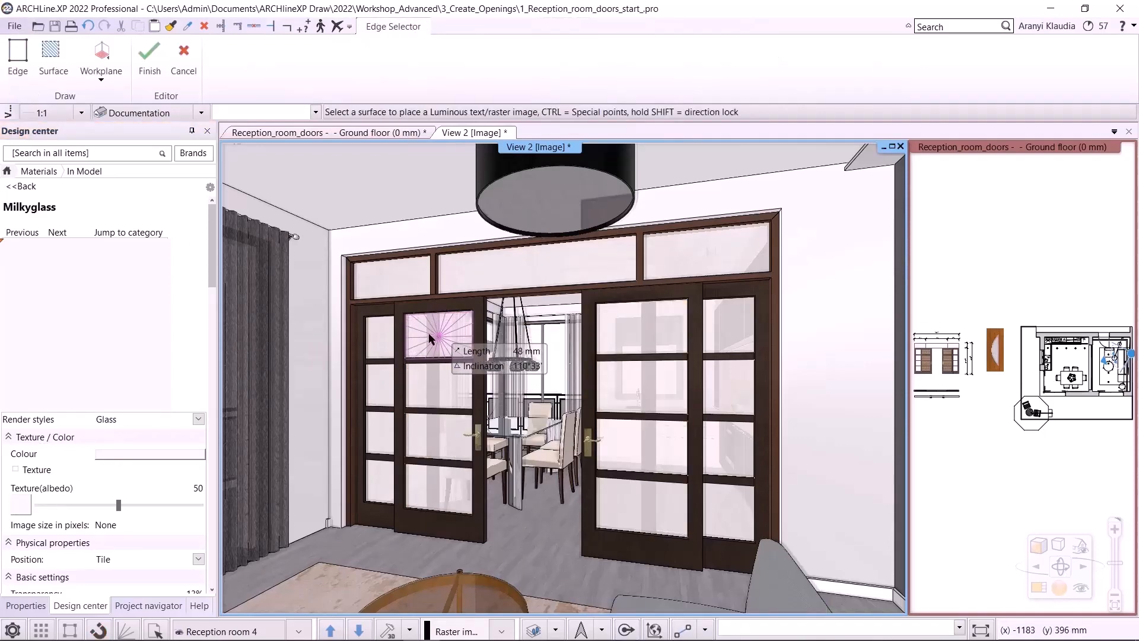
{"action": "key", "text": "Escape"}
Step: Replace the wood materials of the sliding door's leaves and surrounding frame with Steel from the Metal materials, copying its own category properties to the project
{"action": "left_click", "coordinate": [26, 171]}
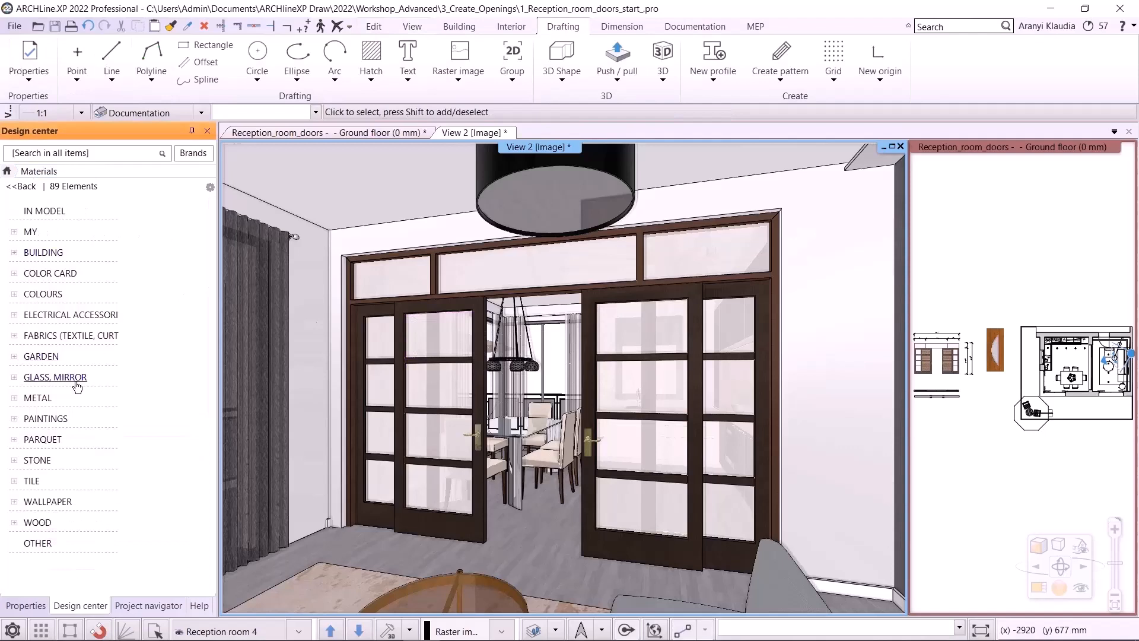
{"action": "left_click", "coordinate": [14, 399]}
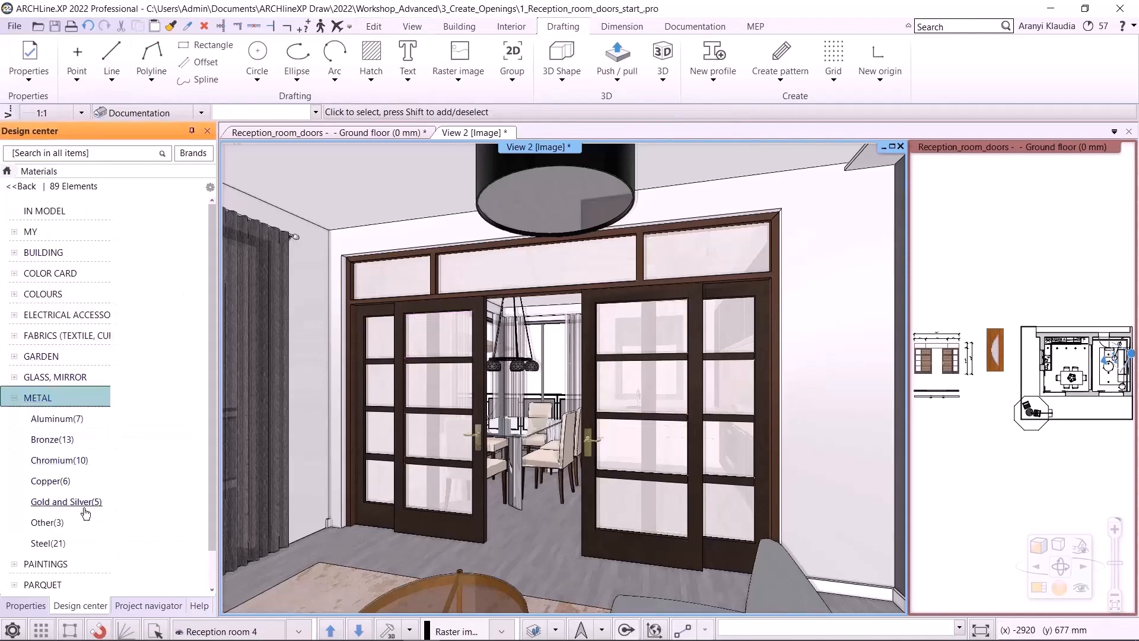
{"action": "left_click", "coordinate": [60, 541]}
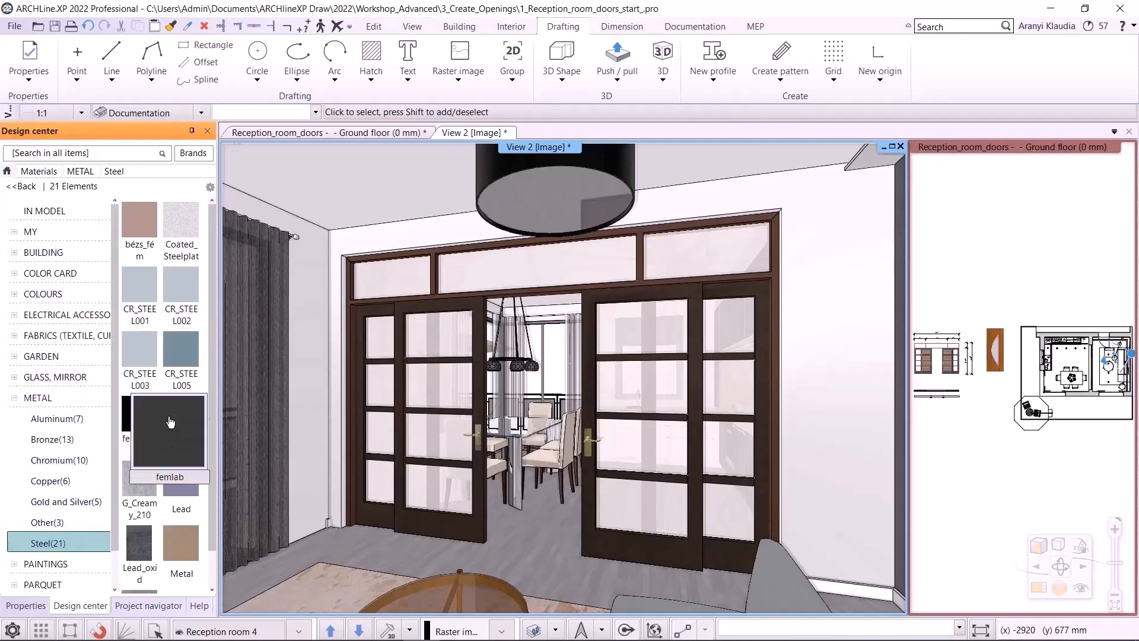
{"action": "scroll", "coordinate": [166, 557], "scroll_direction": "down", "scroll_amount": 3}
{"action": "left_click_drag", "start_coordinate": [181, 543], "coordinate": [401, 307]}
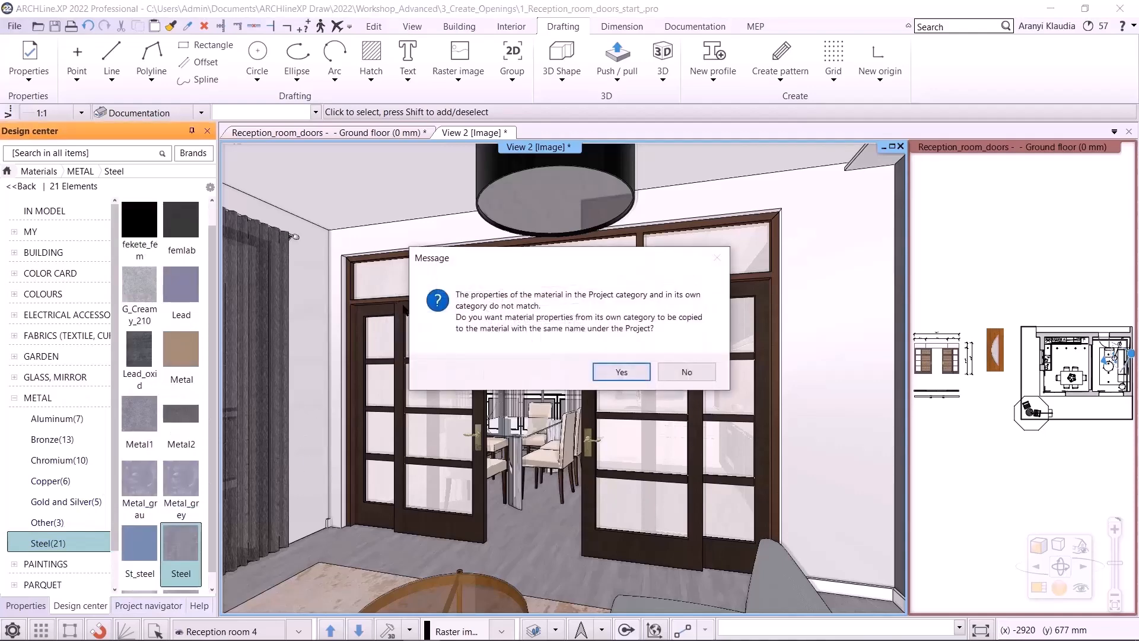
{"action": "left_click", "coordinate": [595, 364]}
{"action": "left_click", "coordinate": [571, 363]}
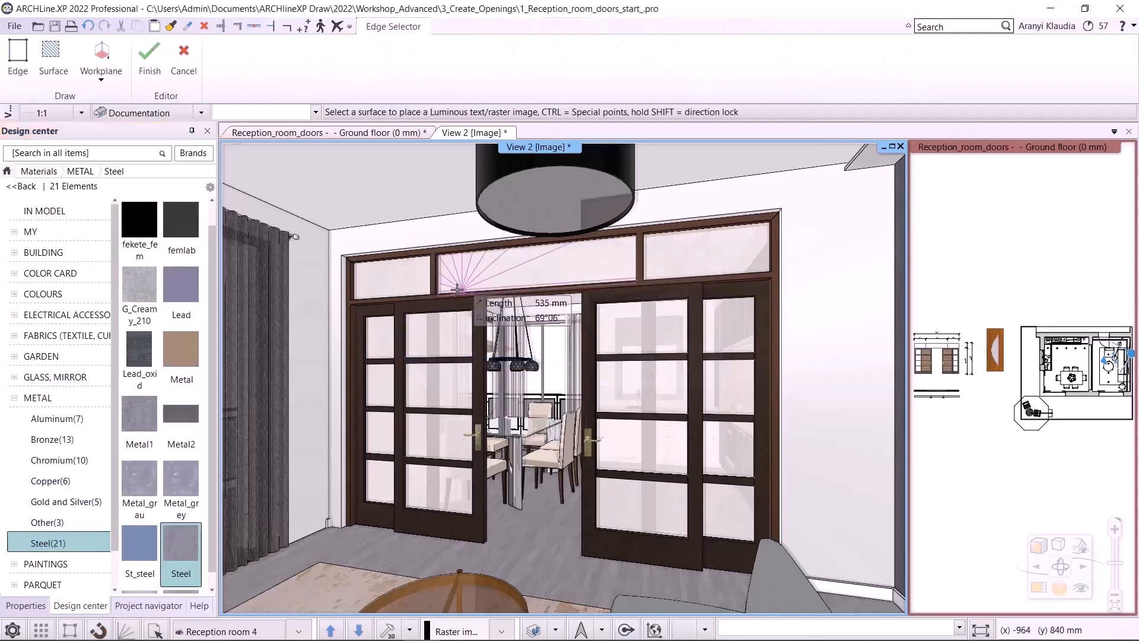
{"action": "left_click", "coordinate": [452, 295]}
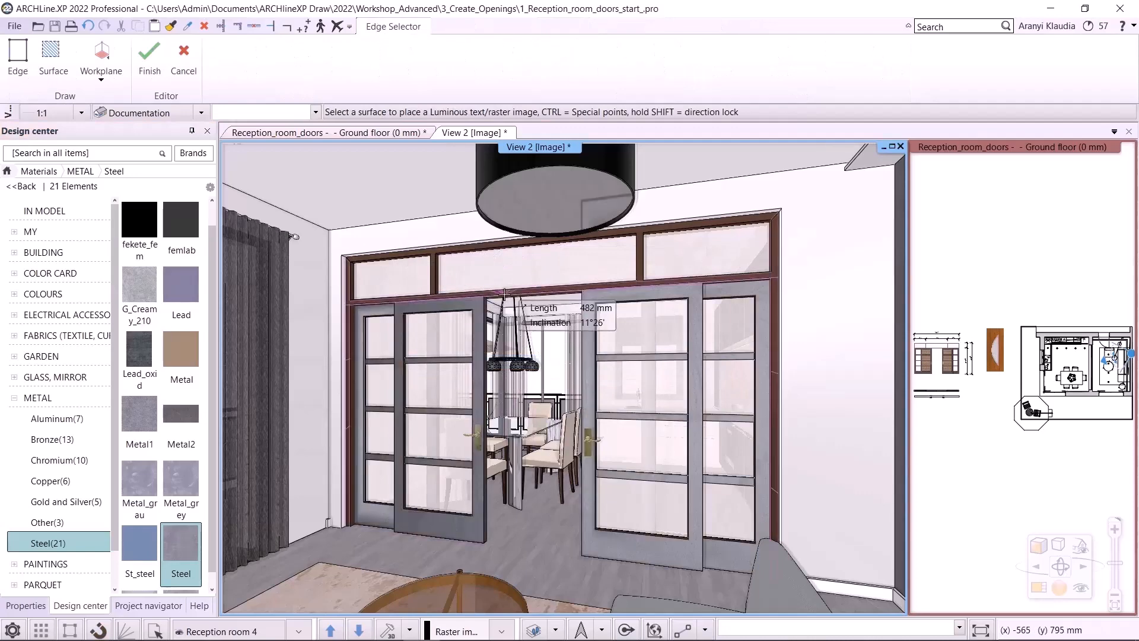
{"action": "key", "text": "Escape"}
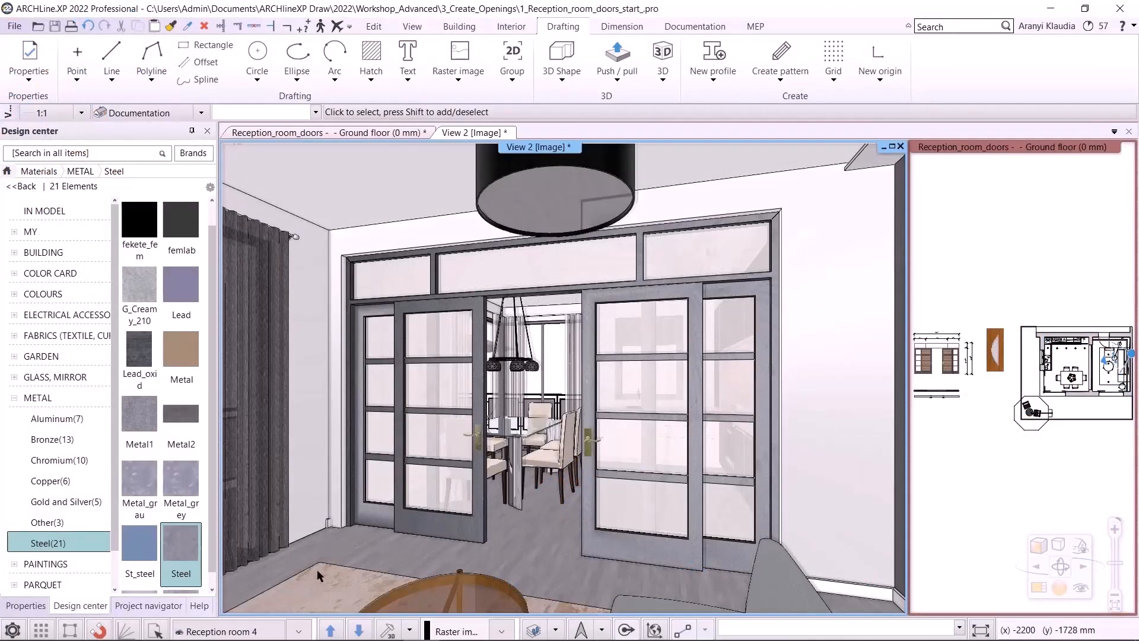
Step: Switch the 3D view to Reception room 2 and delete the wooden door with the arched glass insert from the reception room wall
{"action": "left_click", "coordinate": [355, 627]}
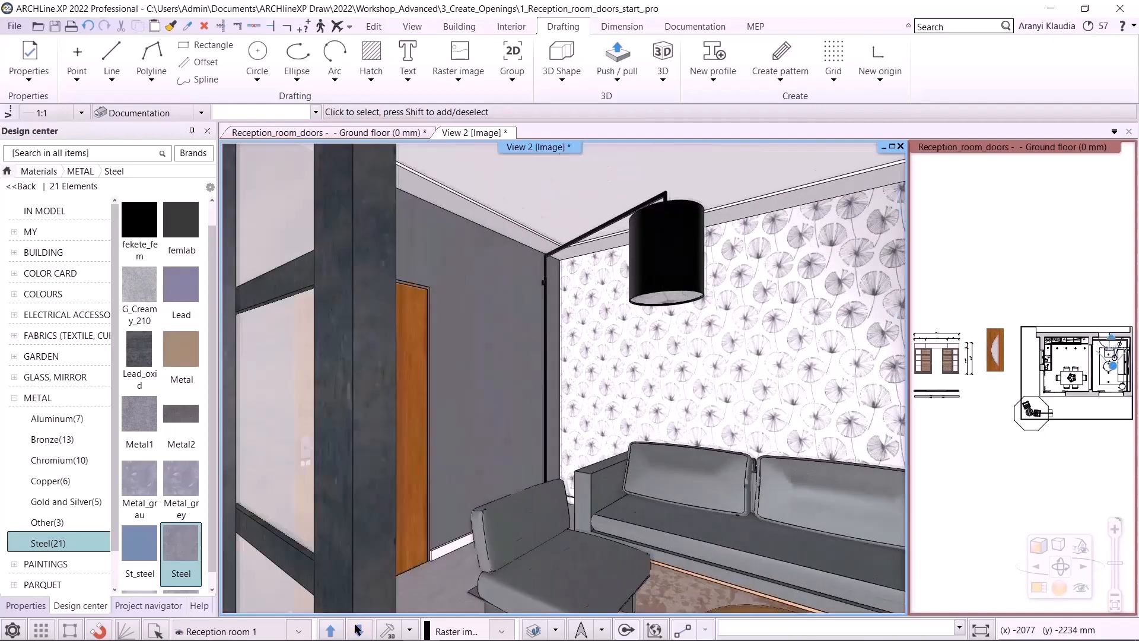
{"action": "left_click", "coordinate": [358, 629]}
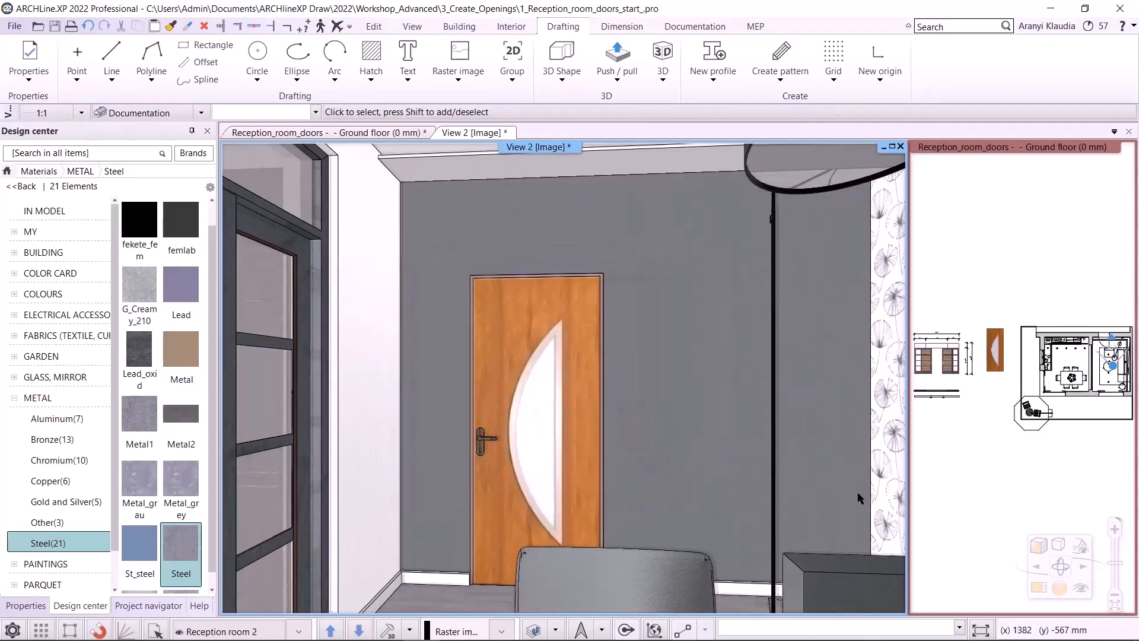
{"action": "left_click", "coordinate": [1060, 397]}
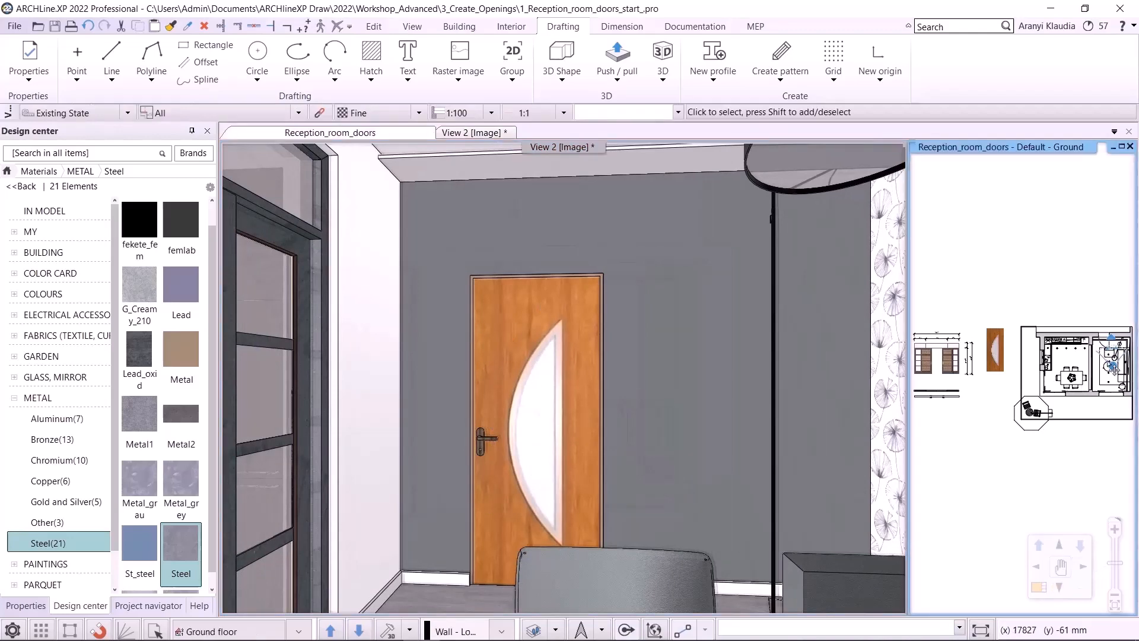
{"action": "scroll", "coordinate": [1103, 380], "scroll_direction": "up", "scroll_amount": 5}
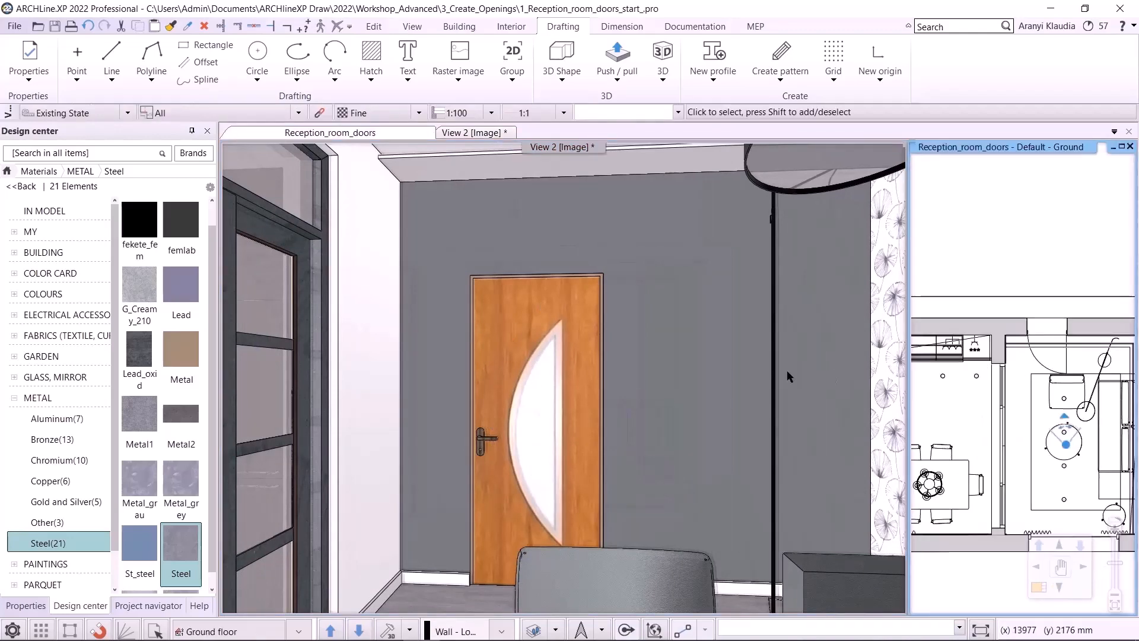
{"action": "left_click", "coordinate": [1040, 368]}
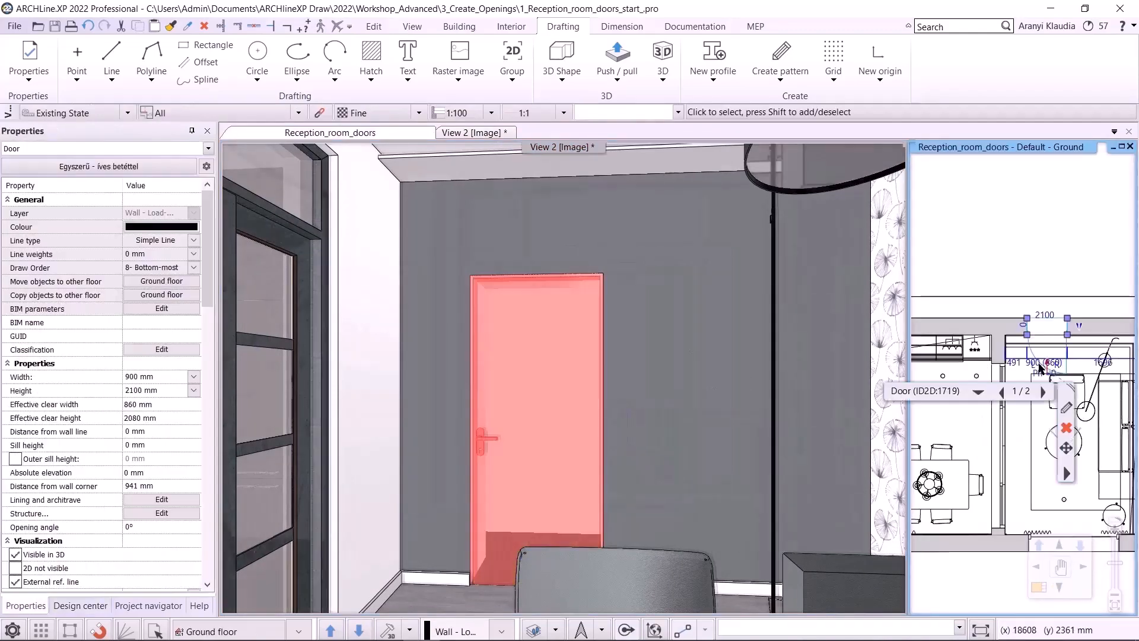
{"action": "left_click", "coordinate": [1040, 587]}
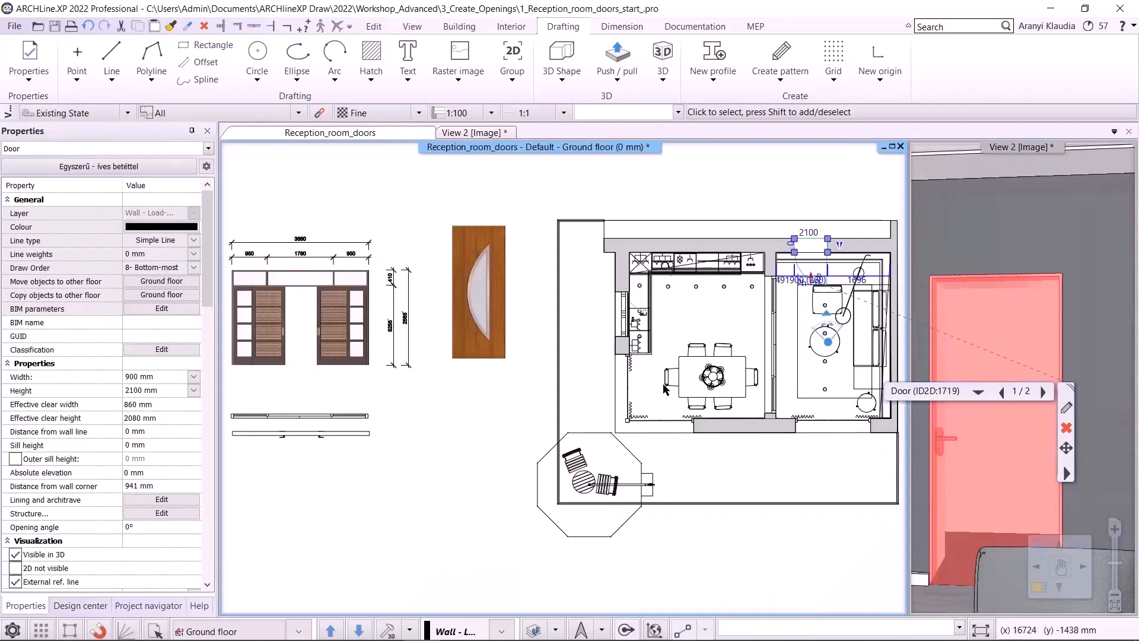
{"action": "scroll", "coordinate": [765, 283], "scroll_direction": "up", "scroll_amount": 2}
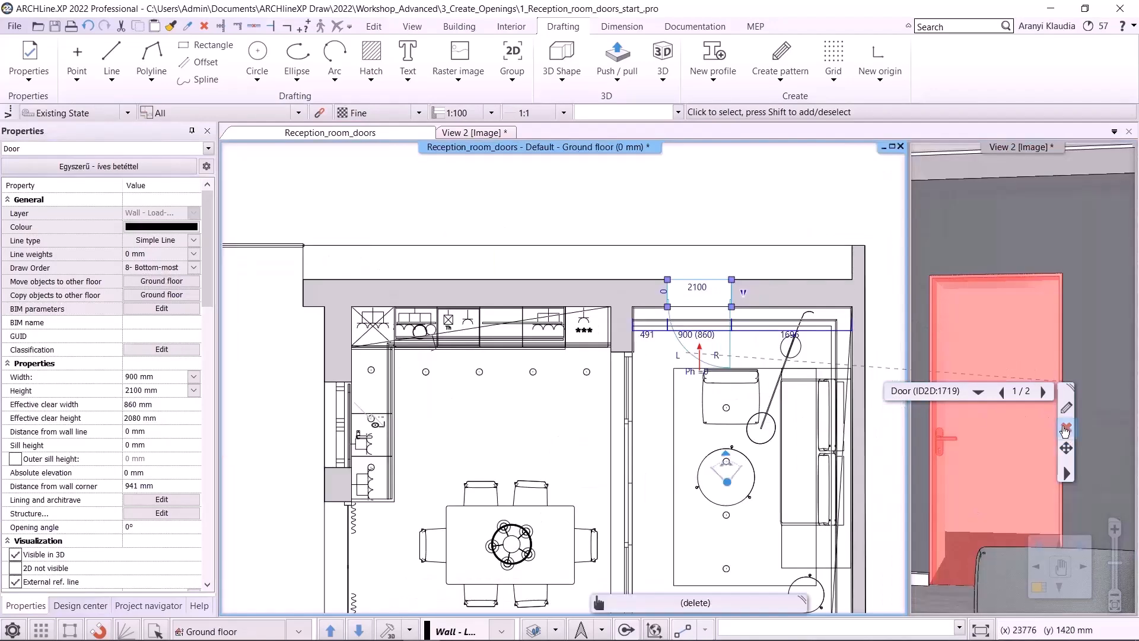
{"action": "scroll", "coordinate": [642, 304], "scroll_direction": "down", "scroll_amount": 4}
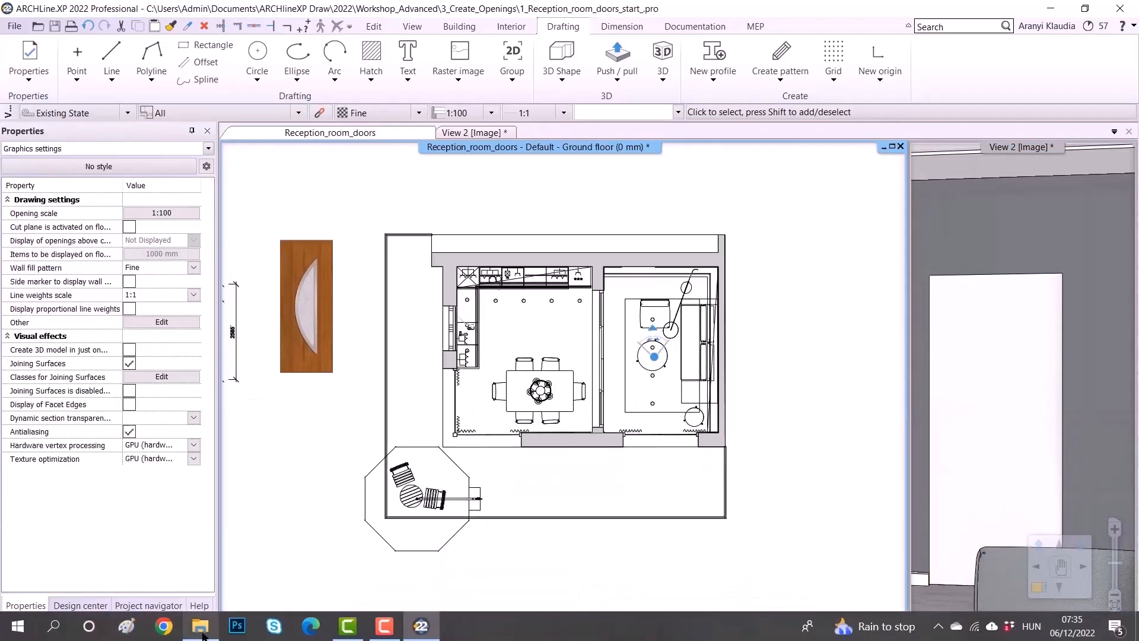
Step: Insert the Jafholz_11 door image from the Image folder above the wooden door picture in the plan, about 1260 mm wide and 2738 mm high
{"action": "left_click", "coordinate": [200, 626]}
{"action": "double_click", "coordinate": [360, 145]}
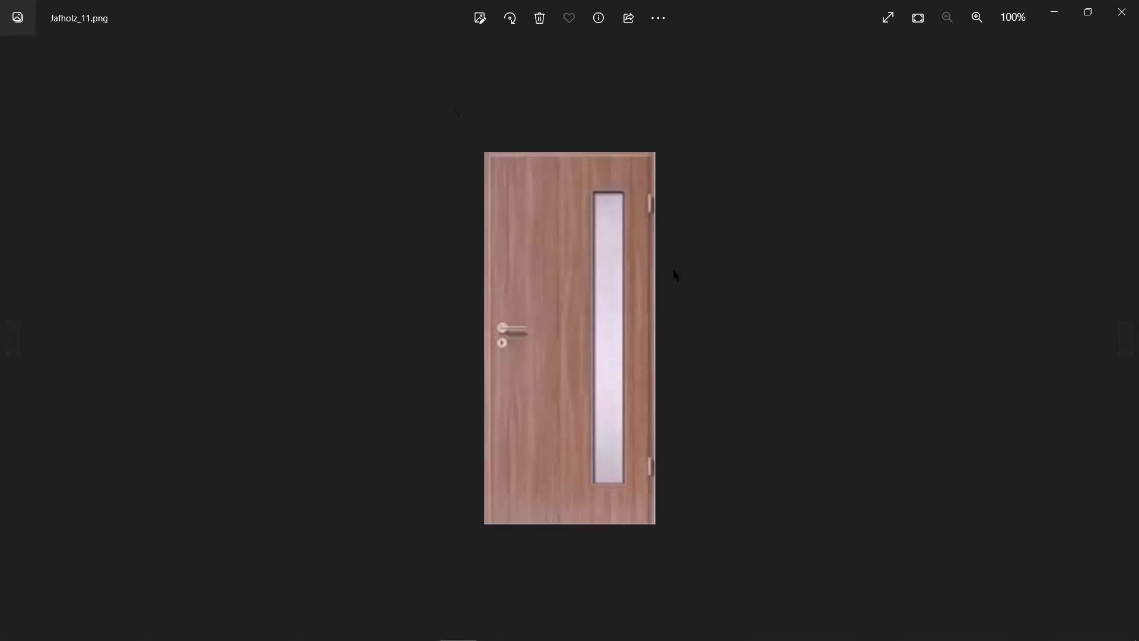
{"action": "left_click", "coordinate": [1121, 12]}
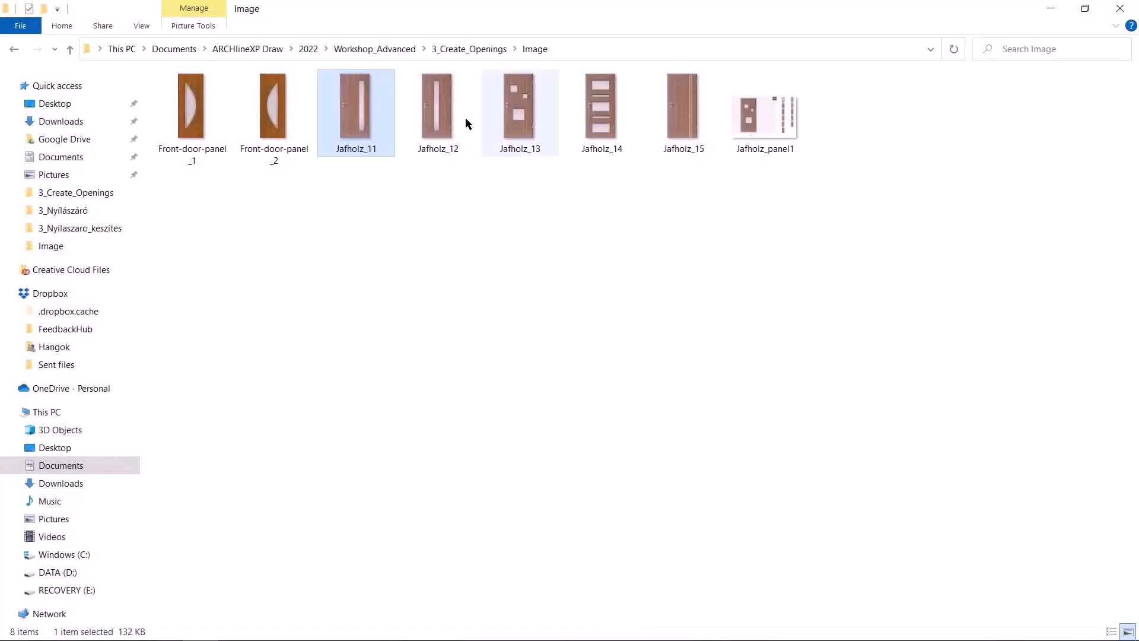
{"action": "left_click", "coordinate": [434, 617]}
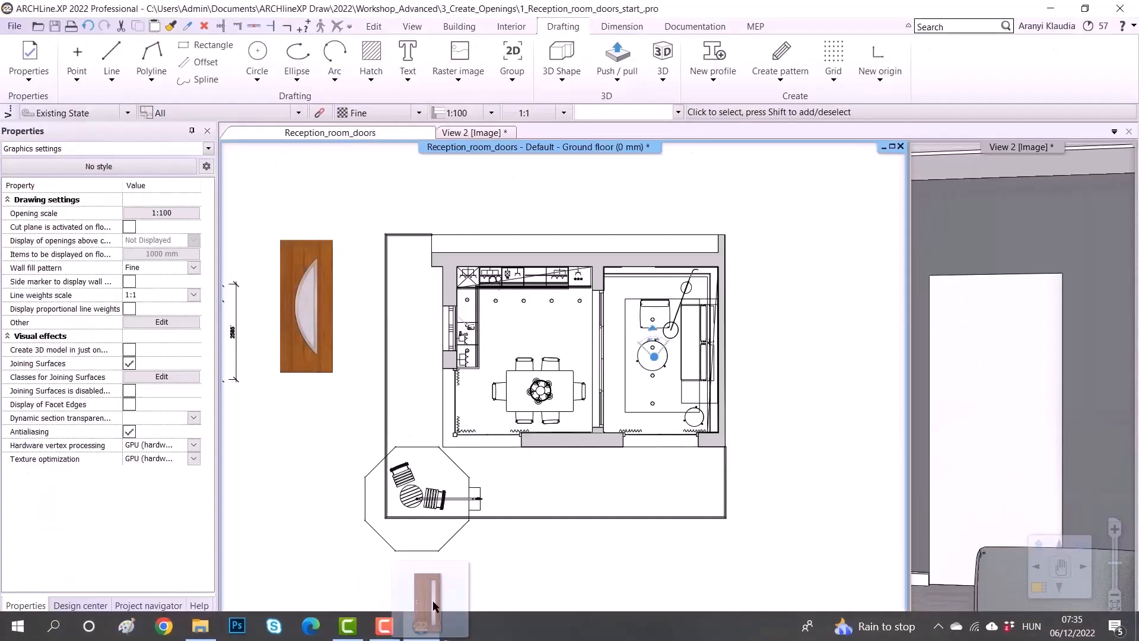
{"action": "middle_click_drag", "start_coordinate": [303, 210], "coordinate": [419, 383]}
{"action": "left_click", "coordinate": [326, 414]}
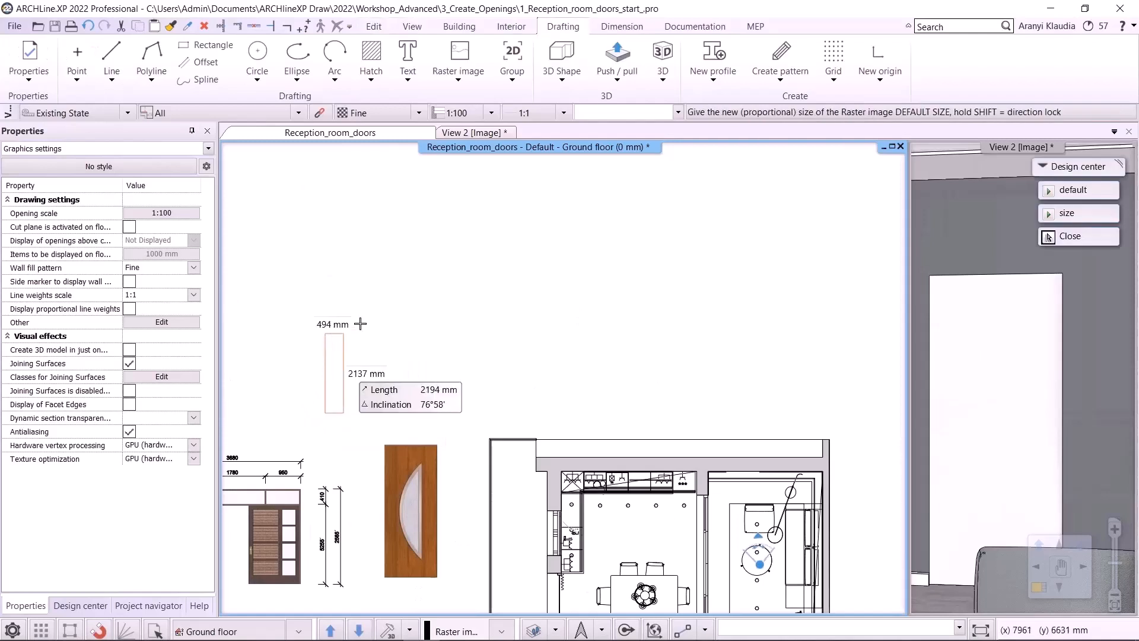
{"action": "left_click", "coordinate": [374, 333]}
Step: Draw a rectangle about 1086 mm wide and 2389 mm high beside the inserted Jafholz_11 door image
{"action": "scroll", "coordinate": [375, 329], "scroll_direction": "up", "scroll_amount": 3}
{"action": "middle_click_drag", "start_coordinate": [426, 382], "coordinate": [519, 385]}
{"action": "middle_click_drag", "start_coordinate": [601, 475], "coordinate": [570, 419]}
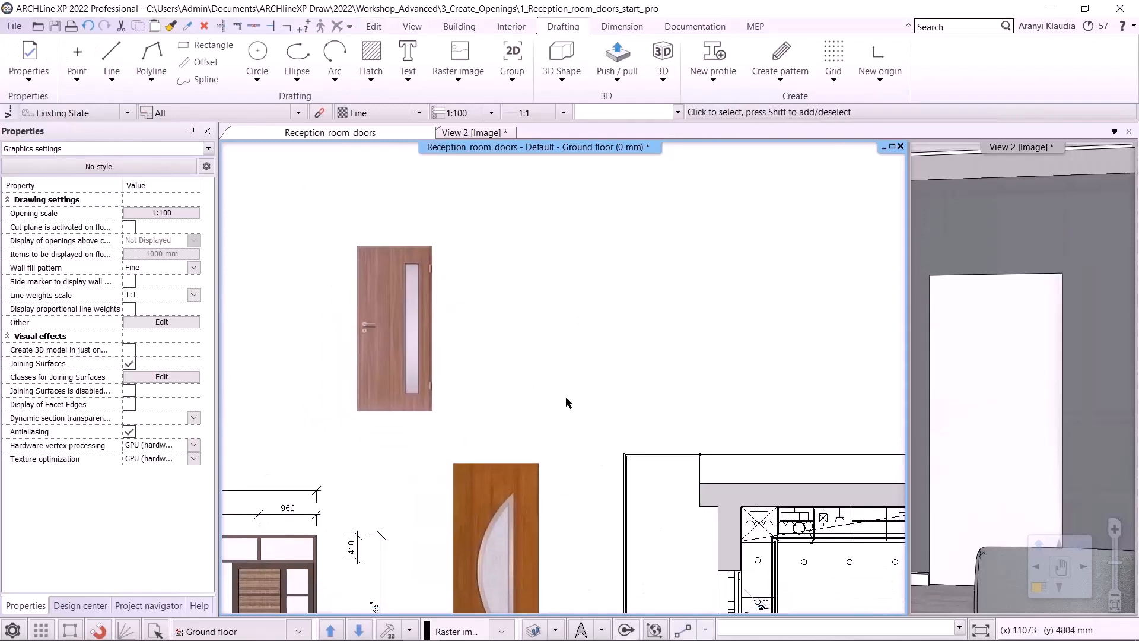
{"action": "scroll", "coordinate": [431, 356], "scroll_direction": "up", "scroll_amount": 2}
{"action": "middle_click_drag", "start_coordinate": [451, 385], "coordinate": [464, 418]}
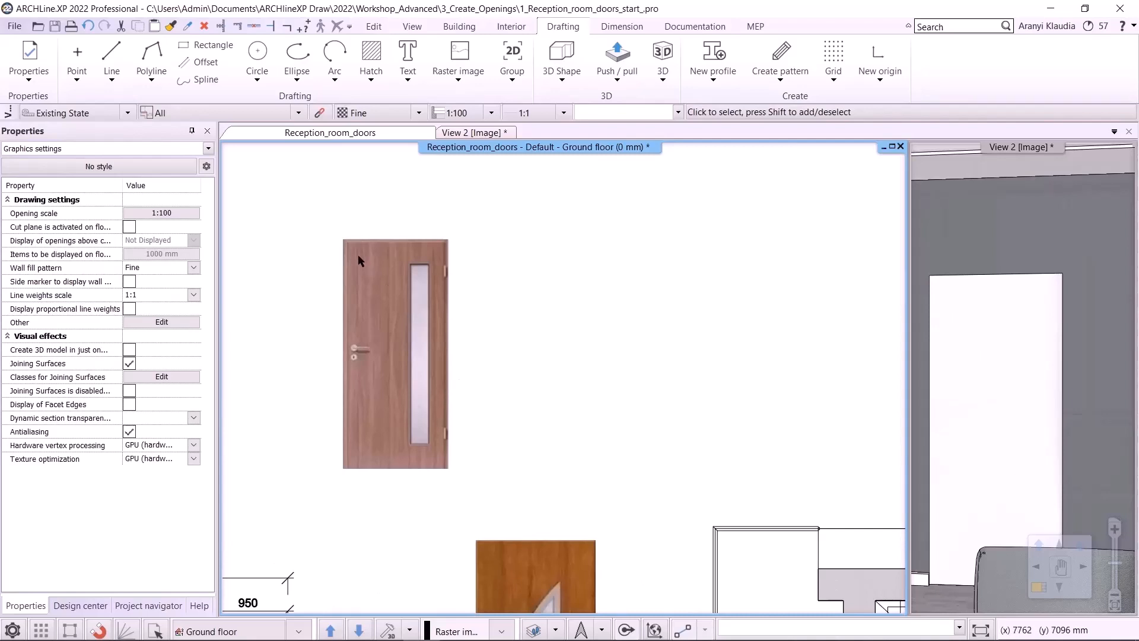
{"action": "left_click", "coordinate": [211, 45]}
{"action": "left_click", "coordinate": [491, 249]}
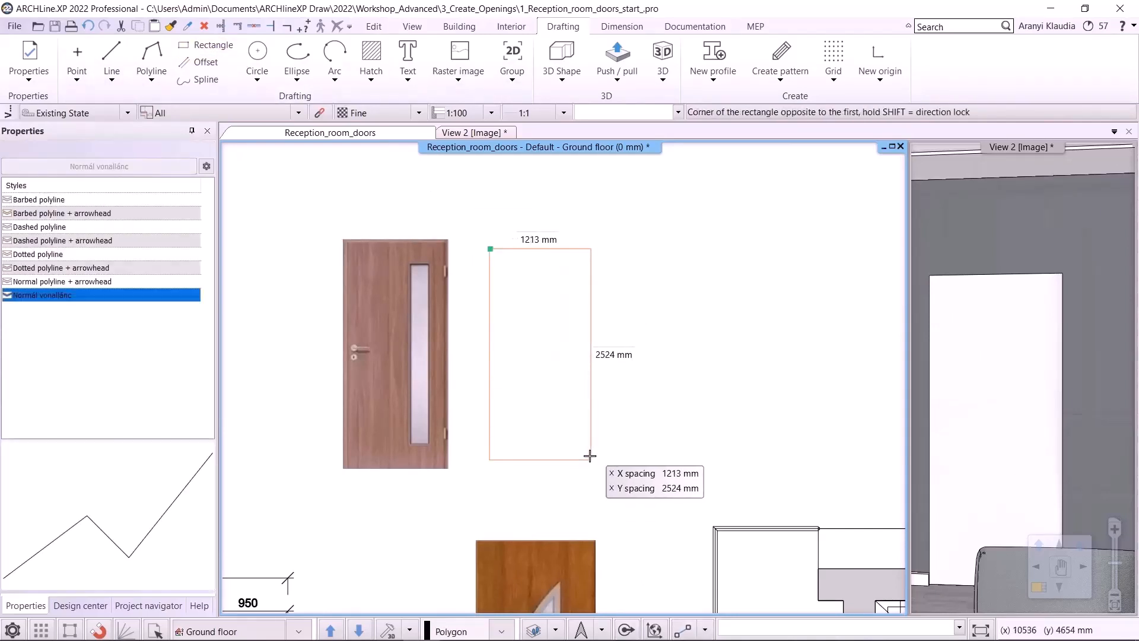
{"action": "left_click", "coordinate": [565, 410]}
{"action": "key", "text": "Escape"}
Step: Set the rectangle's width to 1000 mm and reduce its height
{"action": "left_click", "coordinate": [581, 448]}
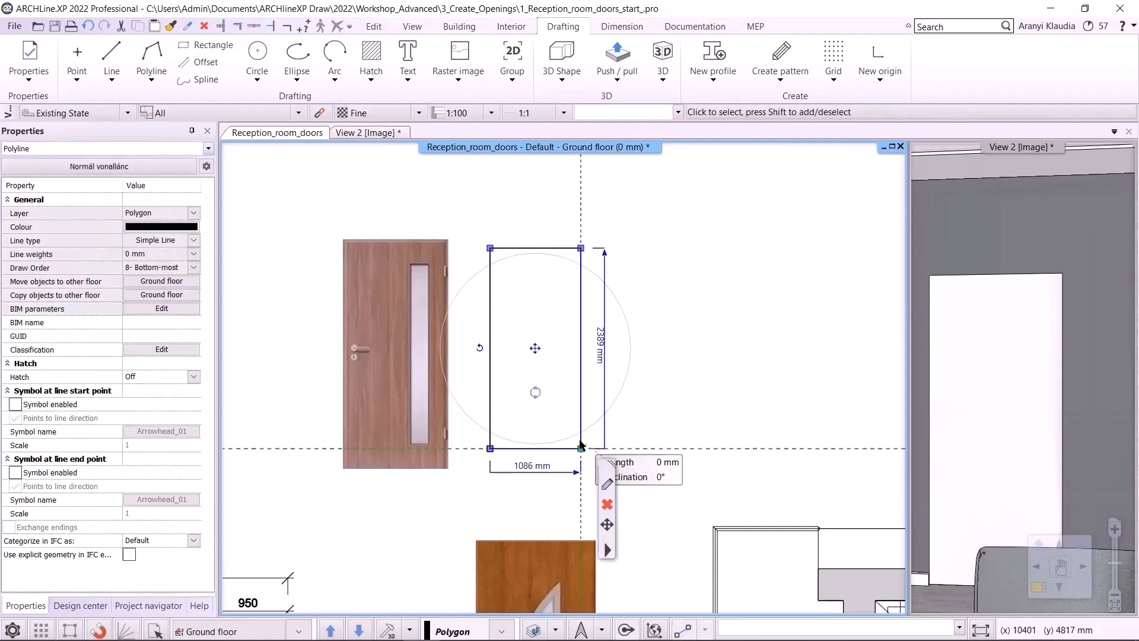
{"action": "left_click", "coordinate": [534, 469]}
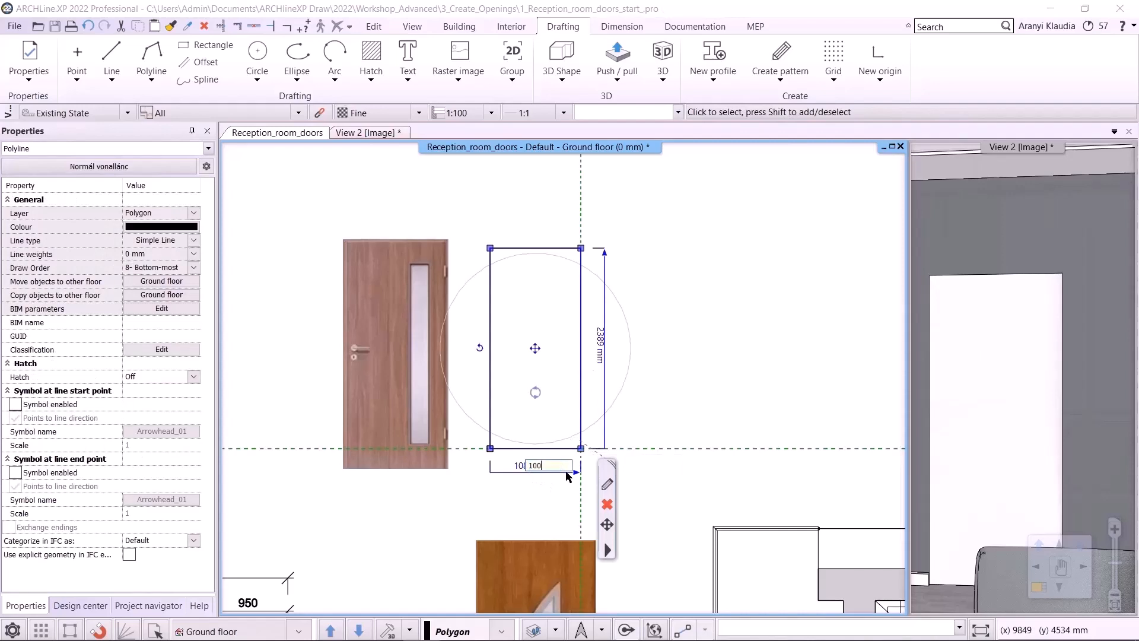
{"action": "type", "text": "1000"}
{"action": "key", "text": "Return"}
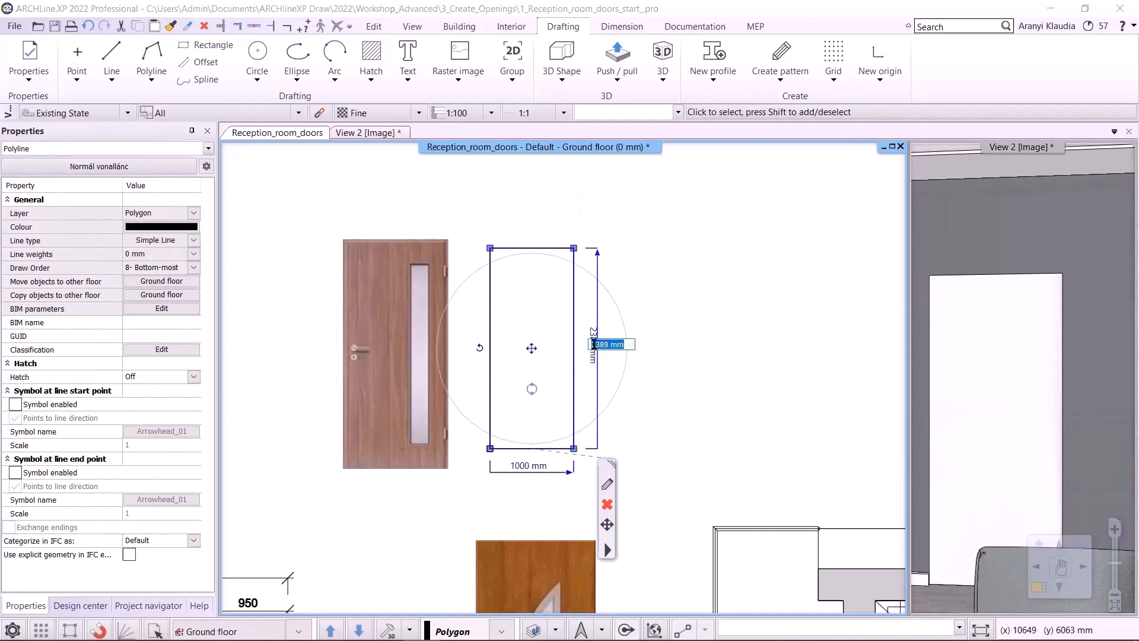
{"action": "key", "text": "Return"}
Step: Move the door image onto the rectangle's lower-left corner and resize it to reach the rectangle's upper-right corner
{"action": "left_click", "coordinate": [374, 407]}
{"action": "left_click", "coordinate": [343, 469]}
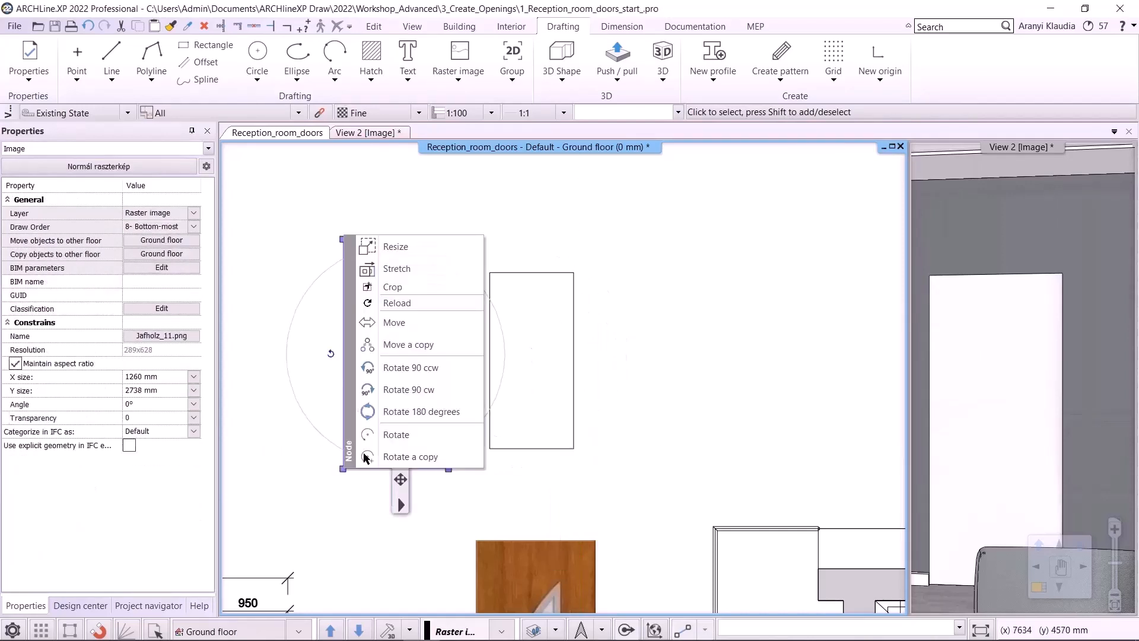
{"action": "left_click", "coordinate": [394, 323]}
{"action": "left_click", "coordinate": [491, 448]}
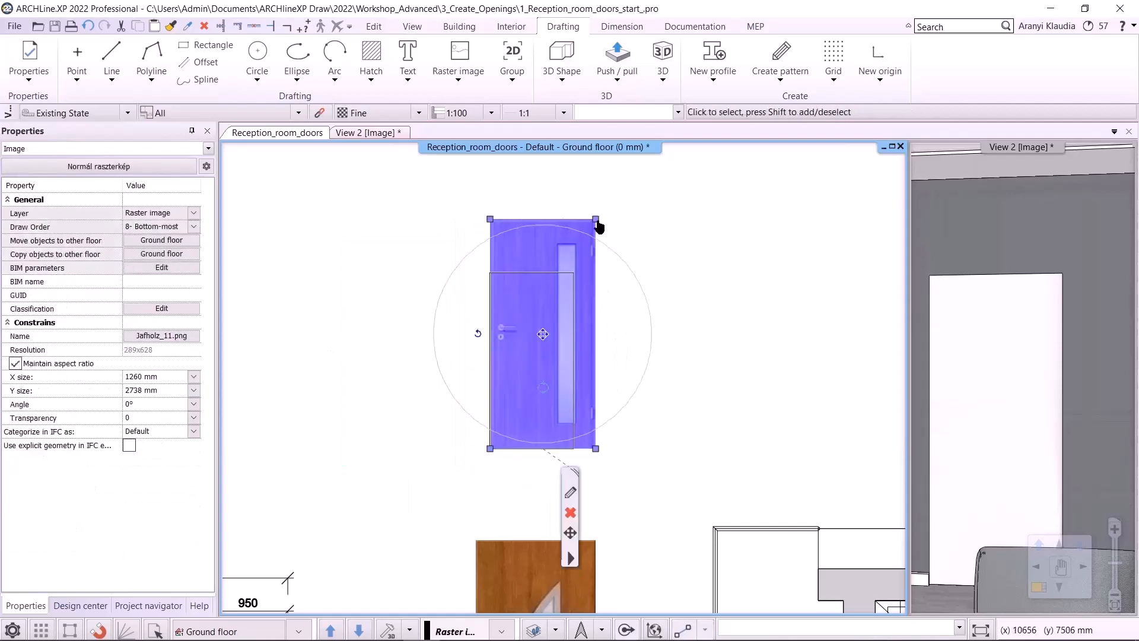
{"action": "left_click", "coordinate": [595, 219]}
{"action": "left_click", "coordinate": [656, 231]}
{"action": "left_click", "coordinate": [573, 272]}
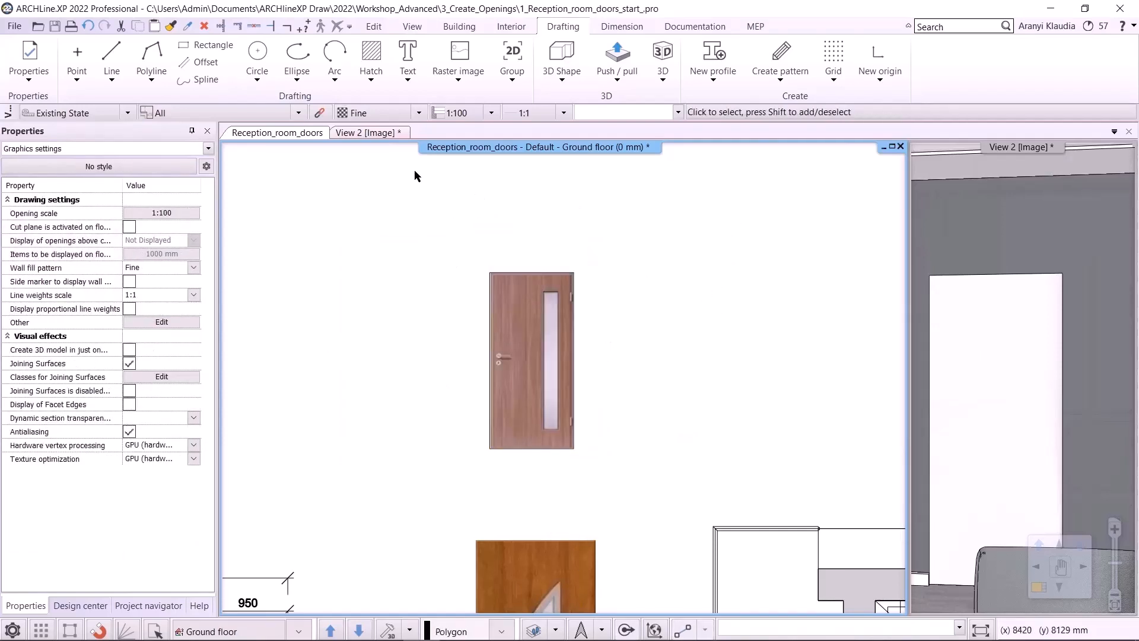
Step: Trace the door leaf inside the frame with a rectangle, from the image's bottom edge to the frame's inner upper-right corner
{"action": "left_click", "coordinate": [205, 45]}
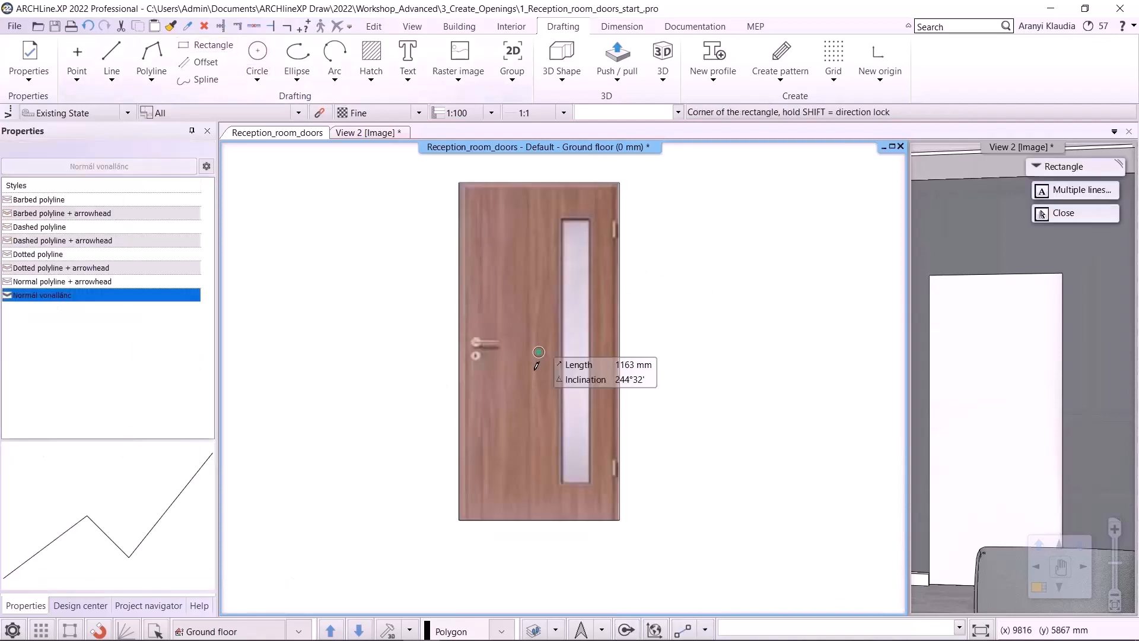
{"action": "scroll", "coordinate": [502, 380], "scroll_direction": "up", "scroll_amount": 3}
{"action": "scroll", "coordinate": [473, 440], "scroll_direction": "up", "scroll_amount": 2}
{"action": "scroll", "coordinate": [470, 443], "scroll_direction": "up", "scroll_amount": 1}
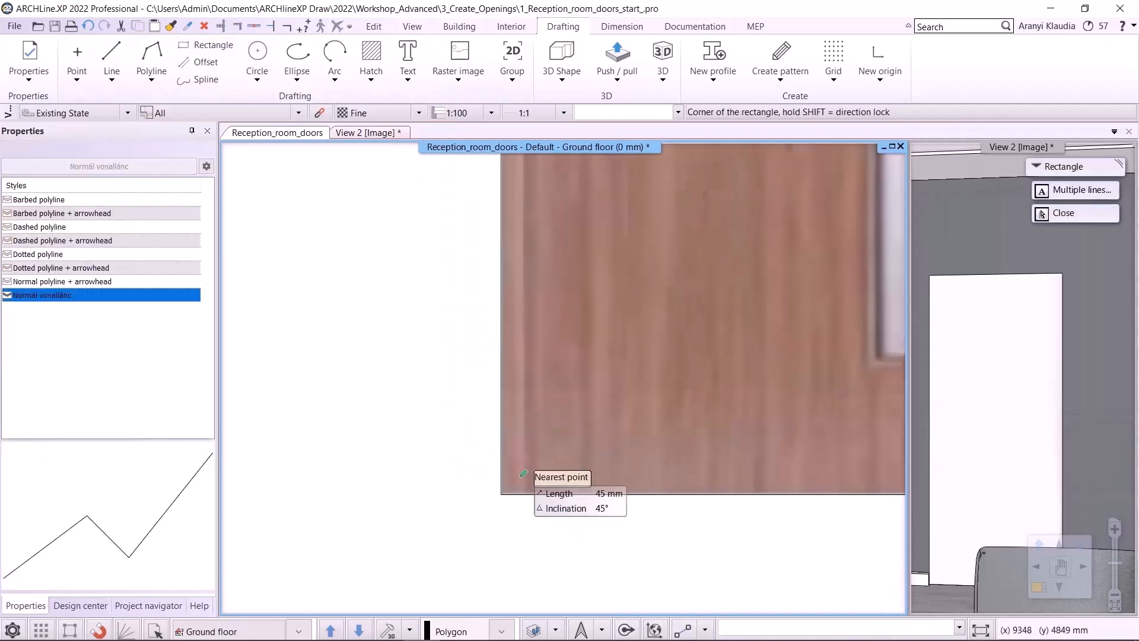
{"action": "left_click", "coordinate": [523, 493]}
{"action": "scroll", "coordinate": [651, 343], "scroll_direction": "down", "scroll_amount": 5}
{"action": "scroll", "coordinate": [599, 297], "scroll_direction": "up", "scroll_amount": 2}
{"action": "middle_click_drag", "start_coordinate": [660, 163], "coordinate": [544, 449]}
{"action": "scroll", "coordinate": [546, 449], "scroll_direction": "up", "scroll_amount": 4}
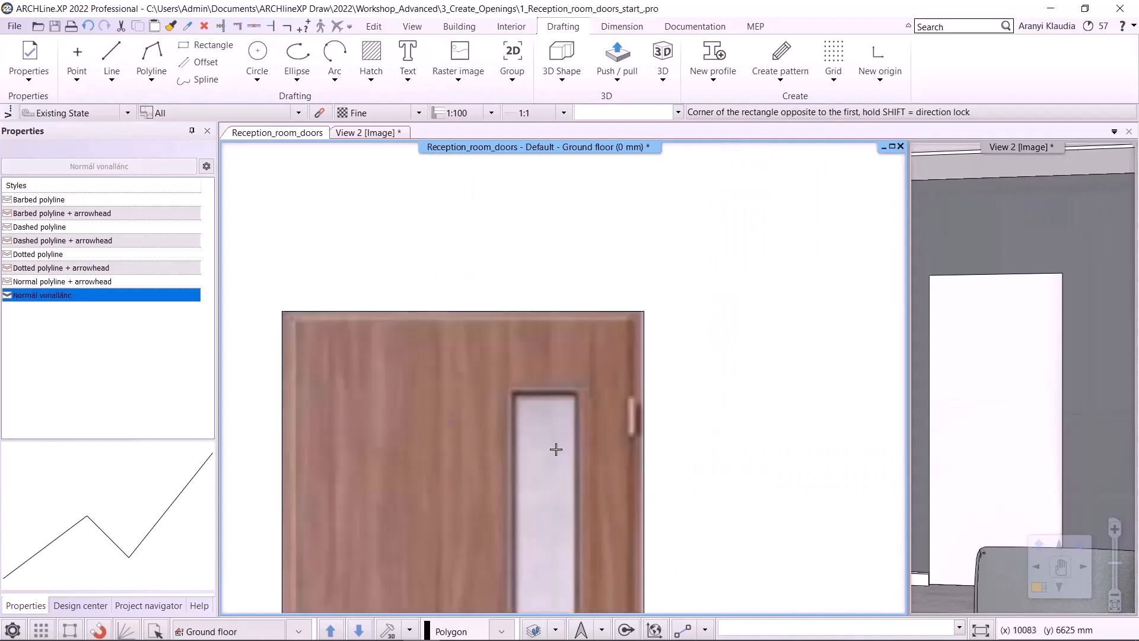
{"action": "scroll", "coordinate": [592, 338], "scroll_direction": "up", "scroll_amount": 2}
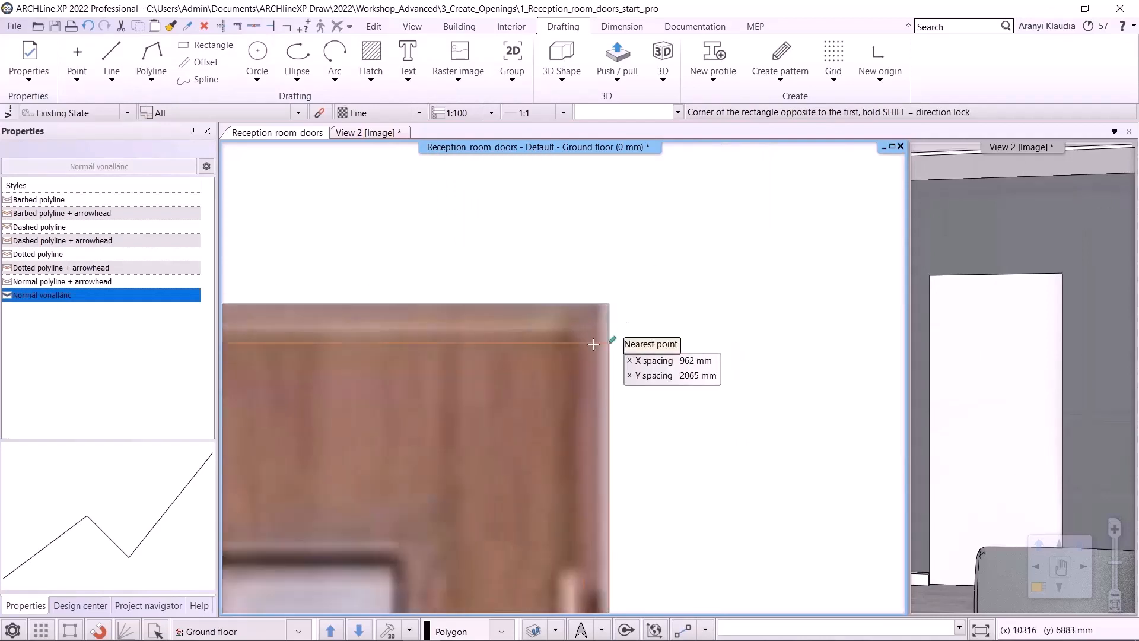
{"action": "left_click", "coordinate": [539, 439]}
Step: Trace the outline of the narrow glass panel on the door image with a rectangle
{"action": "scroll", "coordinate": [451, 466], "scroll_direction": "down", "scroll_amount": 2}
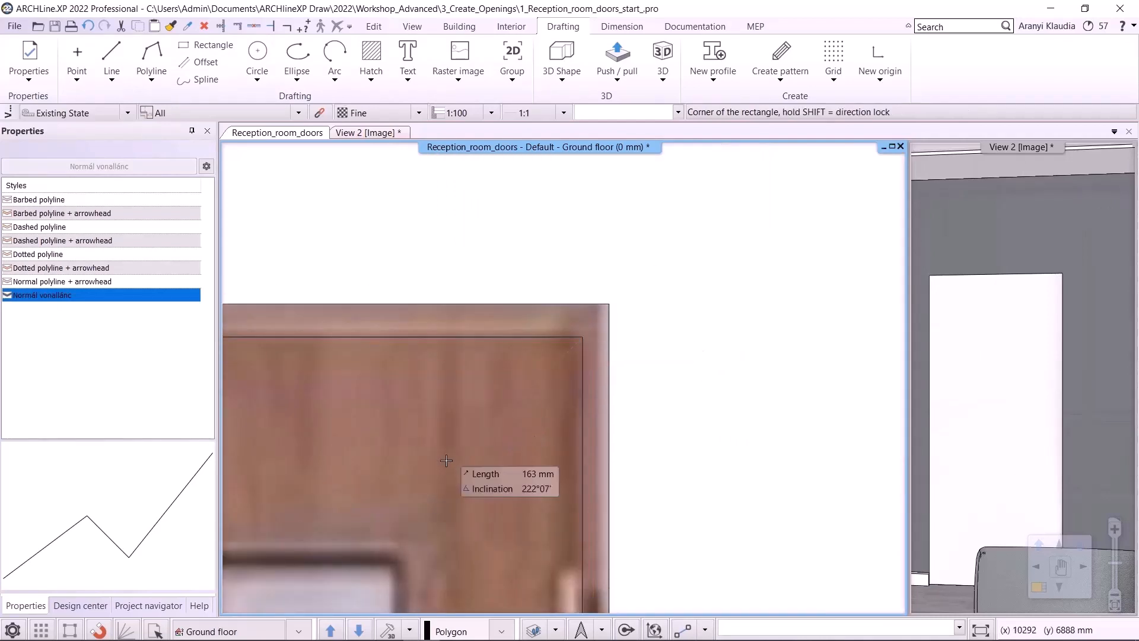
{"action": "left_click", "coordinate": [406, 455]}
{"action": "scroll", "coordinate": [417, 490], "scroll_direction": "down", "scroll_amount": 2}
{"action": "scroll", "coordinate": [498, 402], "scroll_direction": "up", "scroll_amount": 3}
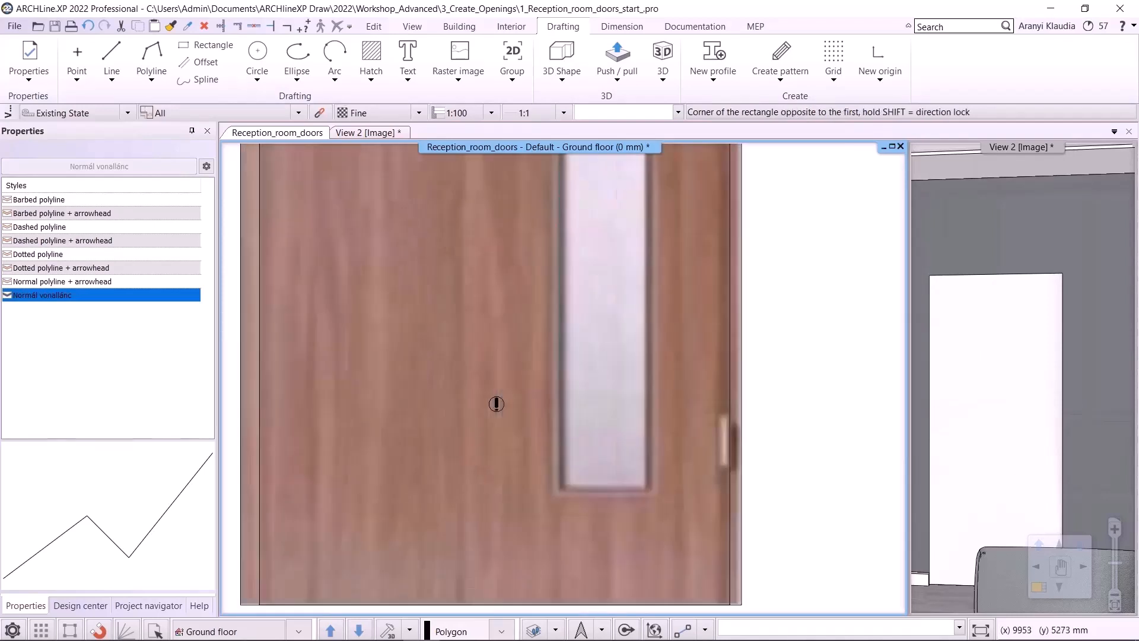
{"action": "scroll", "coordinate": [652, 492], "scroll_direction": "down", "scroll_amount": 5}
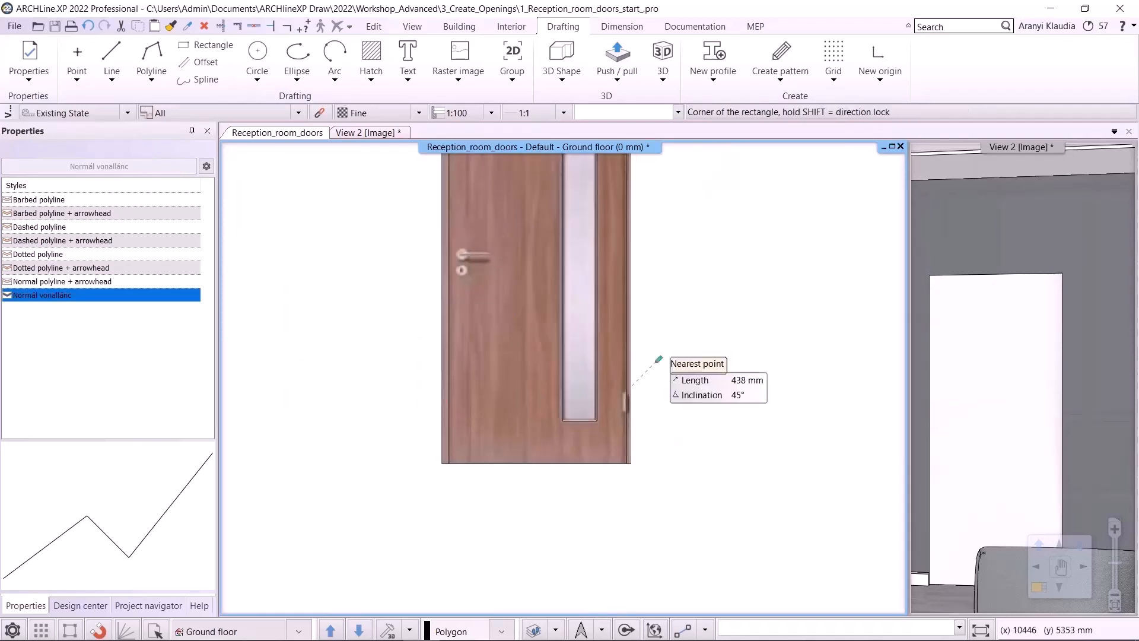
Step: Turn on the Jafholz layer with Layer Walk to display the dimensioned door drawings in the floor plan
{"action": "key", "text": "Escape"}
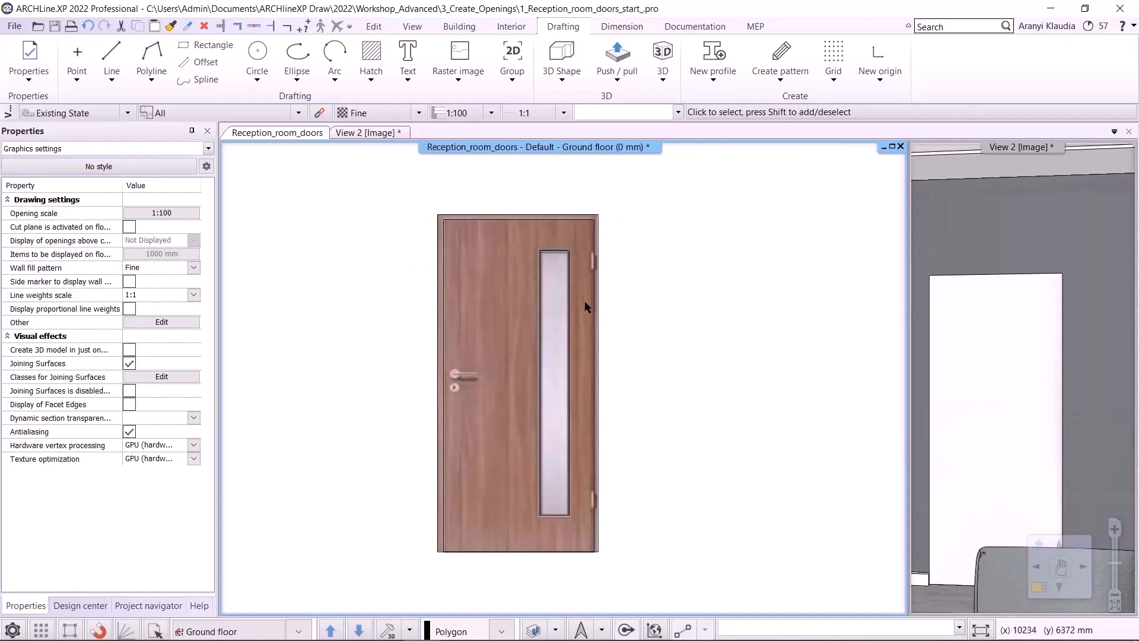
{"action": "scroll", "coordinate": [673, 298], "scroll_direction": "down", "scroll_amount": 5}
{"action": "middle_click_drag", "start_coordinate": [698, 325], "coordinate": [534, 232]}
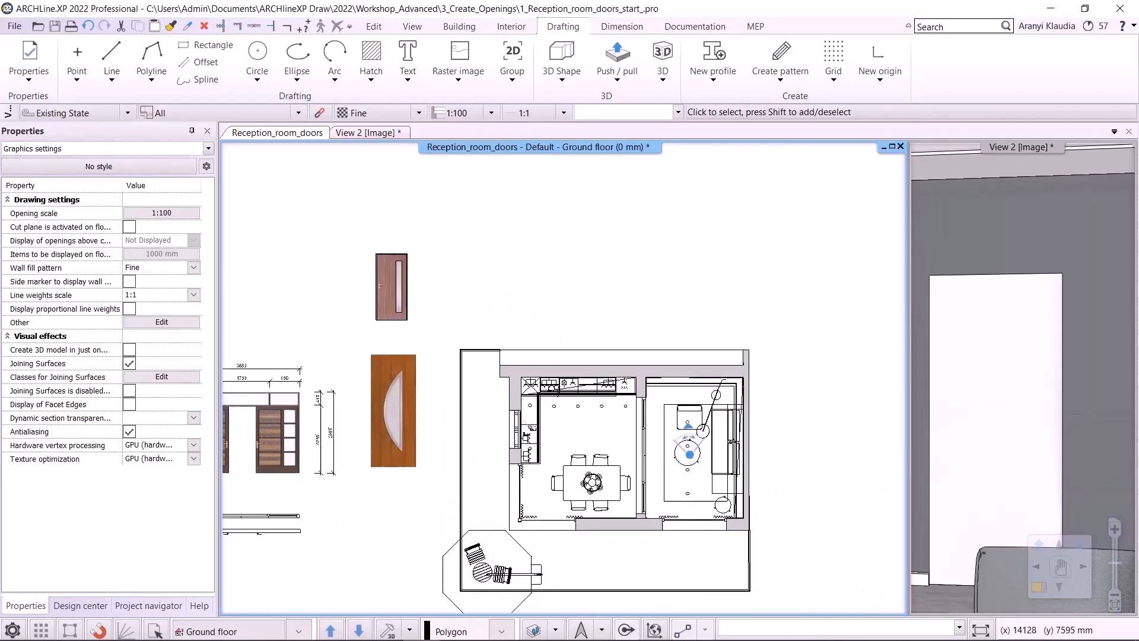
{"action": "left_click", "coordinate": [556, 631]}
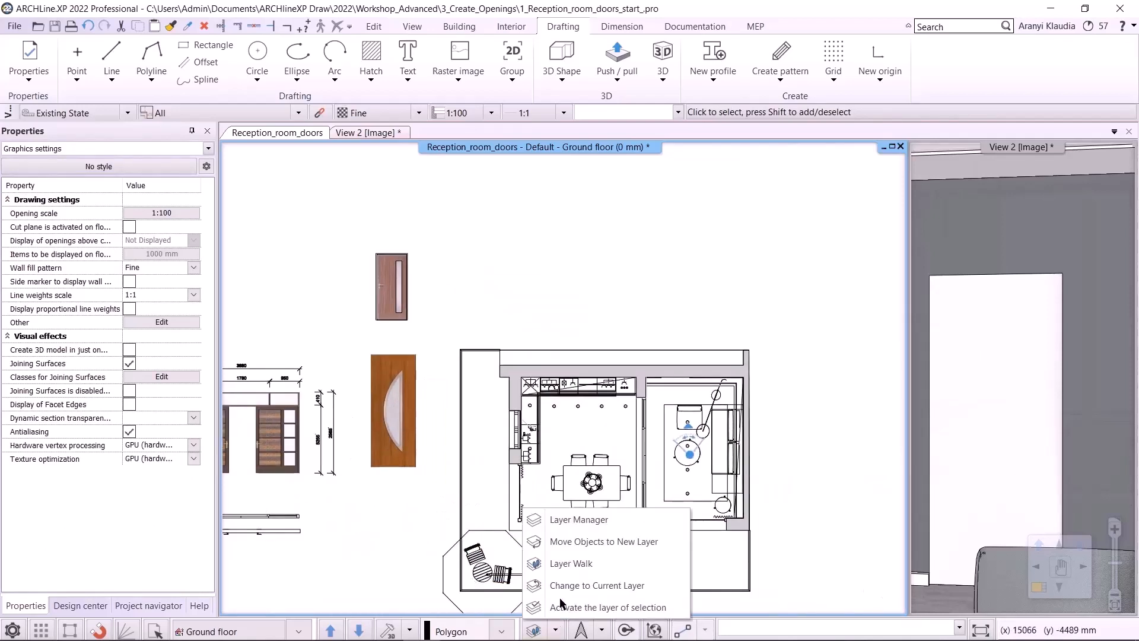
{"action": "left_click", "coordinate": [570, 563]}
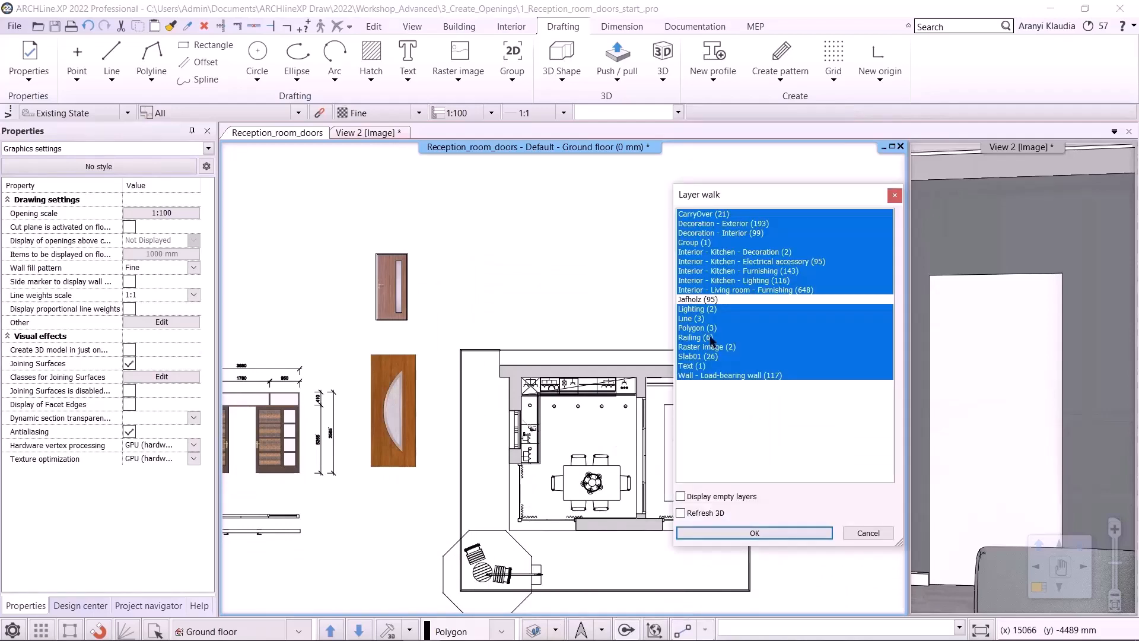
{"action": "left_click", "coordinate": [702, 300]}
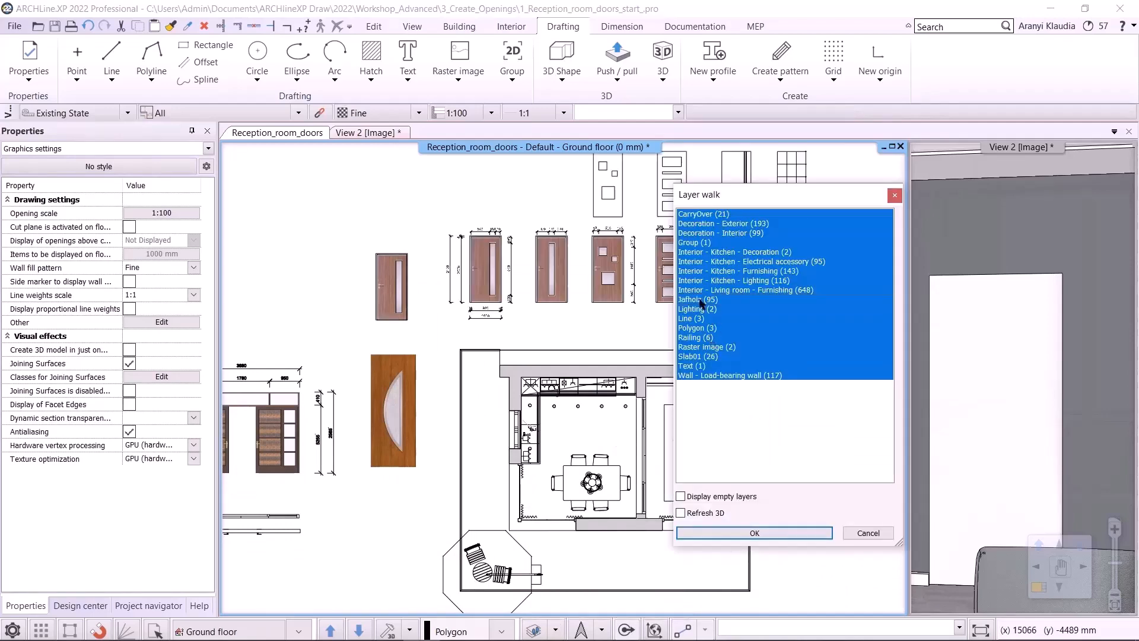
{"action": "left_click", "coordinate": [768, 536]}
{"action": "scroll", "coordinate": [449, 226], "scroll_direction": "up", "scroll_amount": 5}
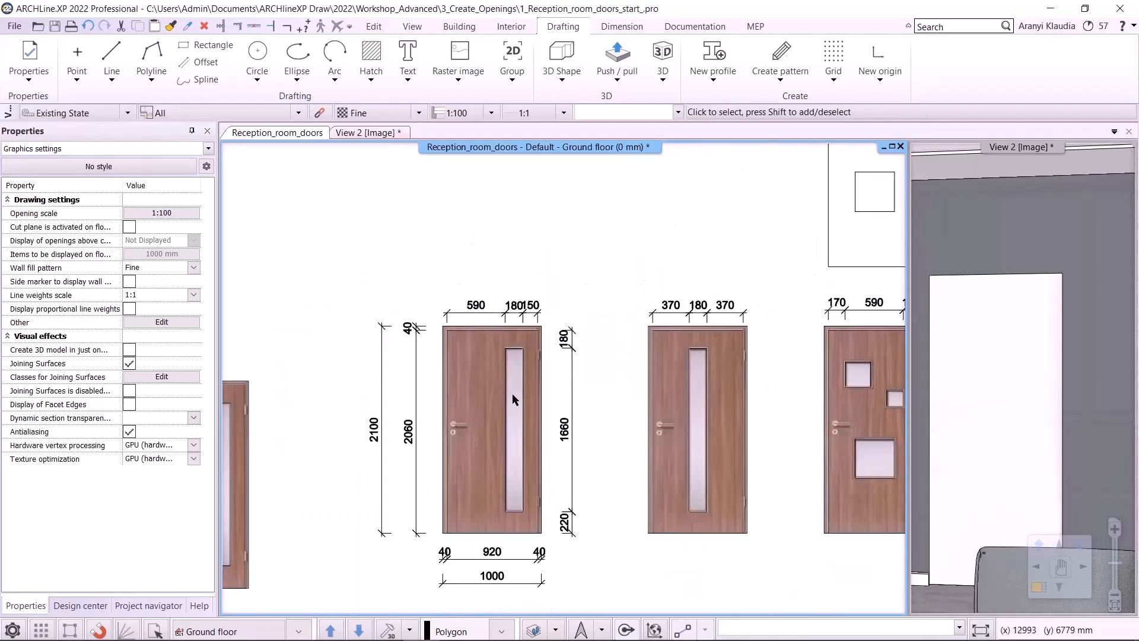
{"action": "scroll", "coordinate": [510, 374], "scroll_direction": "up", "scroll_amount": 3}
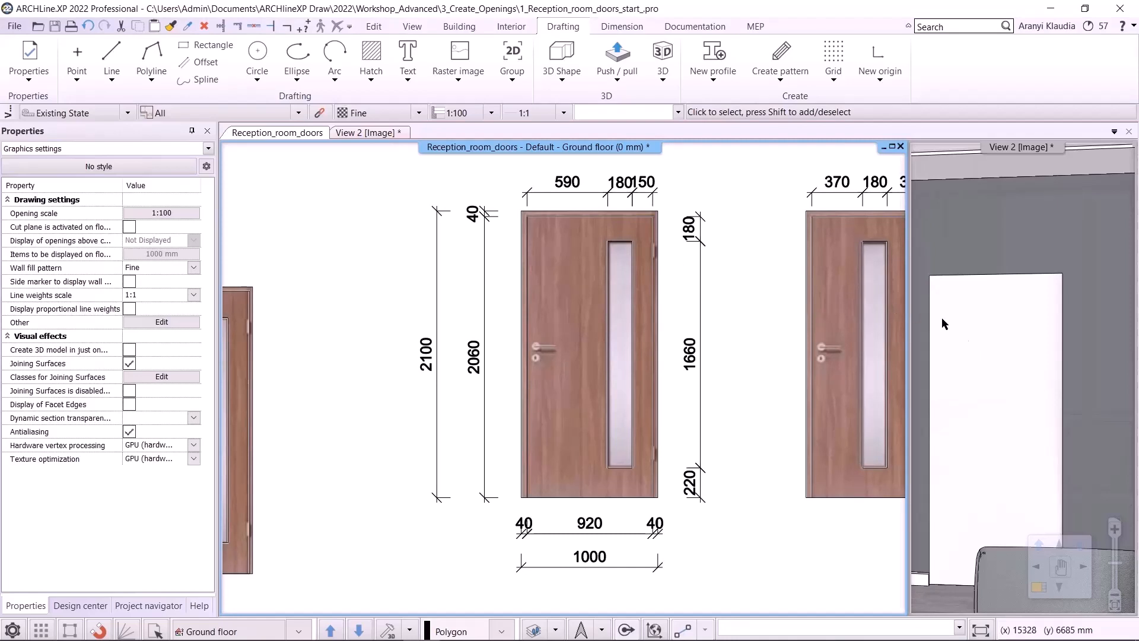
Step: Make View 2 the main view and frame the 1000 x 2100 dimensioned door in the smaller floor plan view beside it
{"action": "left_click", "coordinate": [1034, 589]}
{"action": "left_click", "coordinate": [1033, 590]}
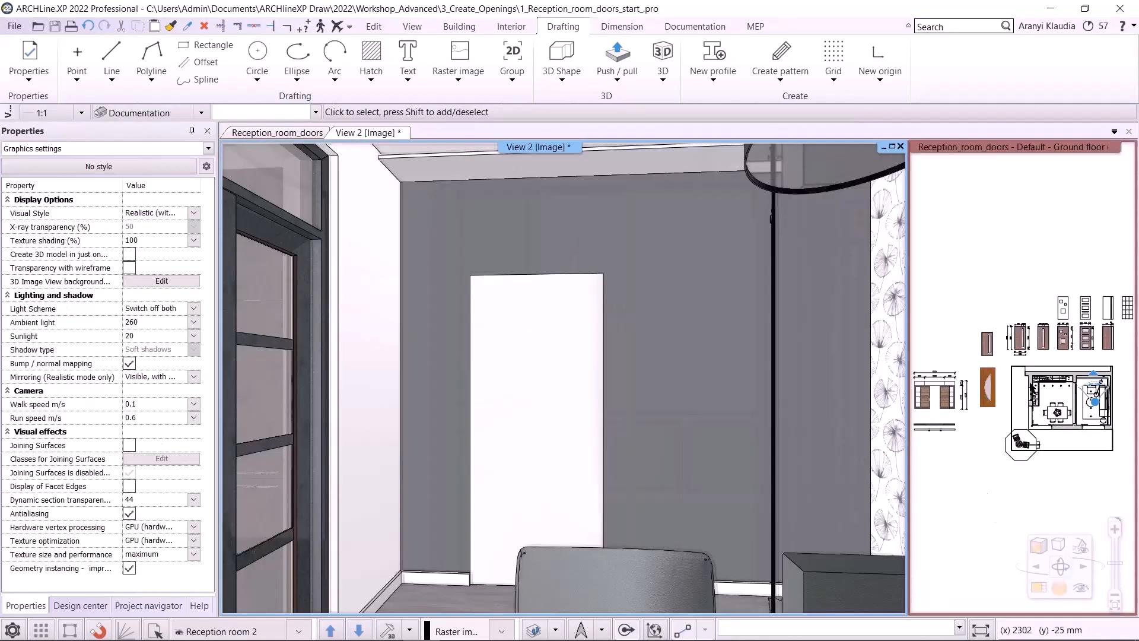
{"action": "left_click", "coordinate": [1001, 344]}
{"action": "scroll", "coordinate": [1000, 344], "scroll_direction": "up", "scroll_amount": 5}
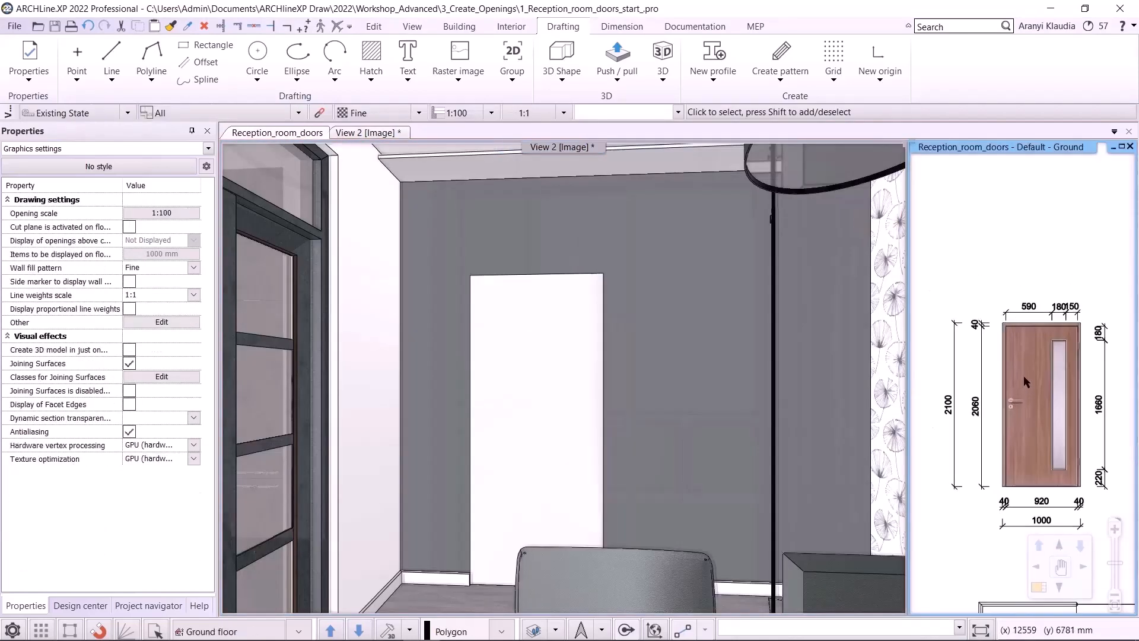
{"action": "middle_click_drag", "start_coordinate": [1025, 366], "coordinate": [1031, 353]}
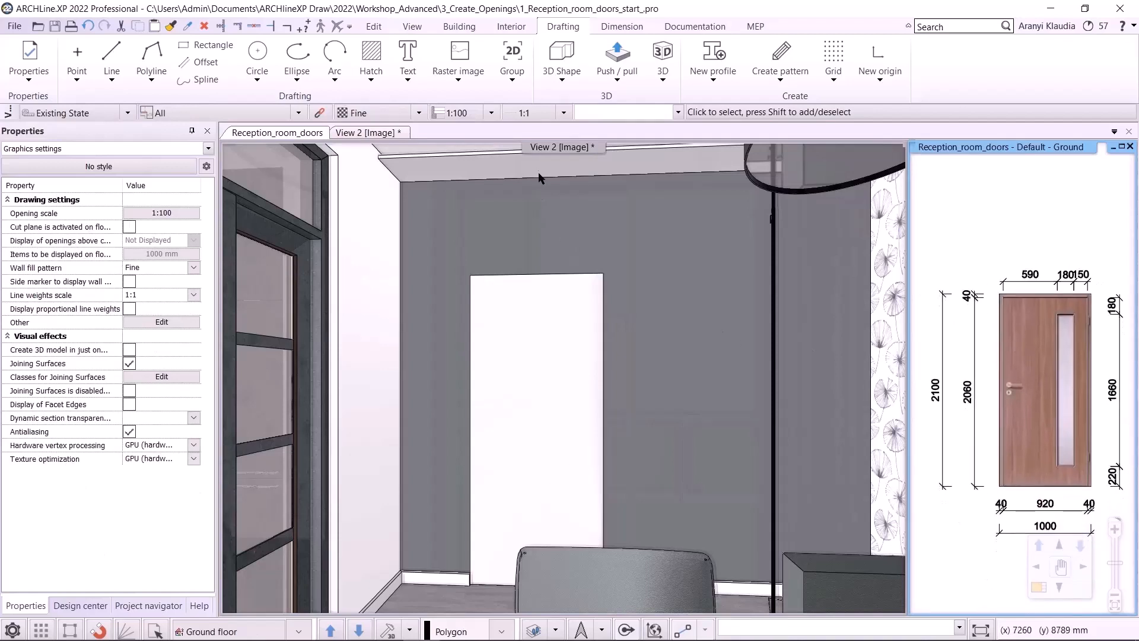
Step: Start a new user-defined door with the Door Wizard
{"action": "left_click", "coordinate": [459, 26]}
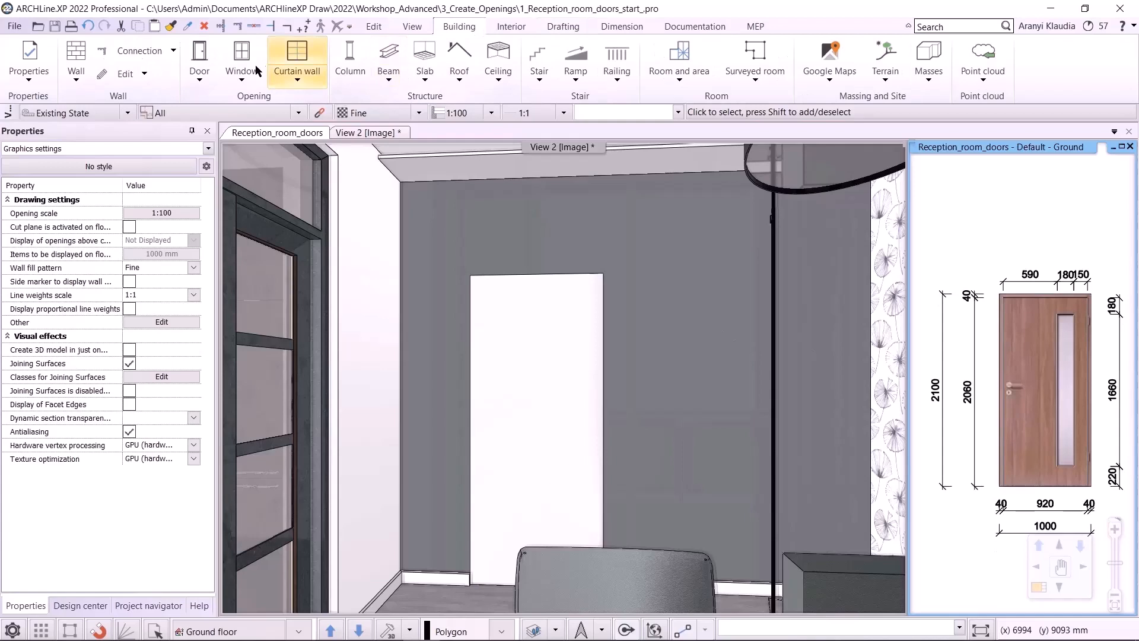
{"action": "left_click", "coordinate": [199, 63]}
{"action": "left_click", "coordinate": [250, 511]}
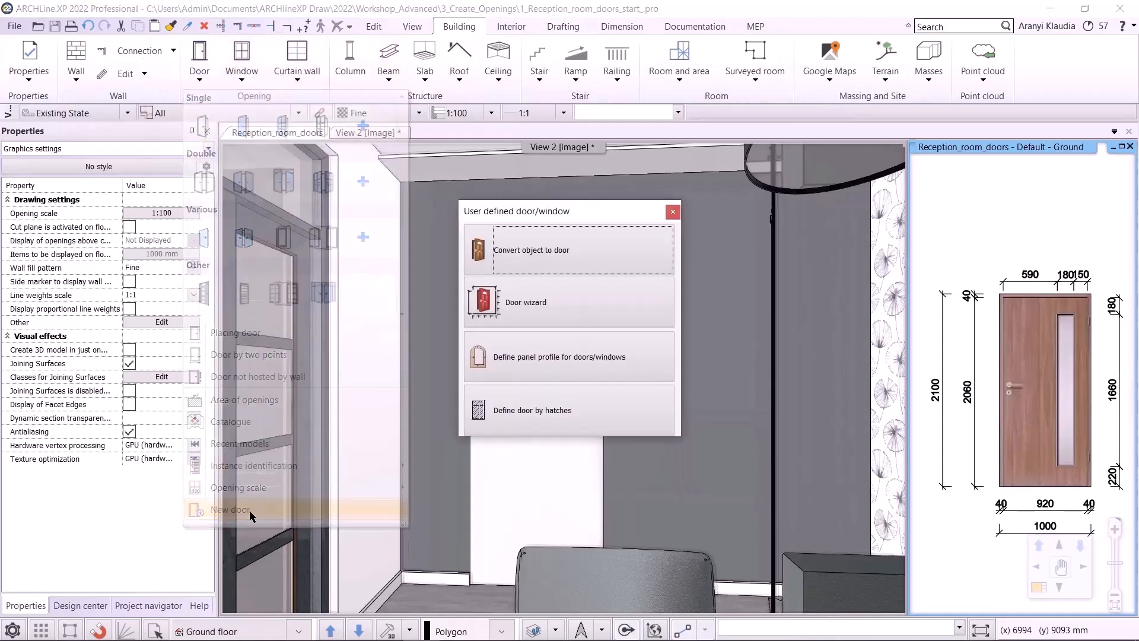
{"action": "left_click", "coordinate": [579, 303]}
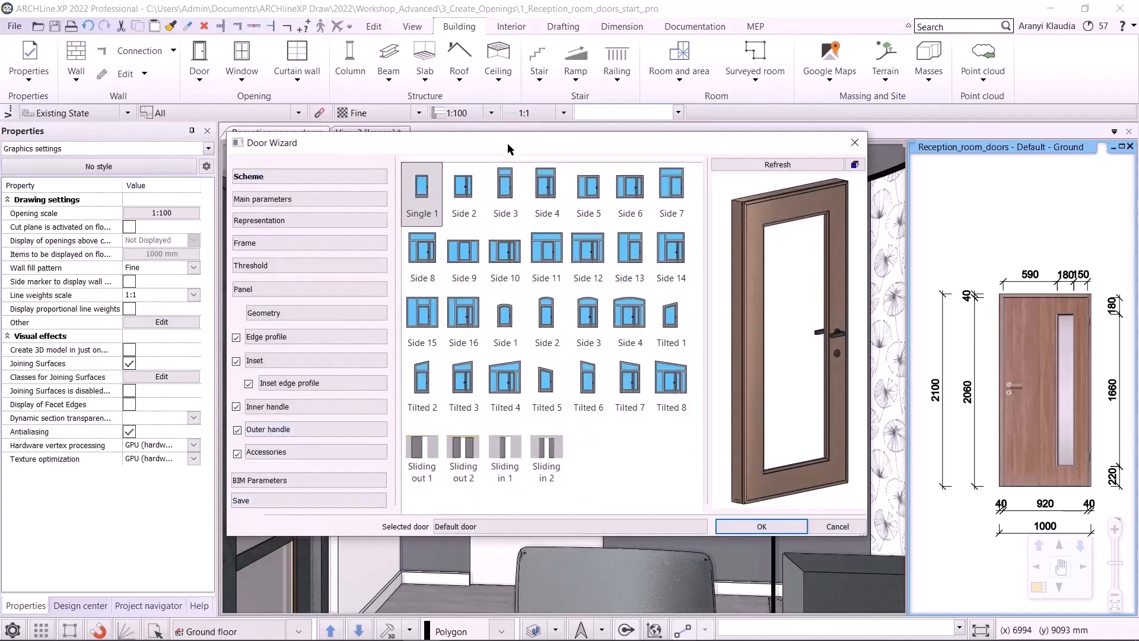
Step: Preview several side, arched and tilted door schemes, including Tilted 2, and return to the Single 1 scheme
{"action": "left_click", "coordinate": [471, 192]}
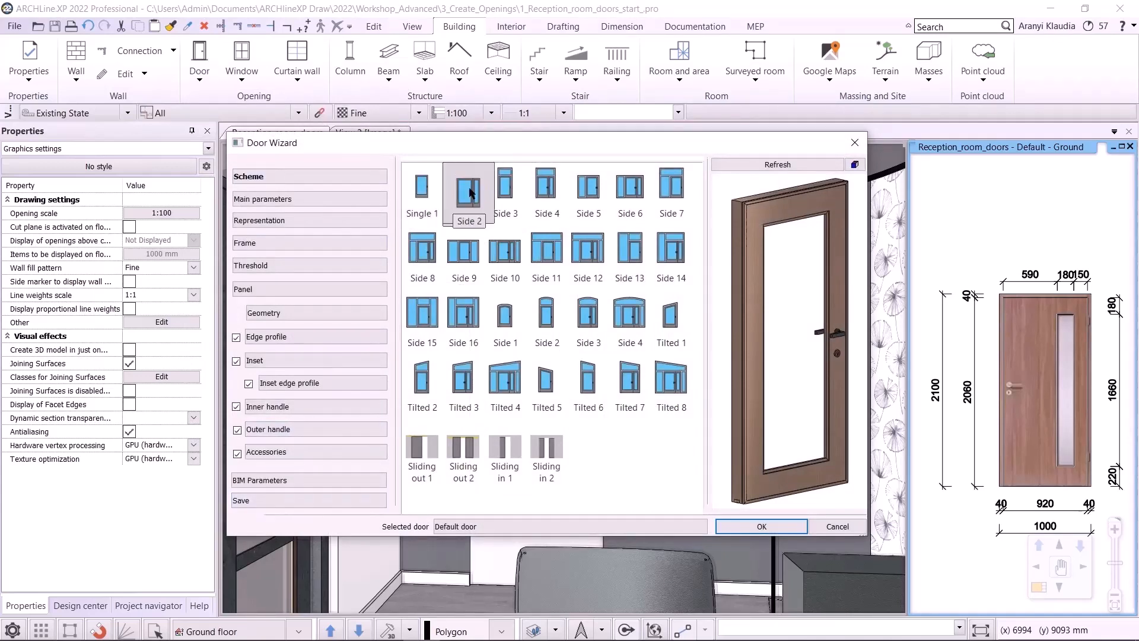
{"action": "left_click", "coordinate": [517, 200]}
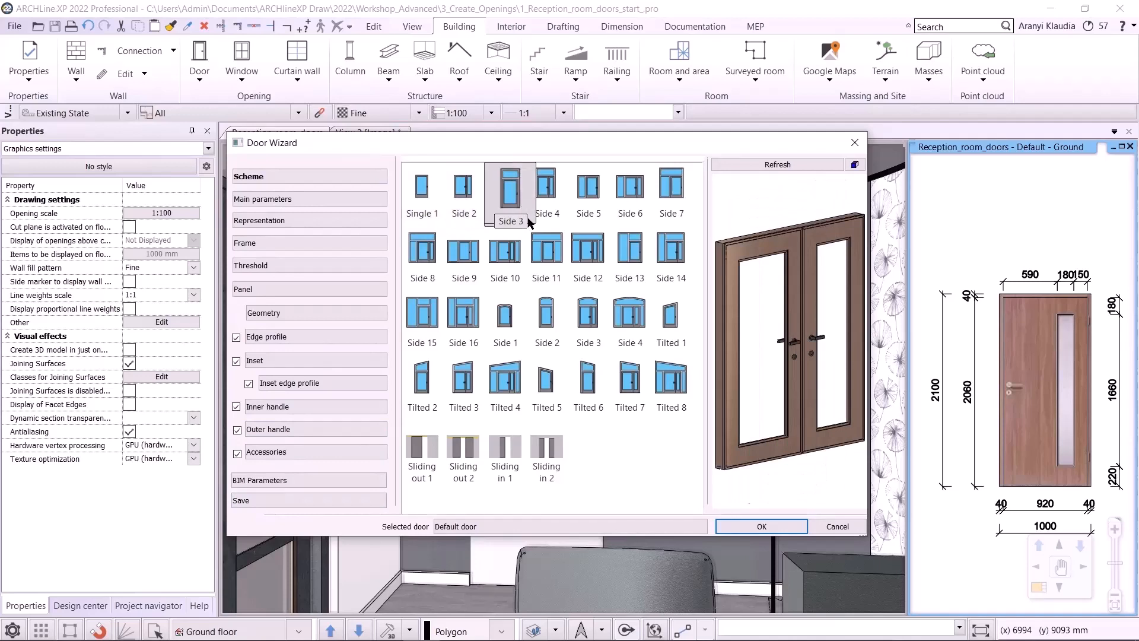
{"action": "left_click", "coordinate": [558, 332]}
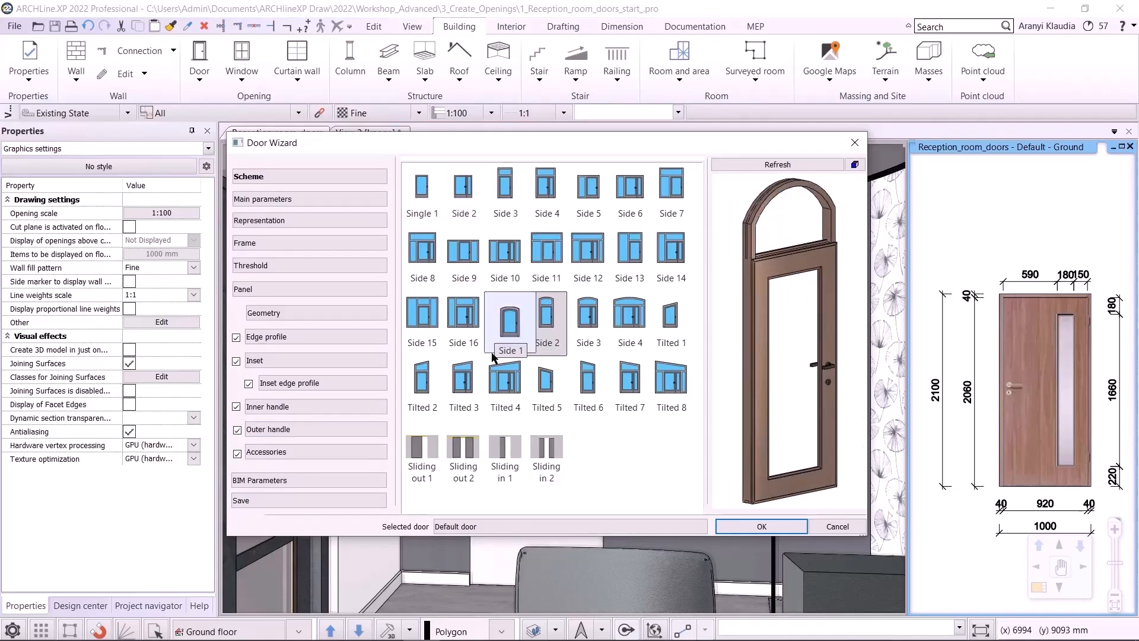
{"action": "left_click", "coordinate": [416, 393]}
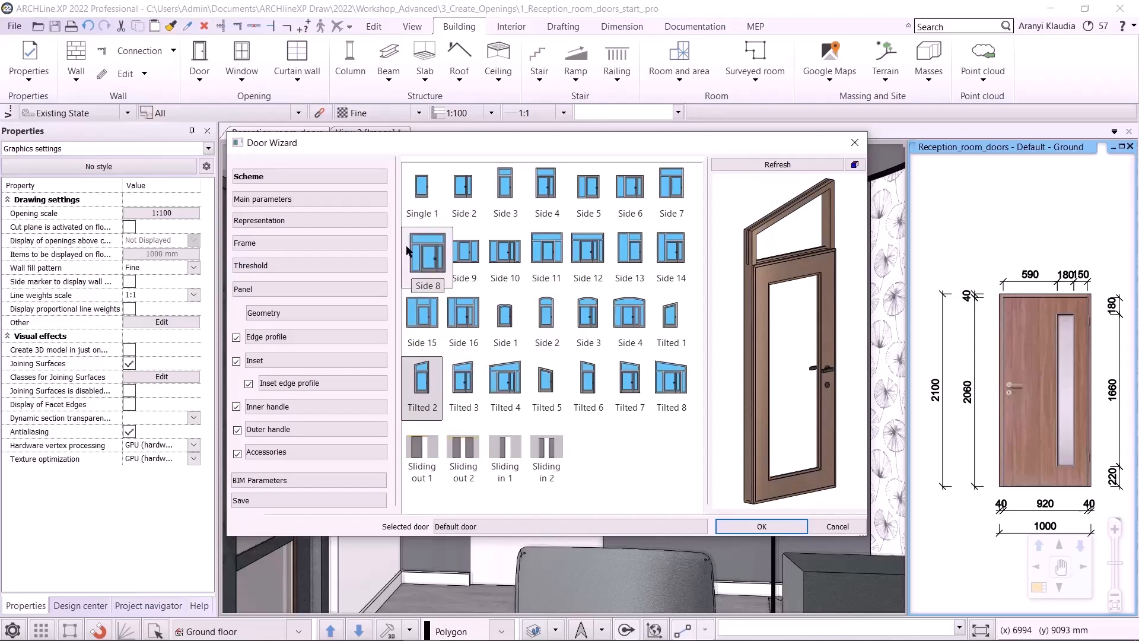
{"action": "left_click", "coordinate": [422, 199]}
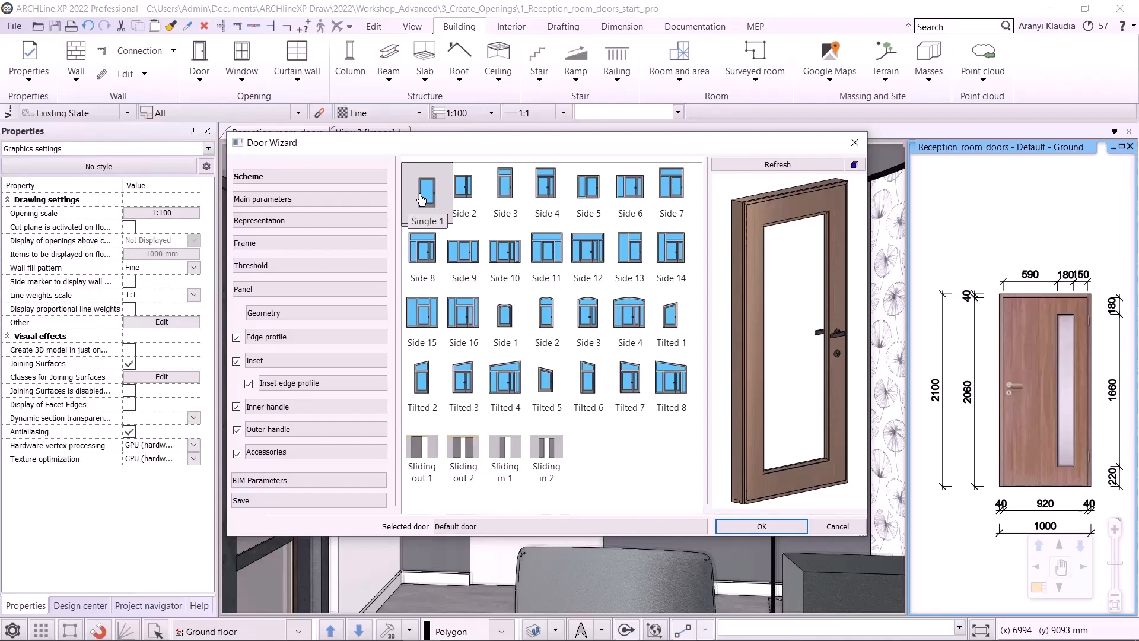
Step: Enable Show threshold in 2D for the door's representation and keep Arc as the opening direction symbol
{"action": "left_click", "coordinate": [319, 202]}
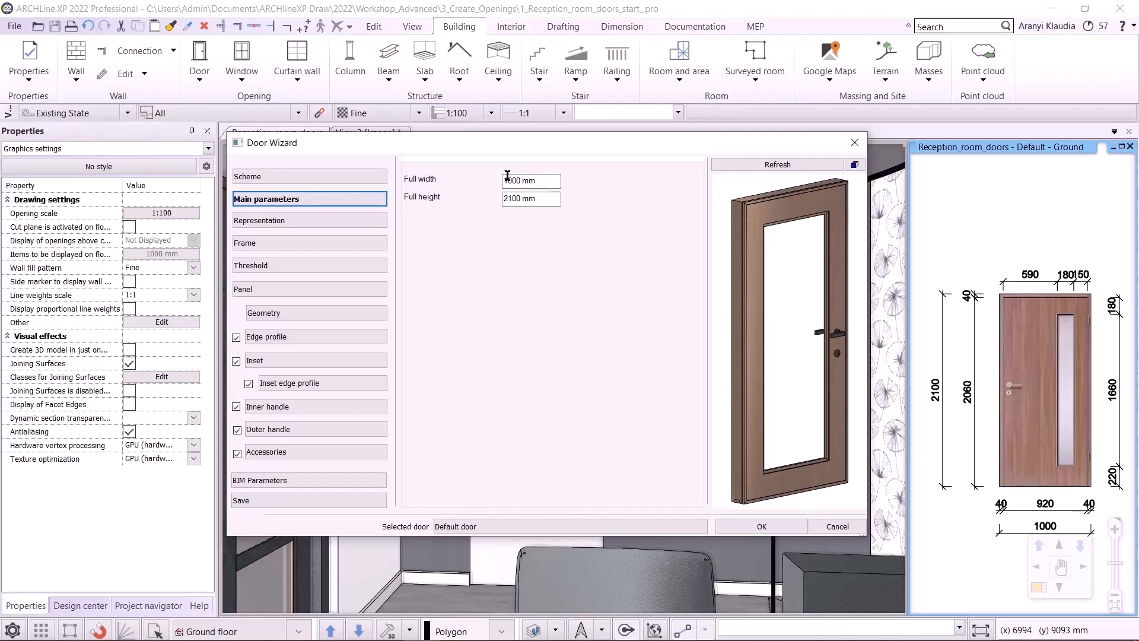
{"action": "left_click", "coordinate": [255, 220]}
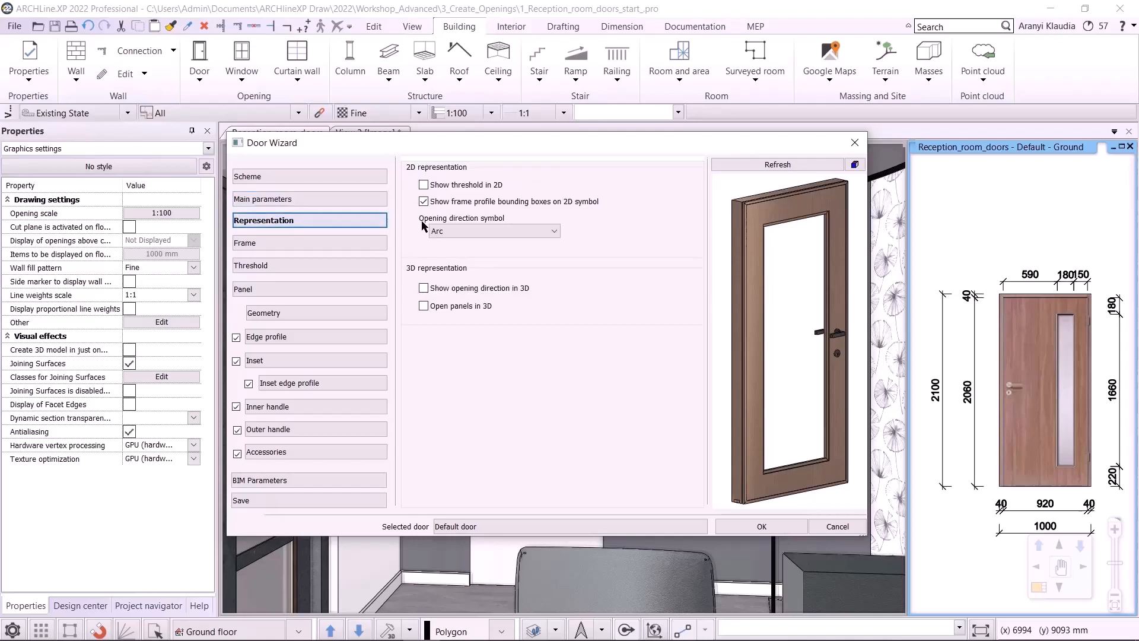
{"action": "left_click", "coordinate": [439, 186]}
{"action": "left_click", "coordinate": [449, 230]}
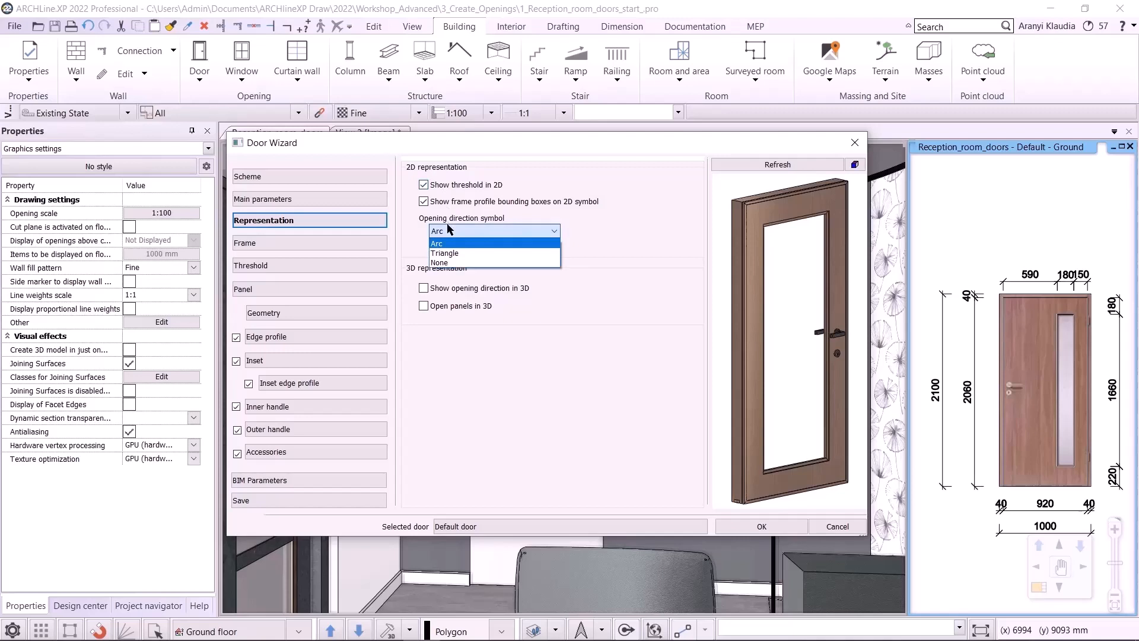
{"action": "left_click", "coordinate": [450, 230]}
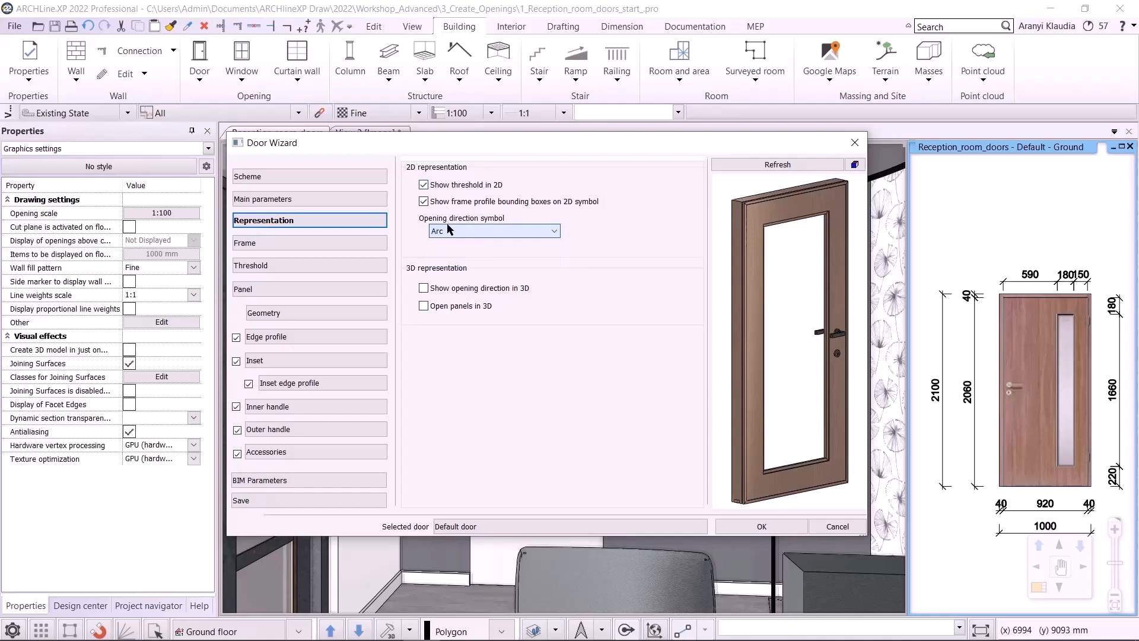
Step: Preview the 3D opening direction and the open panel in 3D, turning each option off again
{"action": "left_click", "coordinate": [457, 290]}
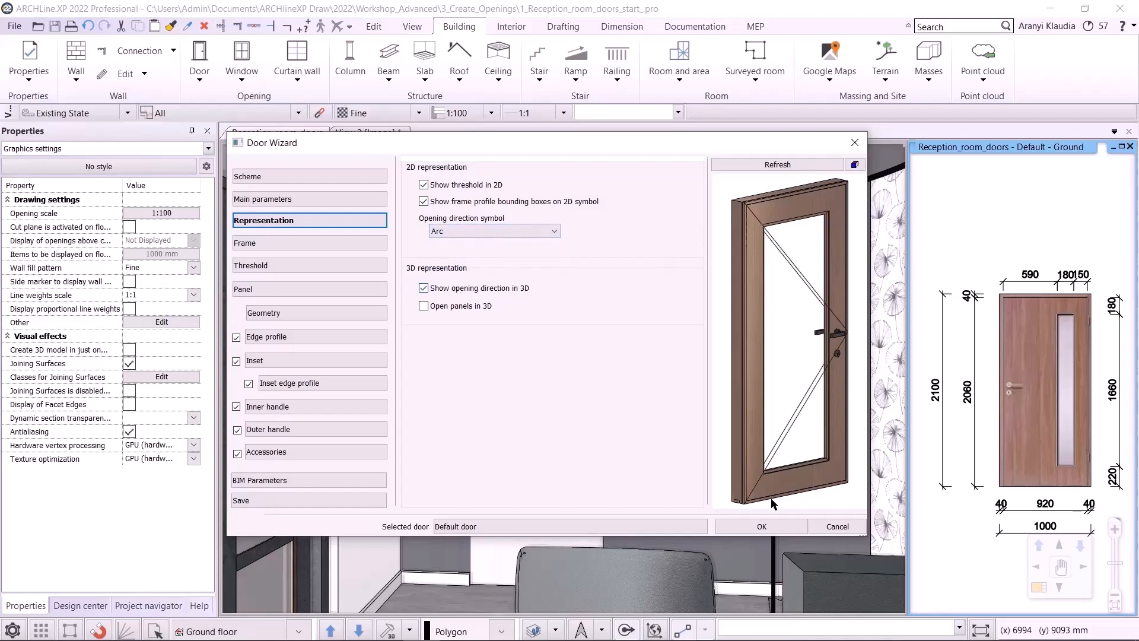
{"action": "left_click", "coordinate": [495, 287]}
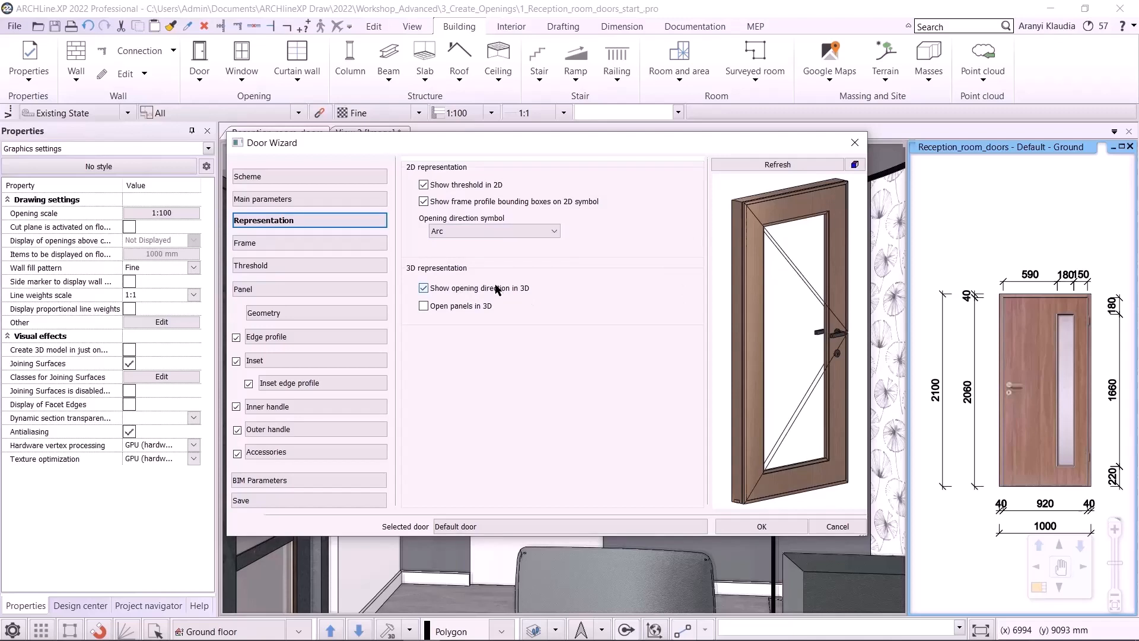
{"action": "left_click", "coordinate": [451, 307]}
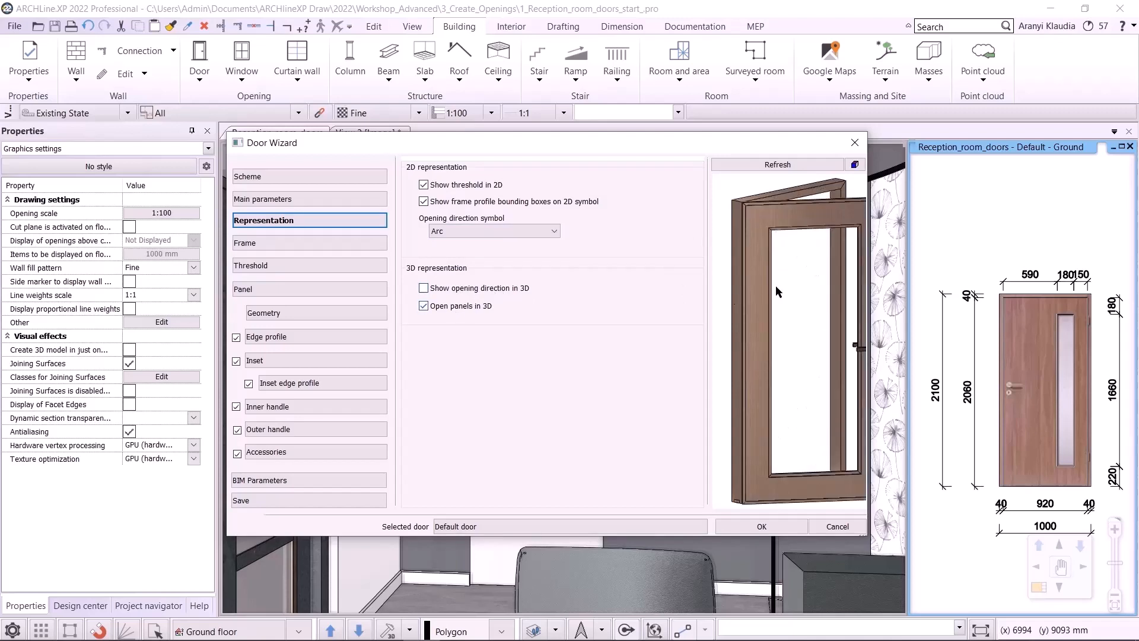
{"action": "scroll", "coordinate": [776, 287], "scroll_direction": "down", "scroll_amount": 2}
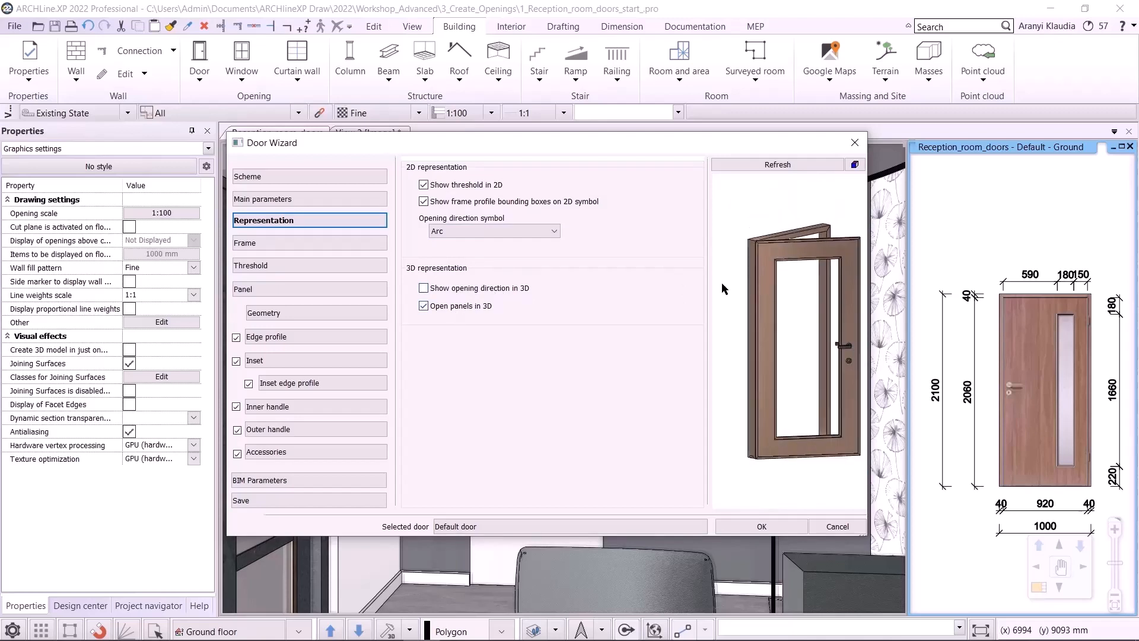
{"action": "left_click", "coordinate": [474, 304]}
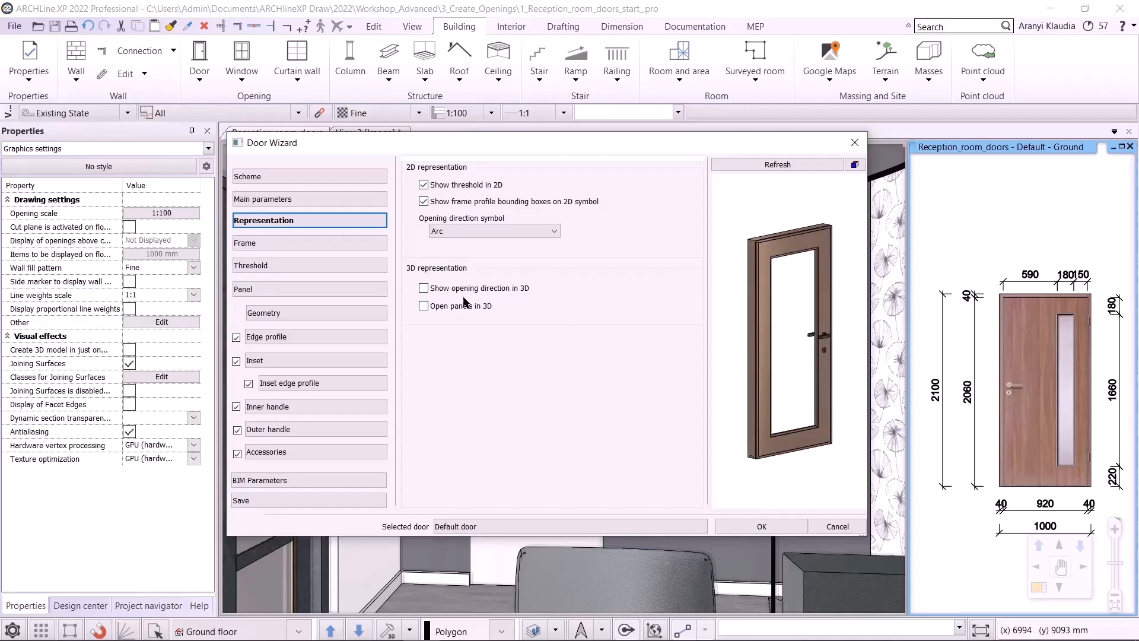
Step: Review the frame settings, and give the door the Threshold 3 profile with a profile width of 50 mm
{"action": "left_click", "coordinate": [297, 245]}
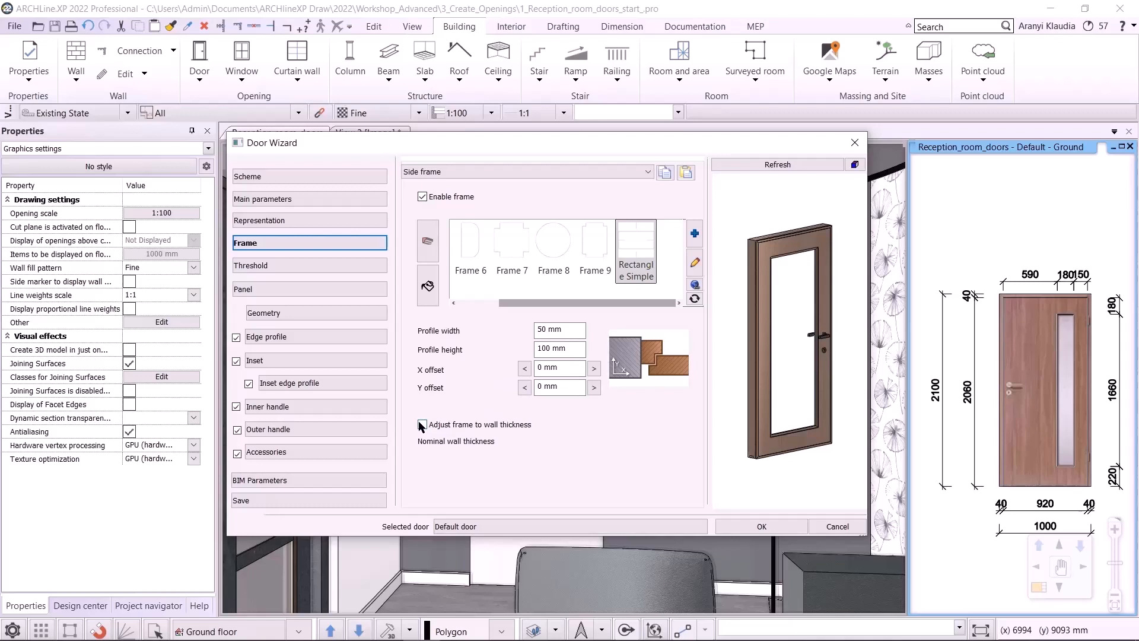
{"action": "left_click", "coordinate": [428, 286]}
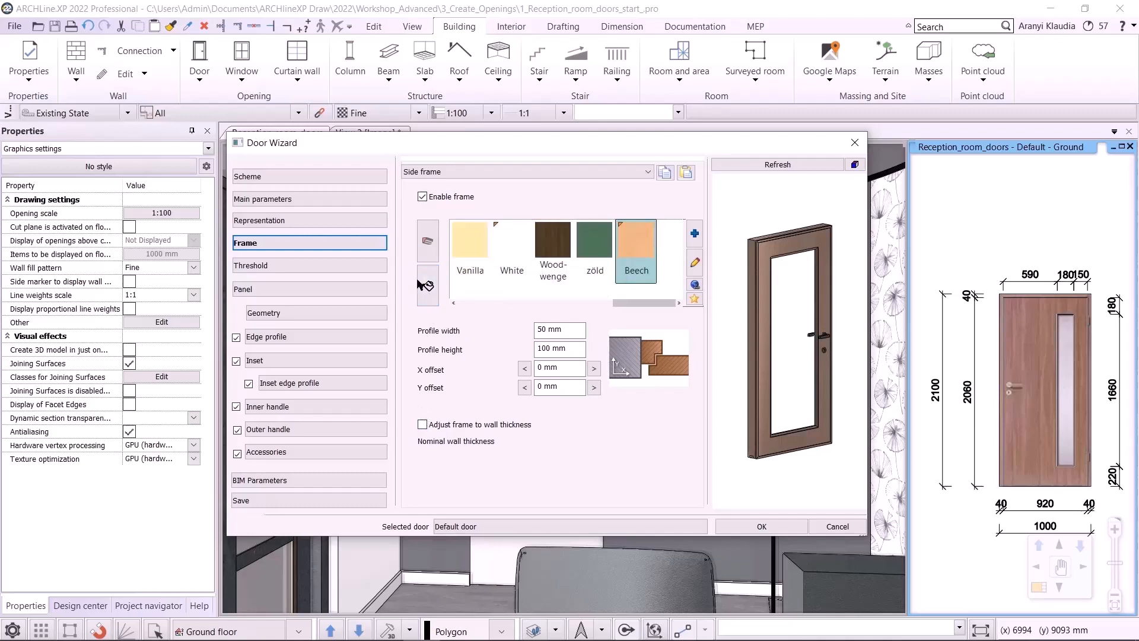
{"action": "left_click", "coordinate": [334, 266]}
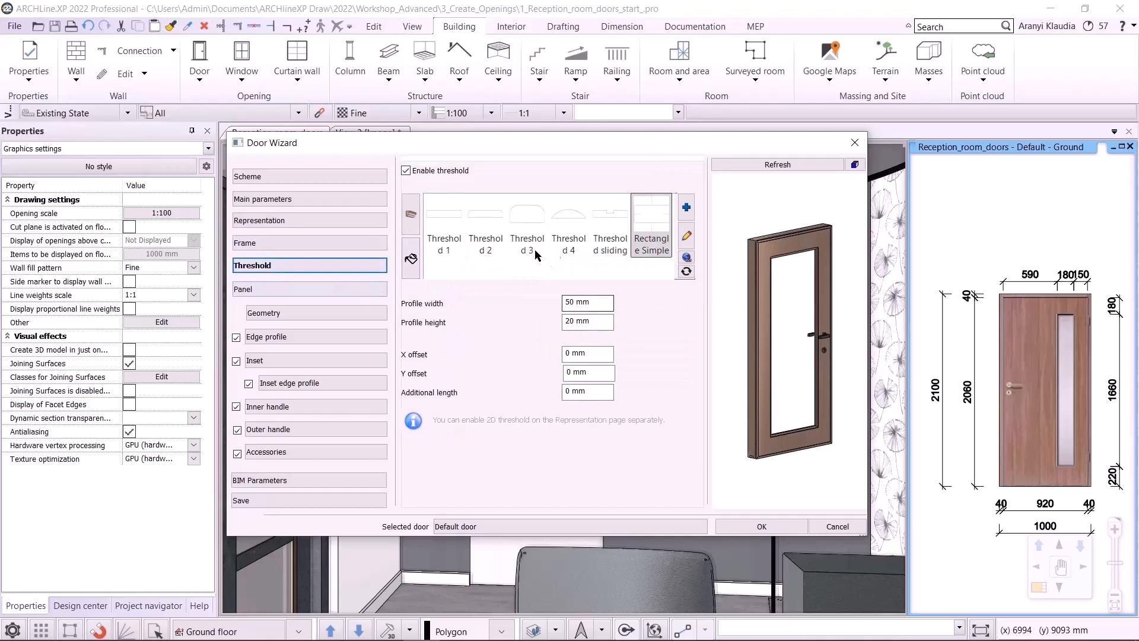
{"action": "left_click", "coordinate": [530, 232]}
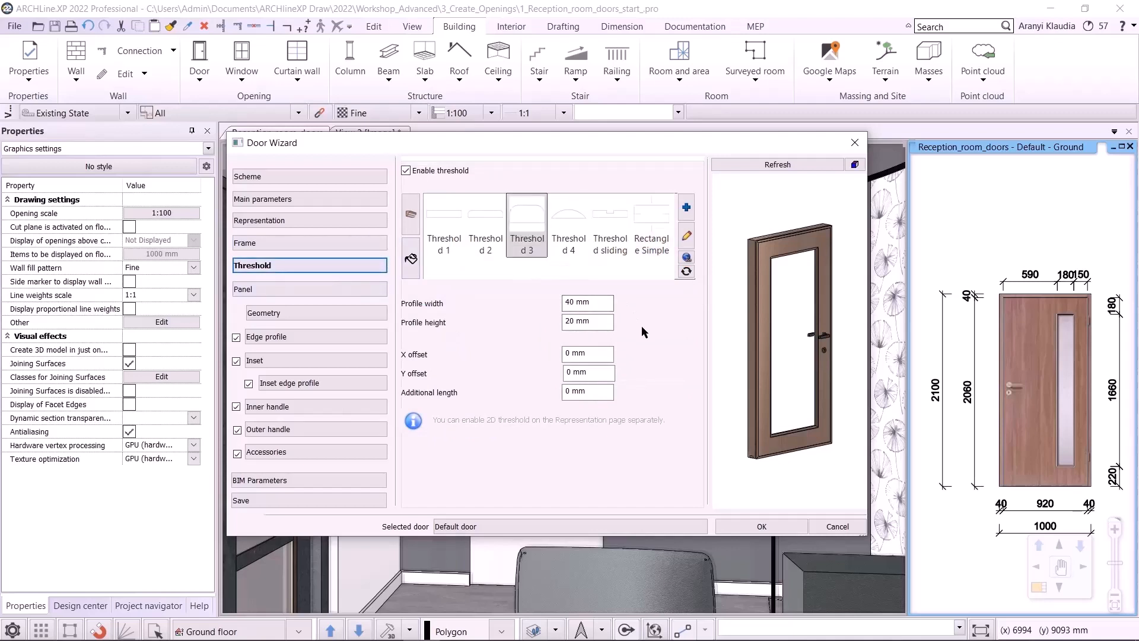
{"action": "left_click_drag", "start_coordinate": [608, 302], "coordinate": [548, 303]}
{"action": "type", "text": "50"}
{"action": "left_click", "coordinate": [770, 165]}
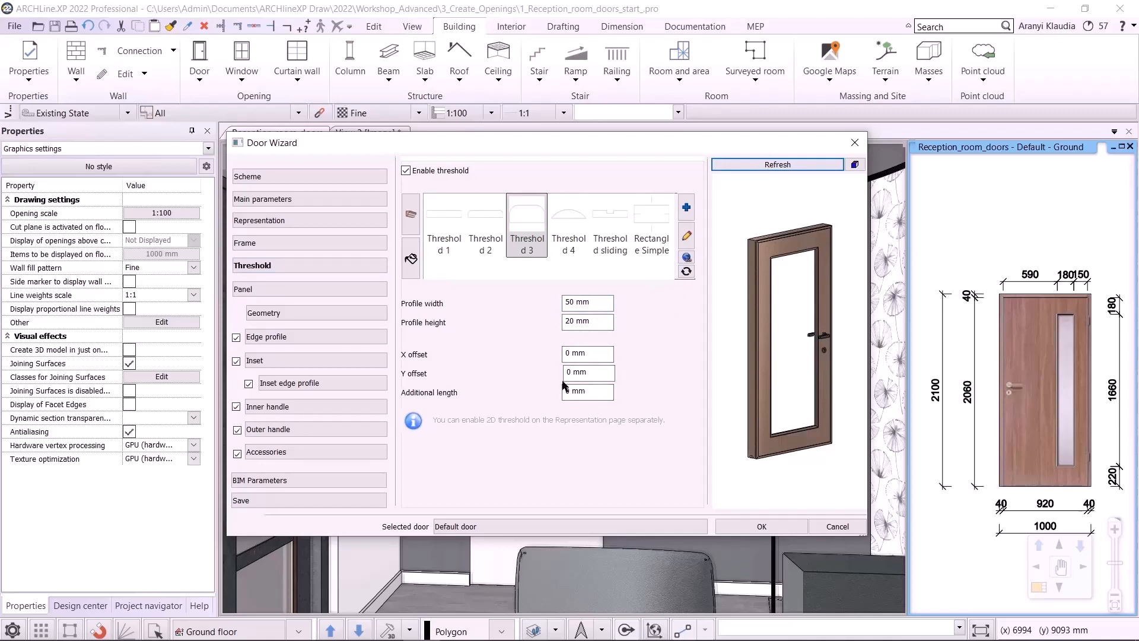
{"action": "left_click", "coordinate": [411, 259]}
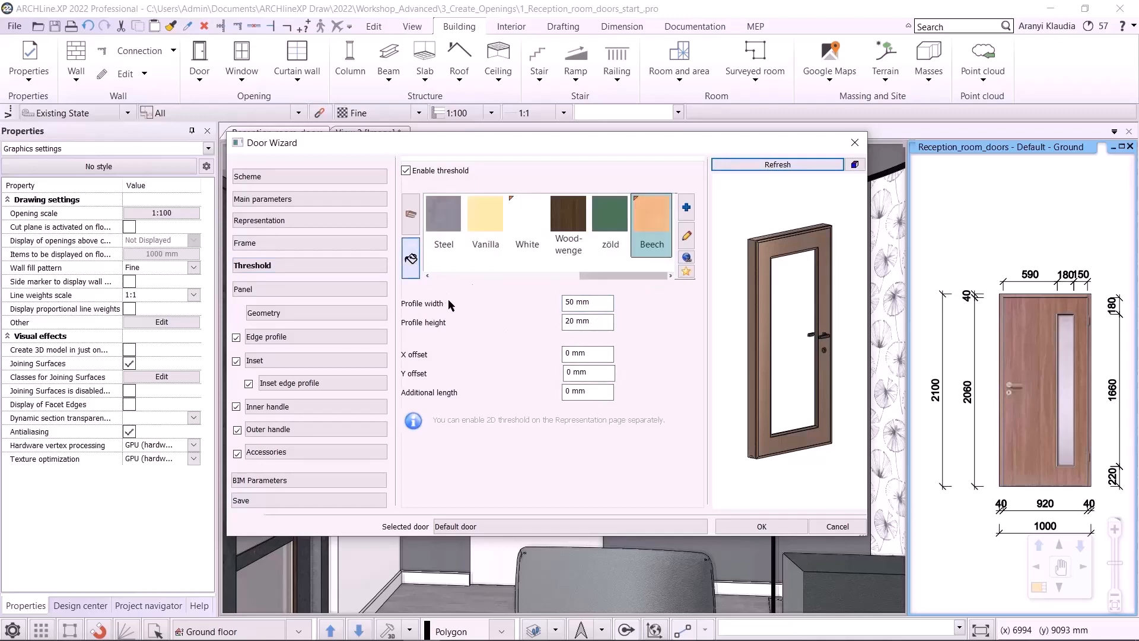
Step: Set the door panel's opening direction to the right, keeping it opening inside
{"action": "left_click", "coordinate": [327, 289]}
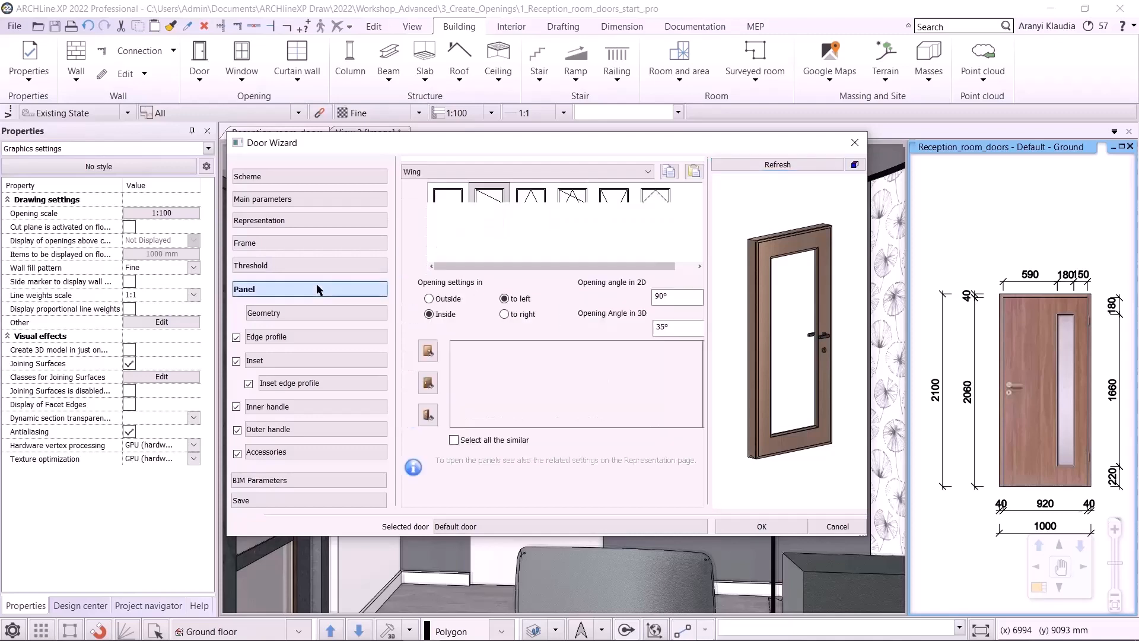
{"action": "left_click", "coordinate": [508, 317]}
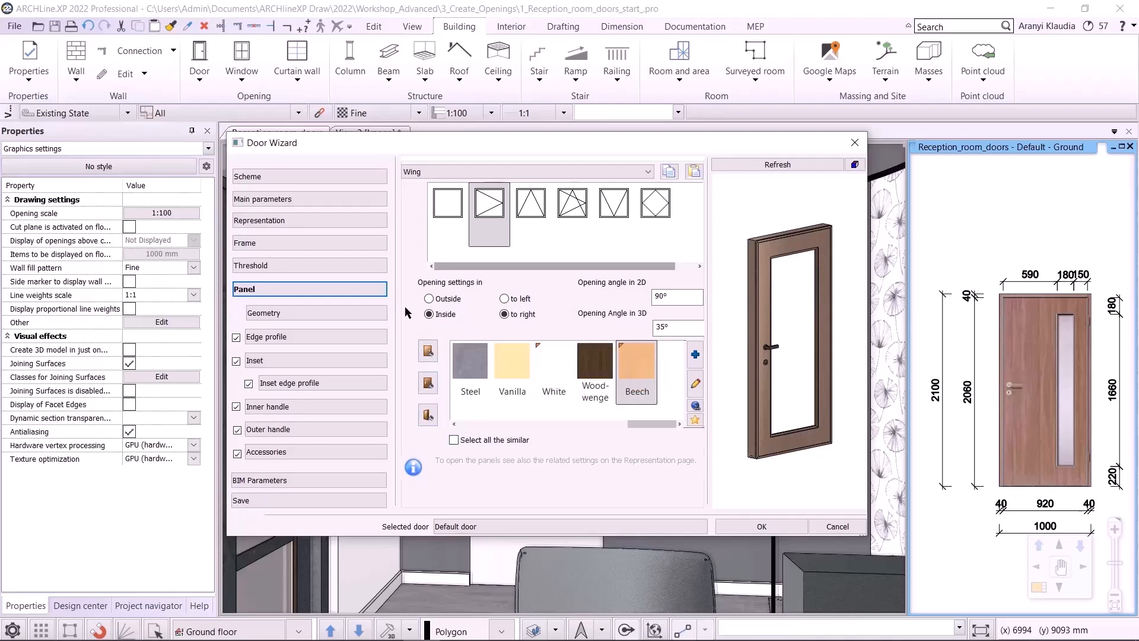
Step: Set the door panel's top, left and right offsets from the nominal door size to 40 mm and refresh the preview
{"action": "left_click", "coordinate": [279, 314]}
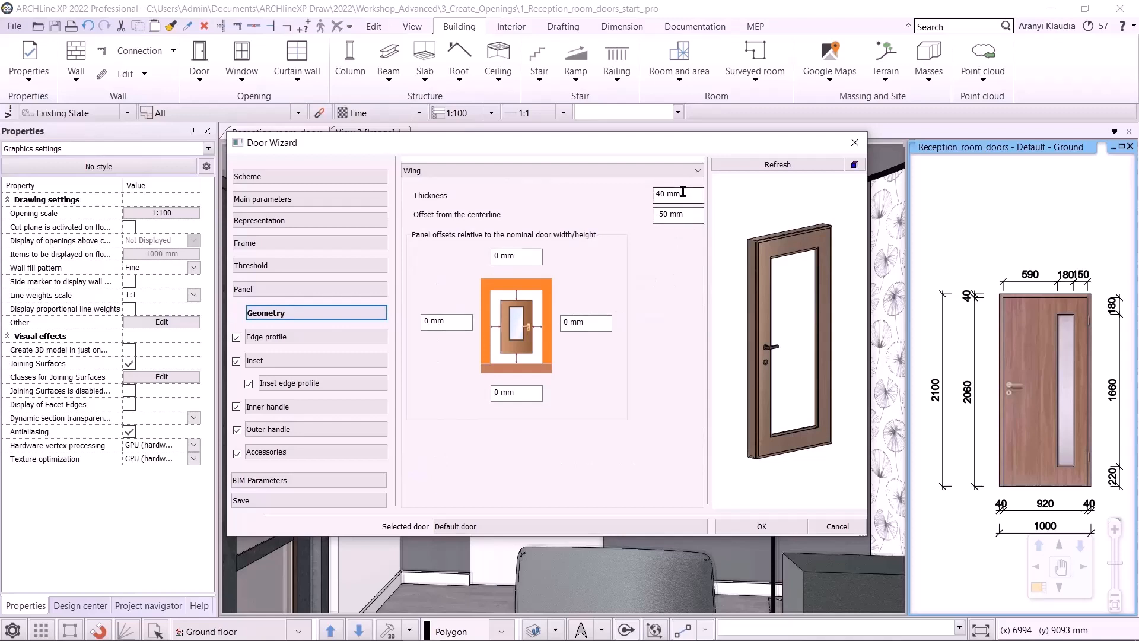
{"action": "scroll", "coordinate": [766, 279], "scroll_direction": "up", "scroll_amount": 4}
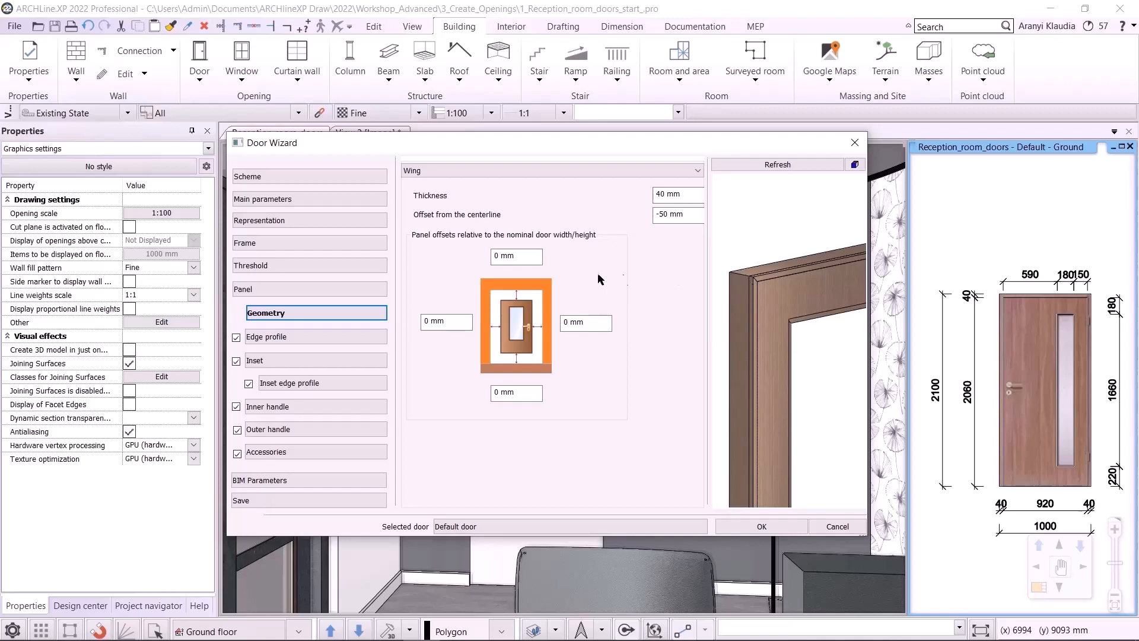
{"action": "left_click", "coordinate": [515, 256]}
{"action": "type", "text": "40"}
{"action": "left_click", "coordinate": [608, 325]}
{"action": "type", "text": "40"}
{"action": "left_click", "coordinate": [446, 322]}
{"action": "type", "text": "40"}
{"action": "left_click", "coordinate": [823, 166]}
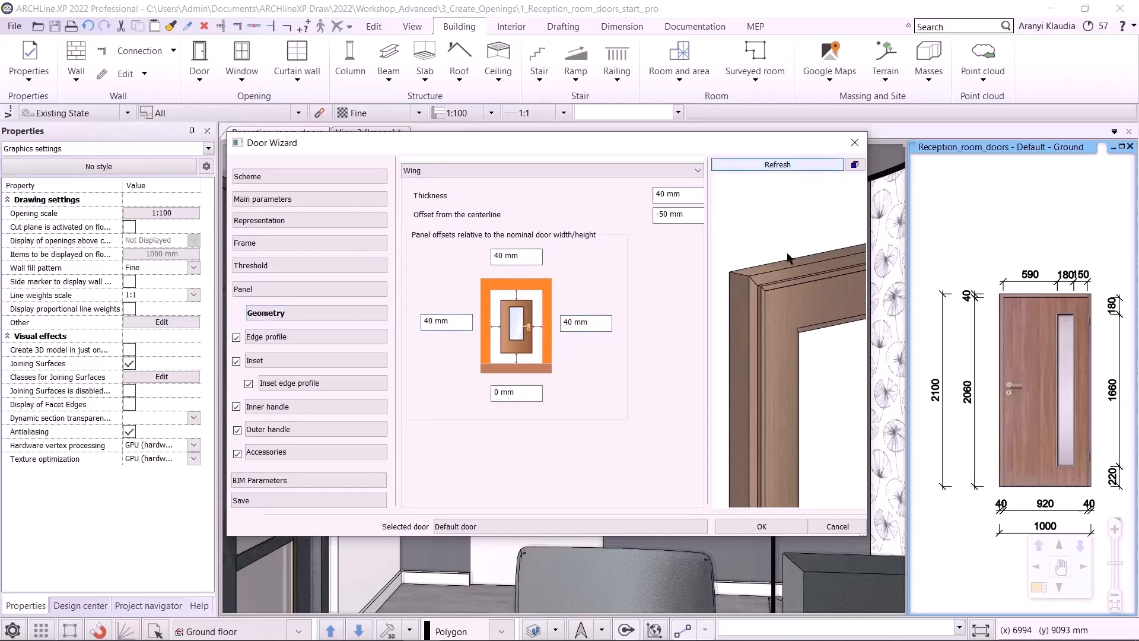
{"action": "scroll", "coordinate": [777, 325], "scroll_direction": "up", "scroll_amount": 3}
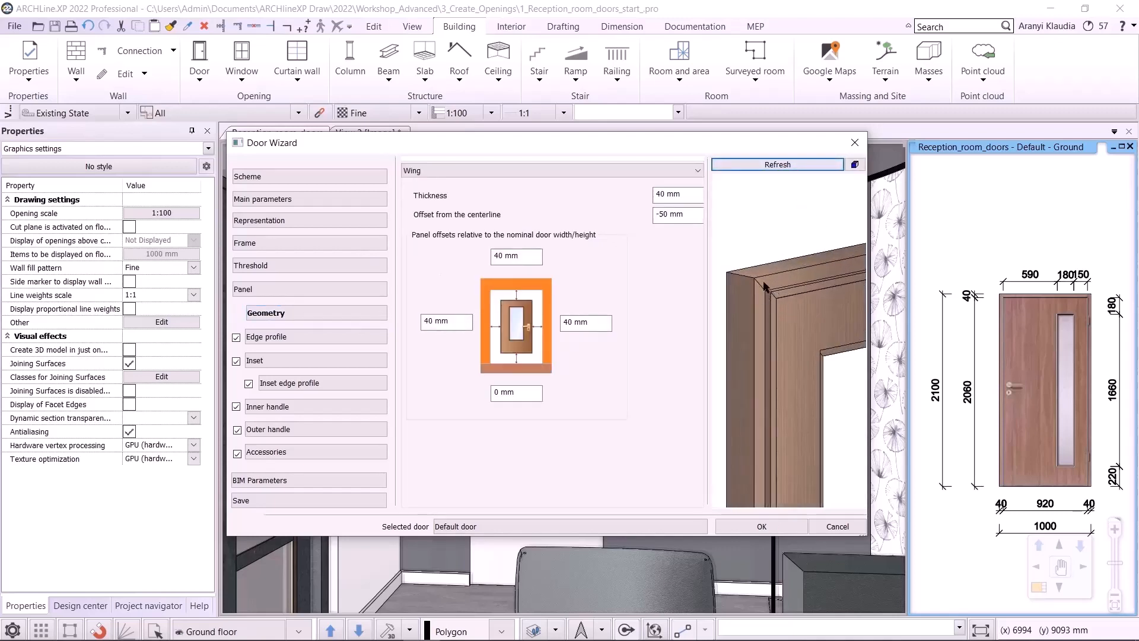
{"action": "left_click_drag", "start_coordinate": [753, 262], "coordinate": [791, 269]}
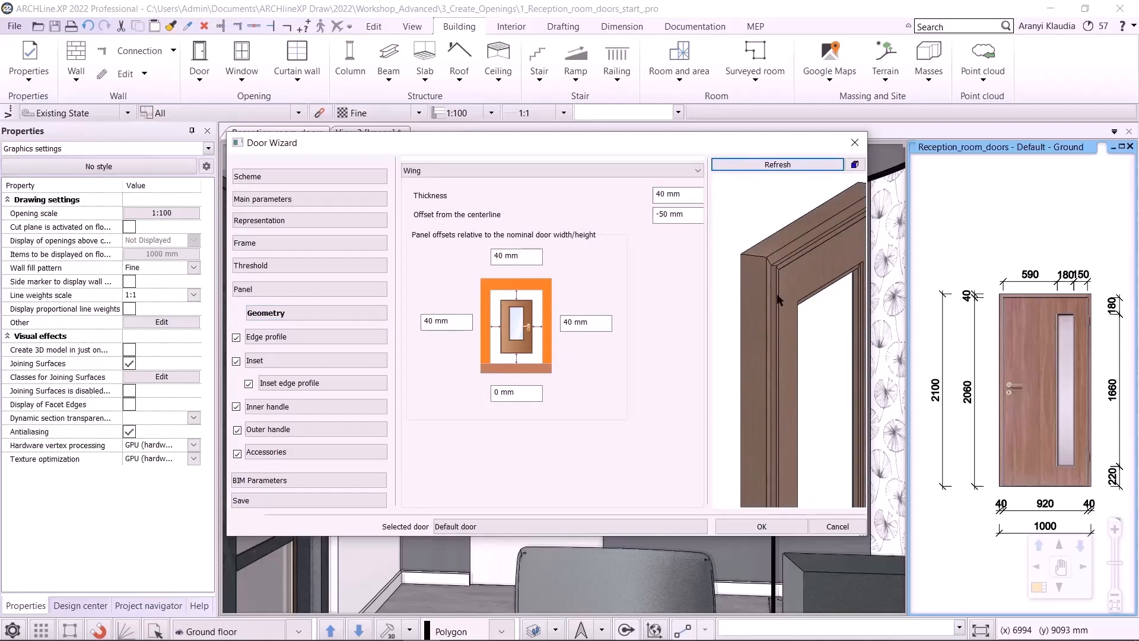
Step: Preview the door panel without its edge profile, turning the edge profile back on after the comparison
{"action": "left_click", "coordinate": [314, 335]}
{"action": "left_click", "coordinate": [236, 337]}
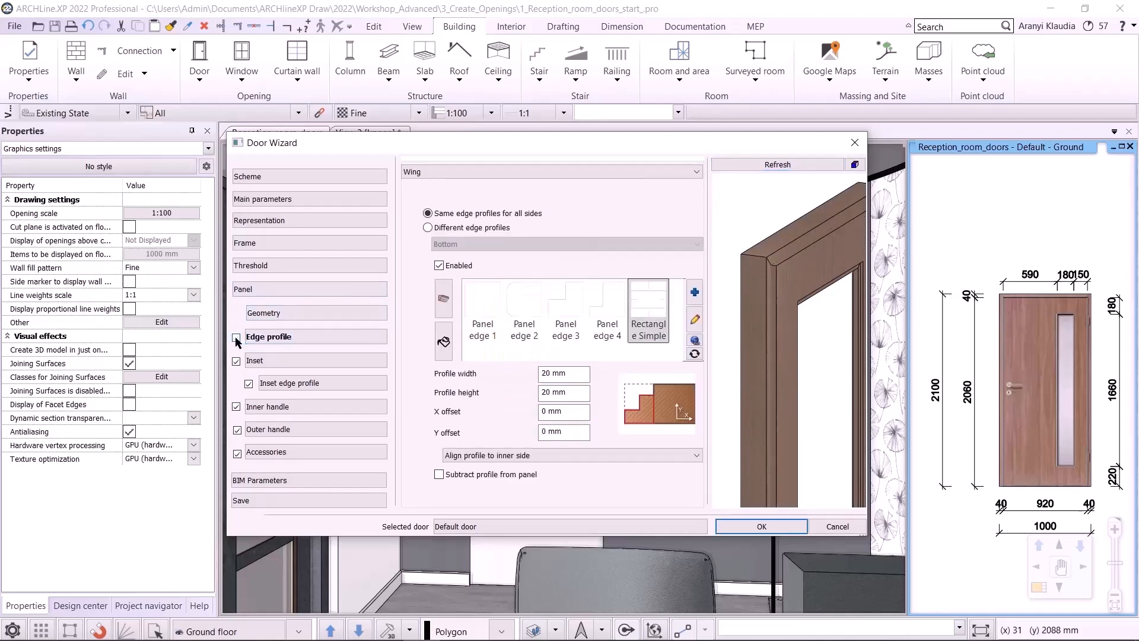
{"action": "left_click_drag", "start_coordinate": [769, 275], "coordinate": [743, 273]}
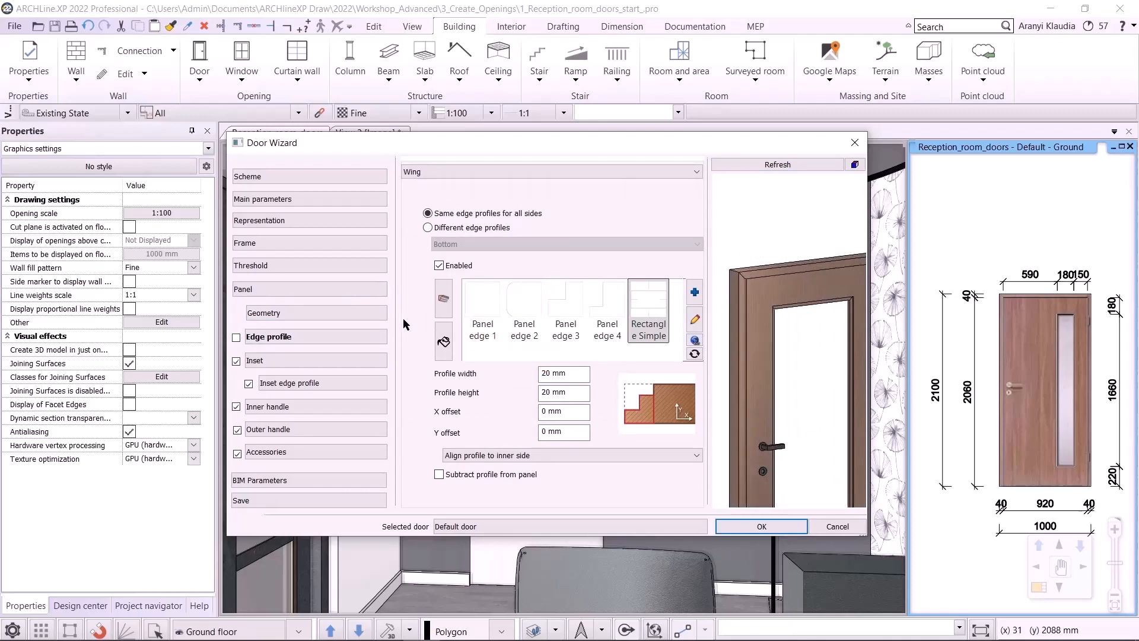
{"action": "left_click", "coordinate": [236, 337]}
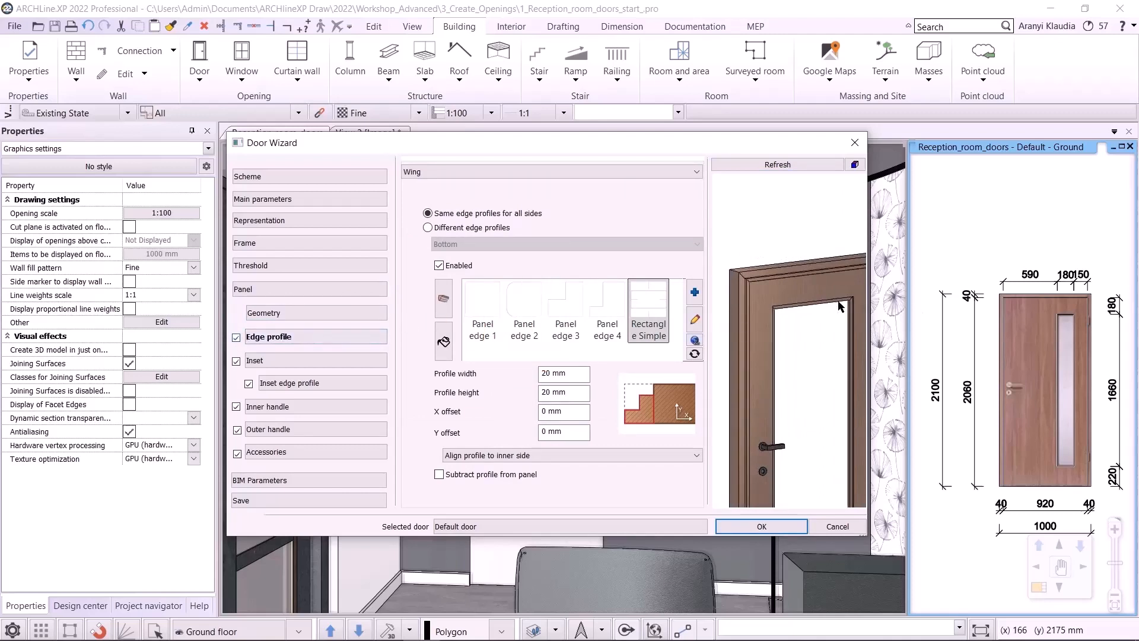
Step: Choose the Panel edge 3 profile for the door panel and show the panel open in 3D to inspect its edge
{"action": "left_click", "coordinate": [571, 320]}
{"action": "left_click", "coordinate": [263, 221]}
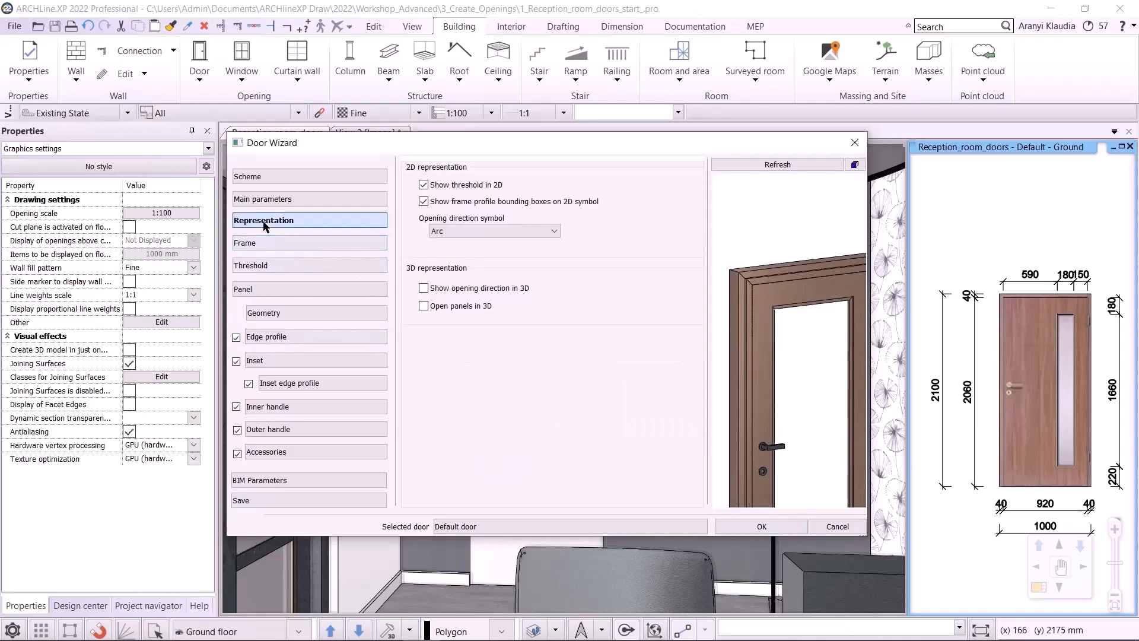
{"action": "left_click", "coordinate": [424, 306]}
{"action": "mouse_move", "coordinate": [852, 328]}
{"action": "left_mouse_down"}
{"action": "mouse_move", "coordinate": [725, 332]}
{"action": "mouse_move", "coordinate": [839, 315]}
{"action": "left_mouse_up"}
{"action": "scroll", "coordinate": [834, 316], "scroll_direction": "up", "scroll_amount": 1}
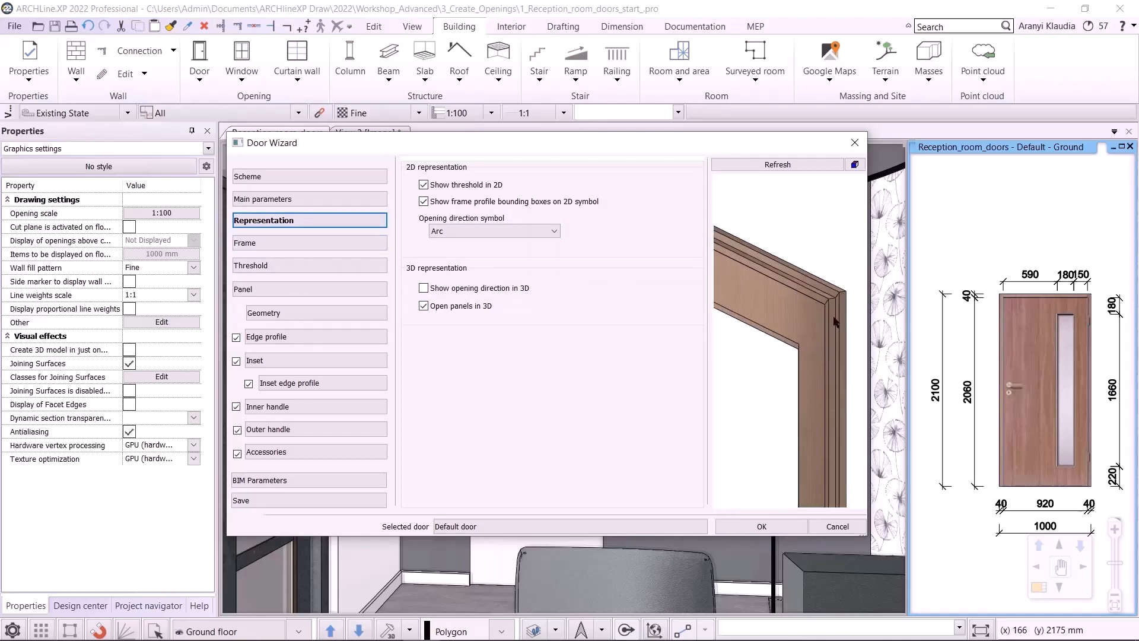
Step: Set the panel edge profile width to 20 mm, refresh the preview and turn off Open panels in 3D
{"action": "left_click", "coordinate": [291, 337]}
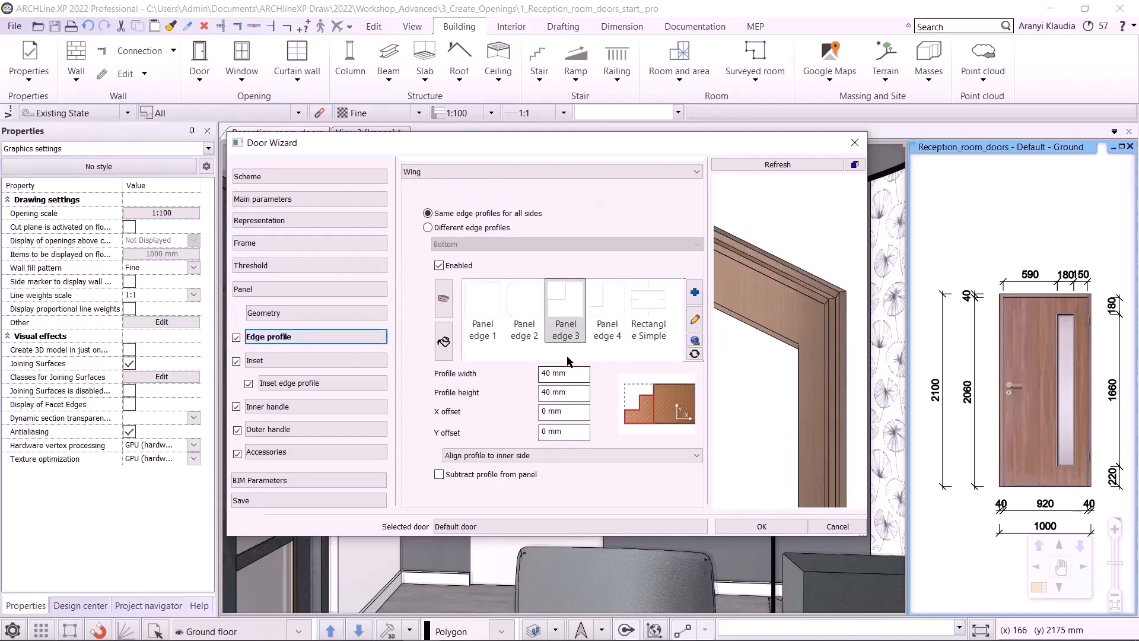
{"action": "left_click", "coordinate": [572, 372]}
{"action": "type", "text": "20"}
{"action": "key", "text": "Return"}
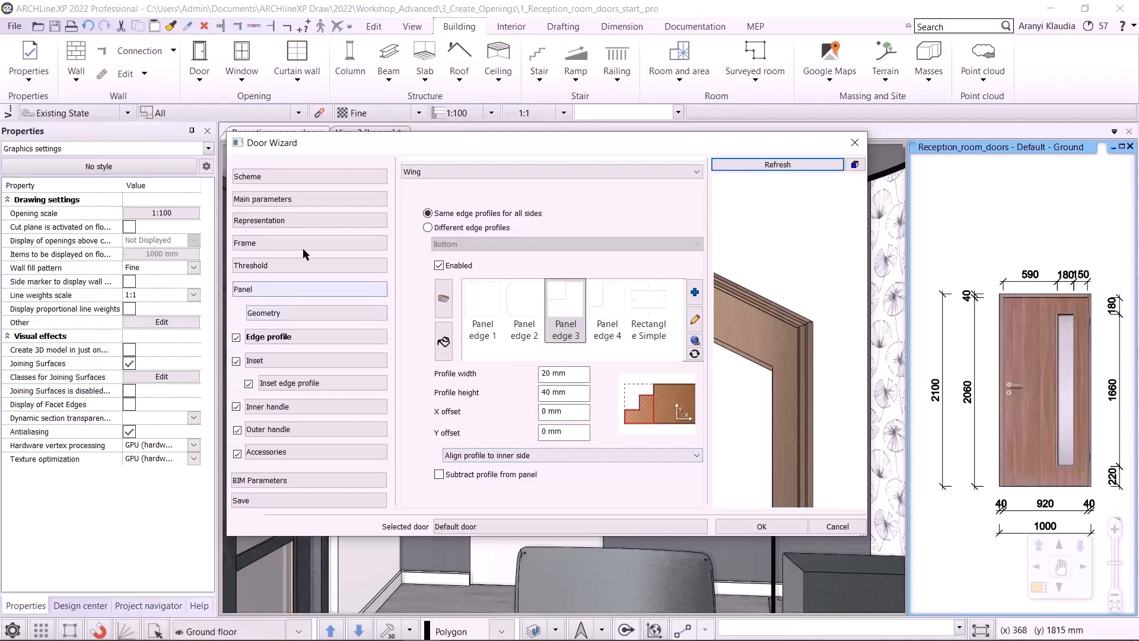
{"action": "left_click", "coordinate": [262, 221]}
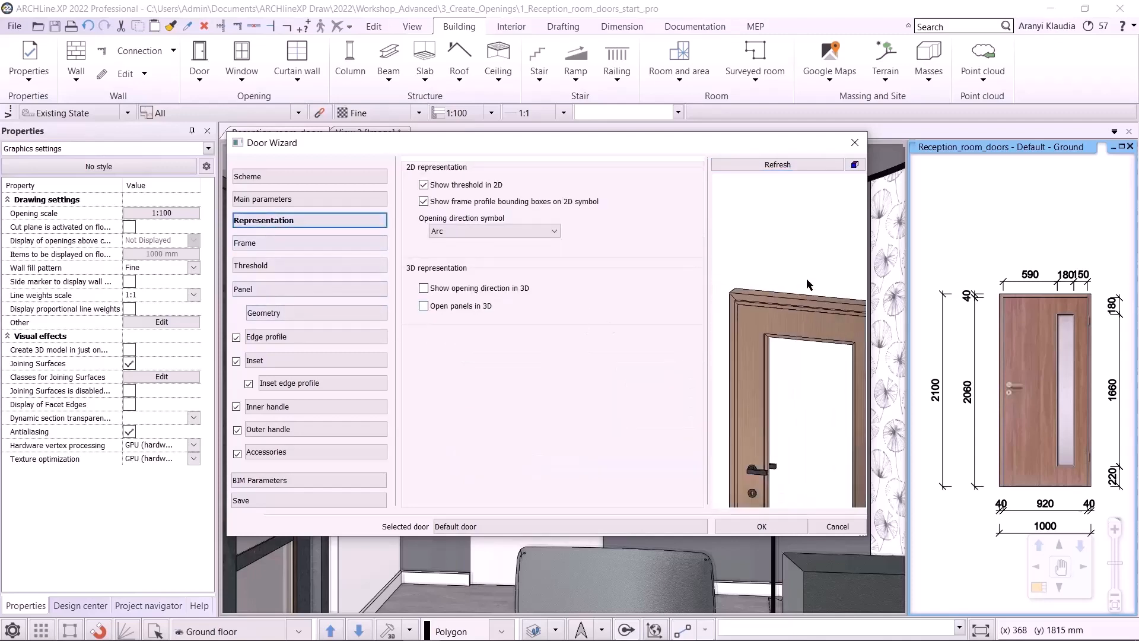
{"action": "scroll", "coordinate": [795, 290], "scroll_direction": "up", "scroll_amount": 3}
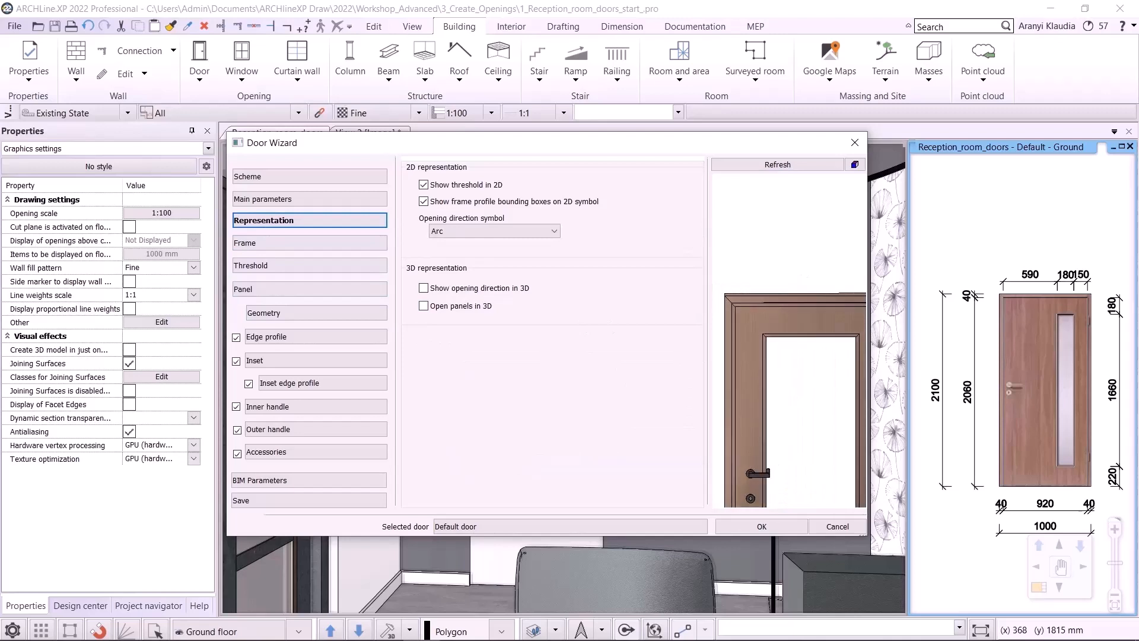
Step: Review the panel's inset settings, previewing the inset without offsets for all 4 sides and turning that option back on
{"action": "left_click", "coordinate": [301, 362]}
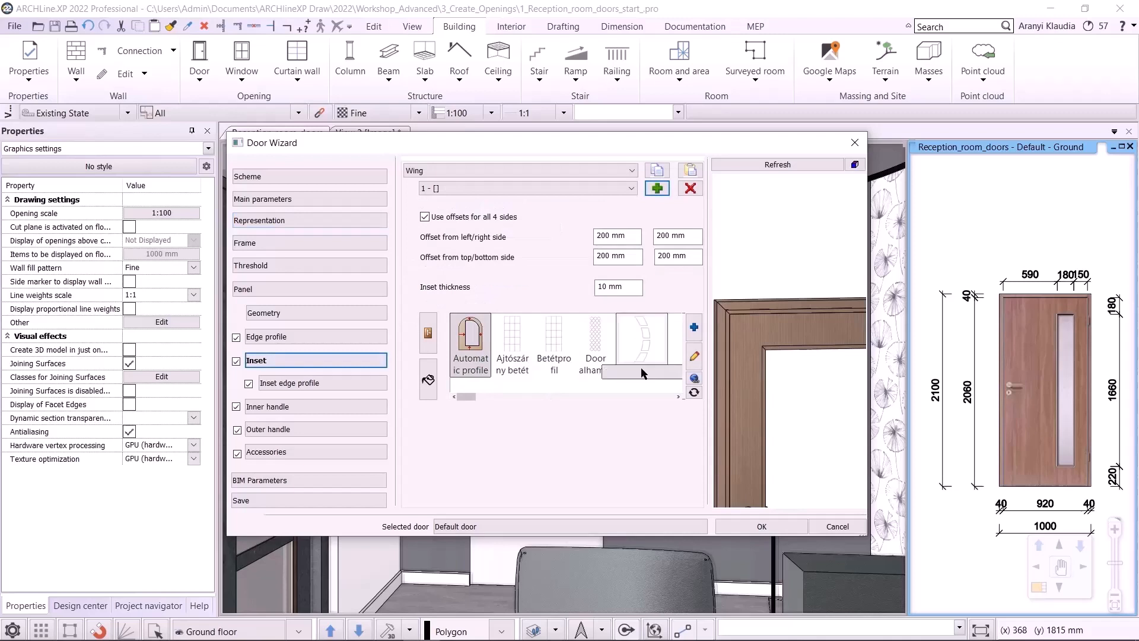
{"action": "scroll", "coordinate": [780, 356], "scroll_direction": "down", "scroll_amount": 3}
{"action": "middle_click_drag", "start_coordinate": [782, 364], "coordinate": [796, 290]}
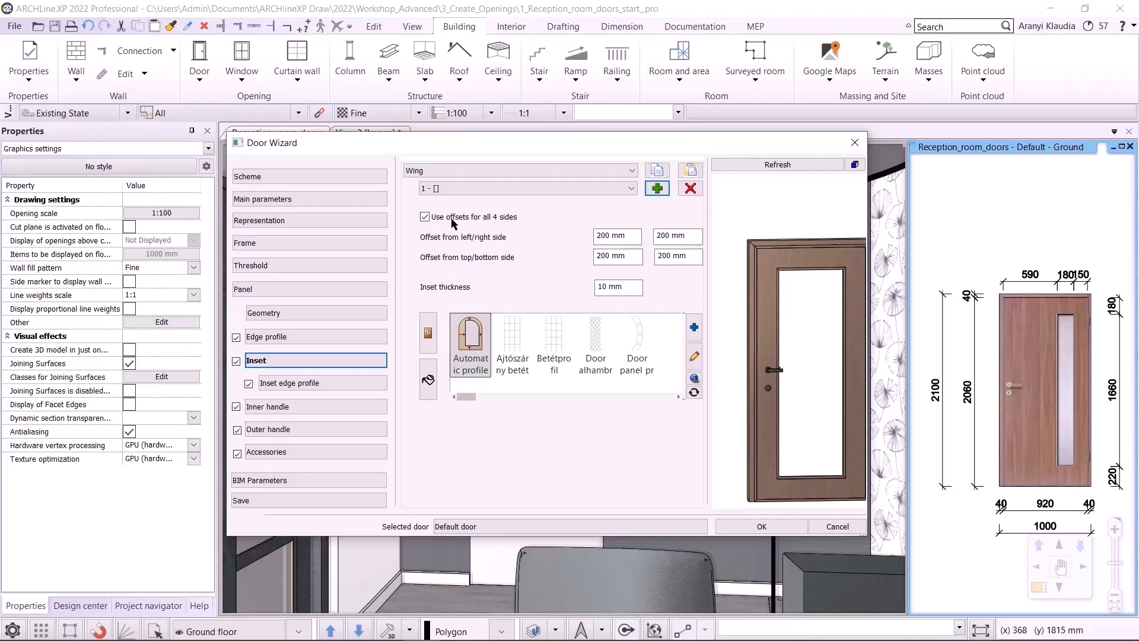
{"action": "left_click", "coordinate": [425, 217]}
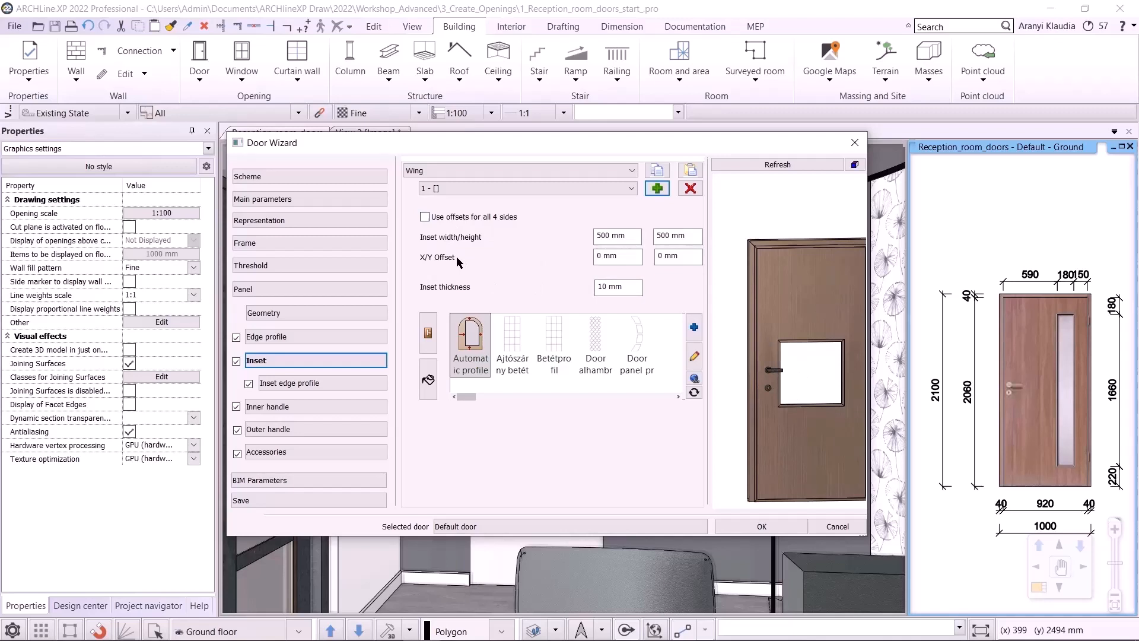
{"action": "left_click", "coordinate": [440, 218]}
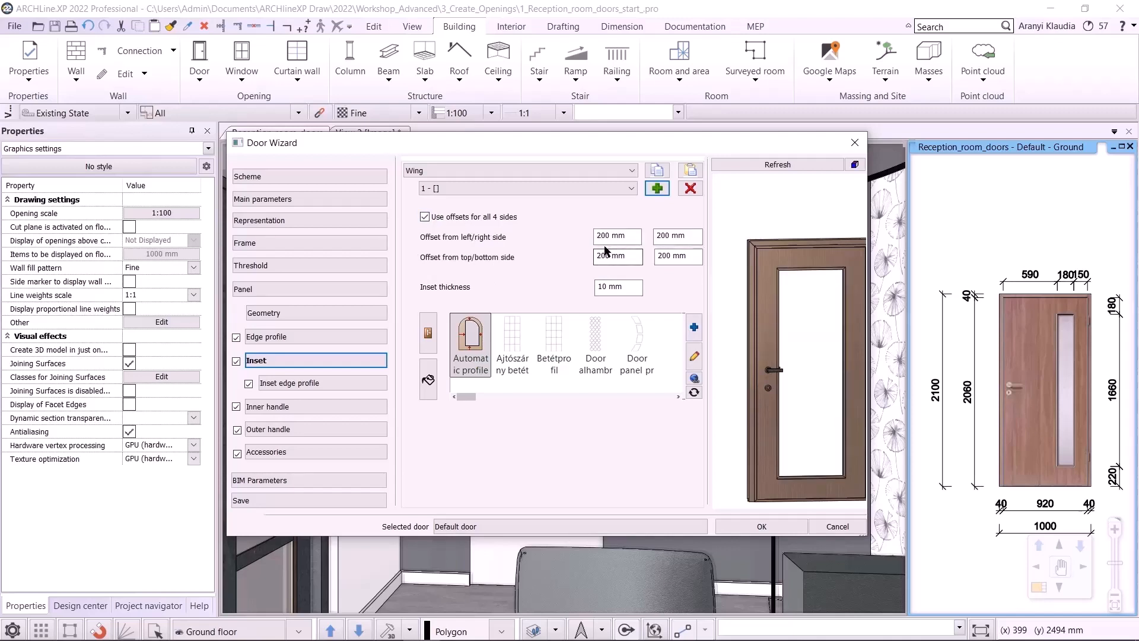
Step: Open the inset's left side offset for editing
{"action": "left_click_drag", "start_coordinate": [627, 239], "coordinate": [553, 231]}
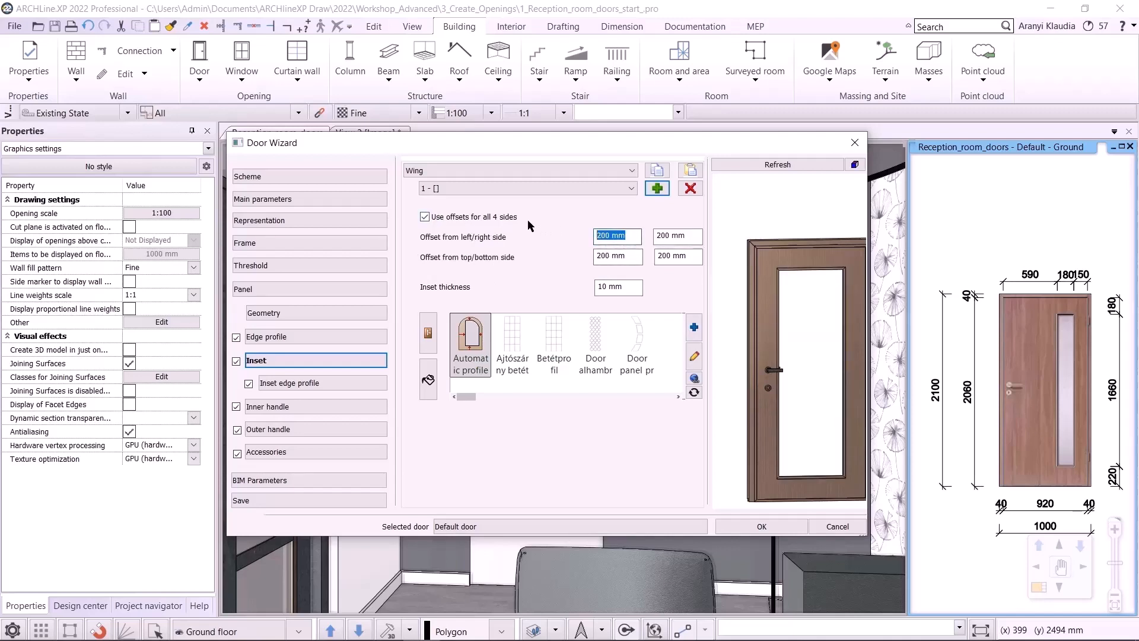
Step: Set the inset offsets to 590 mm and 150 mm for left/right, and 220 mm and 180 mm for top/bottom, and refresh the preview
{"action": "type", "text": "590"}
{"action": "left_click", "coordinate": [688, 237]}
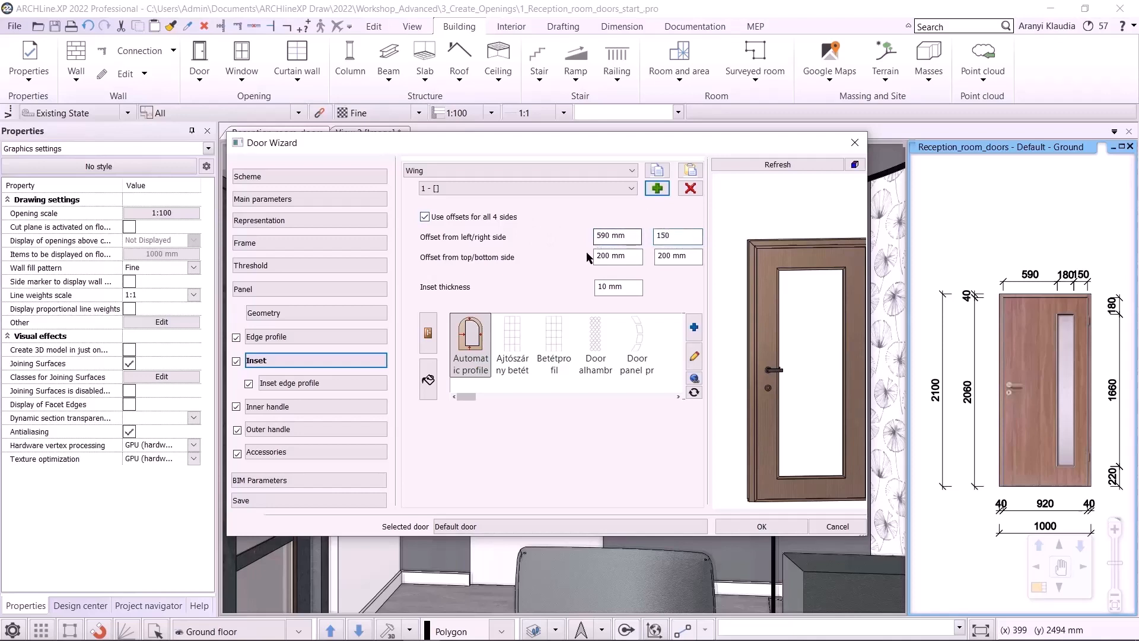
{"action": "left_click_drag", "start_coordinate": [633, 255], "coordinate": [516, 266]}
{"action": "type", "text": "220"}
{"action": "key", "text": "Tab"}
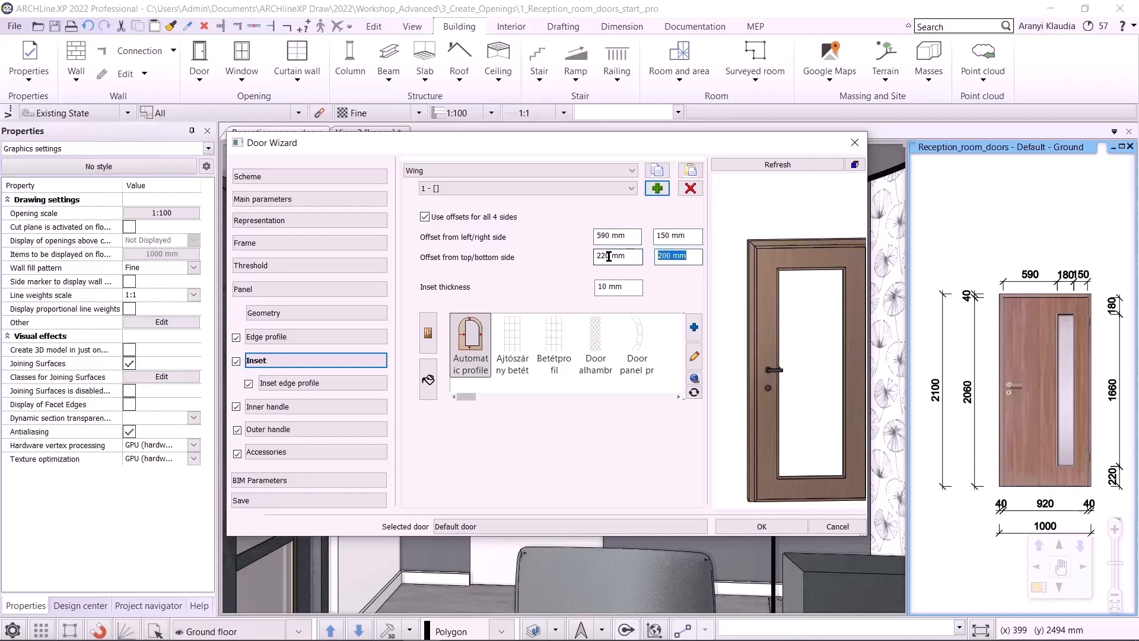
{"action": "type", "text": "180"}
{"action": "key", "text": "Tab"}
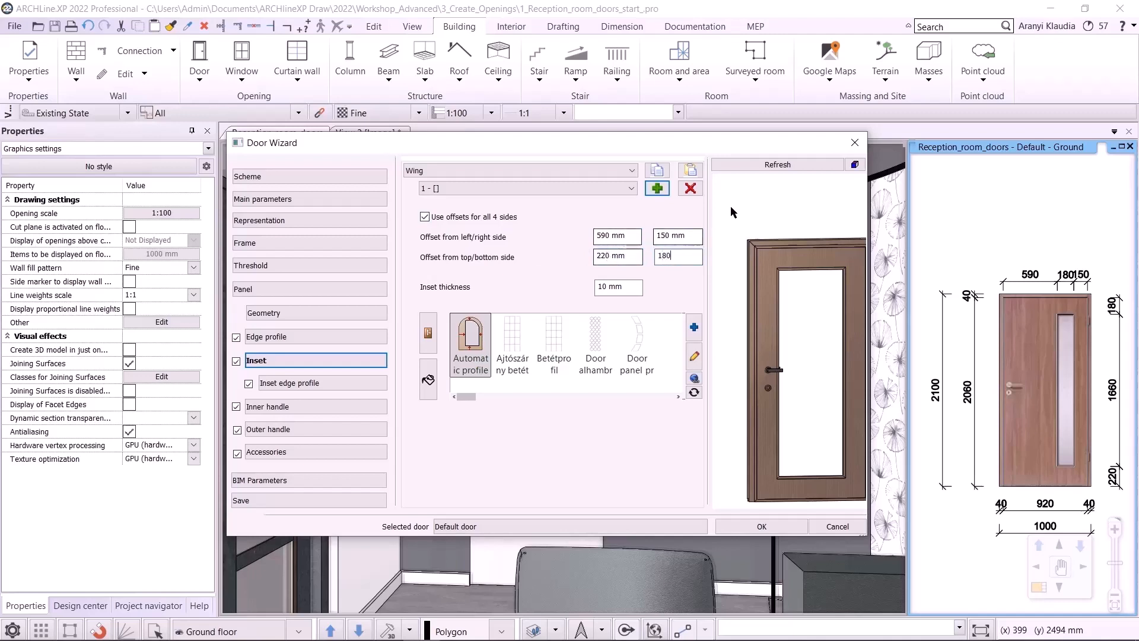
{"action": "left_click", "coordinate": [778, 165]}
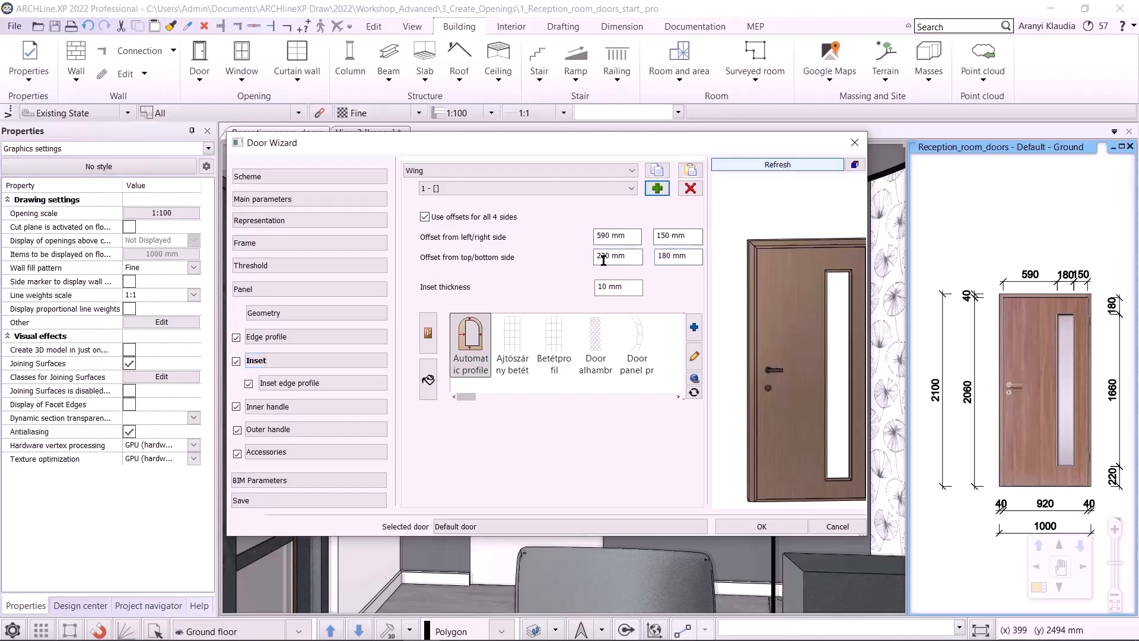
Step: Set the inset thickness to 5 mm and refresh the door preview
{"action": "left_click", "coordinate": [605, 288]}
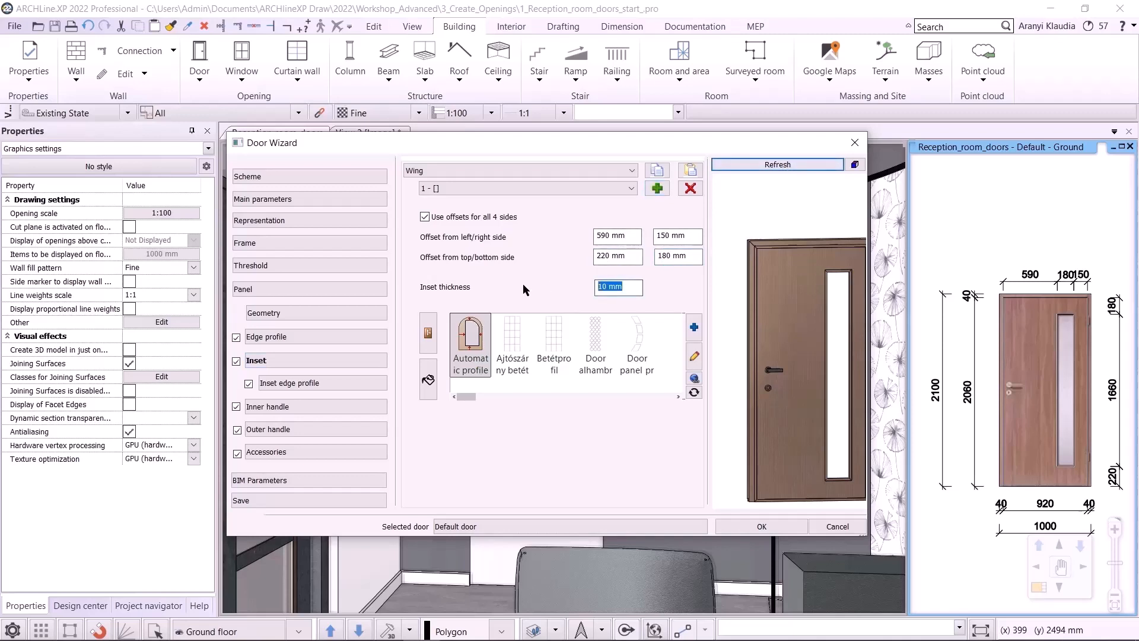
{"action": "type", "text": "5"}
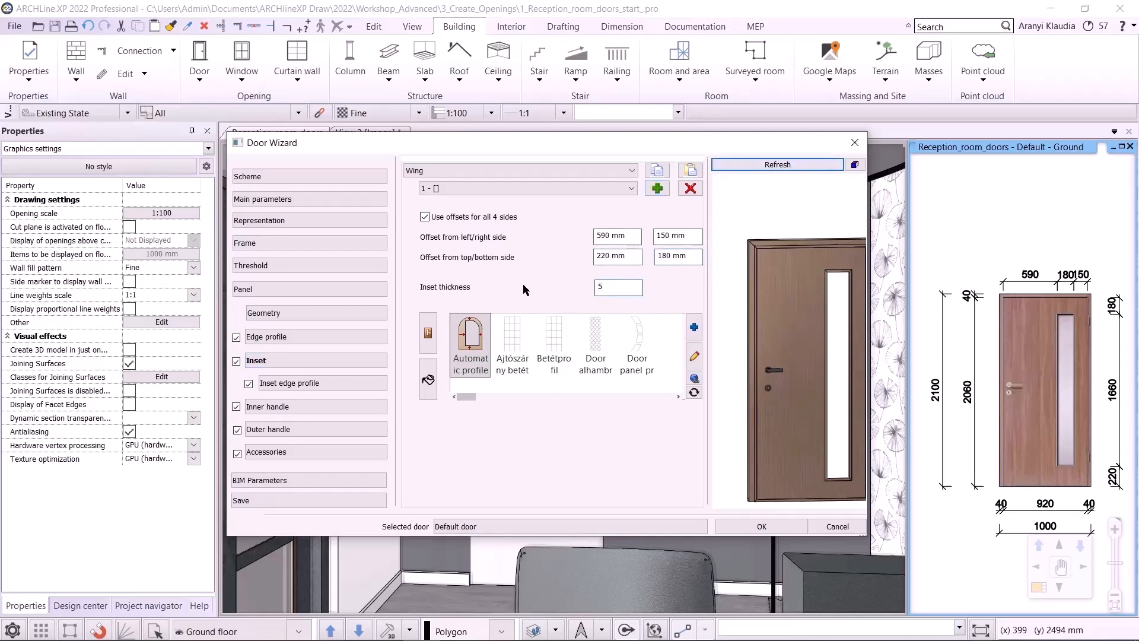
{"action": "left_click", "coordinate": [736, 169]}
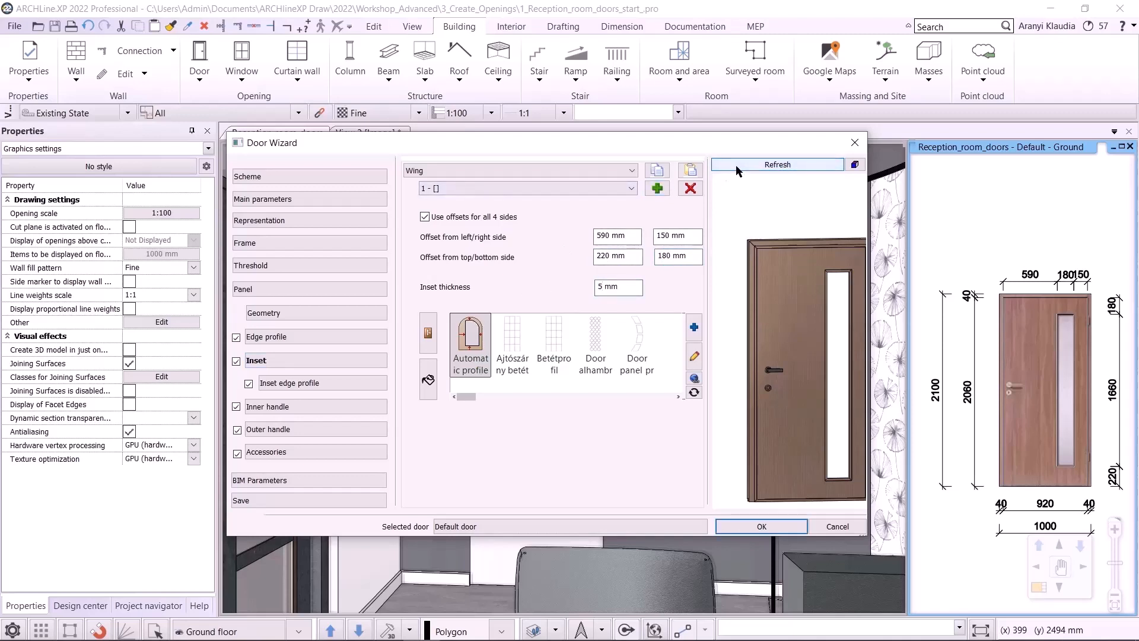
Step: Search the material library for "milky" and apply the Milkyglass material to the inset
{"action": "left_click", "coordinate": [428, 380]}
{"action": "left_click", "coordinate": [695, 327]}
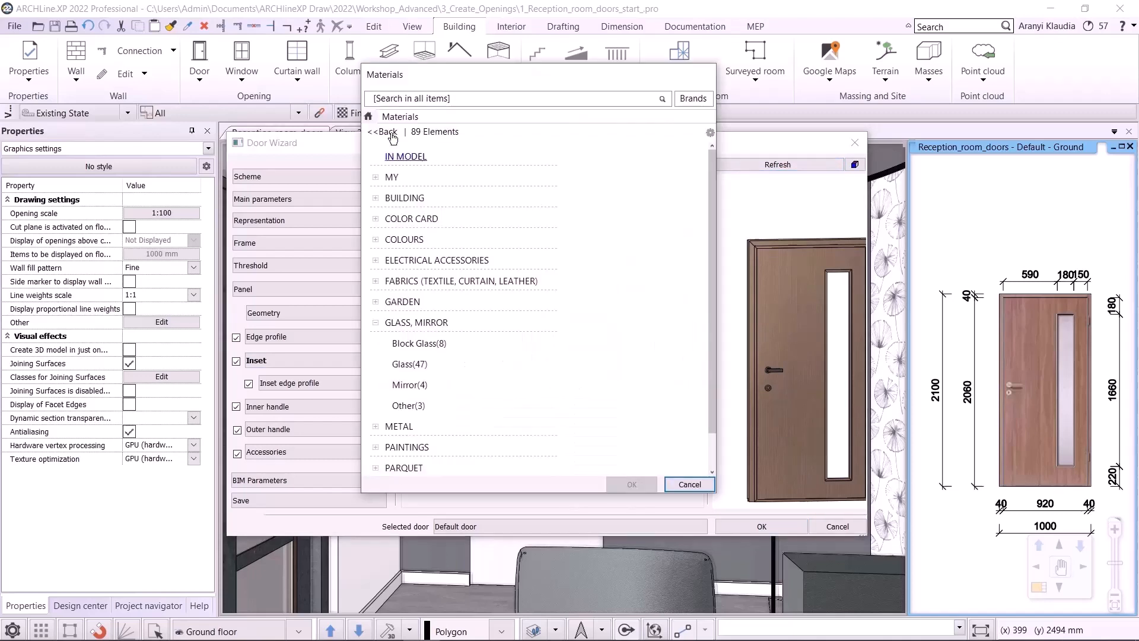
{"action": "left_click", "coordinate": [402, 102]}
{"action": "type", "text": "milky"}
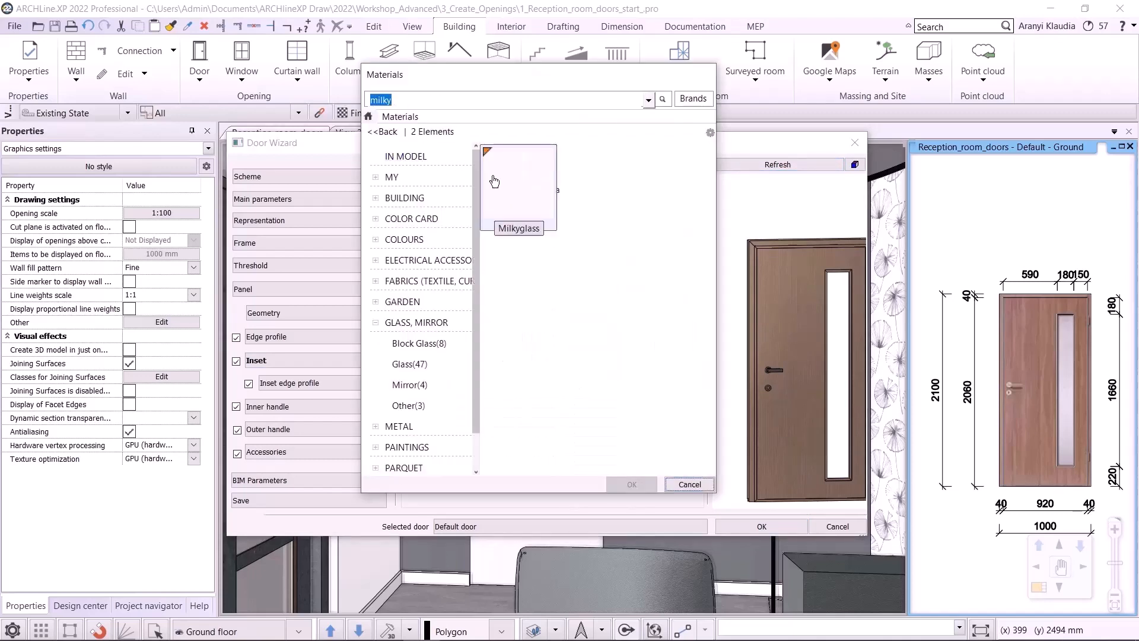
{"action": "left_click", "coordinate": [501, 175]}
{"action": "left_click", "coordinate": [632, 484]}
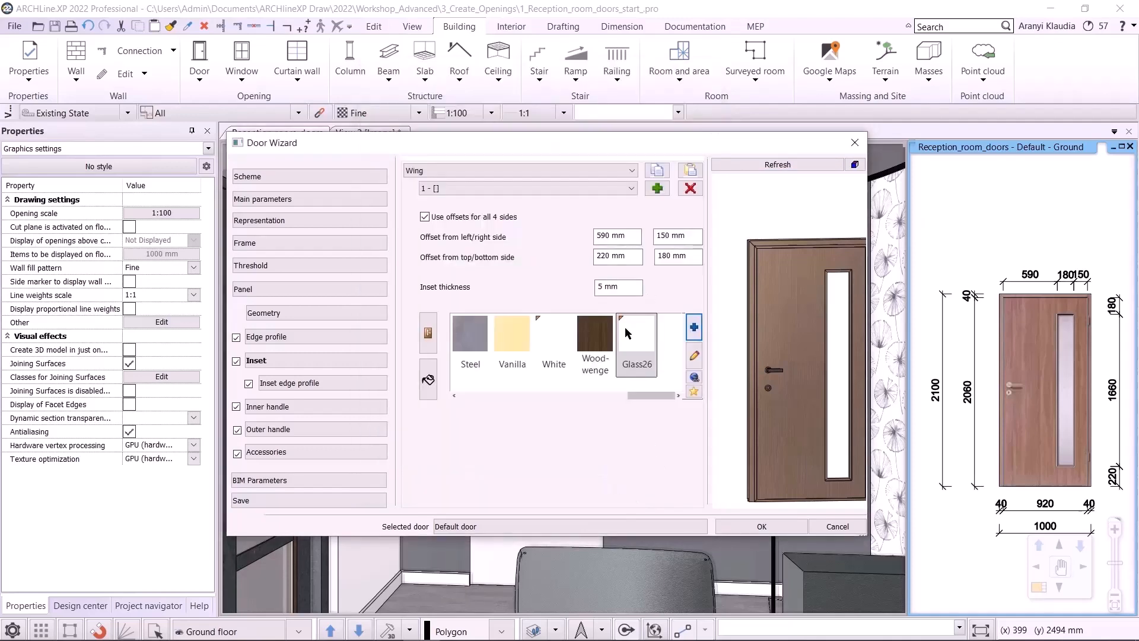
Step: Replace the inset's simple rectangular edge profile with the panel inset edge profile that has slightly rounded corners
{"action": "left_click", "coordinate": [306, 383]}
{"action": "scroll", "coordinate": [830, 279], "scroll_direction": "up", "scroll_amount": 5}
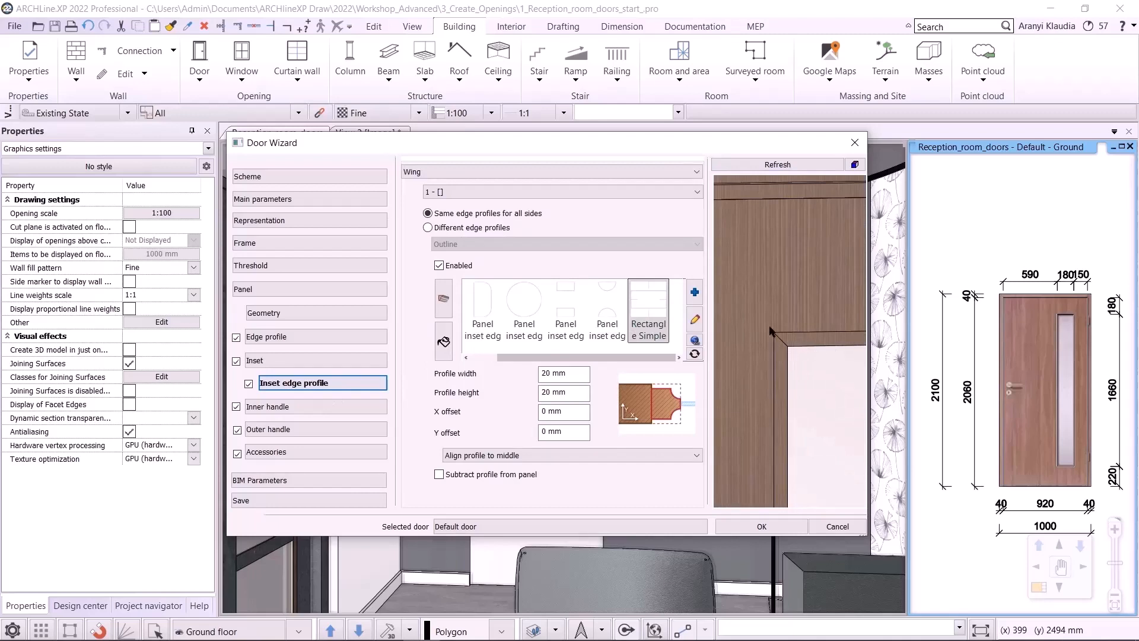
{"action": "scroll", "coordinate": [770, 327], "scroll_direction": "down", "scroll_amount": 1}
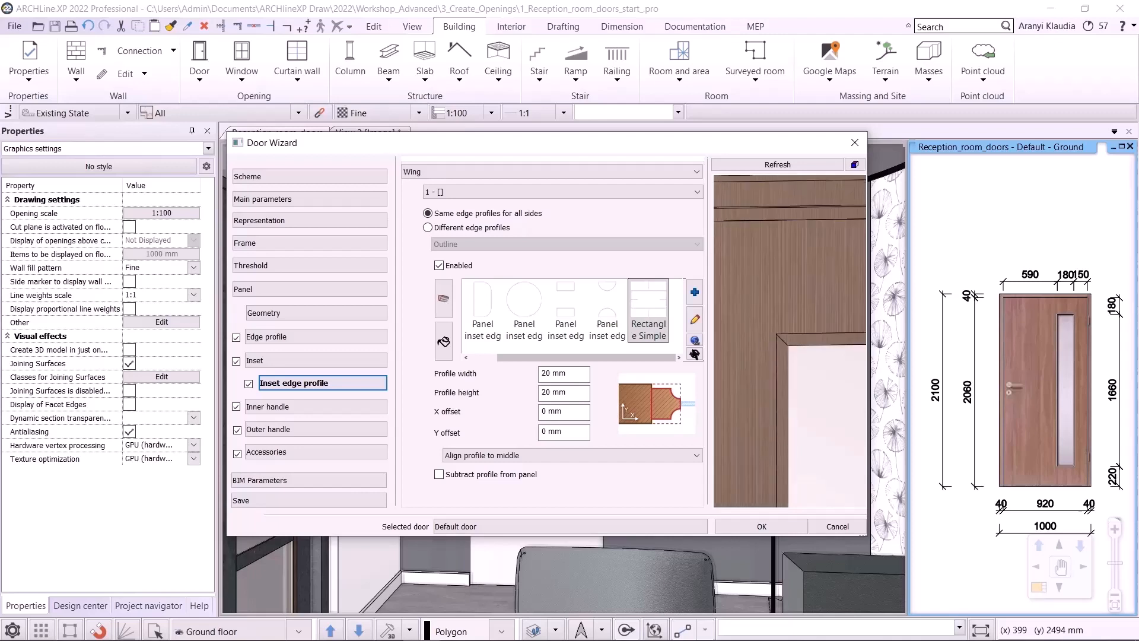
{"action": "left_click_drag", "start_coordinate": [650, 359], "coordinate": [629, 348]}
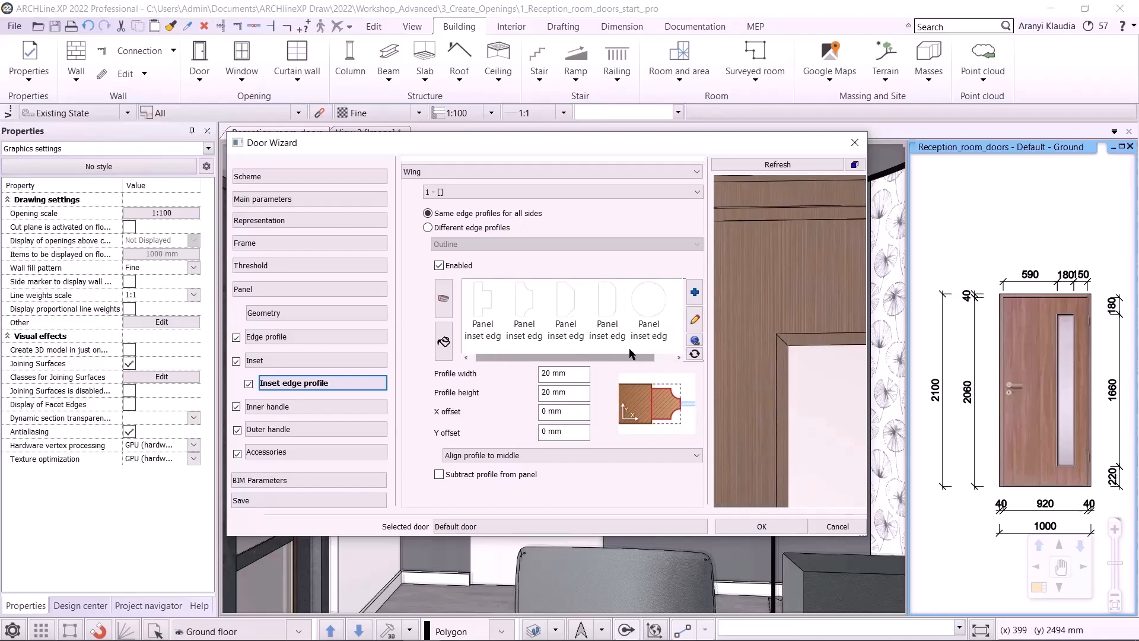
{"action": "left_click", "coordinate": [614, 314]}
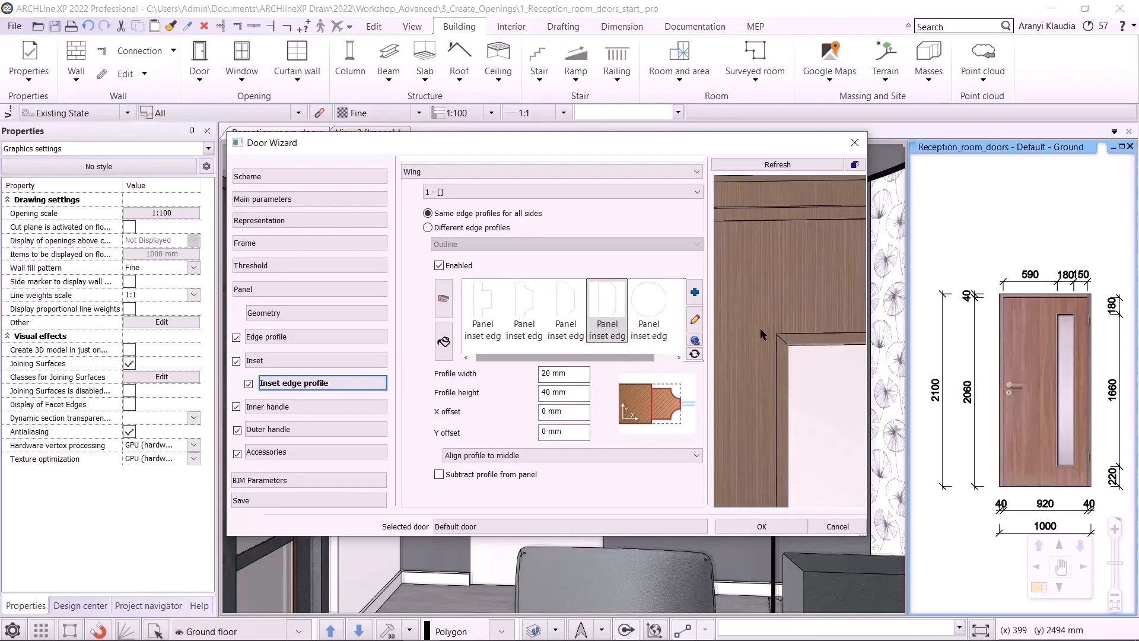
{"action": "scroll", "coordinate": [790, 344], "scroll_direction": "down", "scroll_amount": 2}
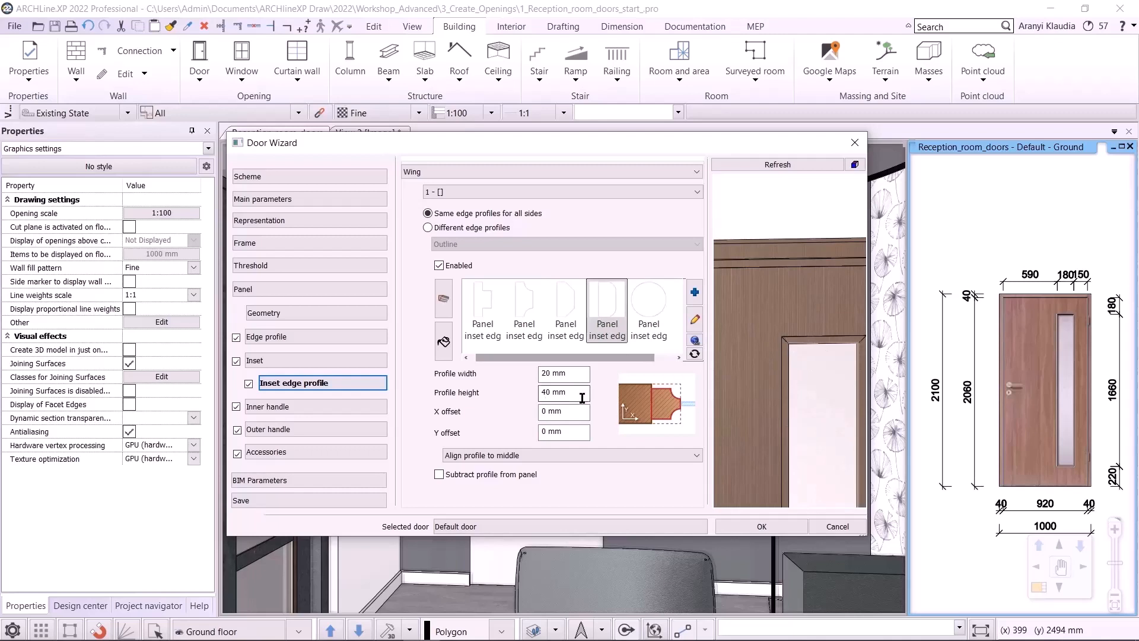
Step: Set the inset edge profile height to 50 mm and inspect the refreshed door preview
{"action": "left_click_drag", "start_coordinate": [582, 396], "coordinate": [360, 402]}
{"action": "type", "text": "50"}
{"action": "left_click", "coordinate": [778, 165]}
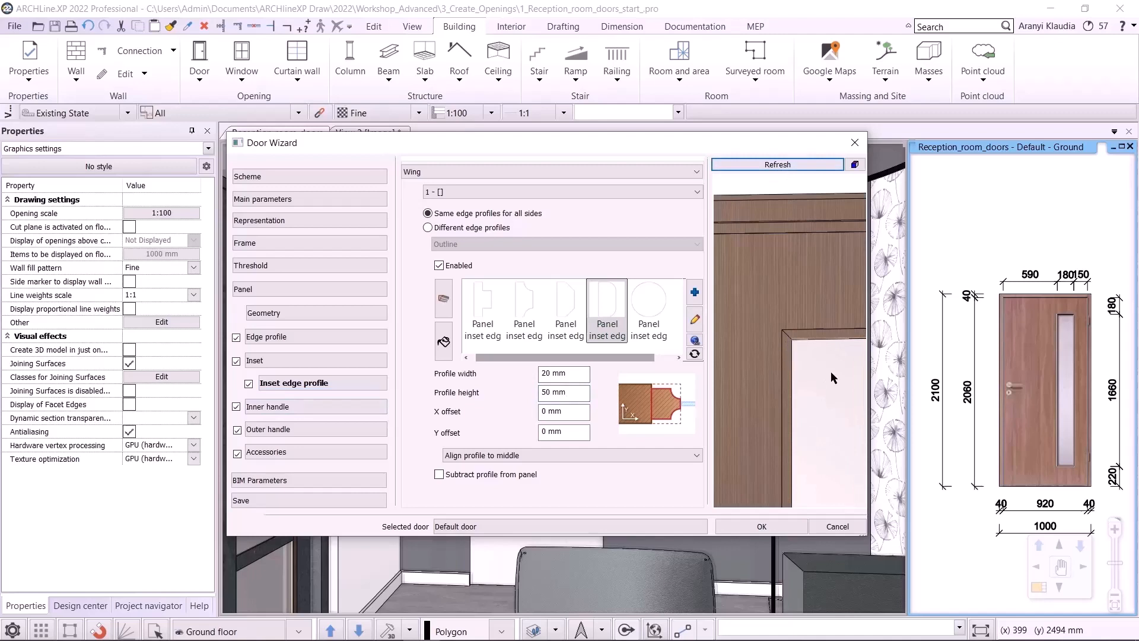
{"action": "scroll", "coordinate": [804, 350], "scroll_direction": "down", "scroll_amount": 2}
{"action": "left_click_drag", "start_coordinate": [760, 234], "coordinate": [774, 322]}
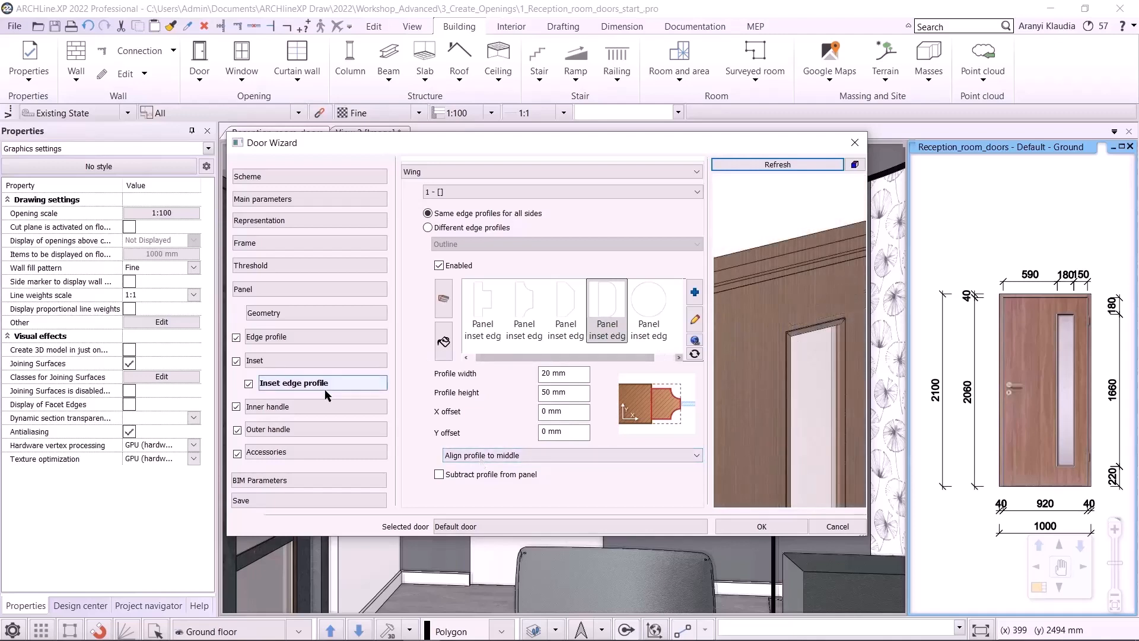
Step: Assign the BRONZE_LIGHT0 material to the inner door handle
{"action": "left_click", "coordinate": [308, 405]}
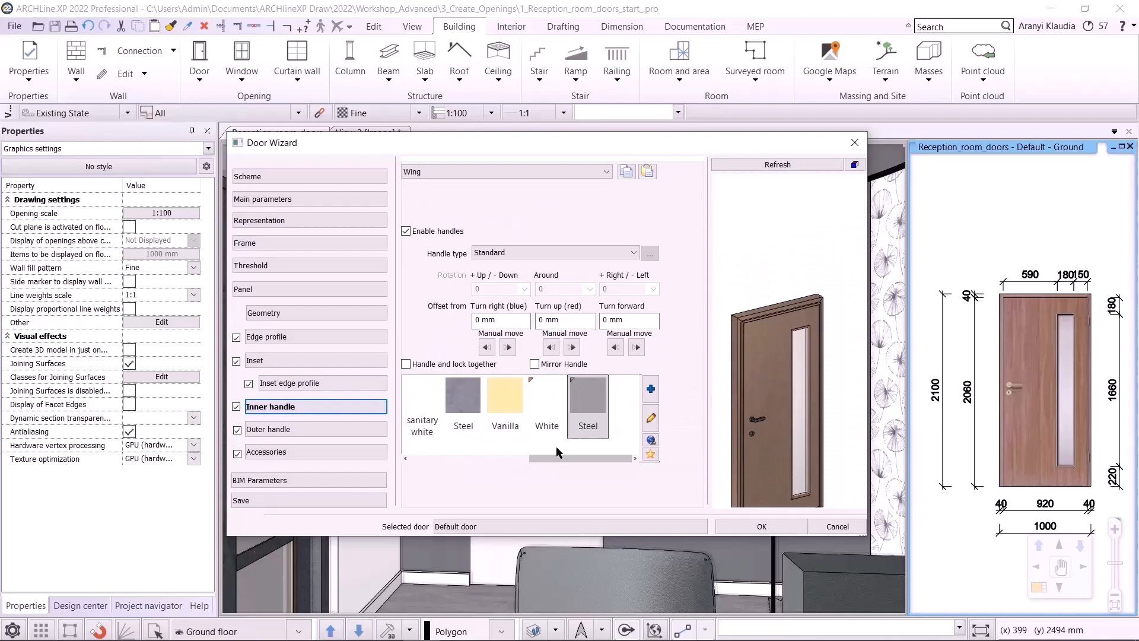
{"action": "left_click_drag", "start_coordinate": [561, 461], "coordinate": [452, 459]}
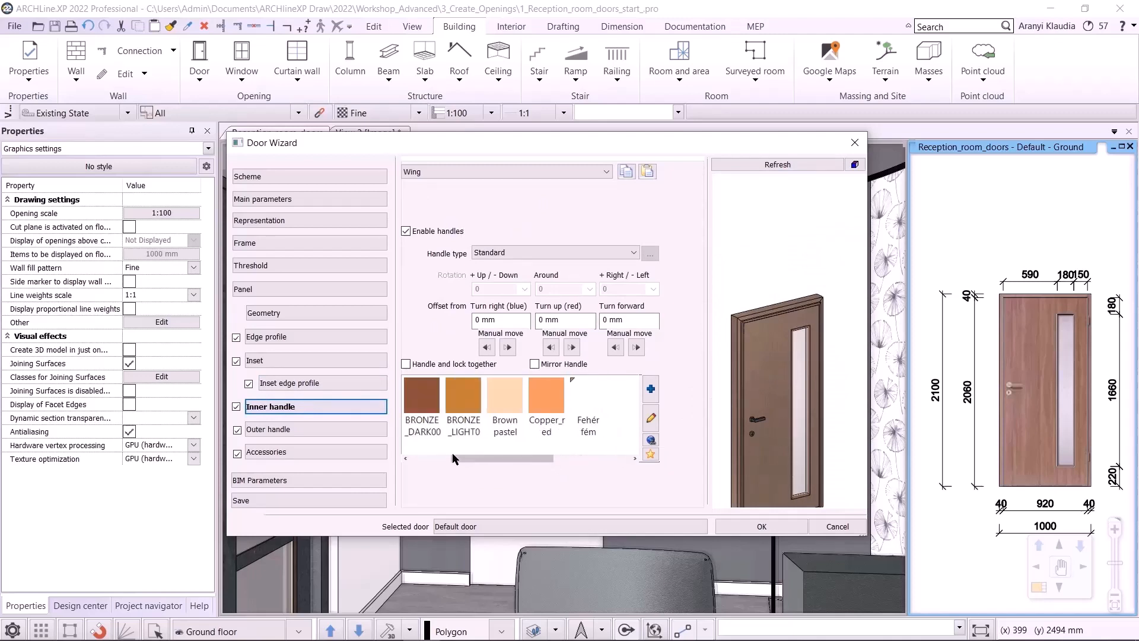
{"action": "left_click", "coordinate": [469, 410]}
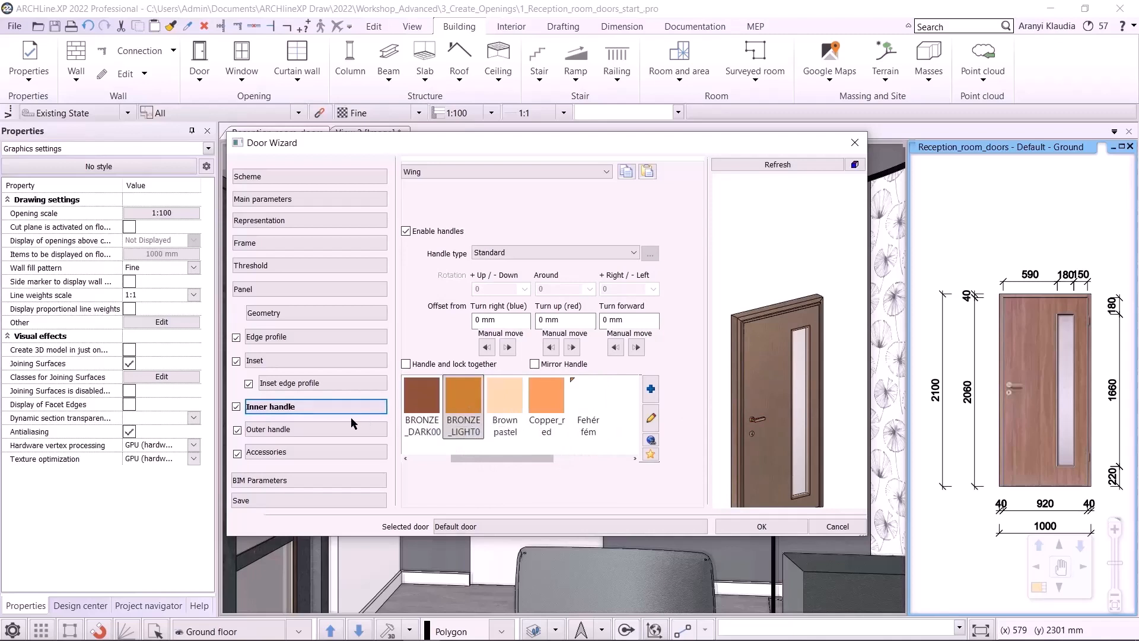
Step: Change the outer handle type to Sphere shaped and give it the BRONZE_LIGHT0 material
{"action": "left_click", "coordinate": [273, 429]}
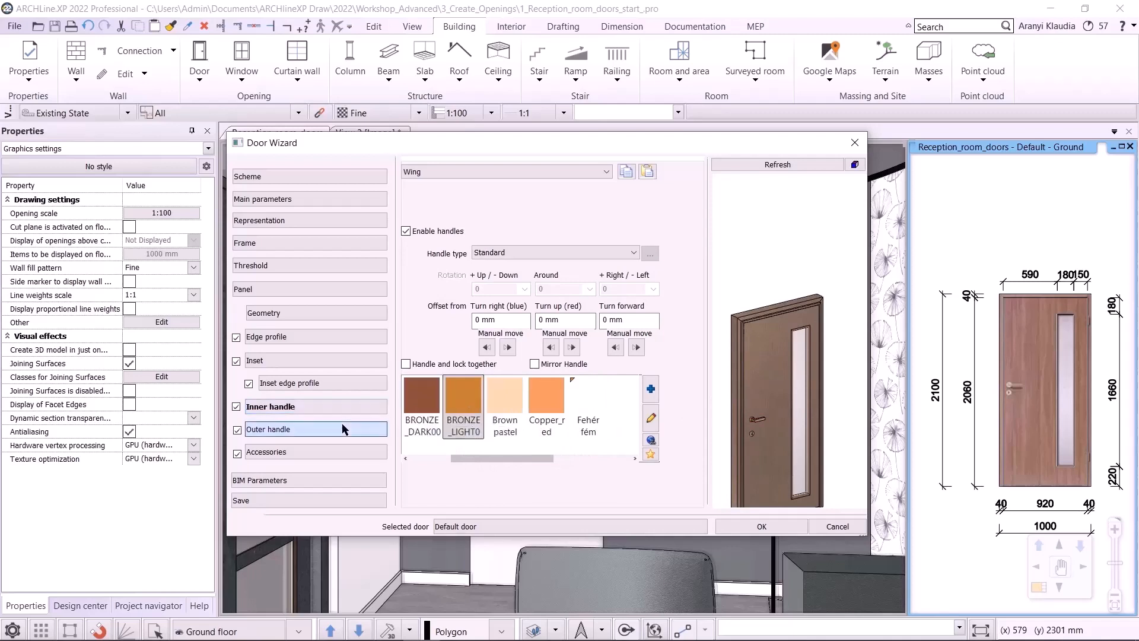
{"action": "left_click", "coordinate": [555, 253]}
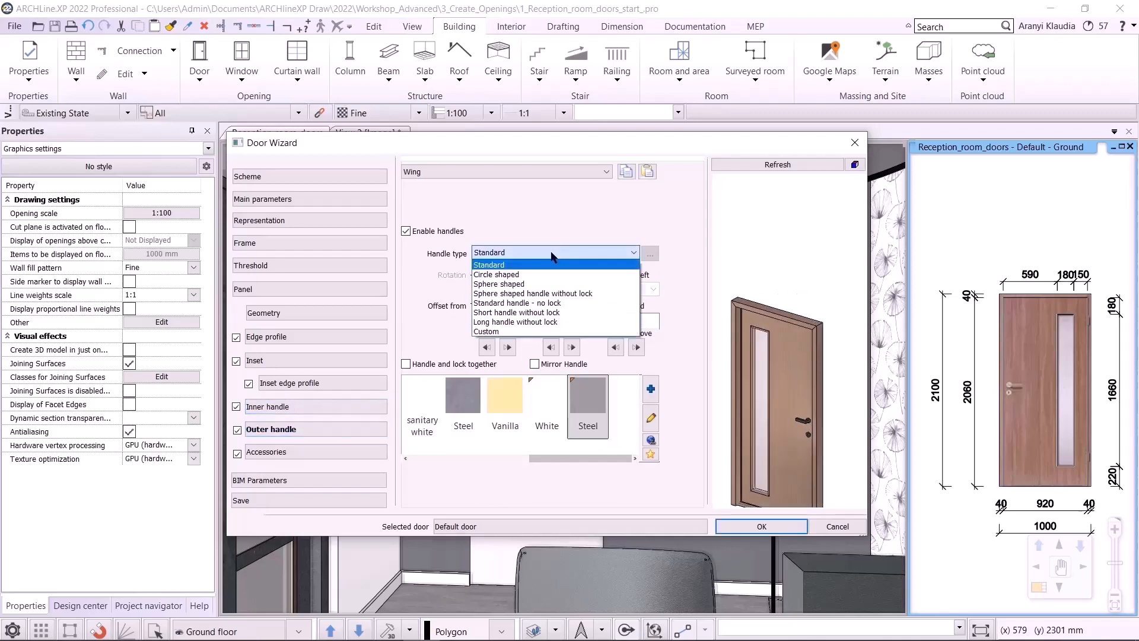
{"action": "left_click", "coordinate": [540, 285]}
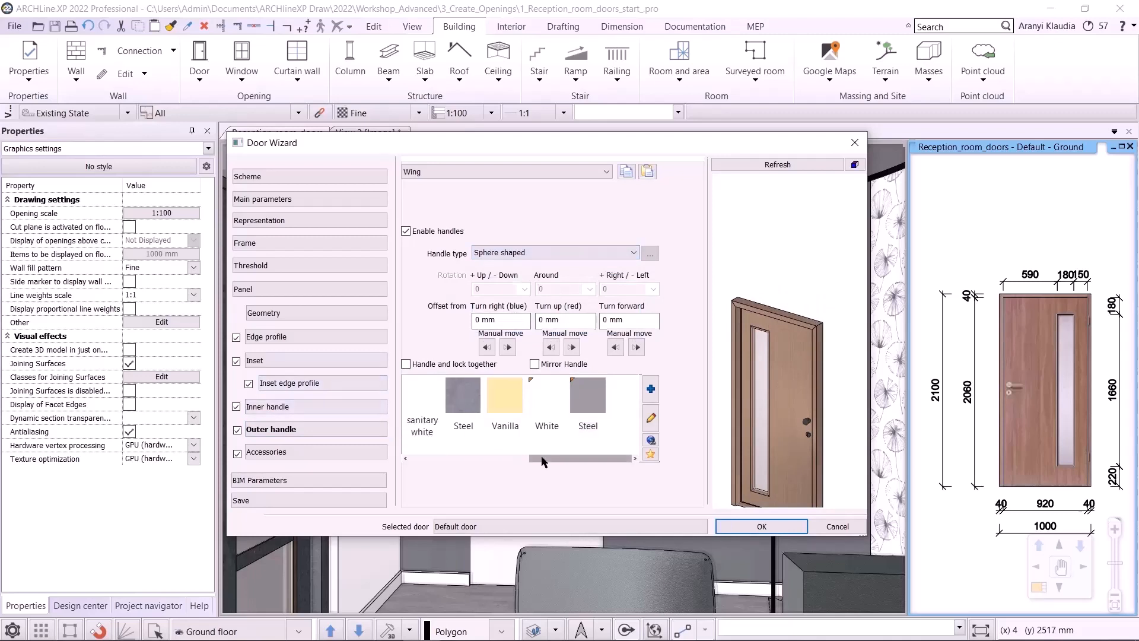
{"action": "left_click_drag", "start_coordinate": [541, 461], "coordinate": [455, 459]}
{"action": "left_click", "coordinate": [505, 399]}
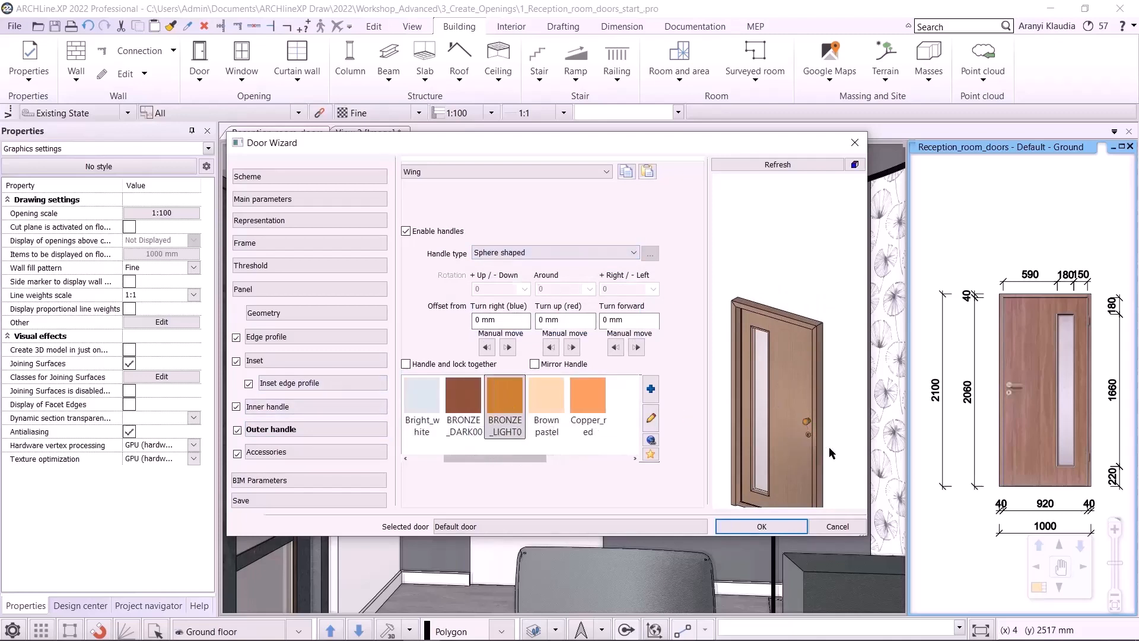
{"action": "middle_click_drag", "start_coordinate": [829, 448], "coordinate": [801, 427]}
{"action": "scroll", "coordinate": [698, 394], "scroll_direction": "down", "scroll_amount": 1}
{"action": "scroll", "coordinate": [819, 454], "scroll_direction": "down", "scroll_amount": 2}
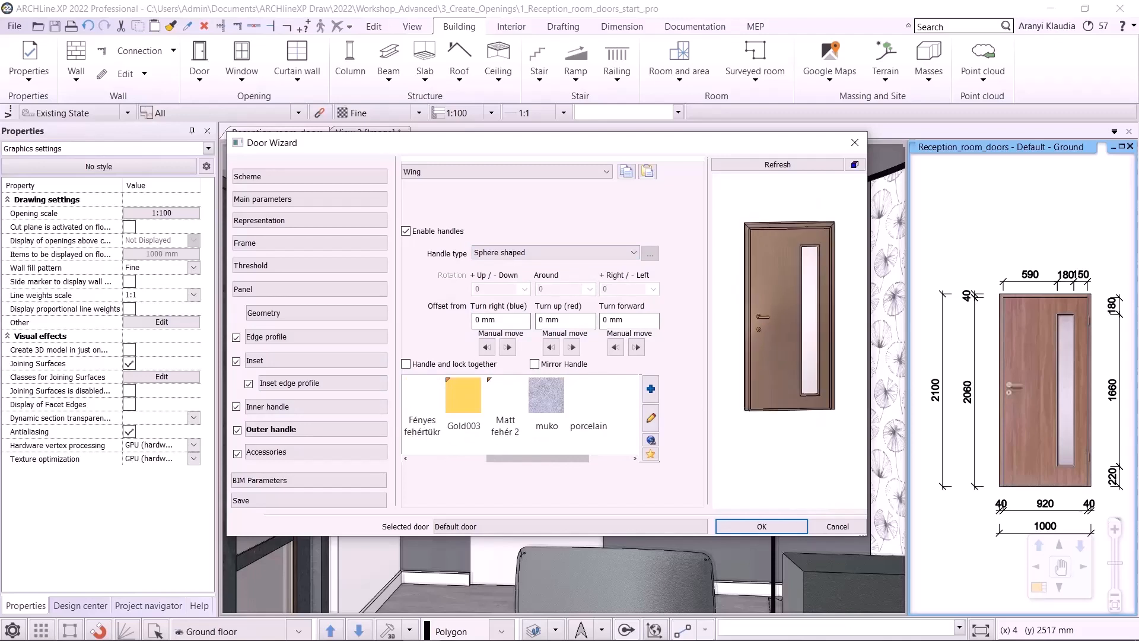
Step: Save the door to the library as Jafholz1 in category INDOOR, sub category Jafholz_doors
{"action": "left_click", "coordinate": [294, 454]}
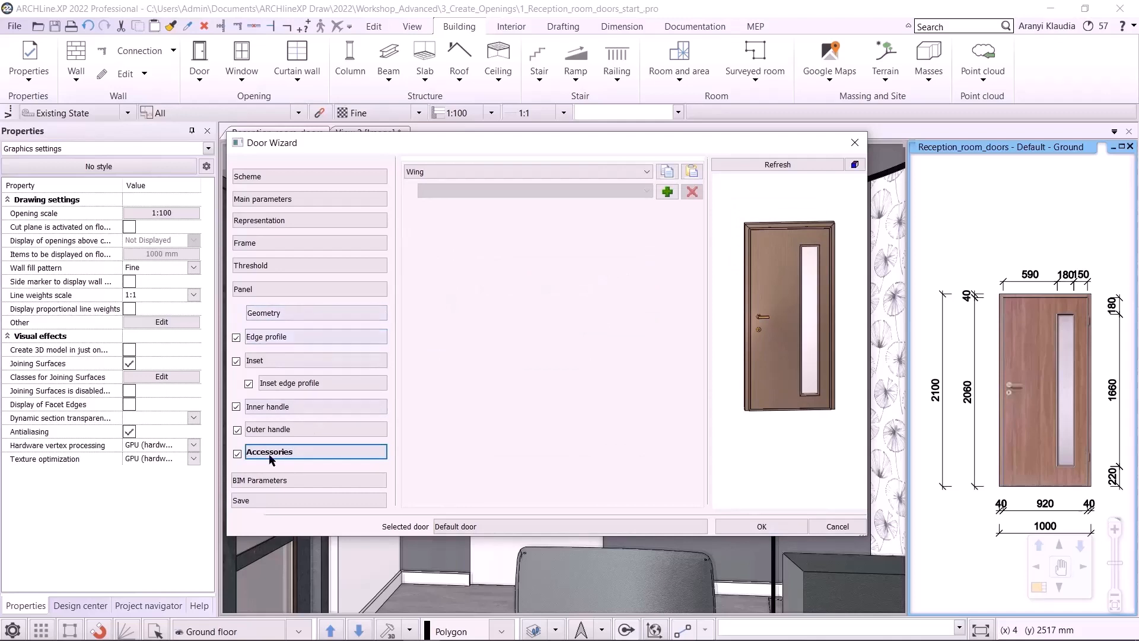
{"action": "left_click", "coordinate": [275, 503]}
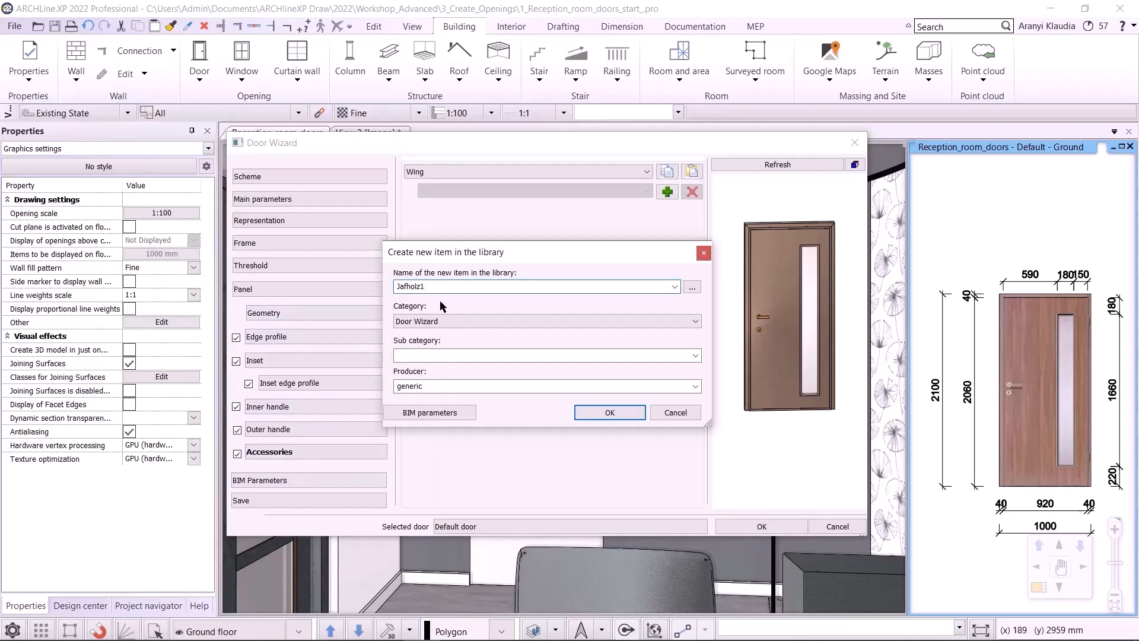
{"action": "left_click", "coordinate": [489, 324]}
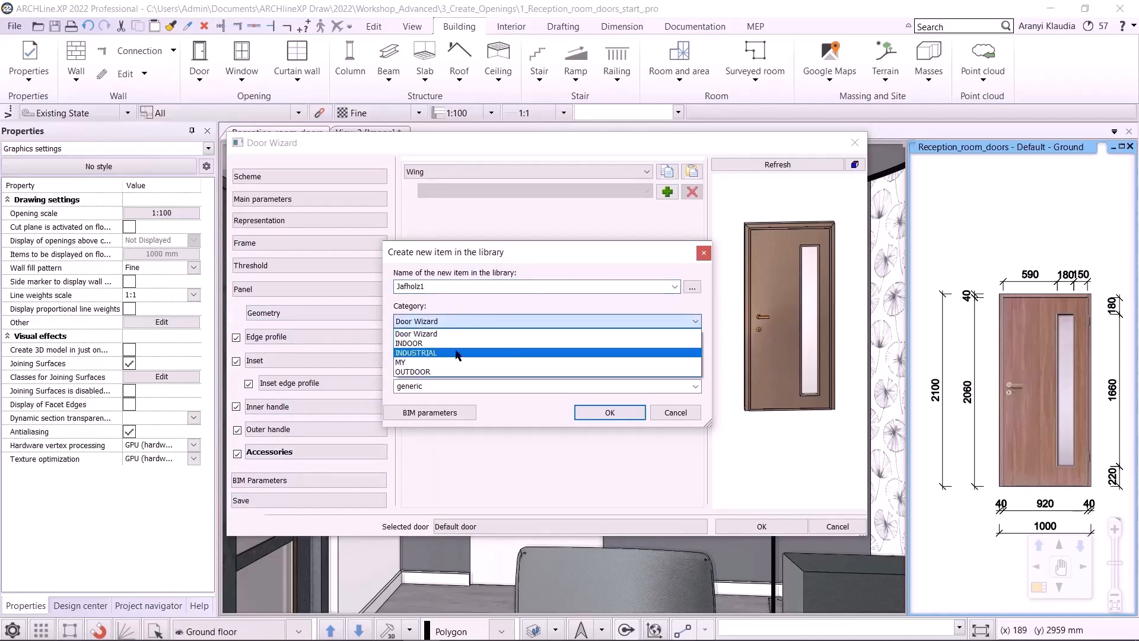
{"action": "left_click", "coordinate": [469, 343]}
{"action": "left_click", "coordinate": [447, 354]}
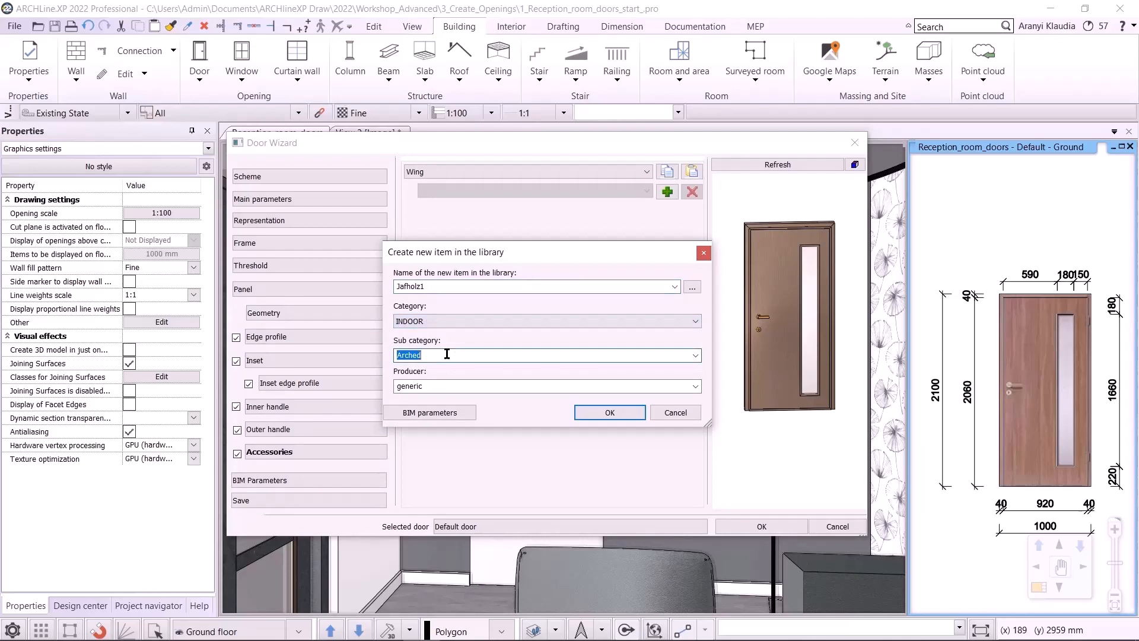
{"action": "type", "text": "Jafholz_doors"}
{"action": "left_click", "coordinate": [604, 416]}
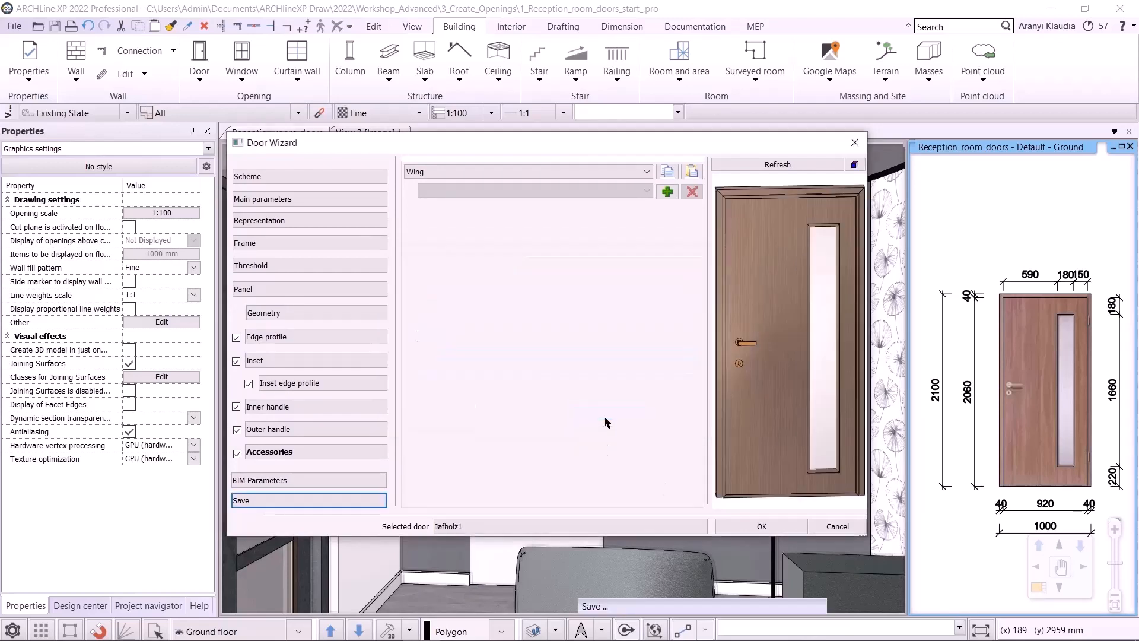
Step: Accept the custom door and place it in the upper wall of the ground floor plan, opening into the room with its hinge at the right corner
{"action": "left_click", "coordinate": [762, 526]}
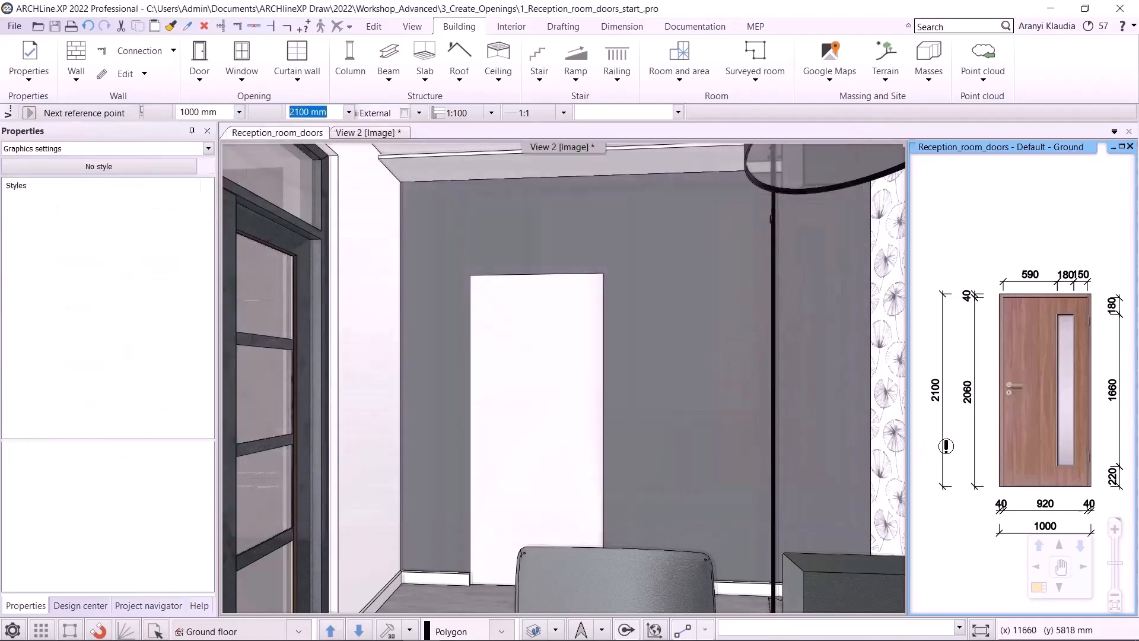
{"action": "left_click", "coordinate": [1031, 575]}
{"action": "scroll", "coordinate": [594, 415], "scroll_direction": "up", "scroll_amount": 6}
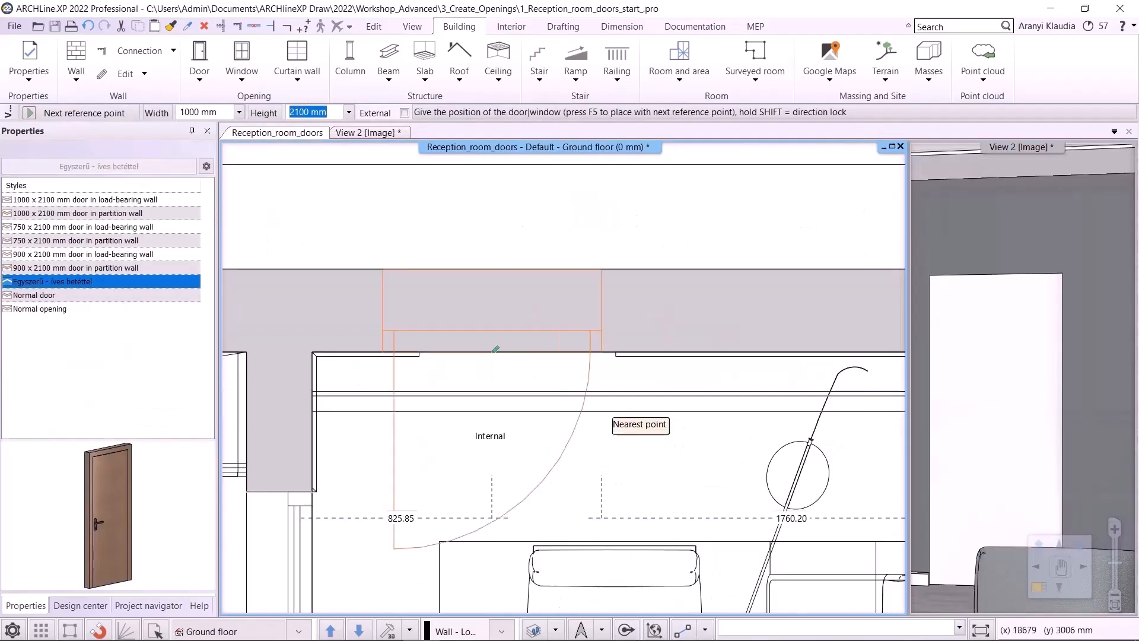
{"action": "left_click", "coordinate": [597, 475]}
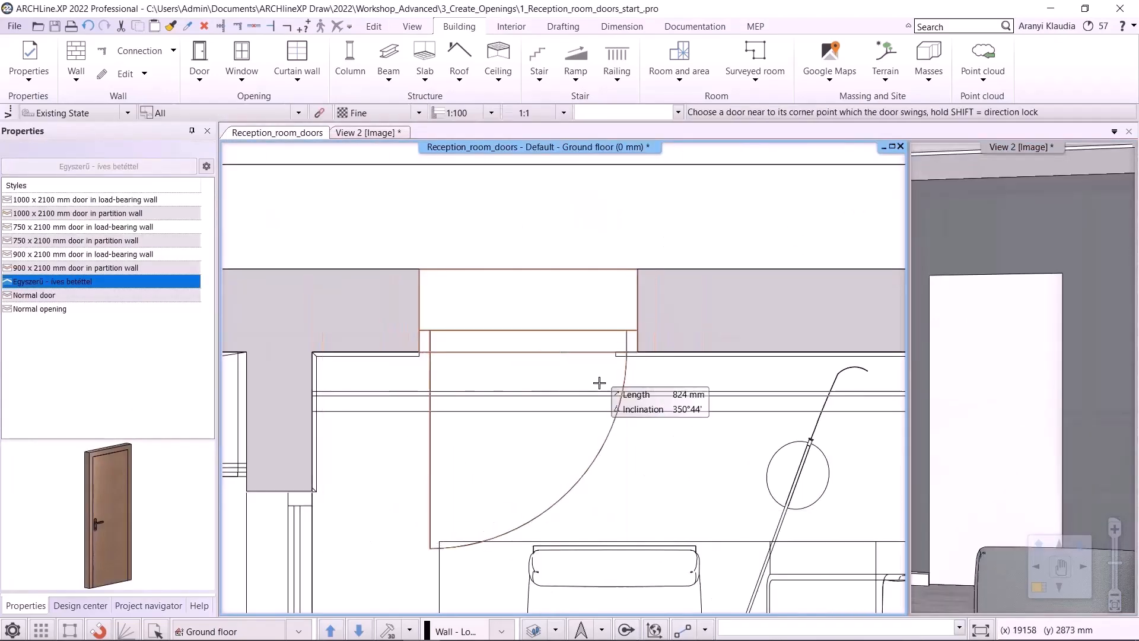
{"action": "left_click", "coordinate": [646, 382]}
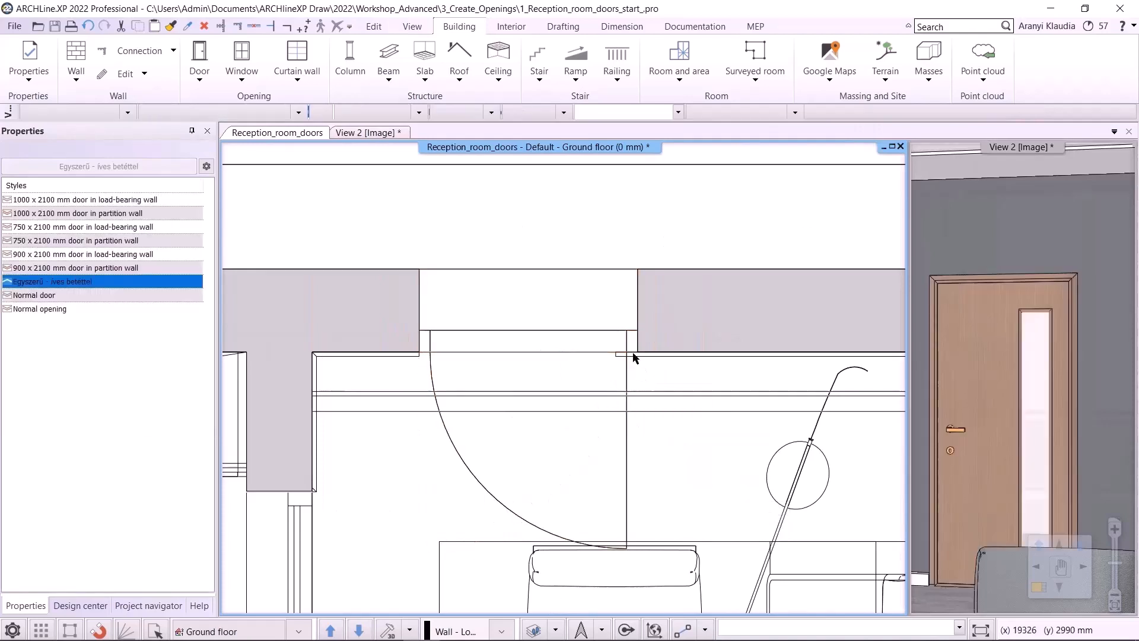
Step: Move the end node of the moulding on the door's right side back to the right corner of the wall opening
{"action": "left_click", "coordinate": [617, 354]}
{"action": "mouse_move", "coordinate": [615, 351]}
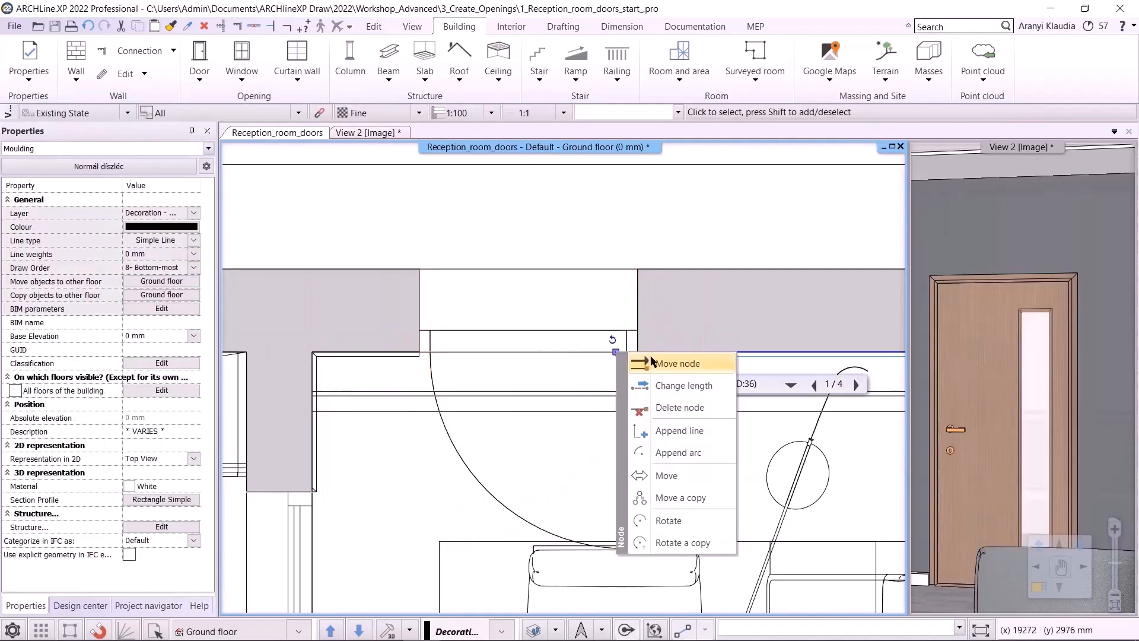
{"action": "left_click", "coordinate": [653, 364]}
{"action": "left_click", "coordinate": [638, 354]}
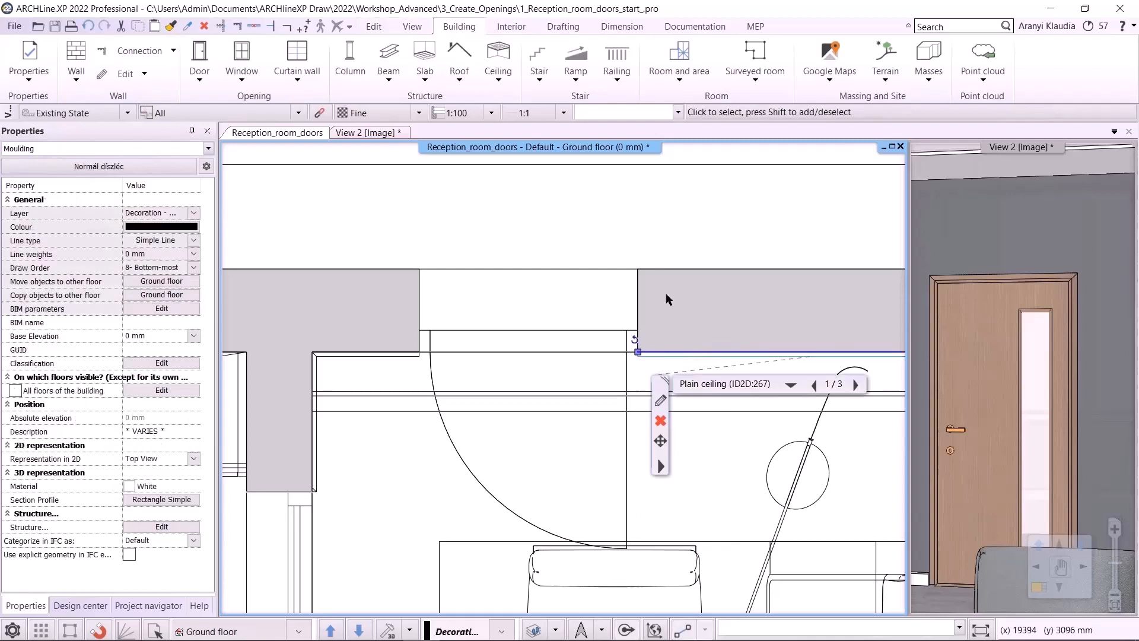
{"action": "left_click", "coordinate": [669, 233]}
Step: Examine the placed door in the 3D view and the dimensioned reference drawing of the door with the centred glass strip
{"action": "left_click", "coordinate": [948, 321]}
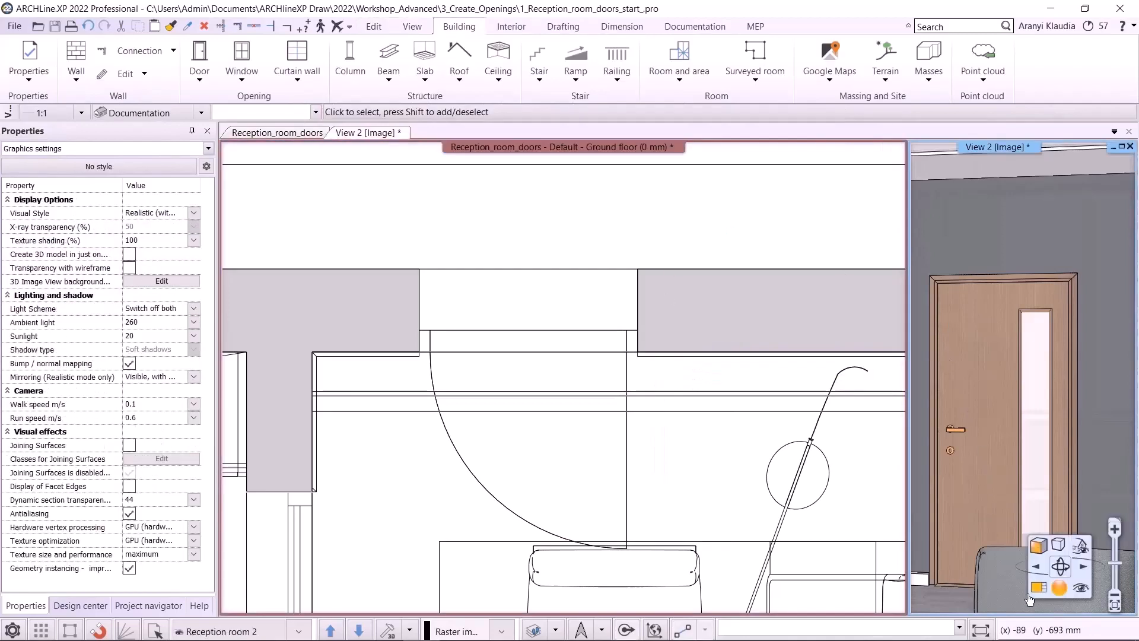
{"action": "left_click", "coordinate": [1039, 588]}
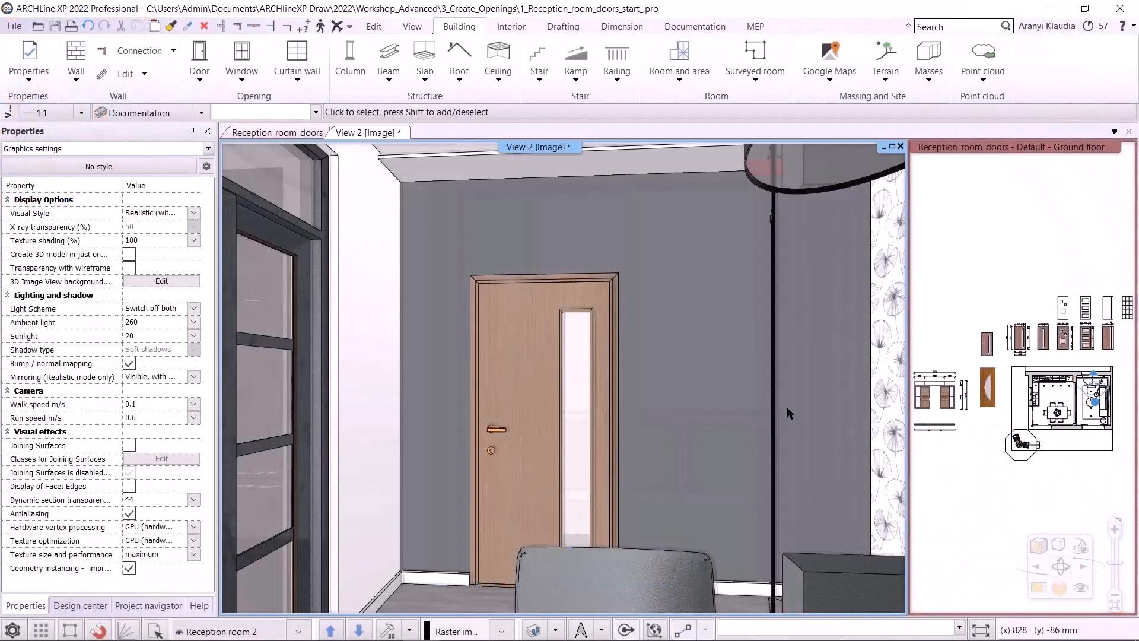
{"action": "left_click", "coordinate": [944, 465]}
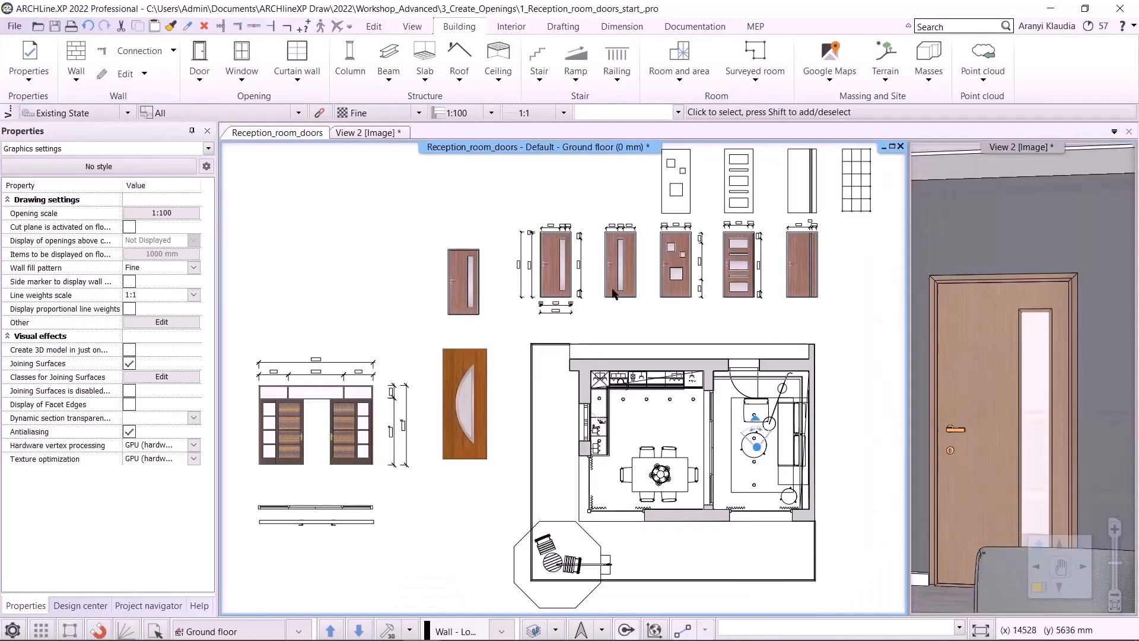
{"action": "scroll", "coordinate": [613, 294], "scroll_direction": "up", "scroll_amount": 5}
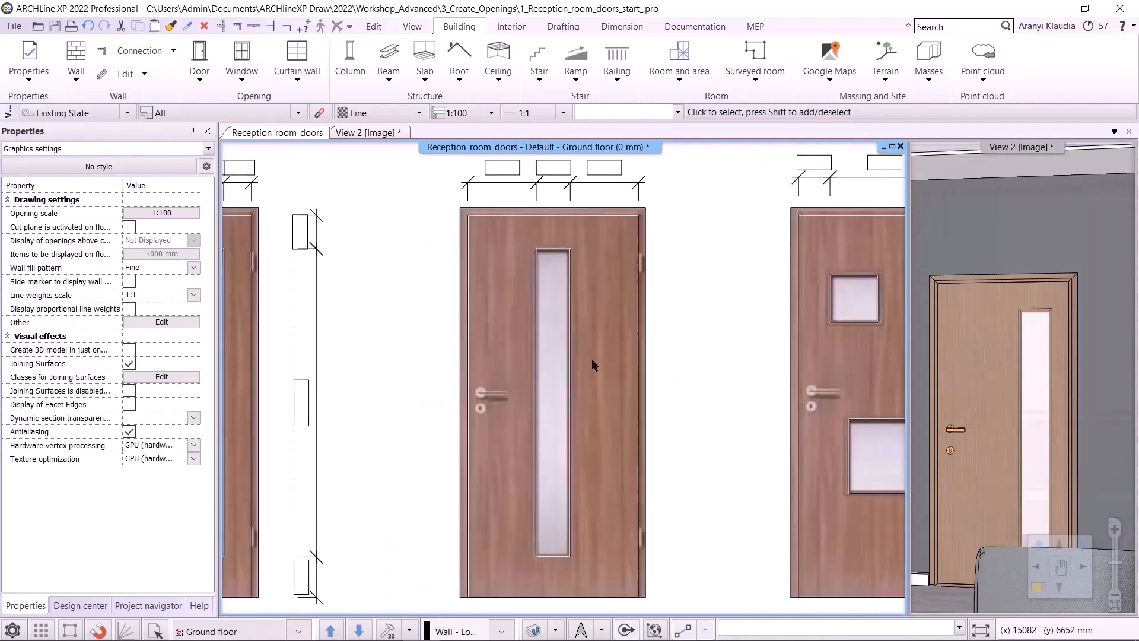
{"action": "scroll", "coordinate": [611, 322], "scroll_direction": "up", "scroll_amount": 1}
{"action": "scroll", "coordinate": [606, 319], "scroll_direction": "down", "scroll_amount": 4}
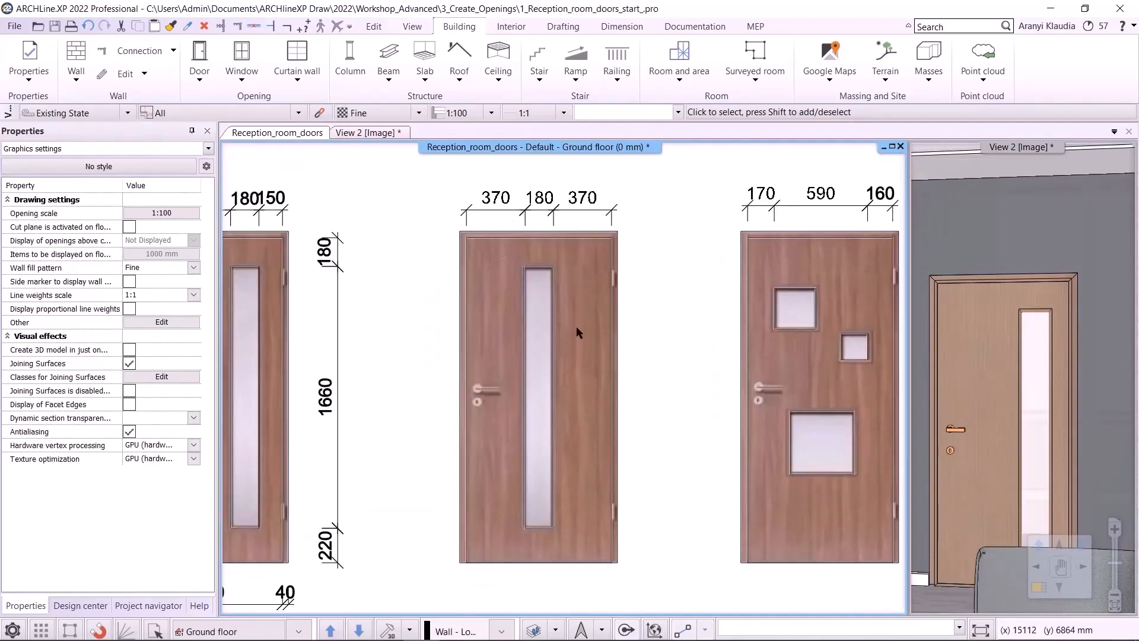
{"action": "scroll", "coordinate": [890, 387], "scroll_direction": "up", "scroll_amount": 1}
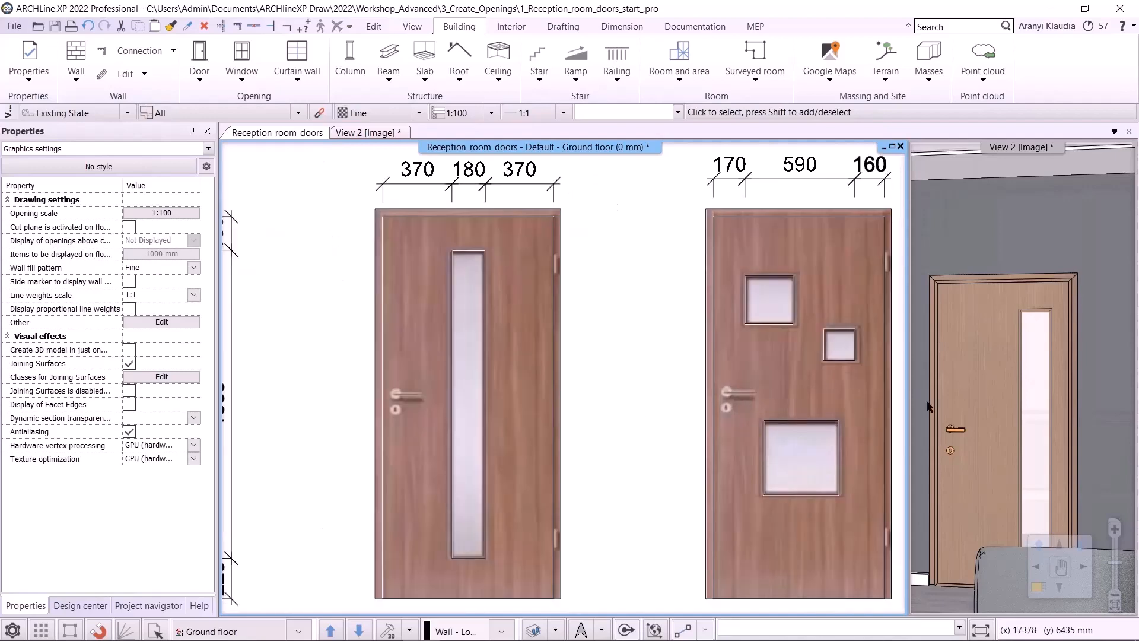
{"action": "scroll", "coordinate": [628, 411], "scroll_direction": "down", "scroll_amount": 1}
{"action": "left_click", "coordinate": [971, 424]}
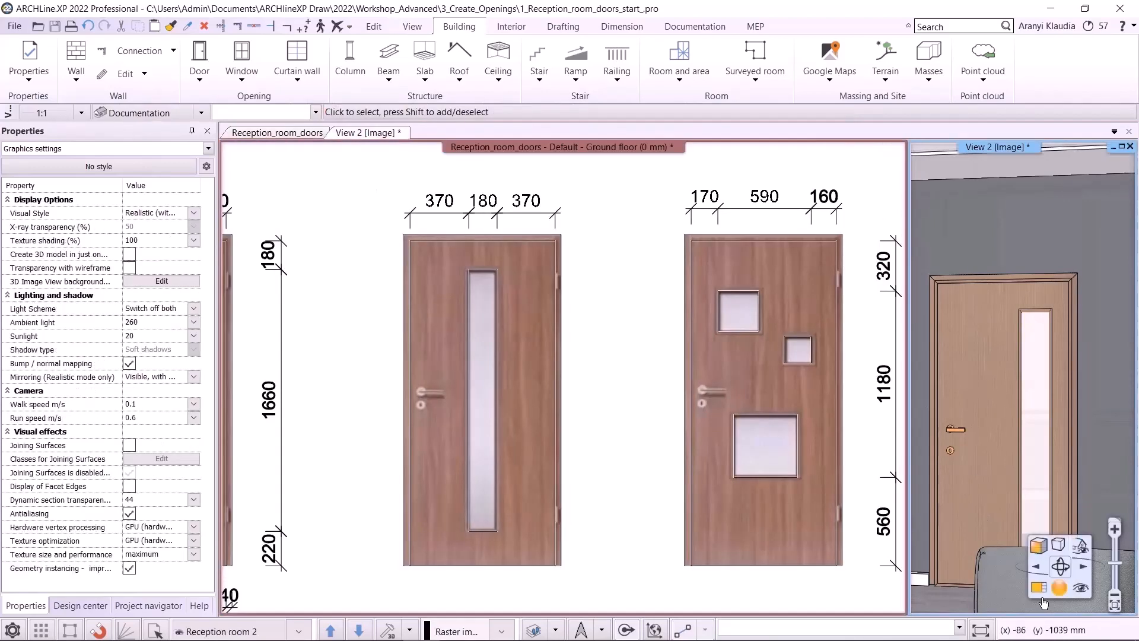
{"action": "left_click", "coordinate": [981, 630]}
{"action": "left_click", "coordinate": [1042, 351]}
{"action": "scroll", "coordinate": [1042, 352], "scroll_direction": "up", "scroll_amount": 5}
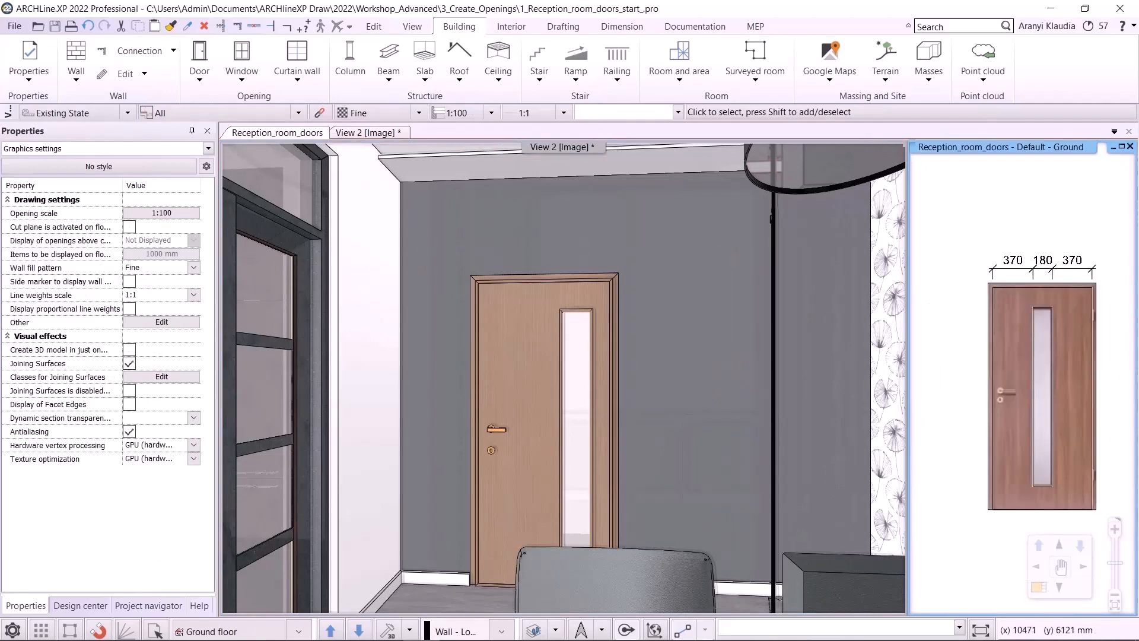
Step: Edit the placed door in the Door Wizard, setting both the left and right offsets of its glass inset to 370 mm
{"action": "left_click", "coordinate": [557, 380]}
{"action": "right_click", "coordinate": [556, 380]}
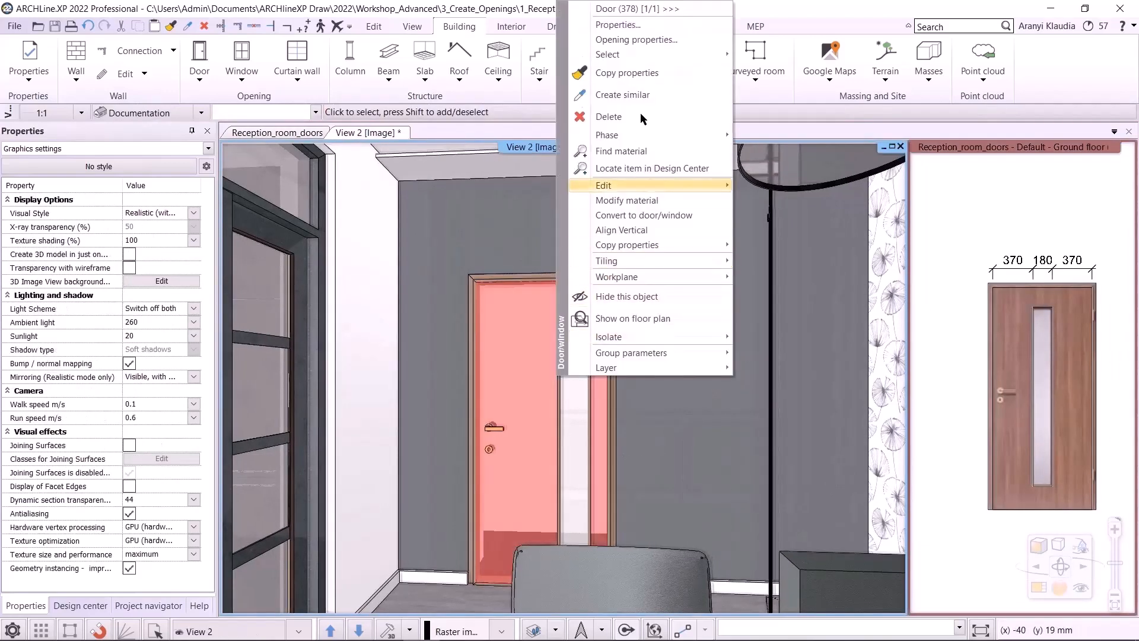
{"action": "left_click", "coordinate": [661, 41]}
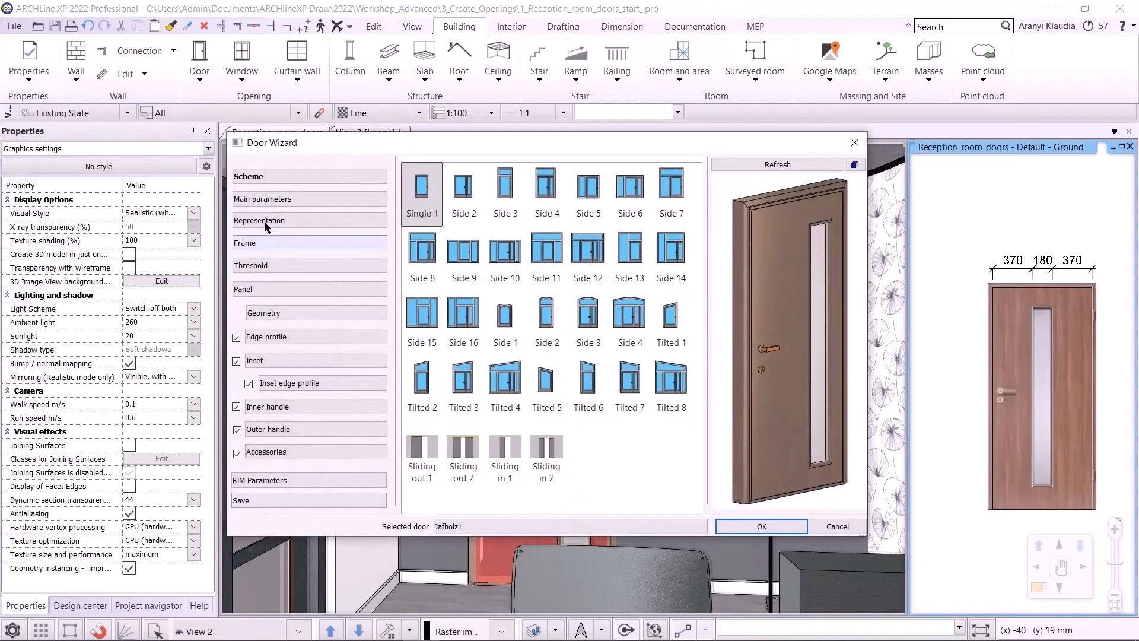
{"action": "left_click", "coordinate": [284, 338]}
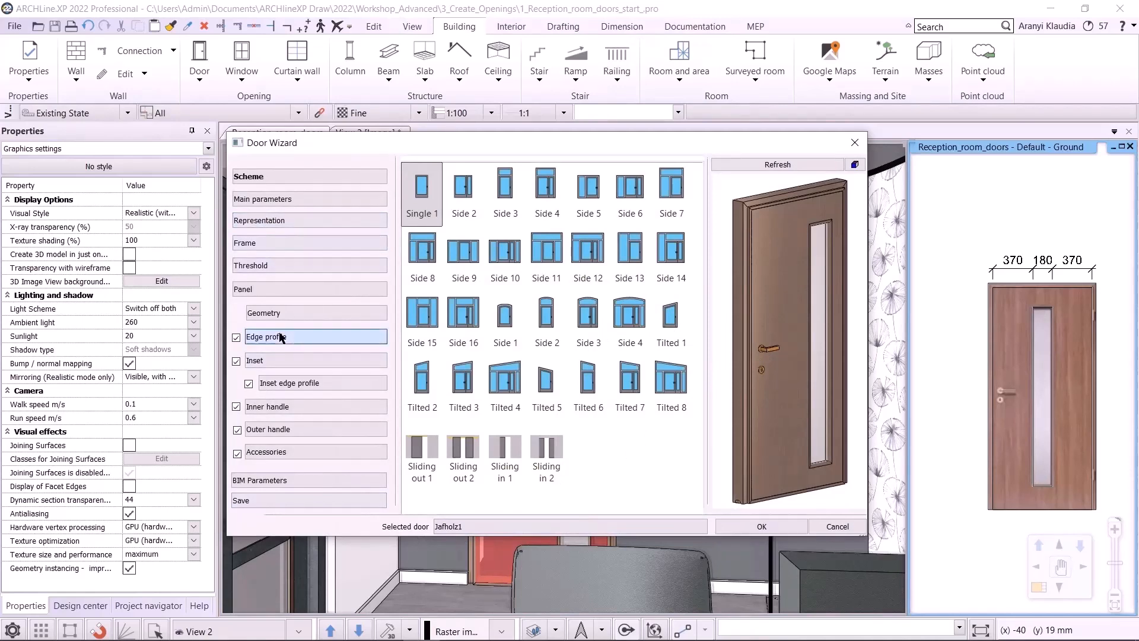
{"action": "left_click", "coordinate": [287, 363]}
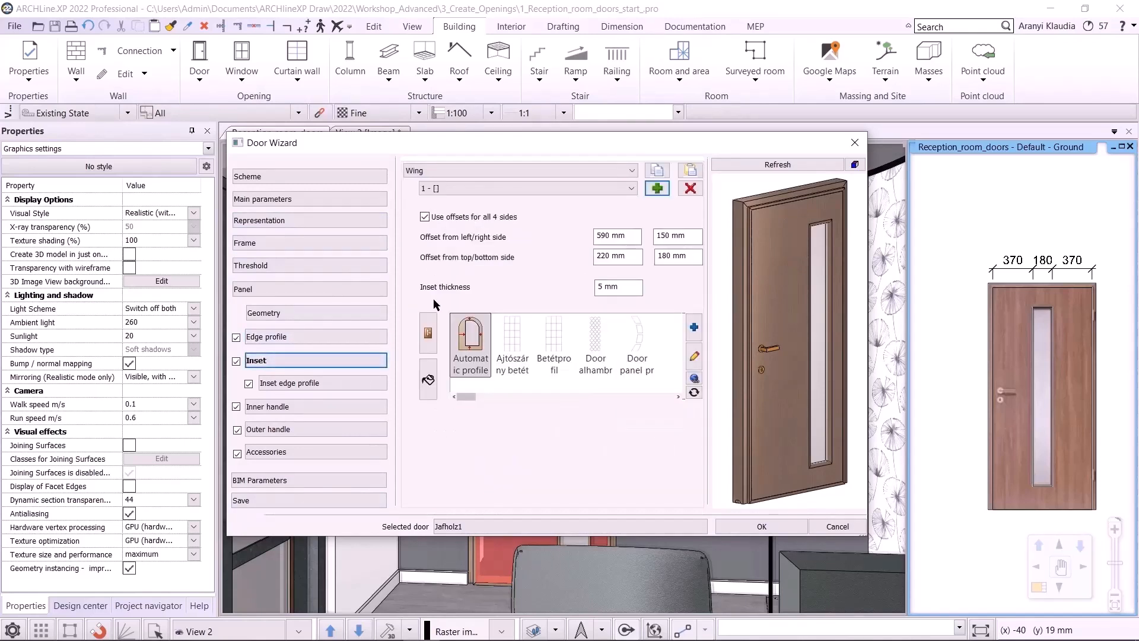
{"action": "double_click", "coordinate": [603, 238]}
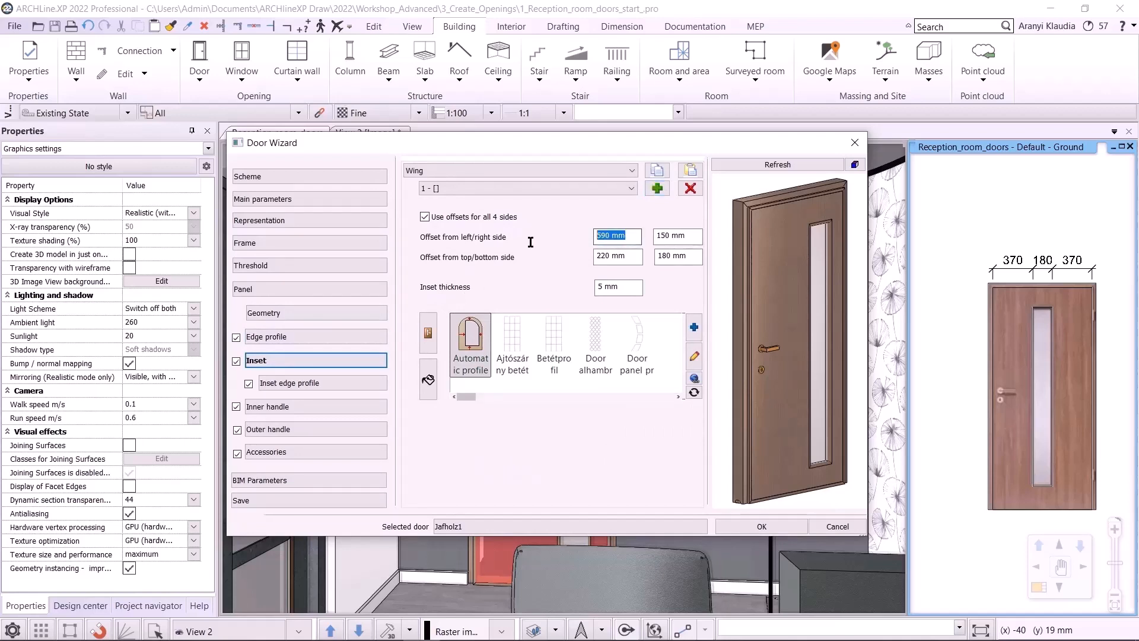
{"action": "type", "text": "370"}
{"action": "double_click", "coordinate": [670, 235]}
{"action": "type", "text": "37"}
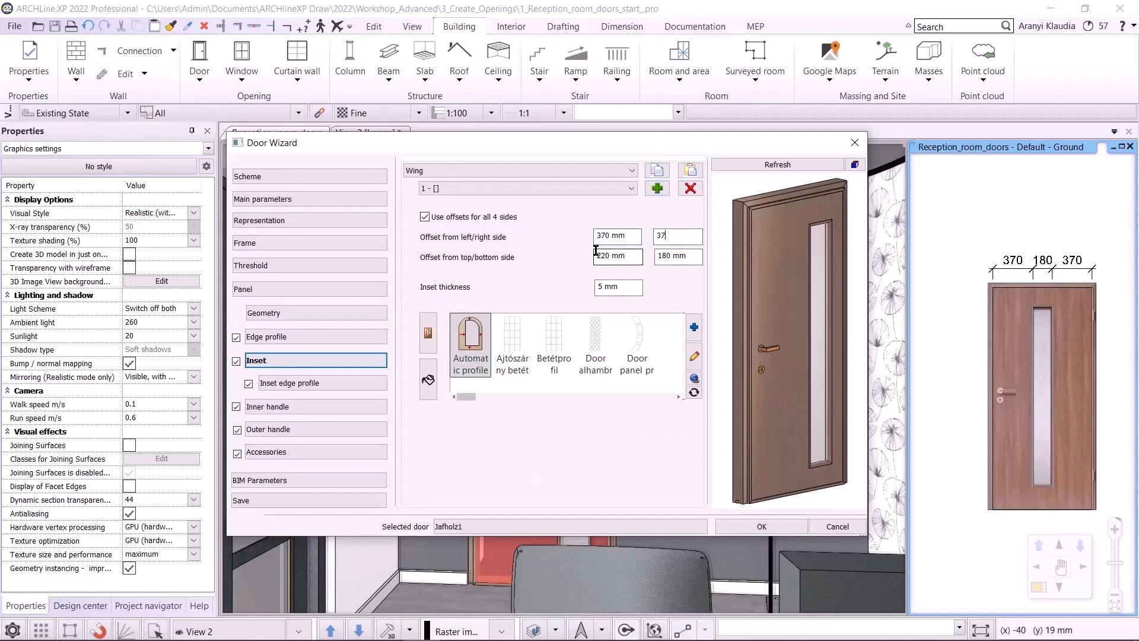
{"action": "left_click", "coordinate": [761, 165]}
{"action": "left_click", "coordinate": [762, 165]}
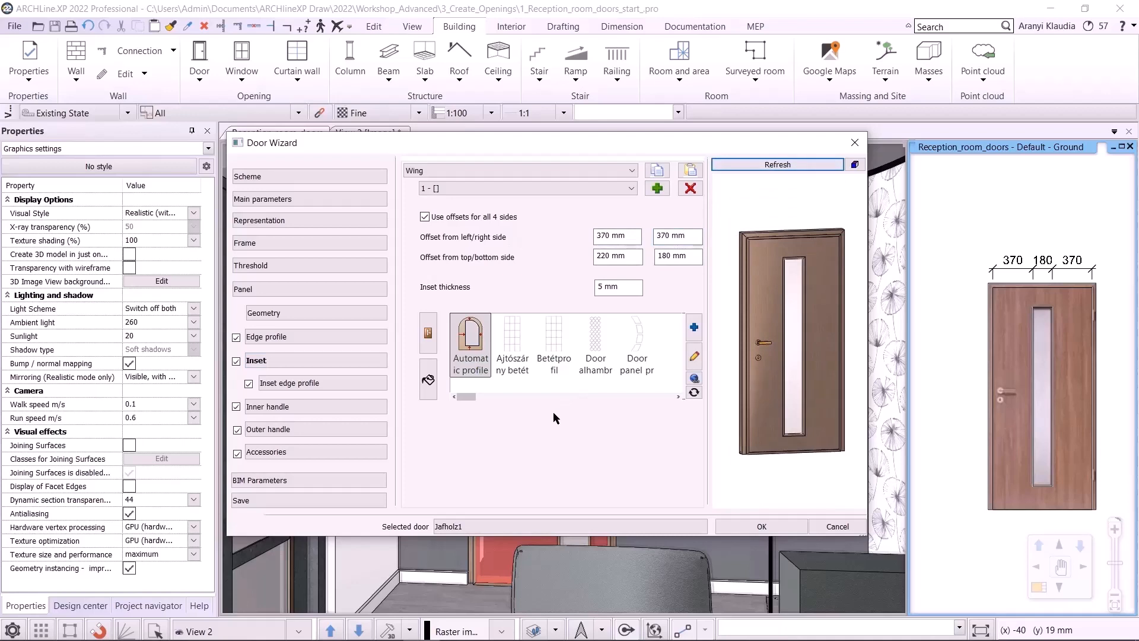
Step: Save the modified door to the library as Jafholz2 in category INDOOR, sub category Jafholz_doors, and apply it to the placed door
{"action": "left_click", "coordinate": [303, 499]}
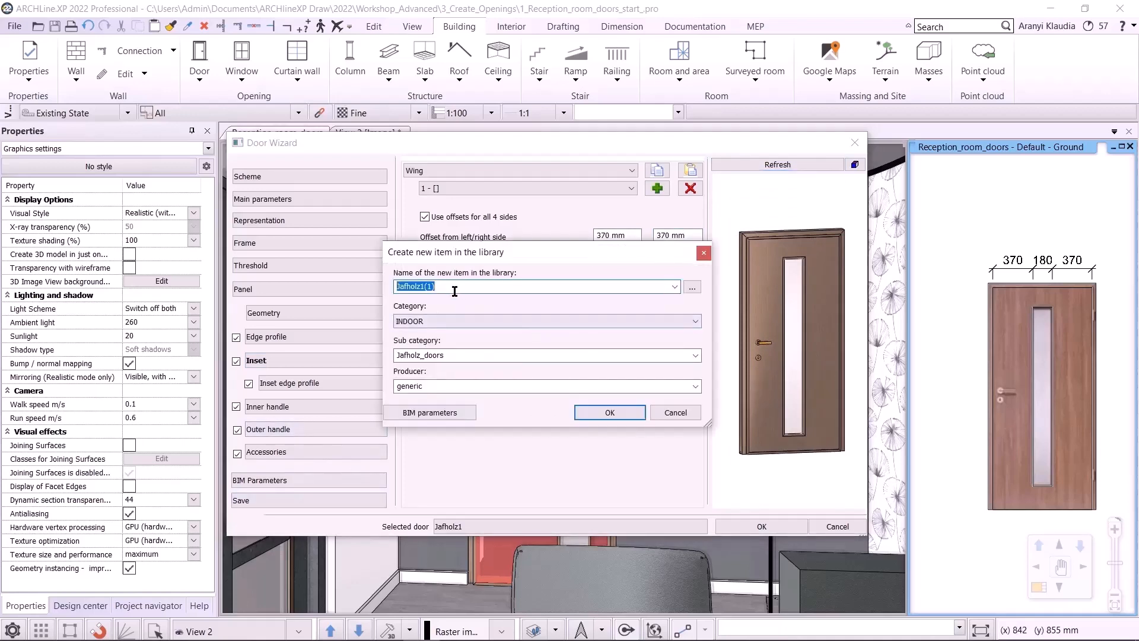
{"action": "type", "text": "Jafholz2"}
{"action": "left_click", "coordinate": [639, 413]}
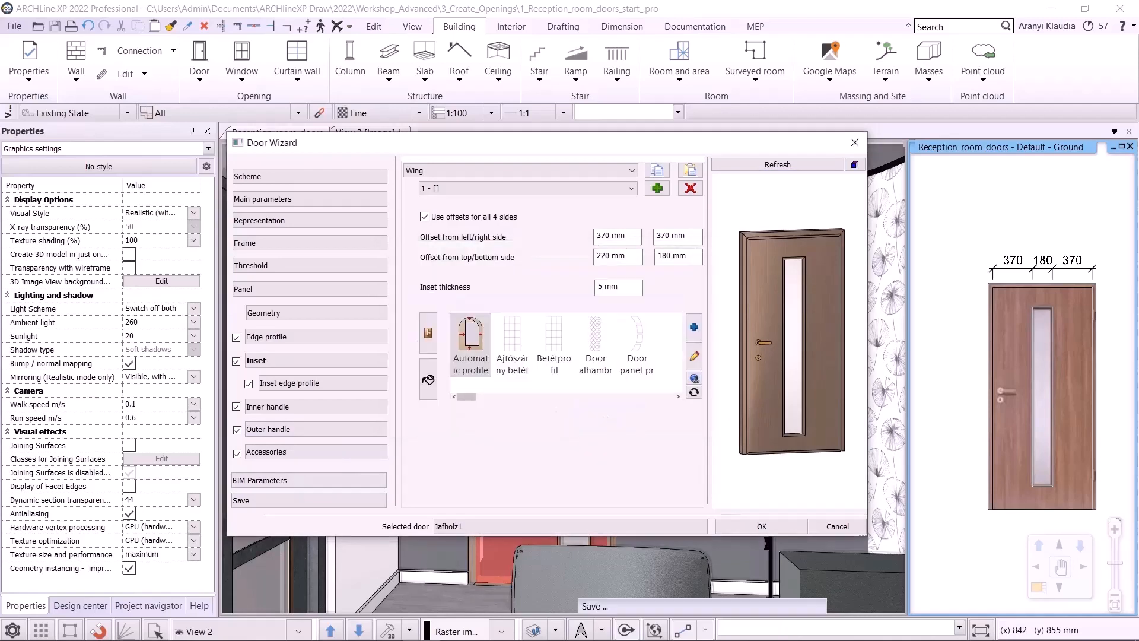
{"action": "left_click", "coordinate": [772, 528]}
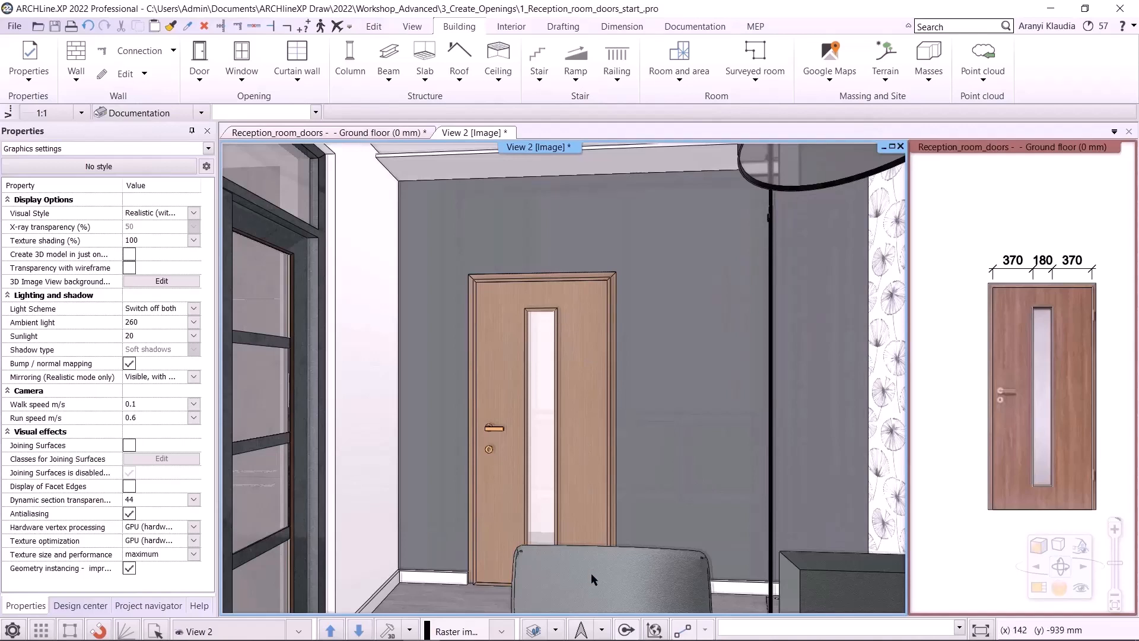
Step: Reopen the placed door in the Door Wizard and load Jafholz1 from the INDOOR Jafholz_doors library category as the selected door
{"action": "left_click", "coordinate": [585, 354]}
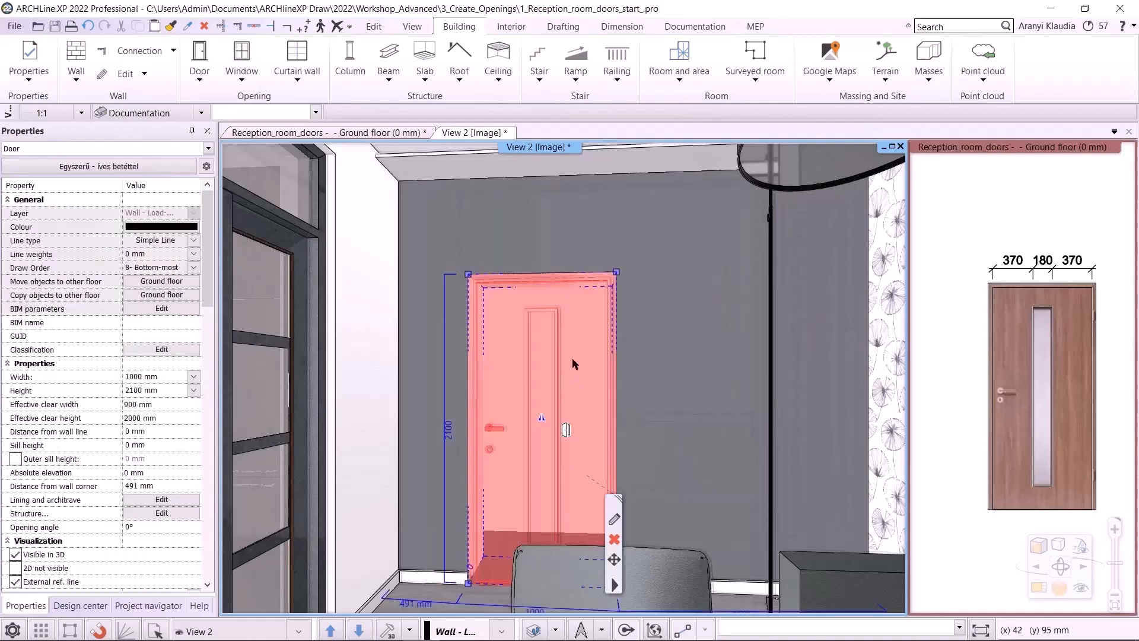
{"action": "key", "text": "Escape"}
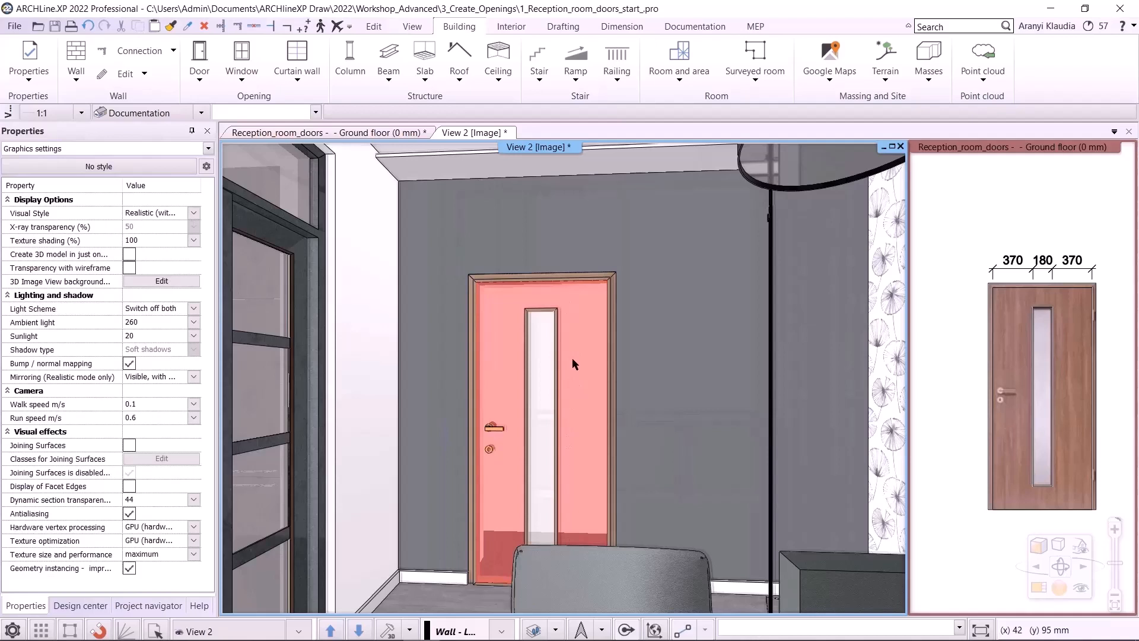
{"action": "right_click", "coordinate": [572, 358]}
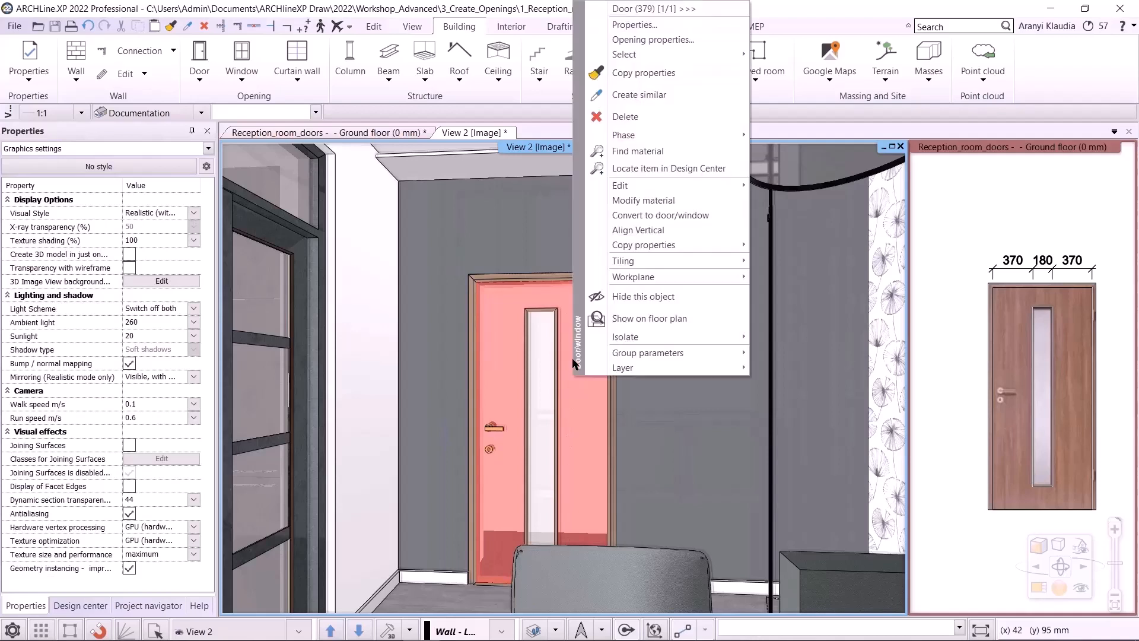
{"action": "left_click", "coordinate": [640, 42]}
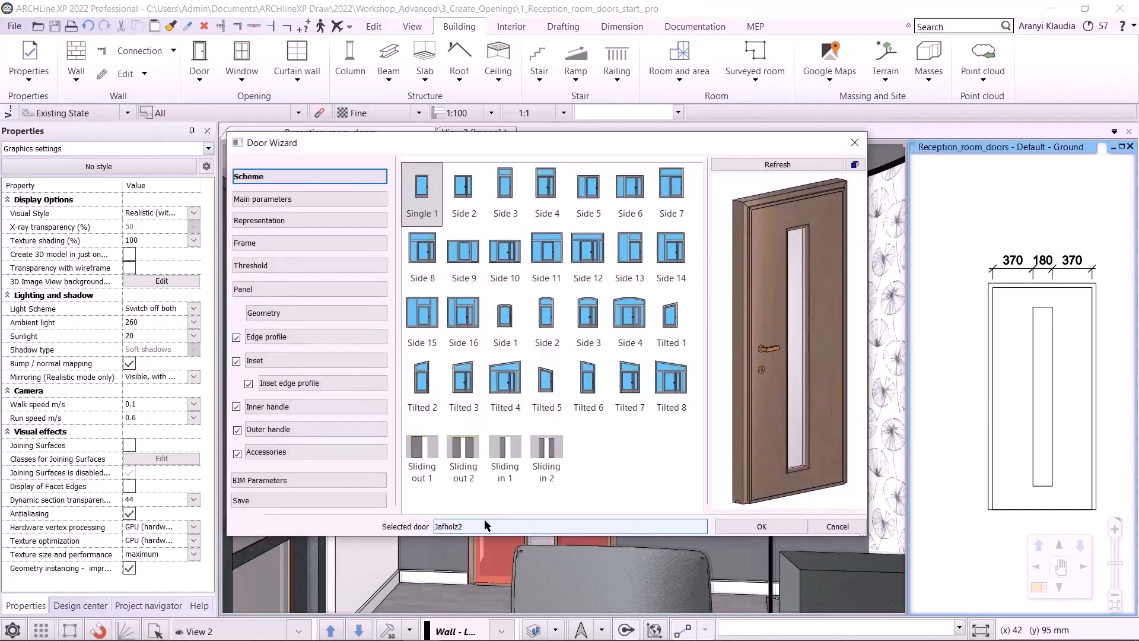
{"action": "left_click", "coordinate": [484, 520]}
{"action": "left_click", "coordinate": [402, 177]}
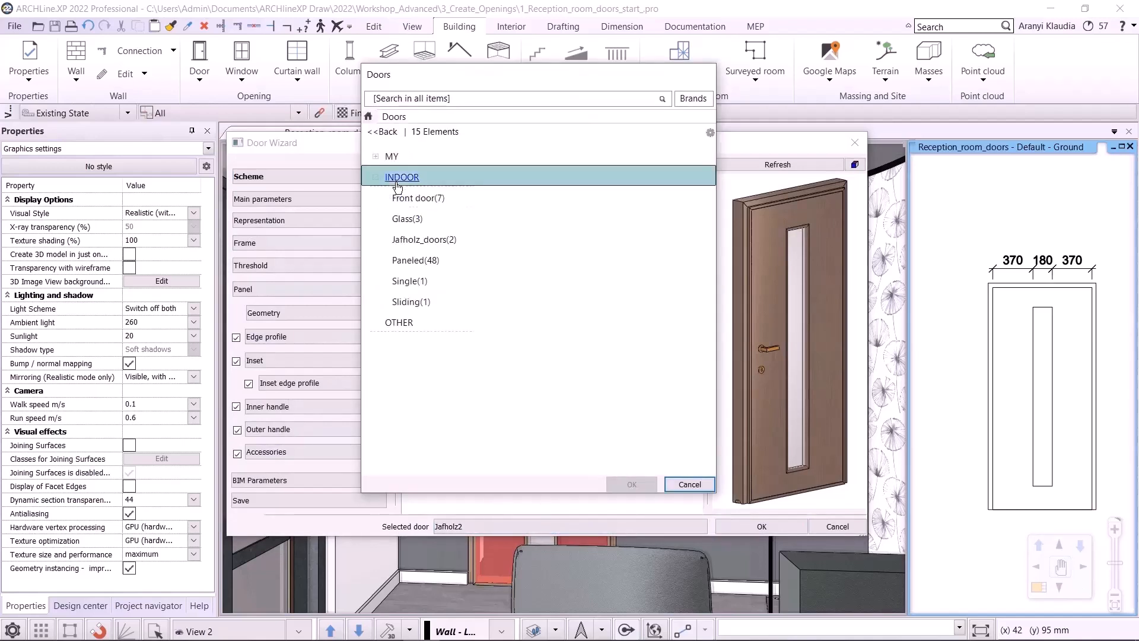
{"action": "left_click", "coordinate": [419, 240]}
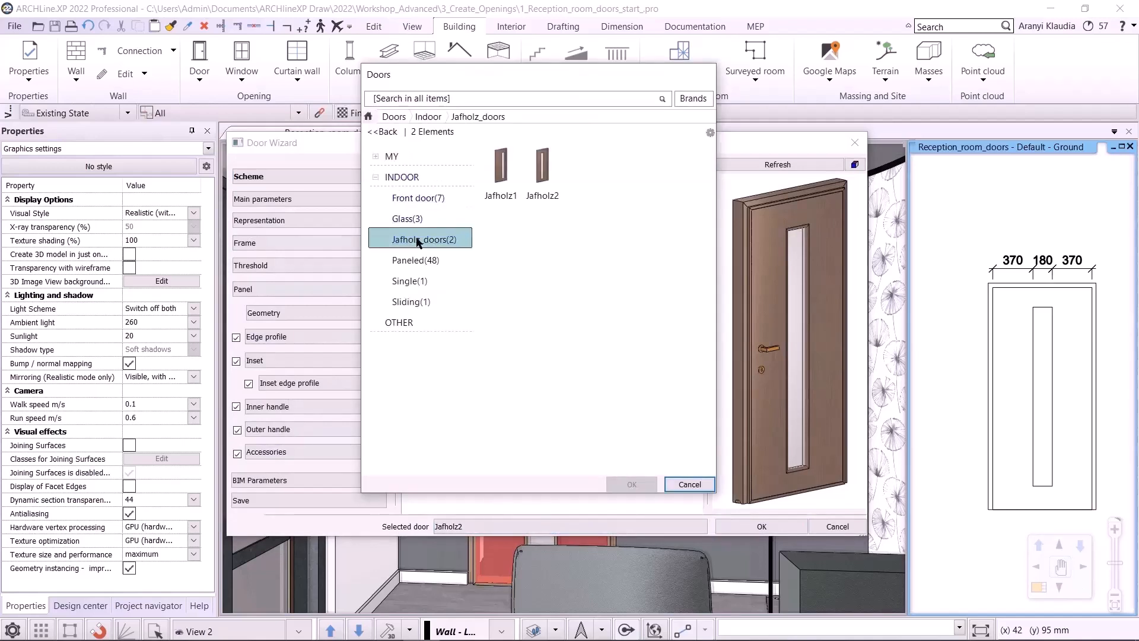
{"action": "left_click", "coordinate": [500, 172]}
{"action": "left_click", "coordinate": [632, 484]}
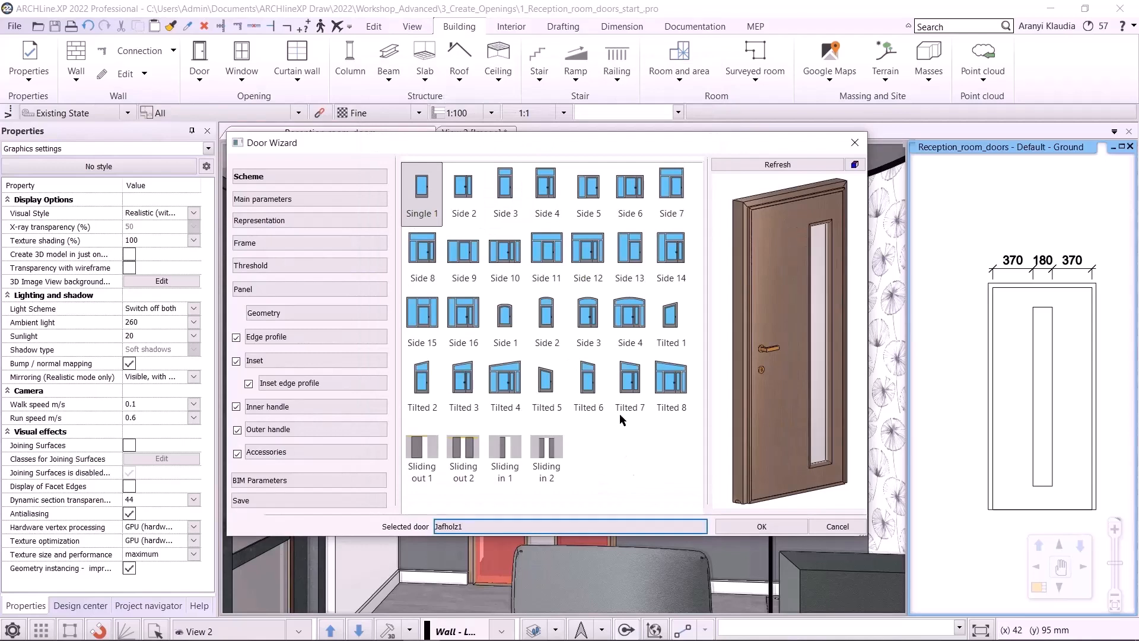
Step: Add a second inset to the door wing with left/right offsets of 260 mm and 460 mm, and refresh the preview
{"action": "left_click", "coordinate": [272, 359]}
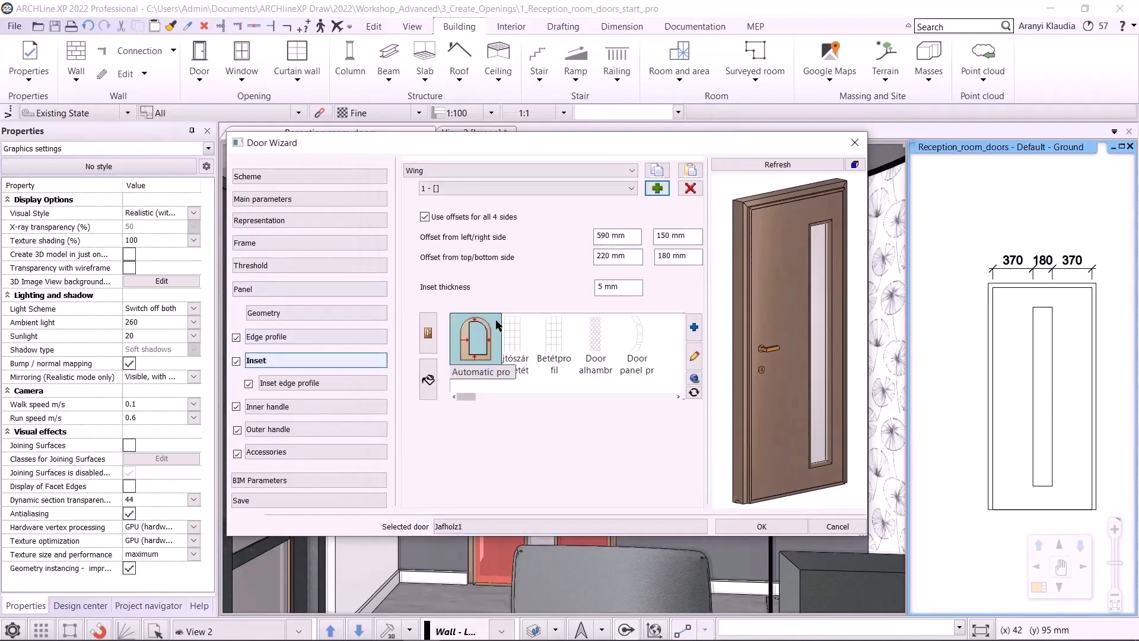
{"action": "left_click", "coordinate": [657, 189]}
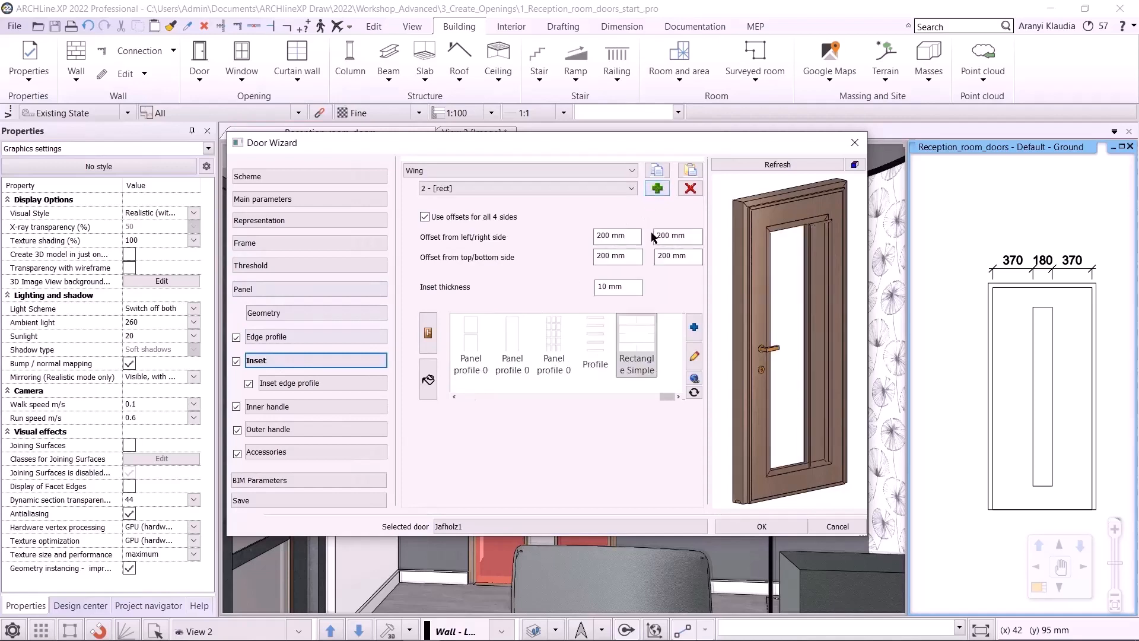
{"action": "left_click", "coordinate": [623, 237]}
{"action": "type", "text": "260"}
{"action": "key", "text": "Tab"}
{"action": "type", "text": "460"}
{"action": "left_click", "coordinate": [762, 163]}
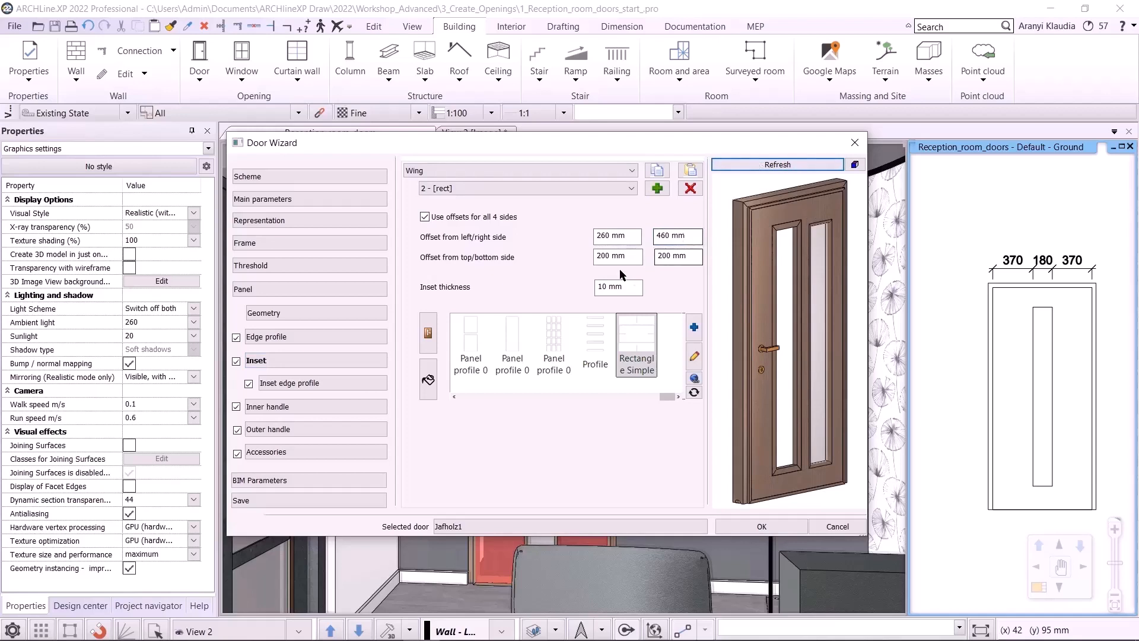
Step: Set the second inset's top/bottom offsets to 220 mm and 180 mm and refresh the preview
{"action": "left_click_drag", "start_coordinate": [632, 258], "coordinate": [547, 262]}
{"action": "type", "text": "220"}
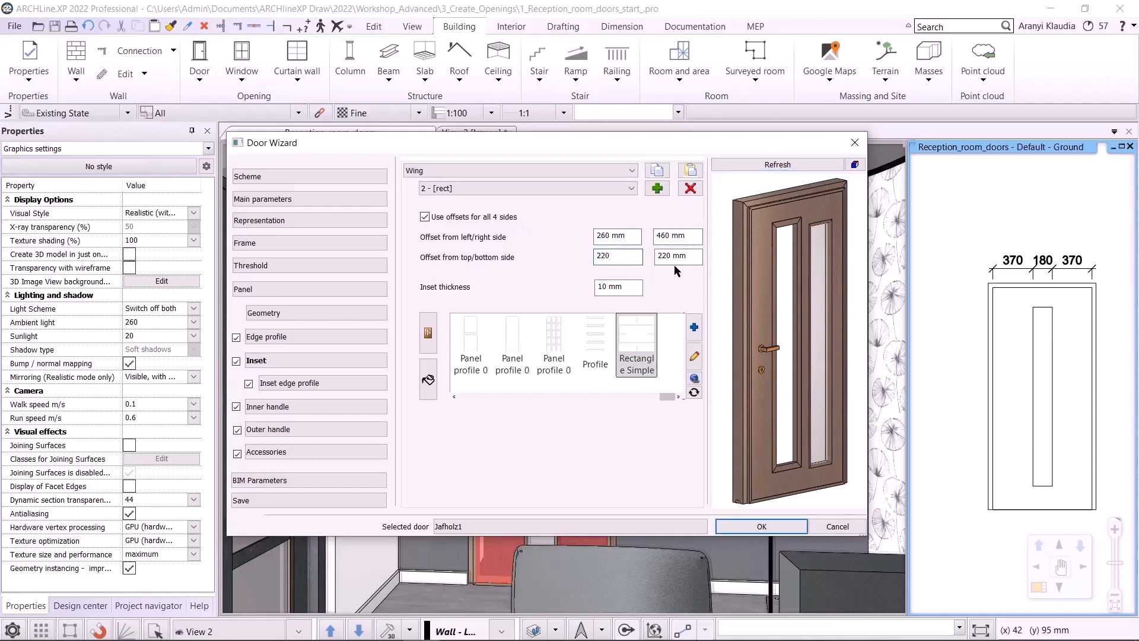
{"action": "key", "text": "Tab"}
{"action": "type", "text": "180"}
{"action": "left_click", "coordinate": [746, 165]}
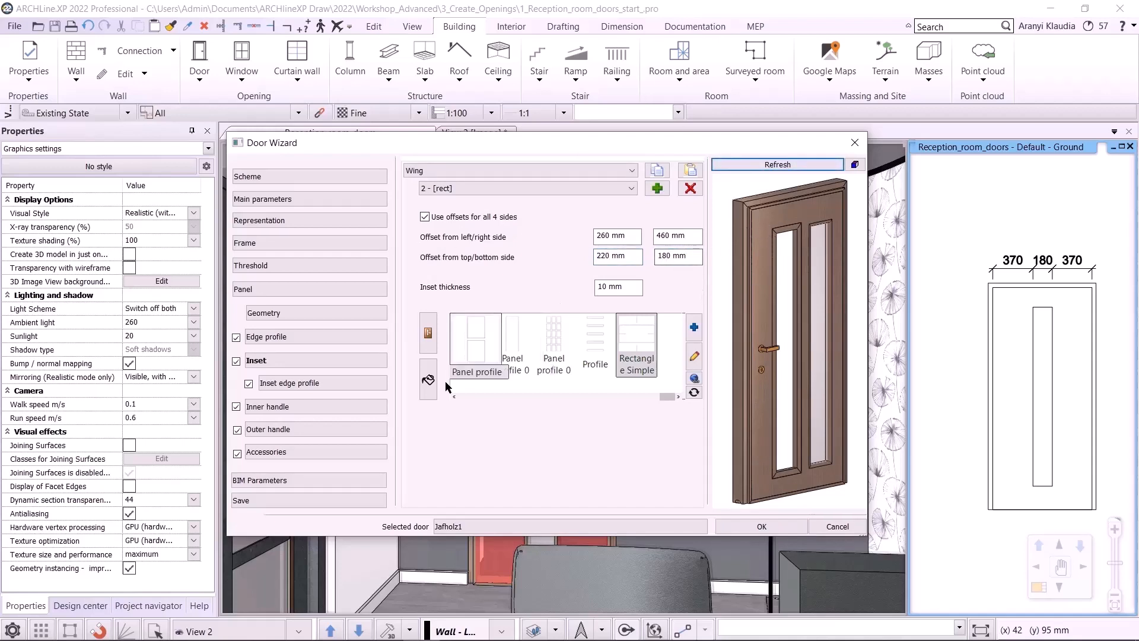
Step: Assign the Milkyglass material to the door's second inset
{"action": "left_click", "coordinate": [428, 379]}
{"action": "left_click", "coordinate": [634, 395]}
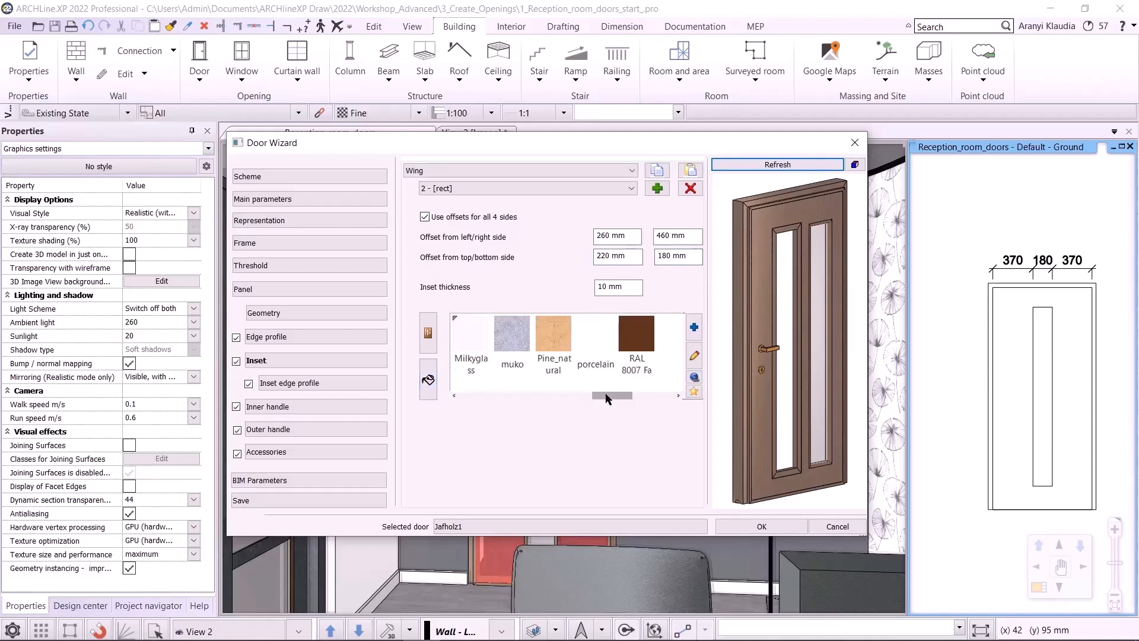
{"action": "left_click", "coordinate": [478, 341]}
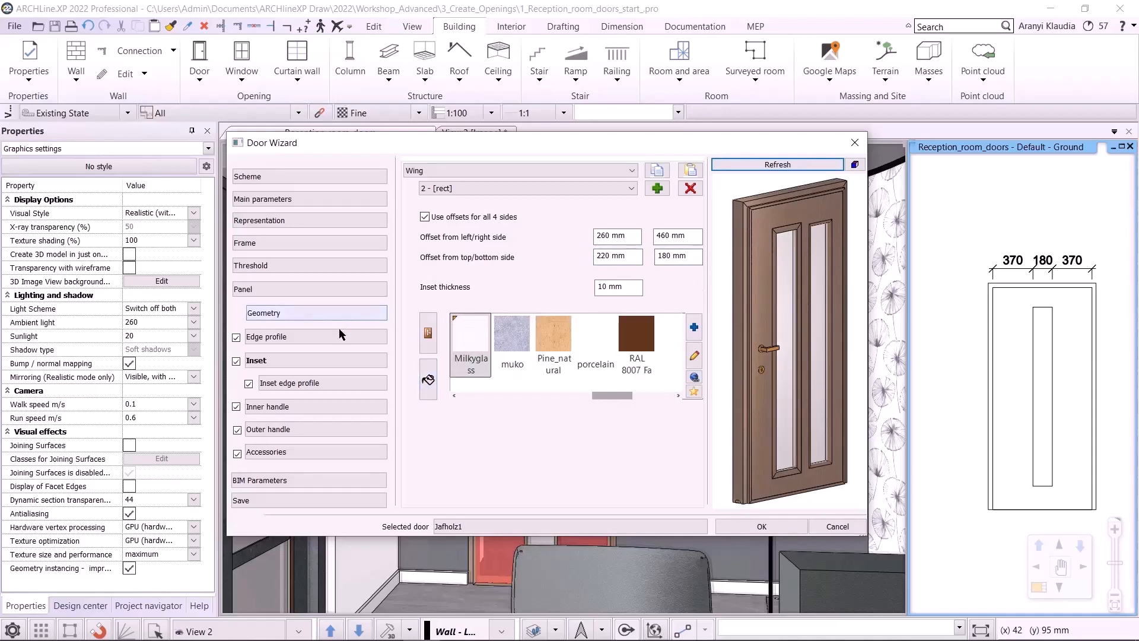
Step: Apply the Panel inset edge 5 profile to the edges of the second inset in the door wing
{"action": "left_click", "coordinate": [300, 383]}
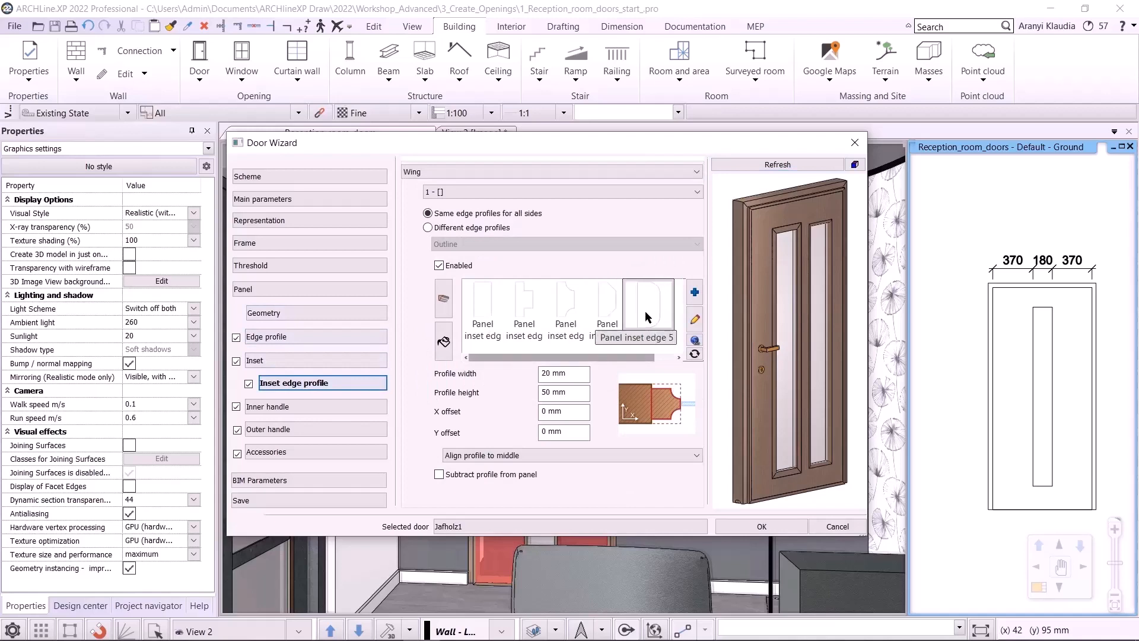
{"action": "left_click", "coordinate": [652, 192]}
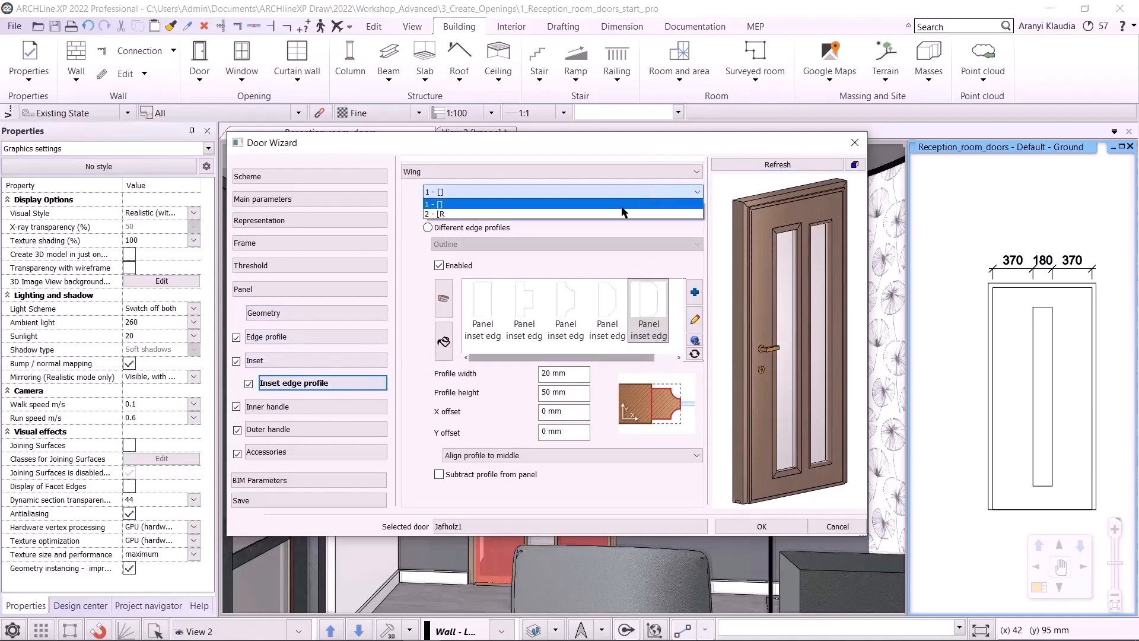
{"action": "left_click", "coordinate": [609, 214]}
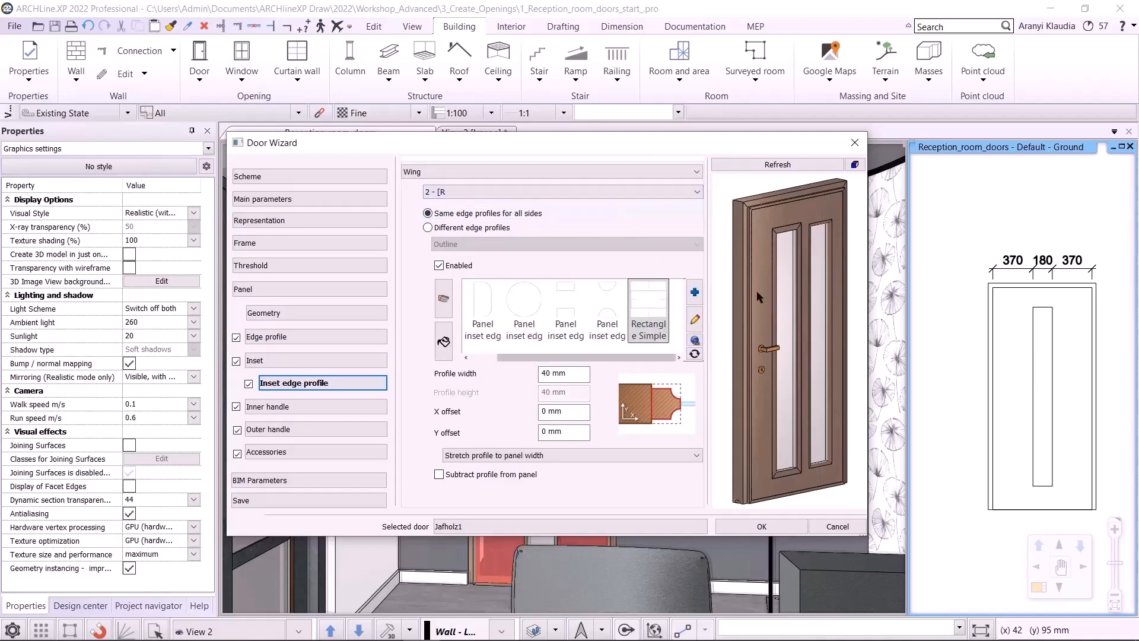
{"action": "left_click", "coordinate": [483, 319]}
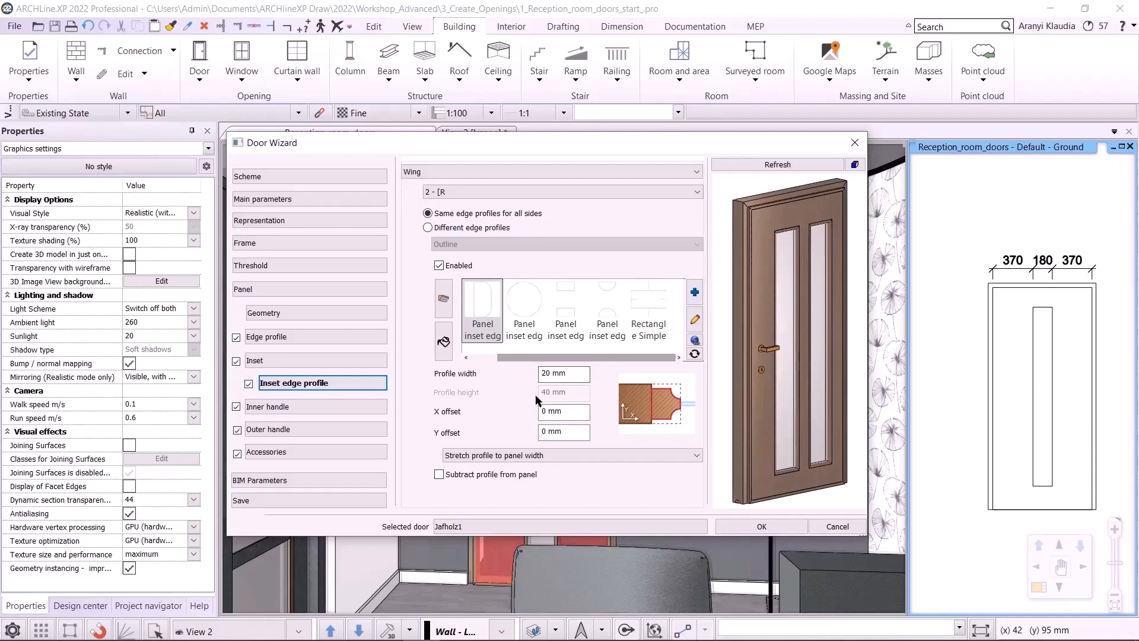
Step: Align the second inset's edge profile to the middle, set its height to 50 mm, and refresh and inspect the preview
{"action": "left_click", "coordinate": [531, 456]}
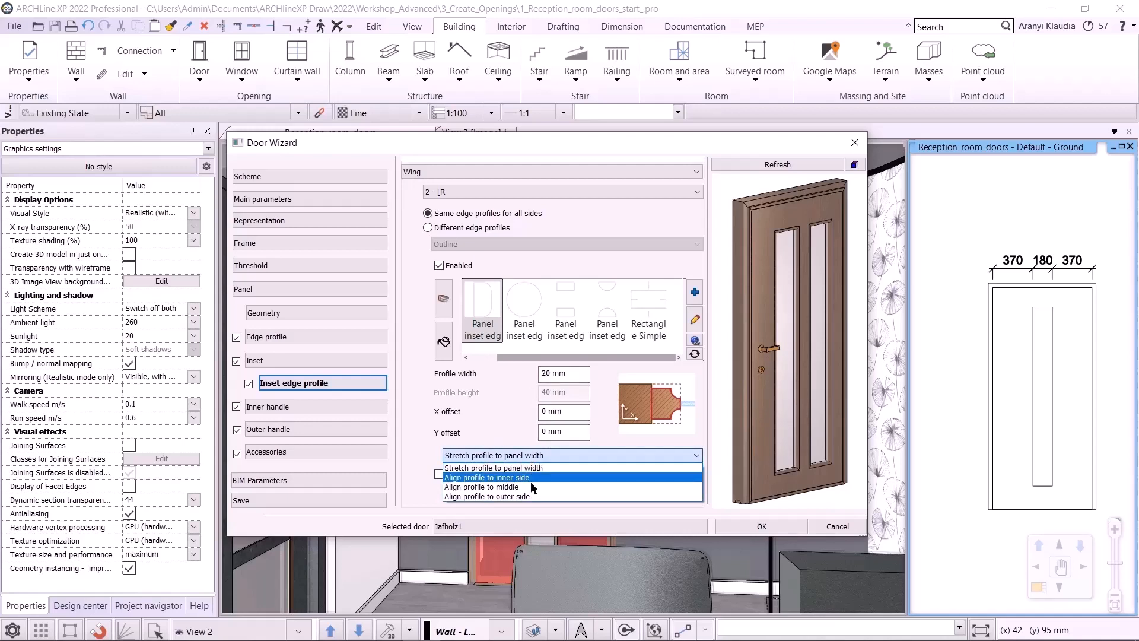
{"action": "left_click", "coordinate": [530, 486]}
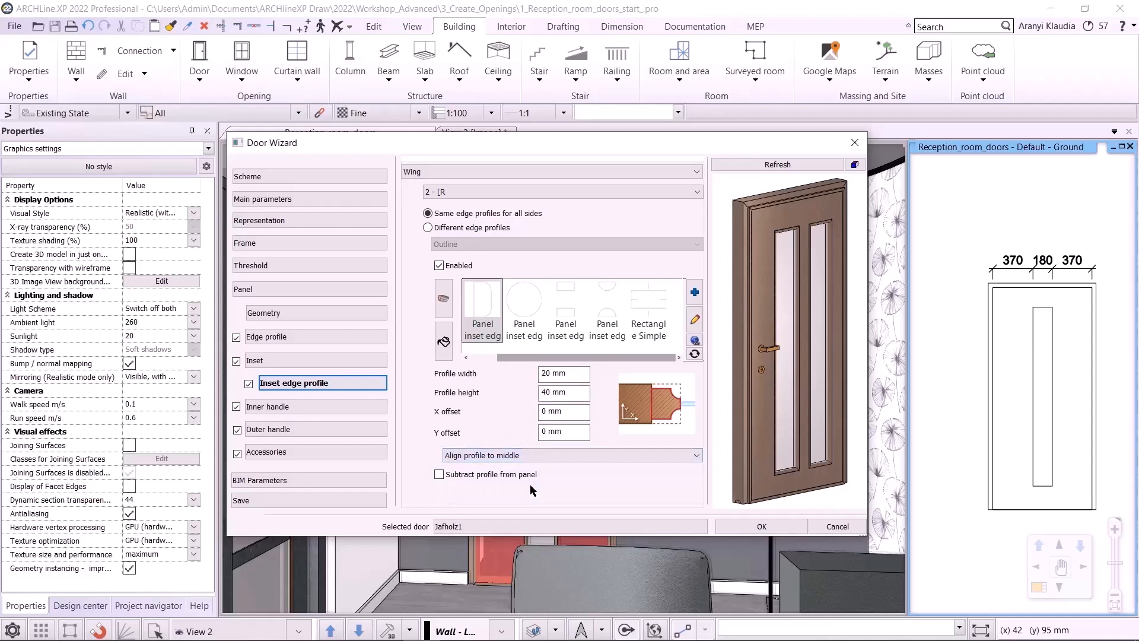
{"action": "left_click", "coordinate": [563, 392]}
{"action": "type", "text": "50"}
{"action": "left_click", "coordinate": [724, 164]}
{"action": "scroll", "coordinate": [775, 293], "scroll_direction": "up", "scroll_amount": 3}
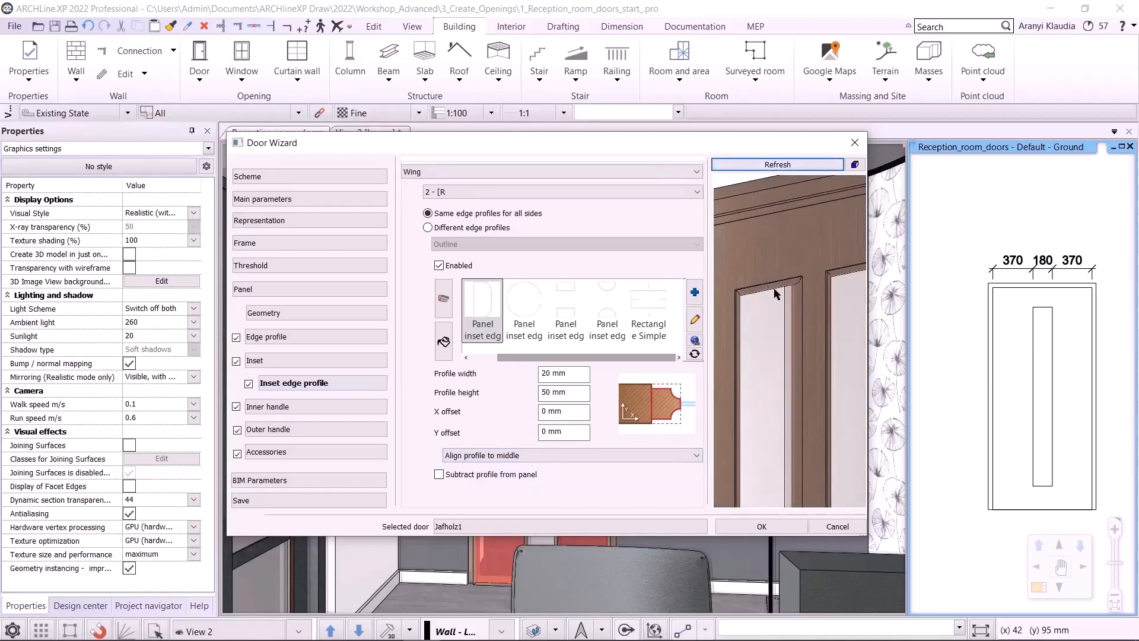
{"action": "scroll", "coordinate": [774, 288], "scroll_direction": "up", "scroll_amount": 1}
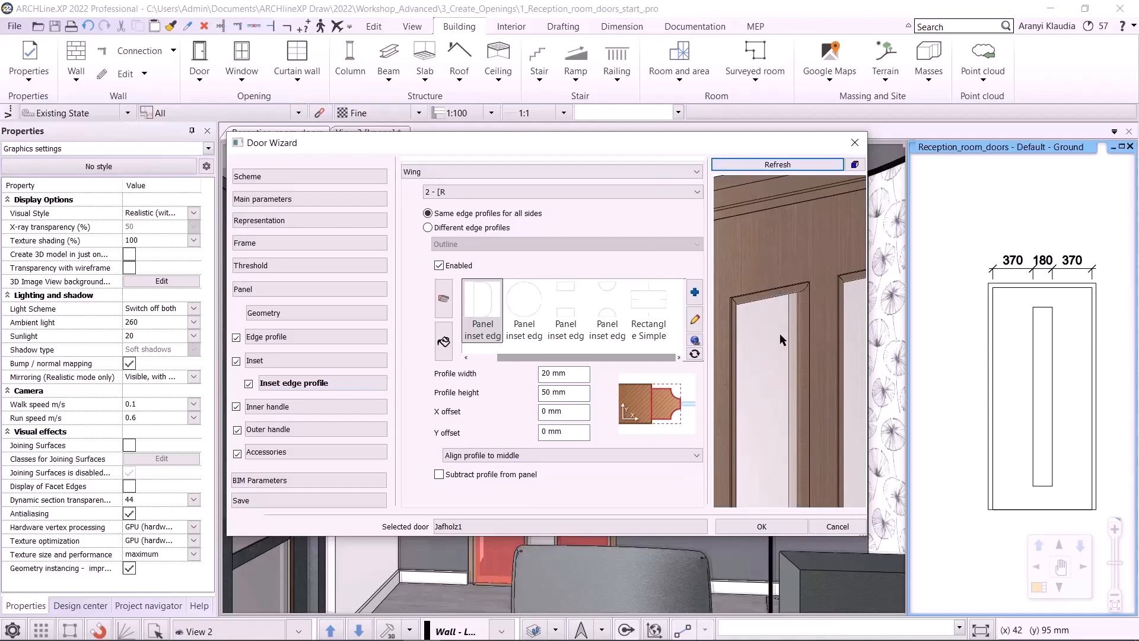
{"action": "scroll", "coordinate": [780, 333], "scroll_direction": "down", "scroll_amount": 5}
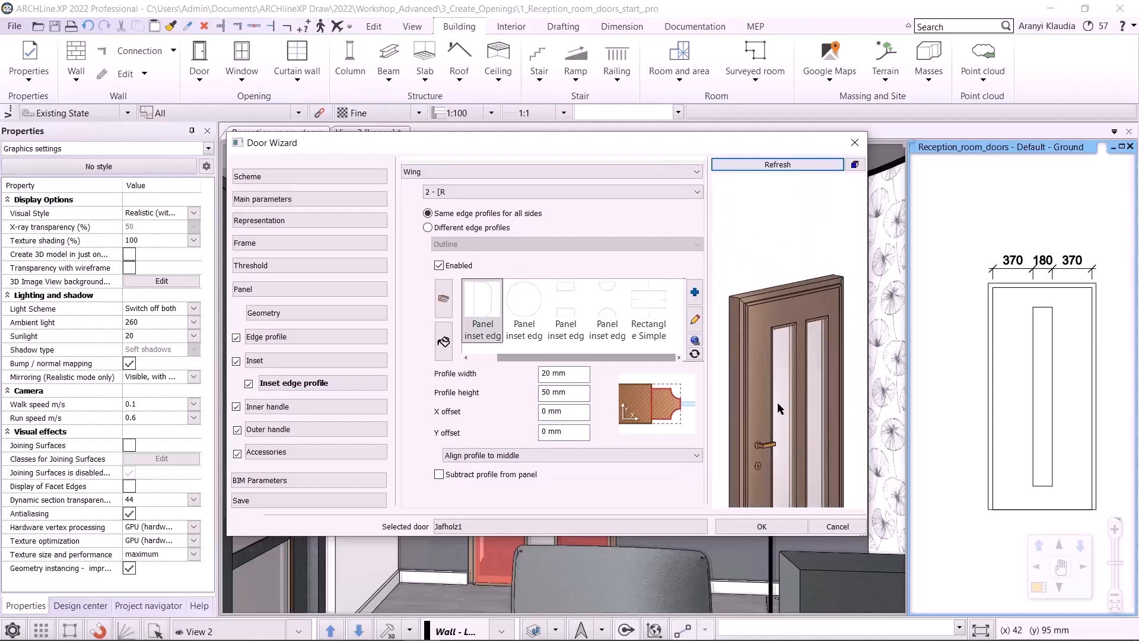
{"action": "scroll", "coordinate": [755, 413], "scroll_direction": "down", "scroll_amount": 1}
{"action": "left_click_drag", "start_coordinate": [805, 468], "coordinate": [765, 463]}
Step: Save the two-inset door to the INDOOR Jafholz_doors library category as Jafholz3 and apply it to the placed door
{"action": "left_click", "coordinate": [309, 500]}
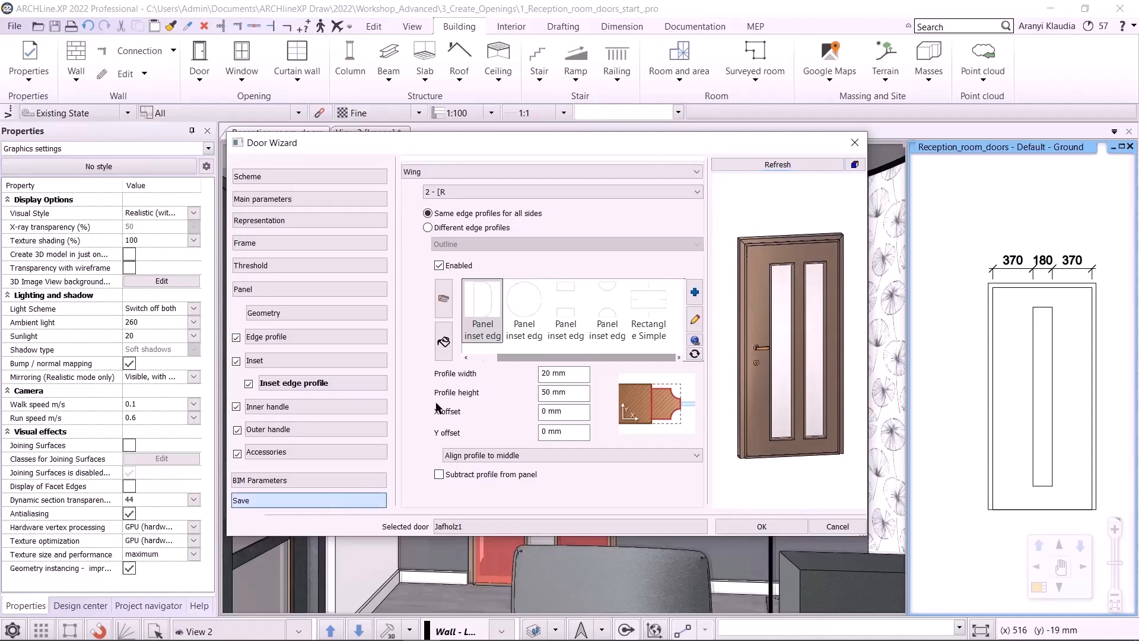
{"action": "left_click_drag", "start_coordinate": [440, 288], "coordinate": [422, 284]}
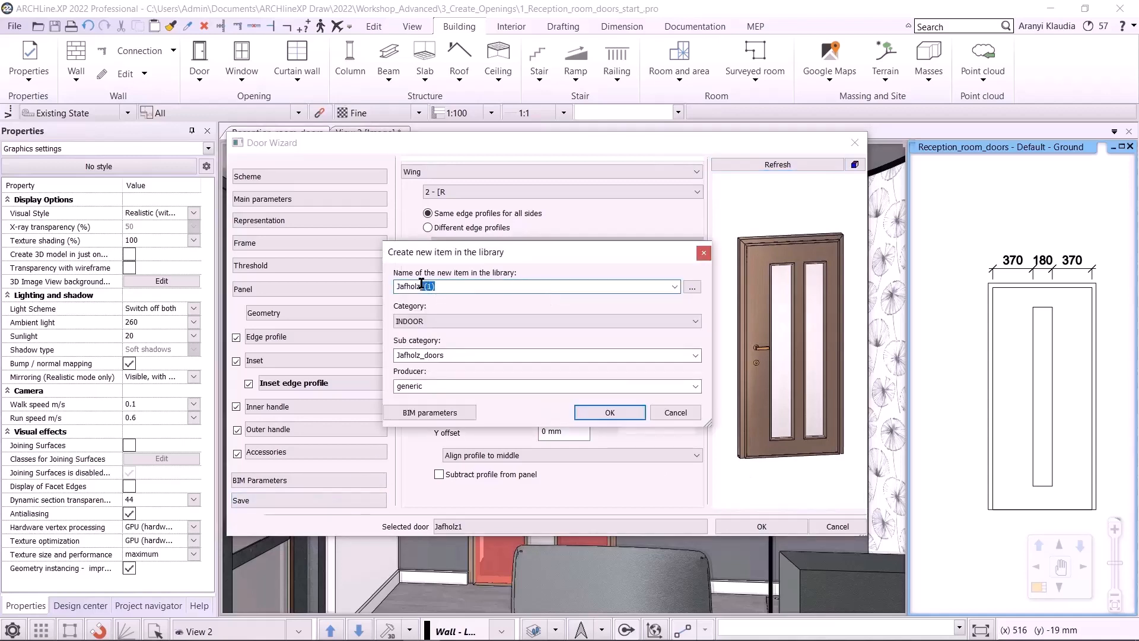
{"action": "key", "text": "Delete"}
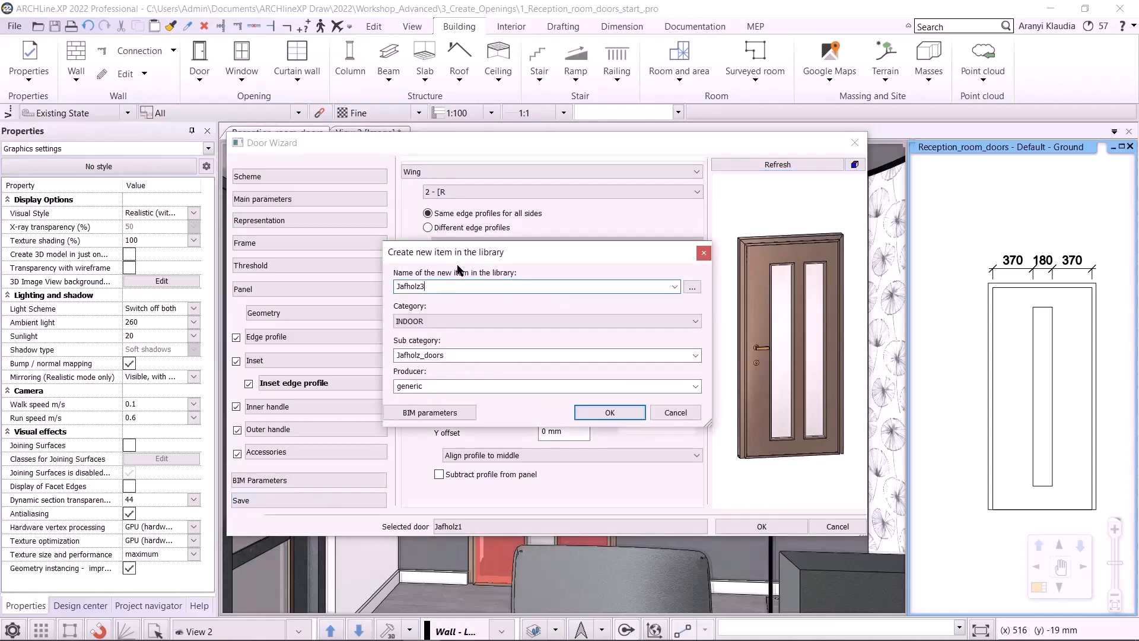
{"action": "left_click", "coordinate": [610, 413]}
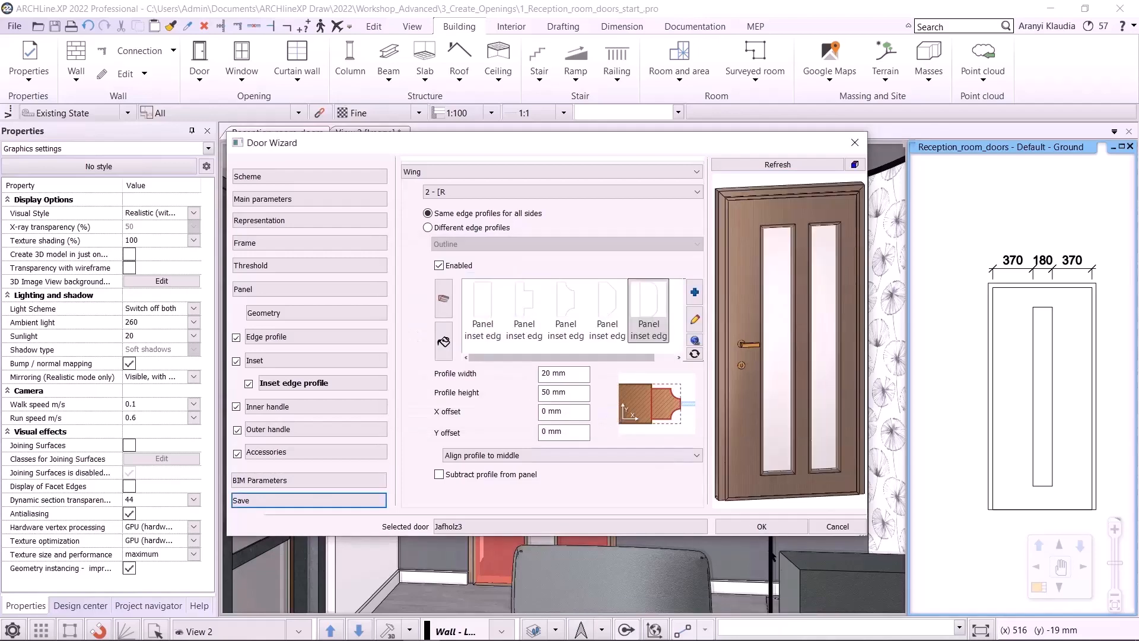
{"action": "left_click", "coordinate": [787, 528]}
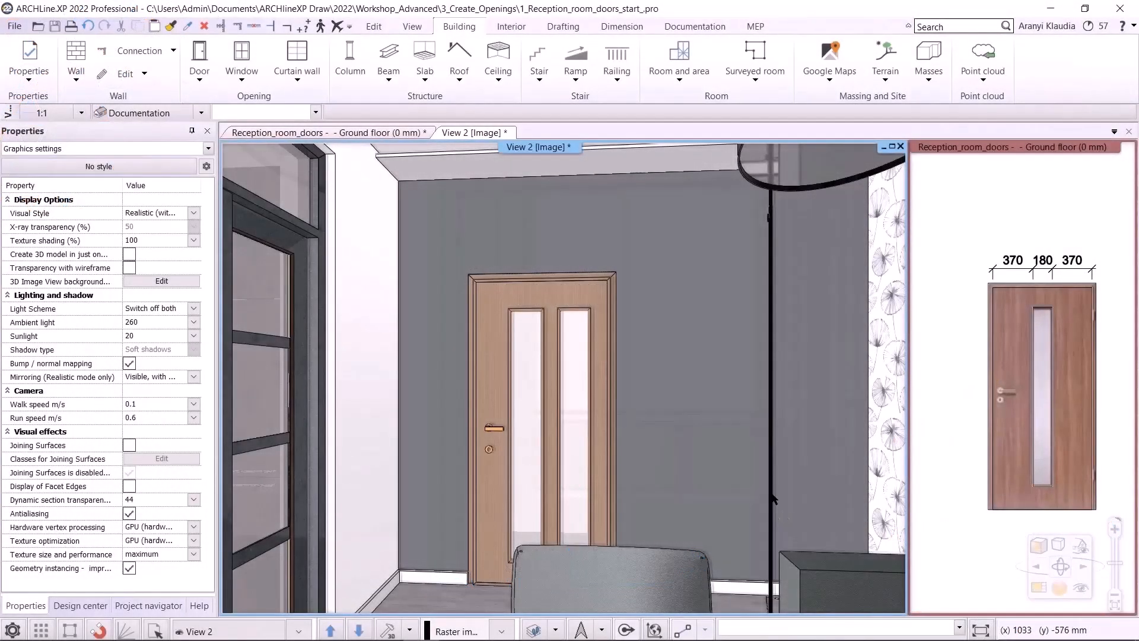
Step: Make the Ground floor plan the main view and examine the three-square door sample and its outline drawing
{"action": "left_click", "coordinate": [1080, 236]}
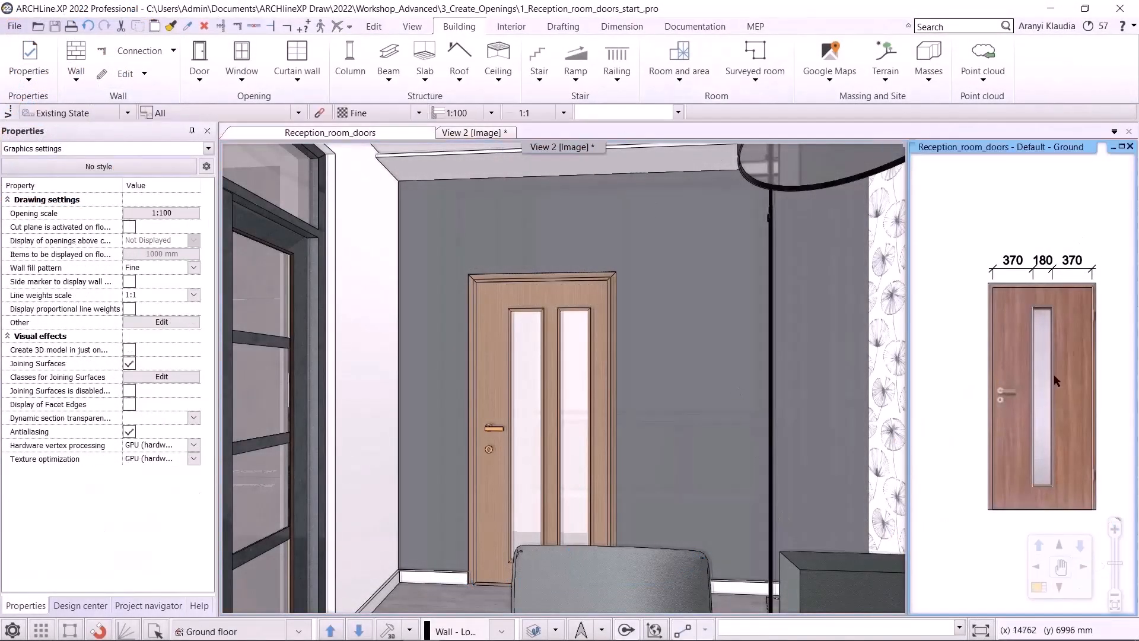
{"action": "left_click", "coordinate": [1039, 587]}
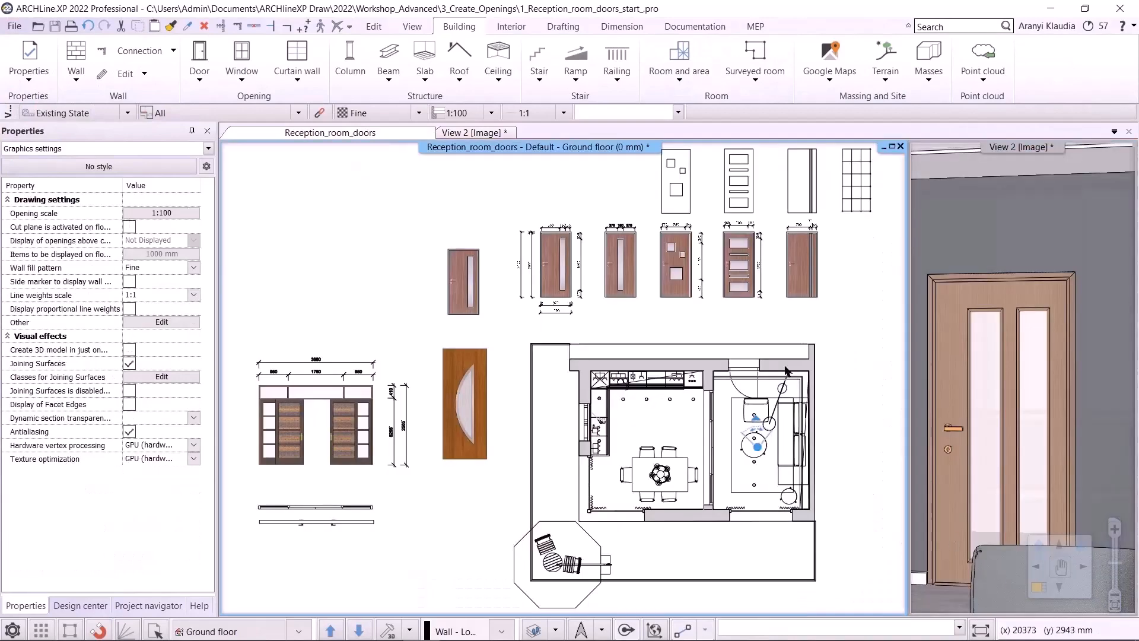
{"action": "scroll", "coordinate": [639, 263], "scroll_direction": "up", "scroll_amount": 5}
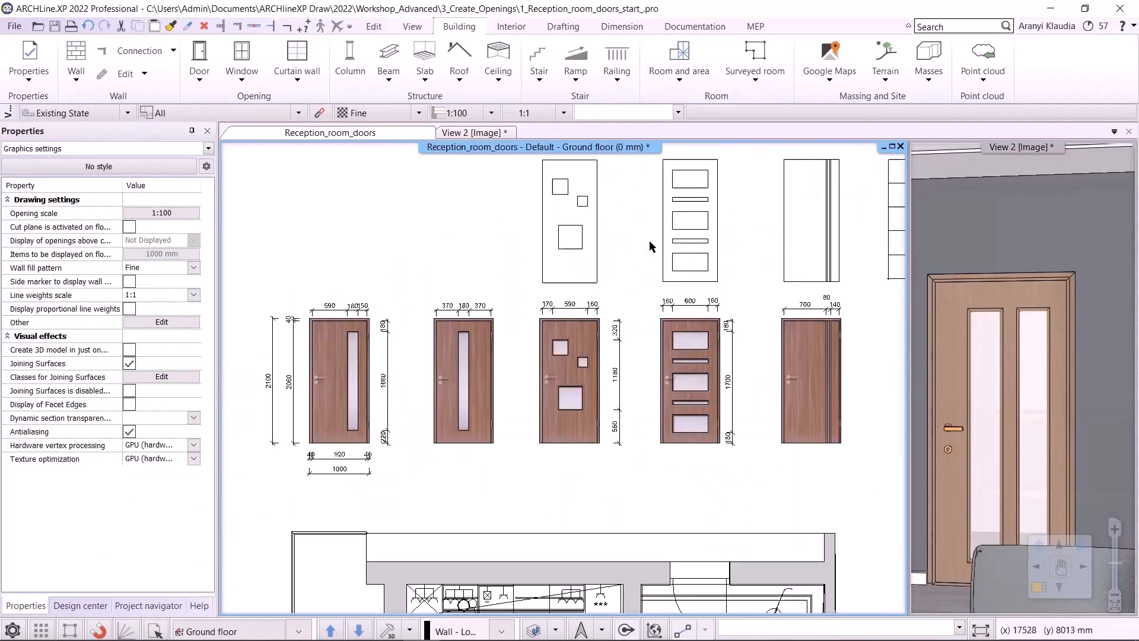
{"action": "middle_click_drag", "start_coordinate": [576, 355], "coordinate": [557, 359]}
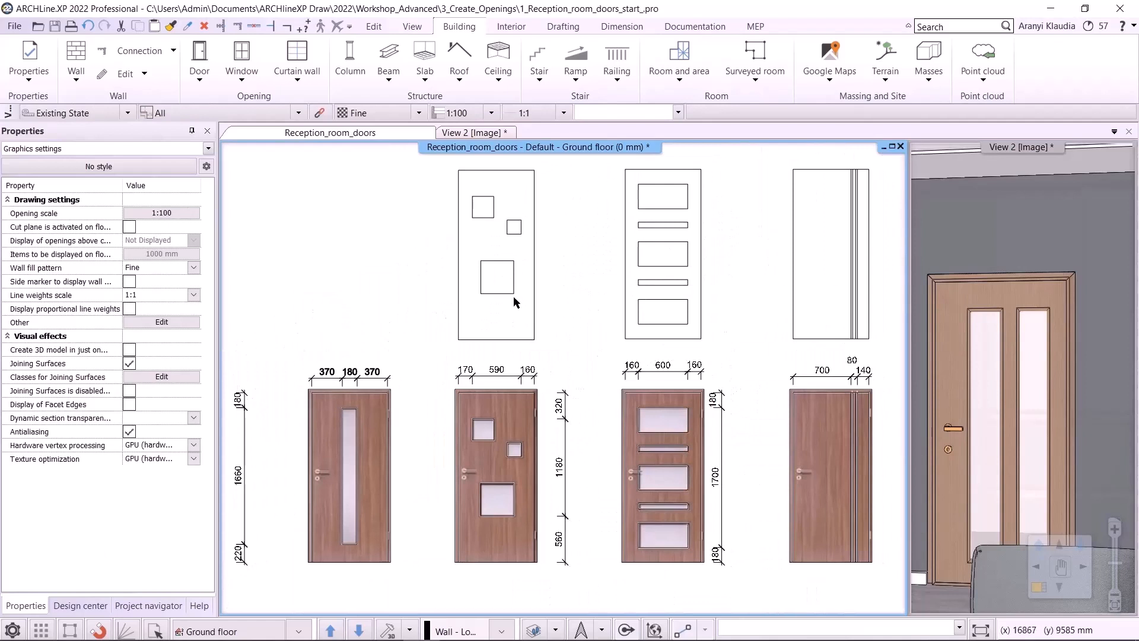
{"action": "scroll", "coordinate": [510, 493], "scroll_direction": "up", "scroll_amount": 3}
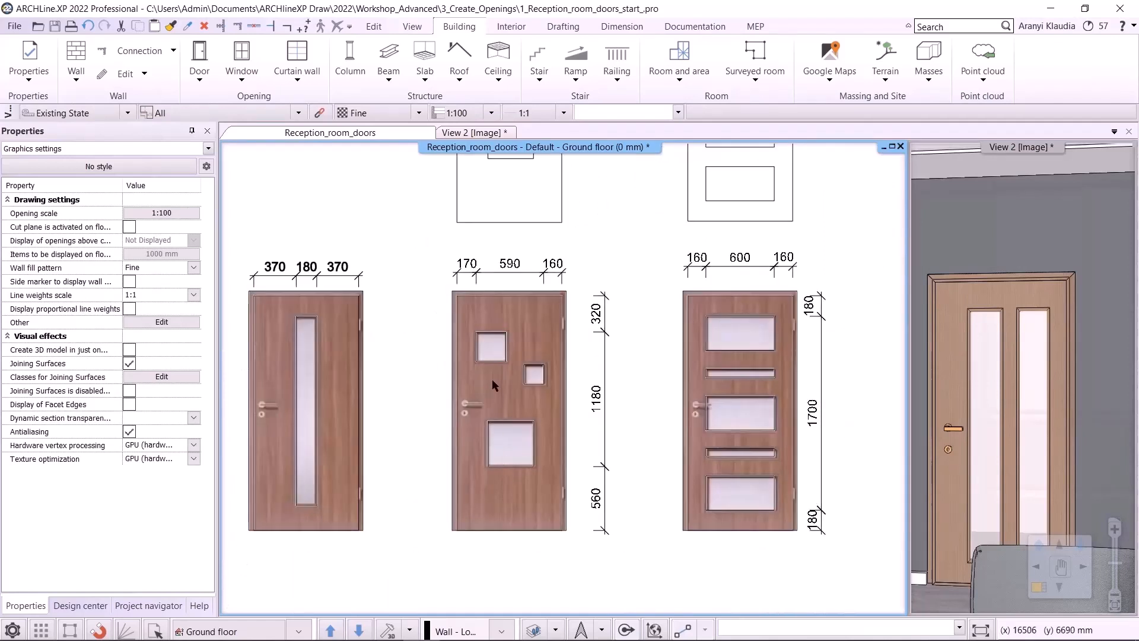
{"action": "middle_click_drag", "start_coordinate": [510, 493], "coordinate": [516, 495]}
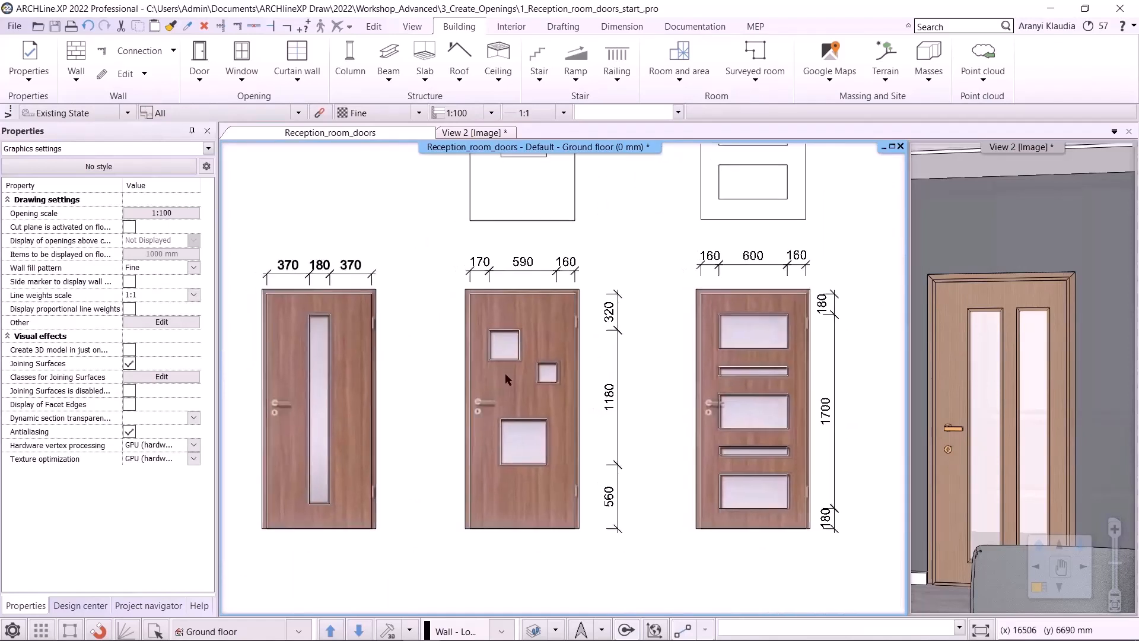
{"action": "middle_click_drag", "start_coordinate": [537, 214], "coordinate": [561, 353]}
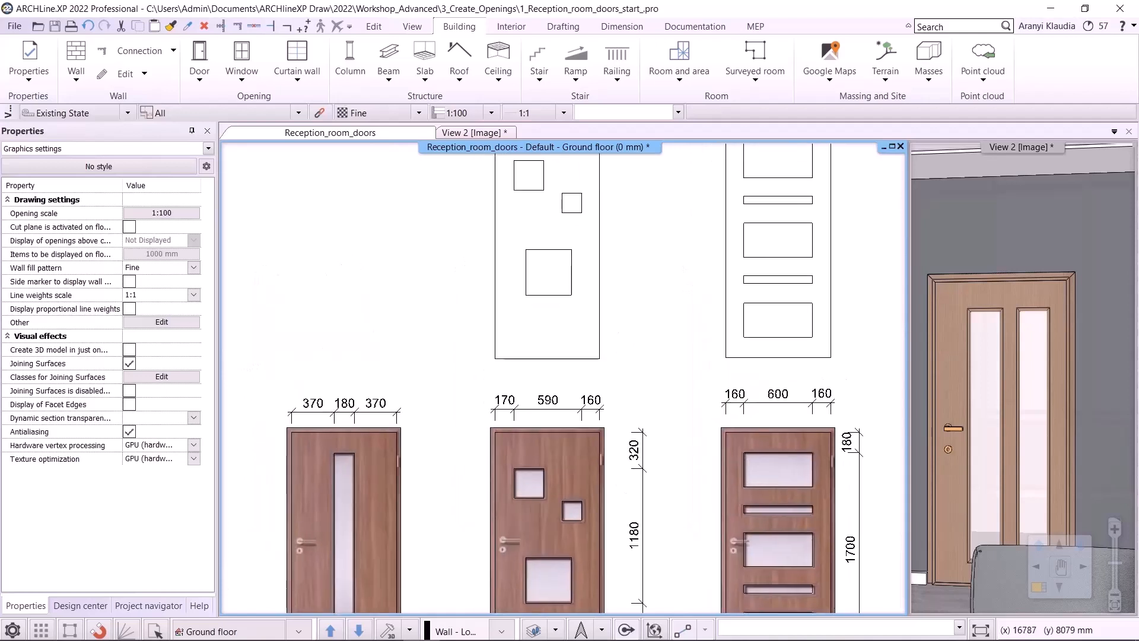
{"action": "middle_click_drag", "start_coordinate": [563, 307], "coordinate": [544, 349]}
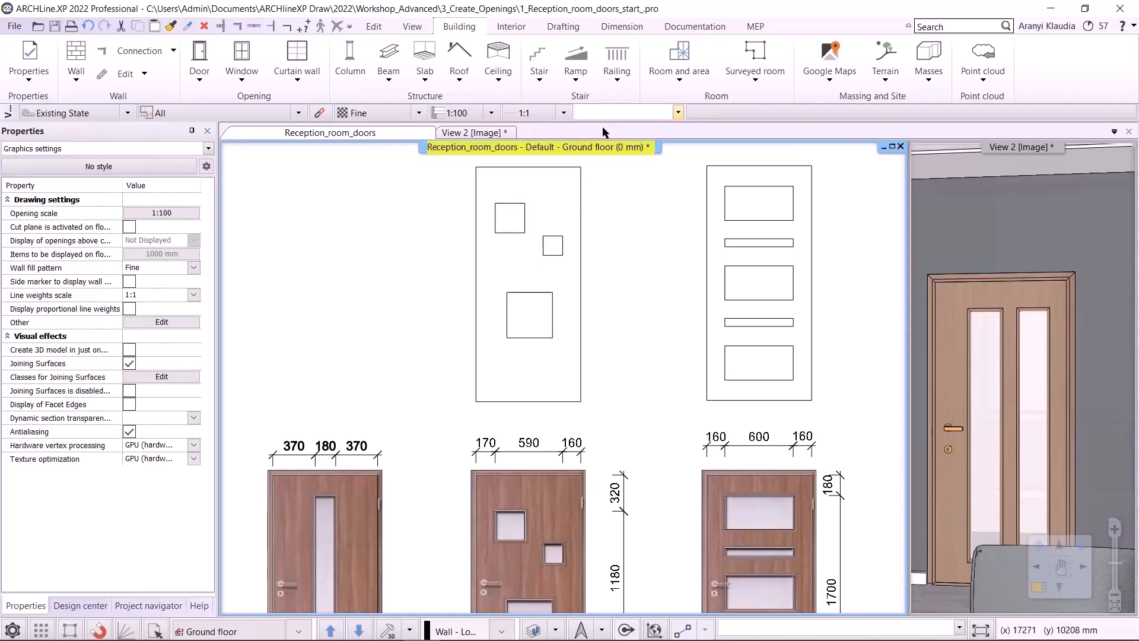
Step: Define a multiple profile with the outline's upper-left square as its first closed loop and that square's lower-right corner as reference point
{"action": "left_click", "coordinate": [562, 26]}
{"action": "left_click", "coordinate": [714, 62]}
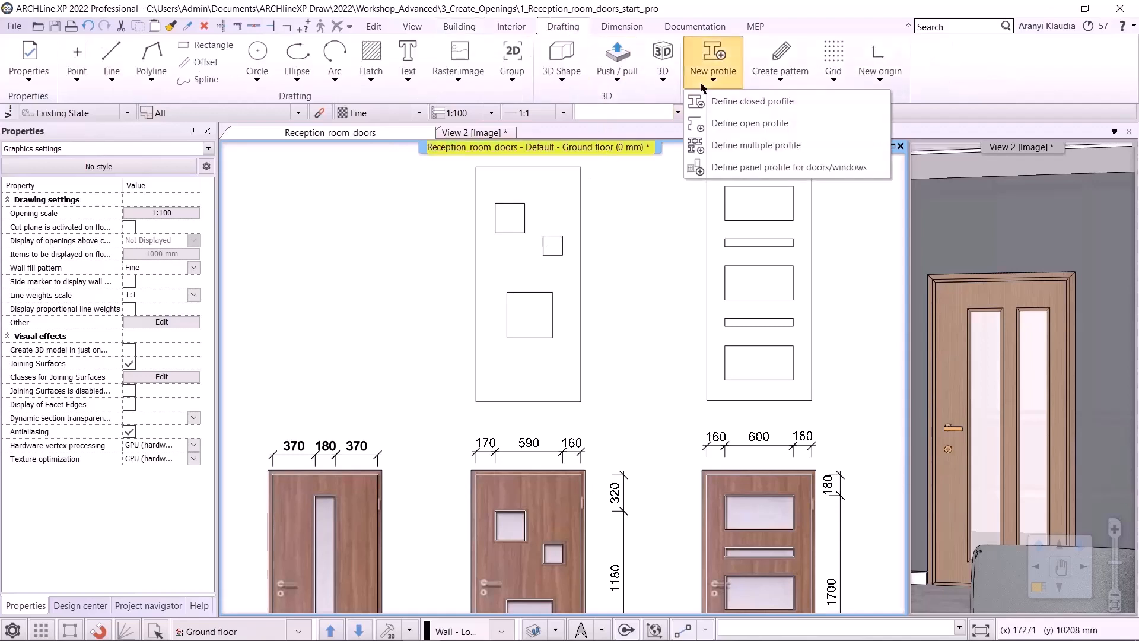
{"action": "left_click", "coordinate": [755, 150]}
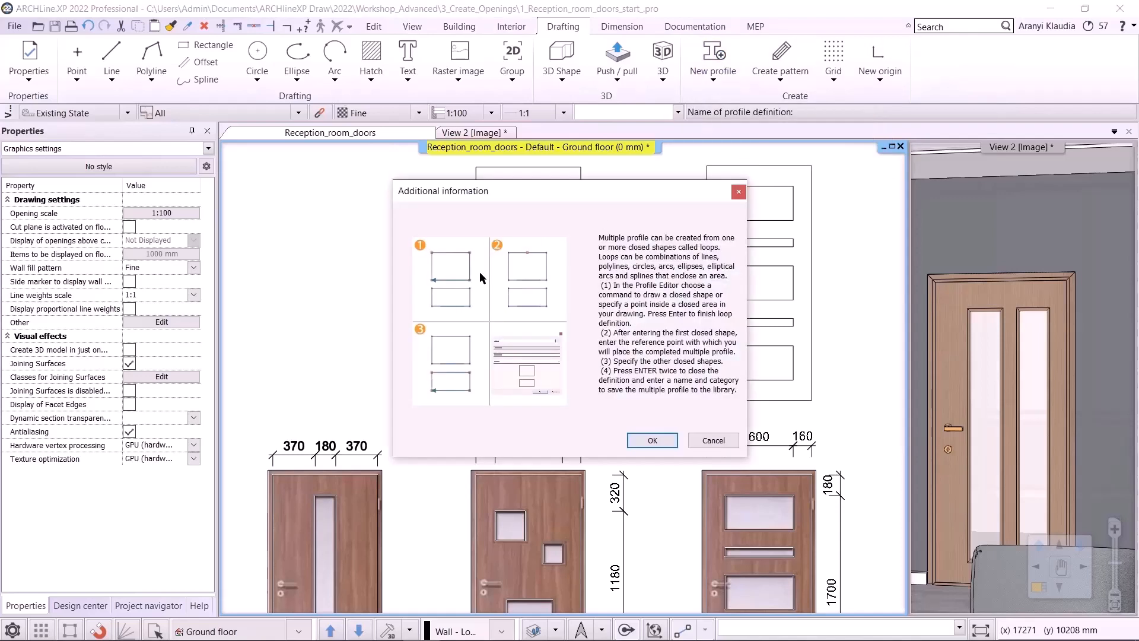
{"action": "left_click", "coordinate": [660, 439]}
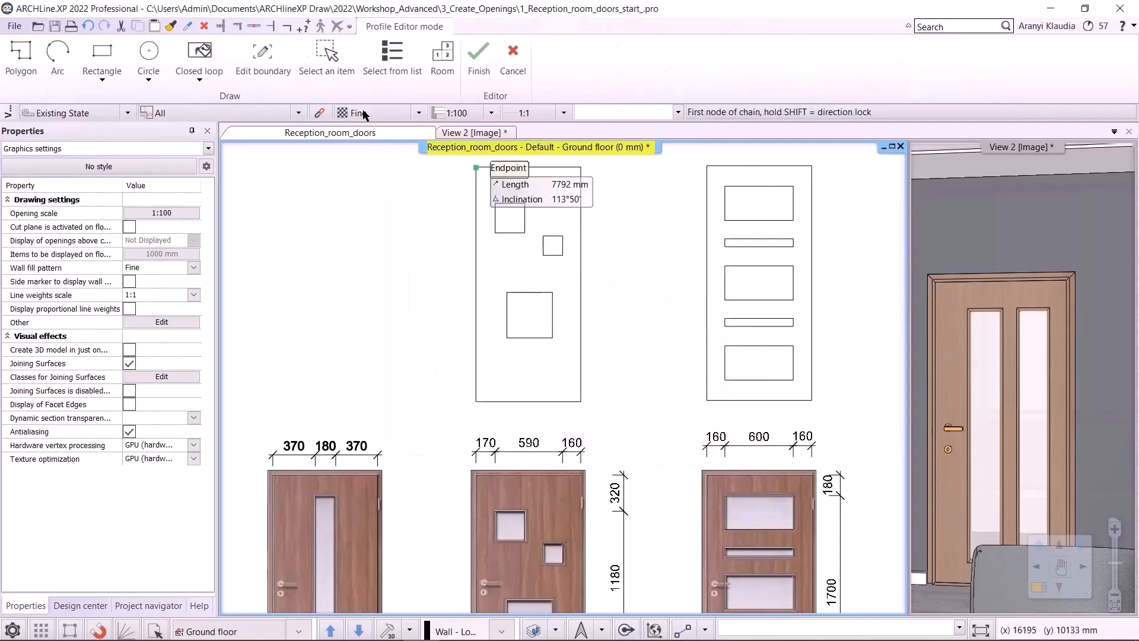
{"action": "left_click", "coordinate": [197, 77]}
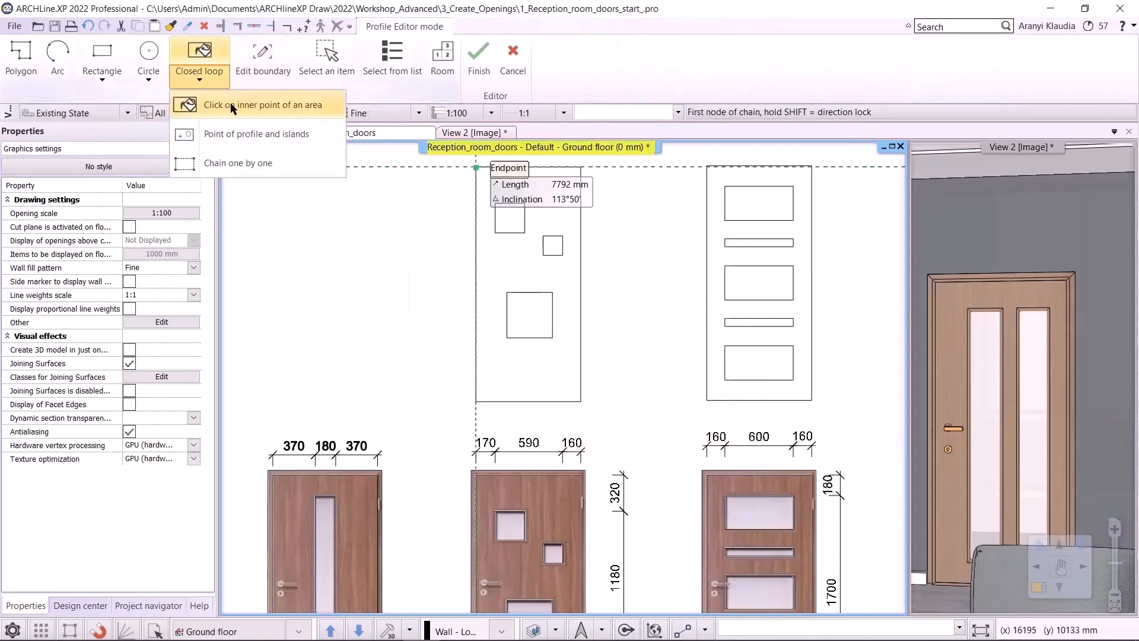
{"action": "left_click", "coordinate": [195, 105]}
{"action": "scroll", "coordinate": [545, 246], "scroll_direction": "up", "scroll_amount": 1}
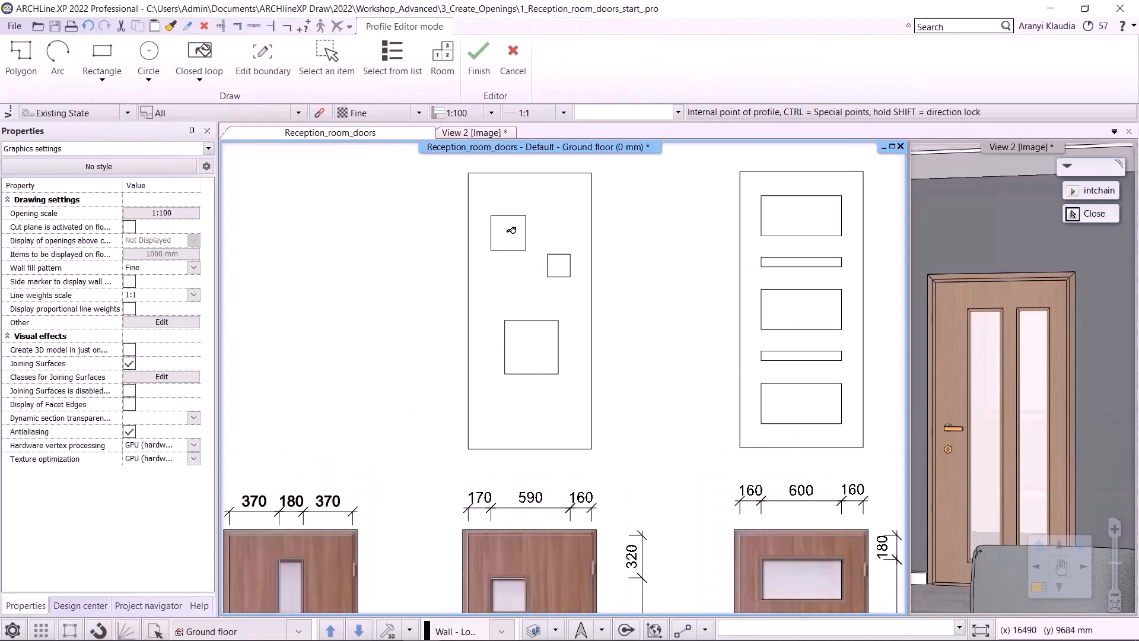
{"action": "left_click", "coordinate": [512, 231]}
{"action": "left_click", "coordinate": [526, 251]}
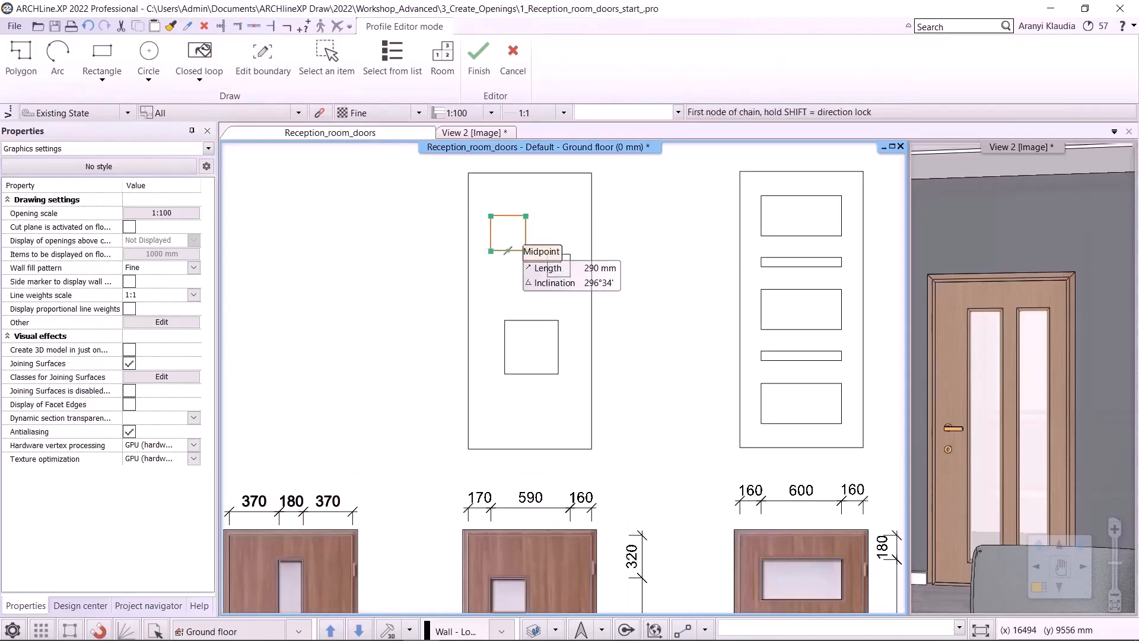
Step: Add the small square and the large lower square as closed loops by inner point, and finish the multiple profile
{"action": "left_click", "coordinate": [199, 77]}
{"action": "left_click", "coordinate": [196, 107]}
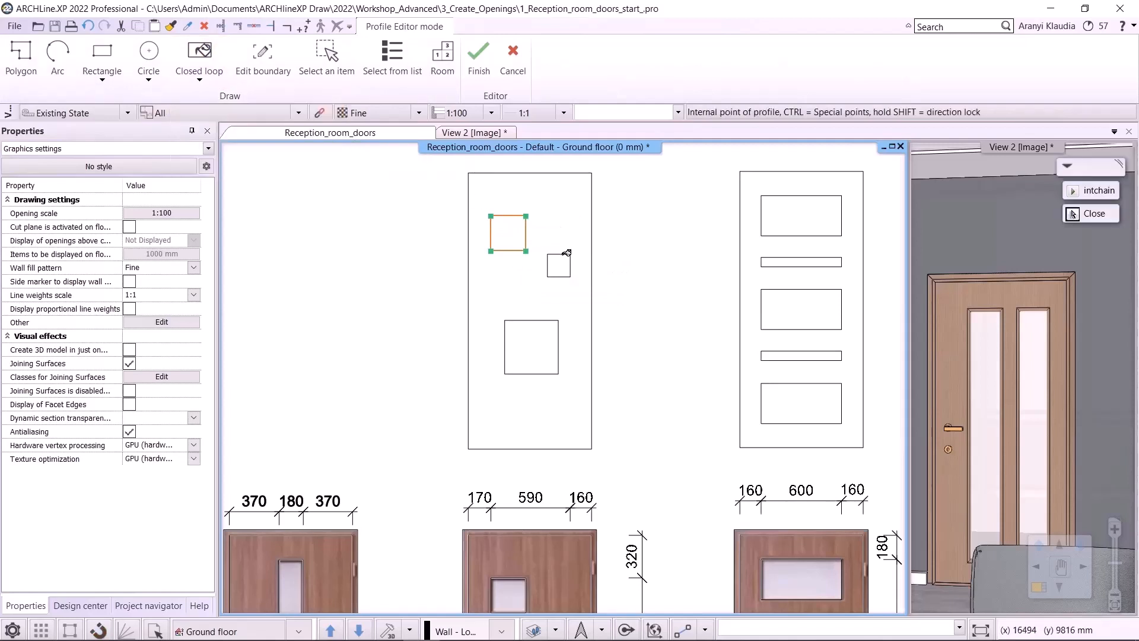
{"action": "left_click", "coordinate": [570, 264]}
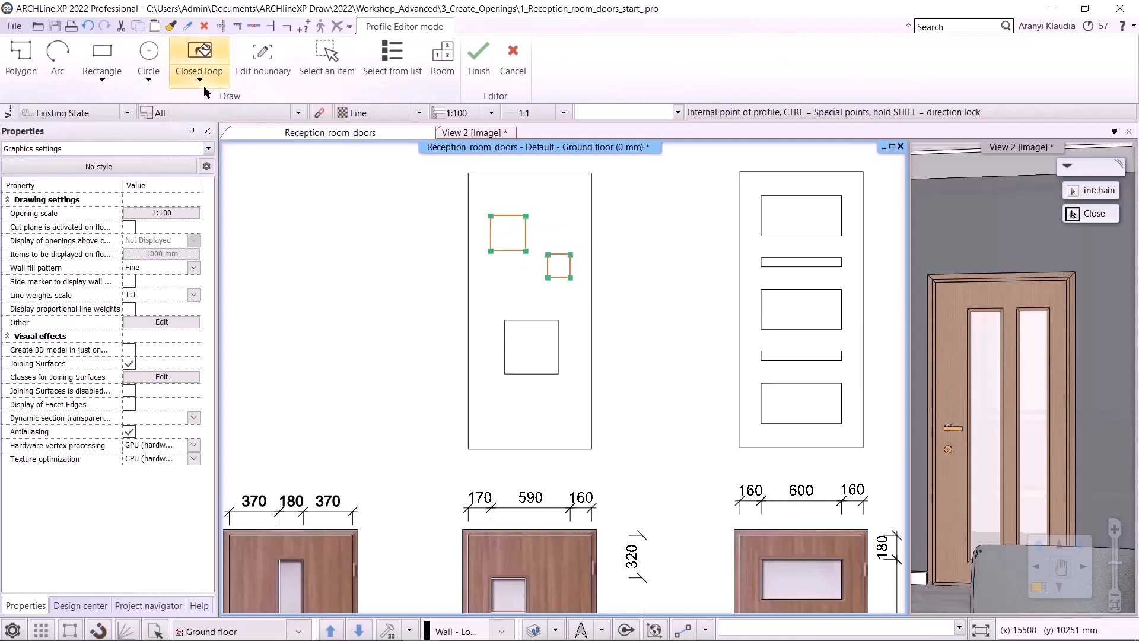
{"action": "left_click", "coordinate": [201, 80]}
{"action": "left_click", "coordinate": [233, 113]}
{"action": "left_click", "coordinate": [534, 347]}
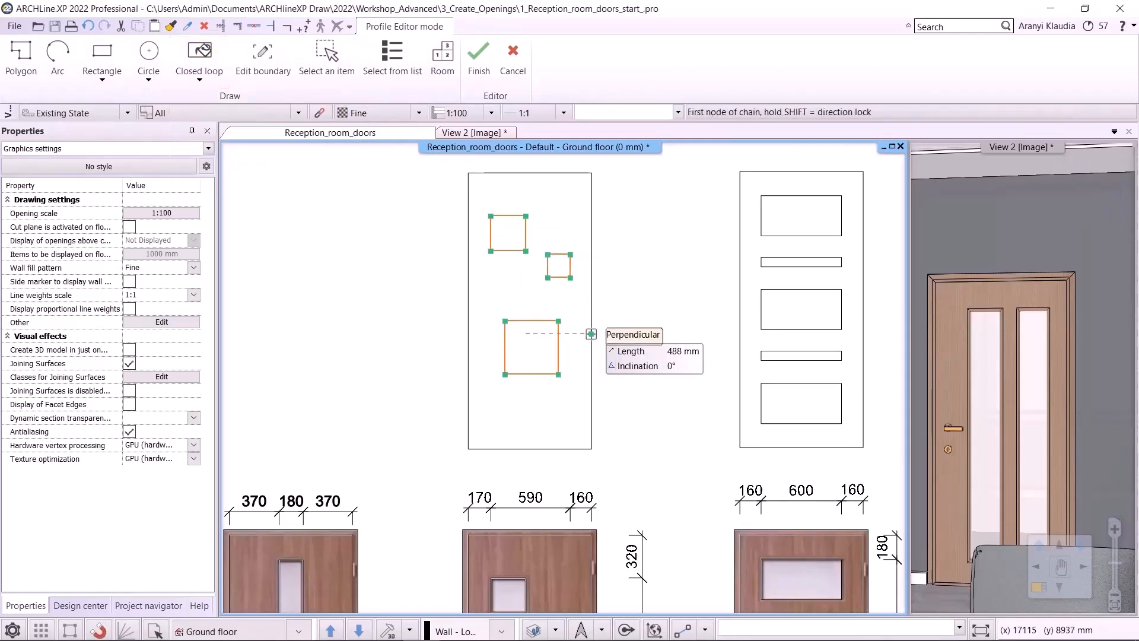
{"action": "key", "text": "Return"}
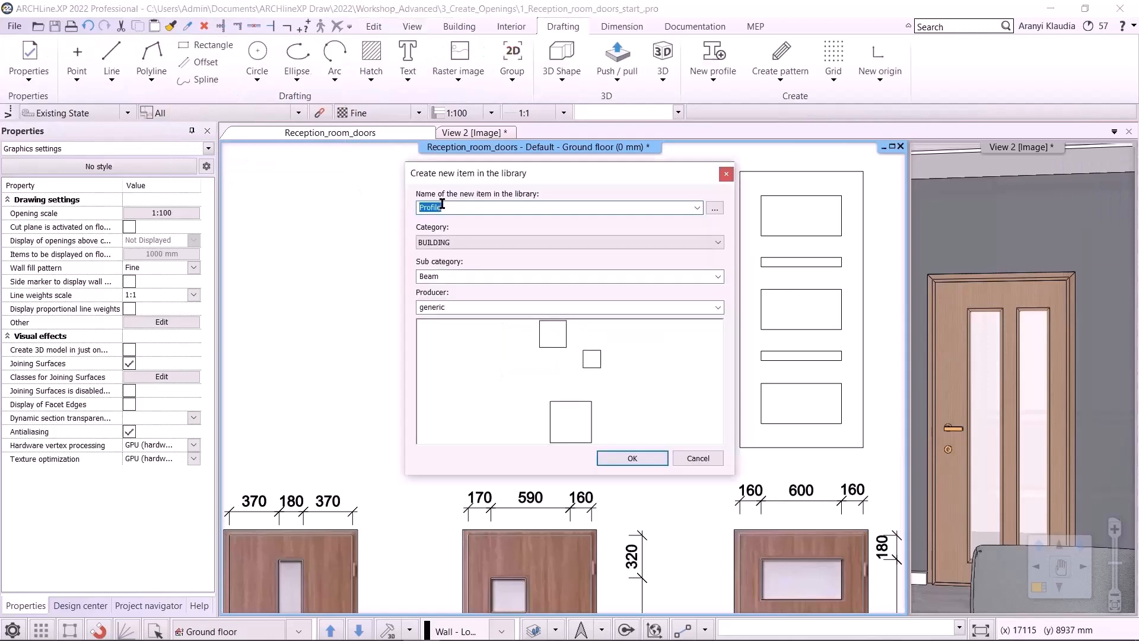
Step: Save the multiple profile to the library as Jafholz4_profil, category DOOR AND WINDOW, sub category Panel frontal profiles
{"action": "type", "text": "Jafholz4_p"}
{"action": "left_click", "coordinate": [520, 243]}
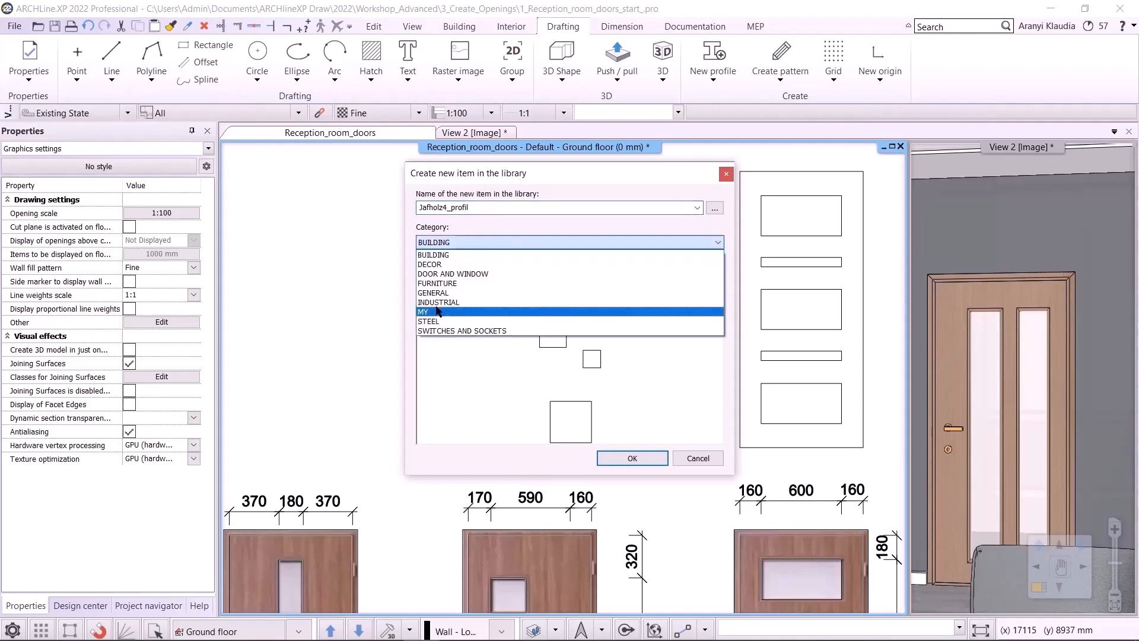
{"action": "left_click", "coordinate": [444, 274]}
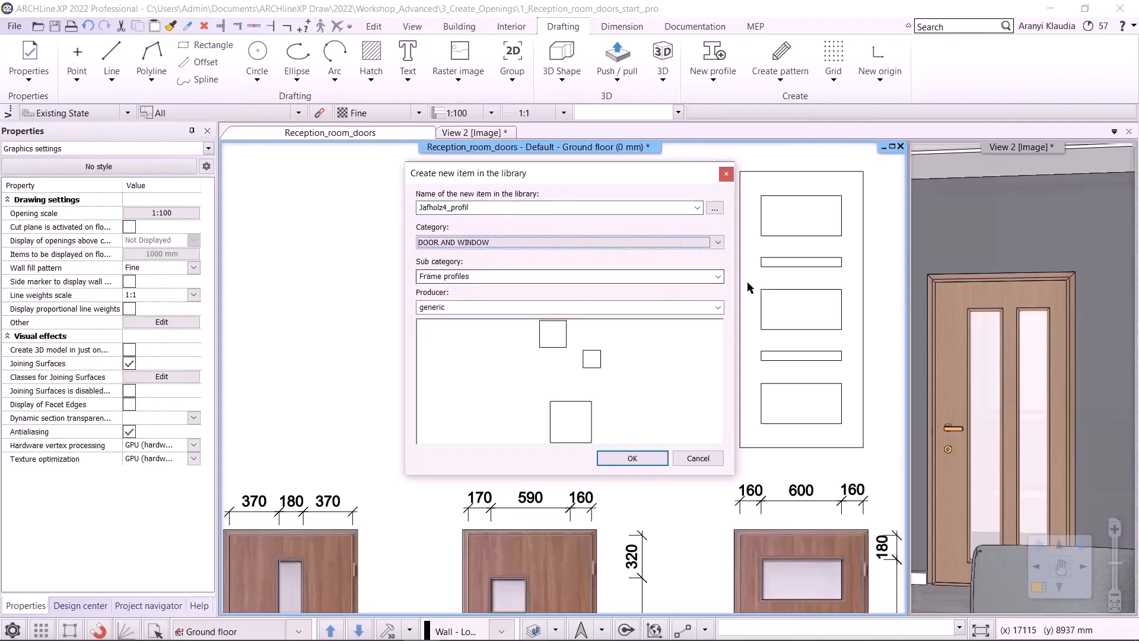
{"action": "left_click", "coordinate": [717, 277]}
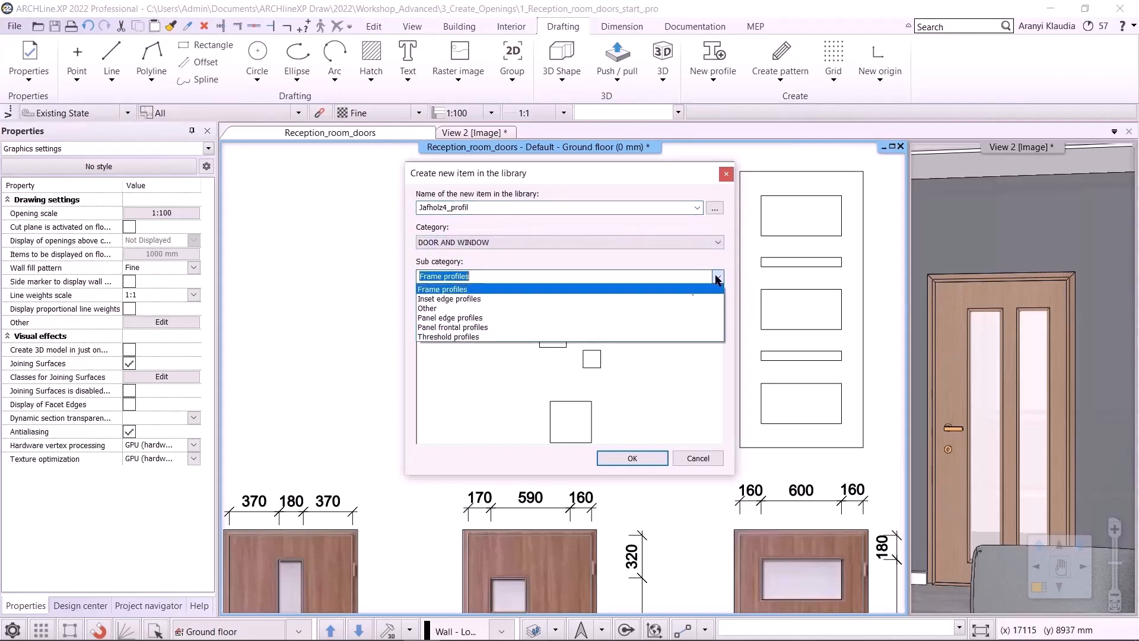
{"action": "left_click", "coordinate": [485, 327]}
{"action": "left_click", "coordinate": [622, 462]}
Step: Make View 2 the main view with the three-square door sample shown beside it, and open the placed door's opening properties
{"action": "scroll", "coordinate": [575, 435], "scroll_direction": "down", "scroll_amount": 1}
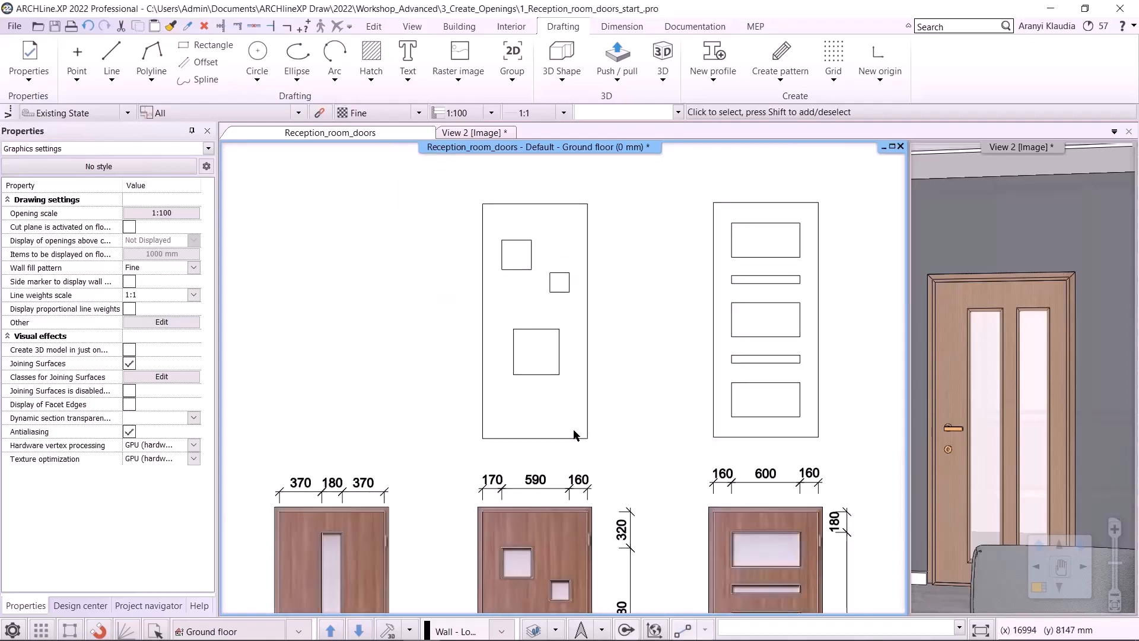
{"action": "scroll", "coordinate": [557, 469], "scroll_direction": "up", "scroll_amount": 2}
{"action": "middle_click_drag", "start_coordinate": [534, 396], "coordinate": [538, 315]}
{"action": "left_click", "coordinate": [997, 496]}
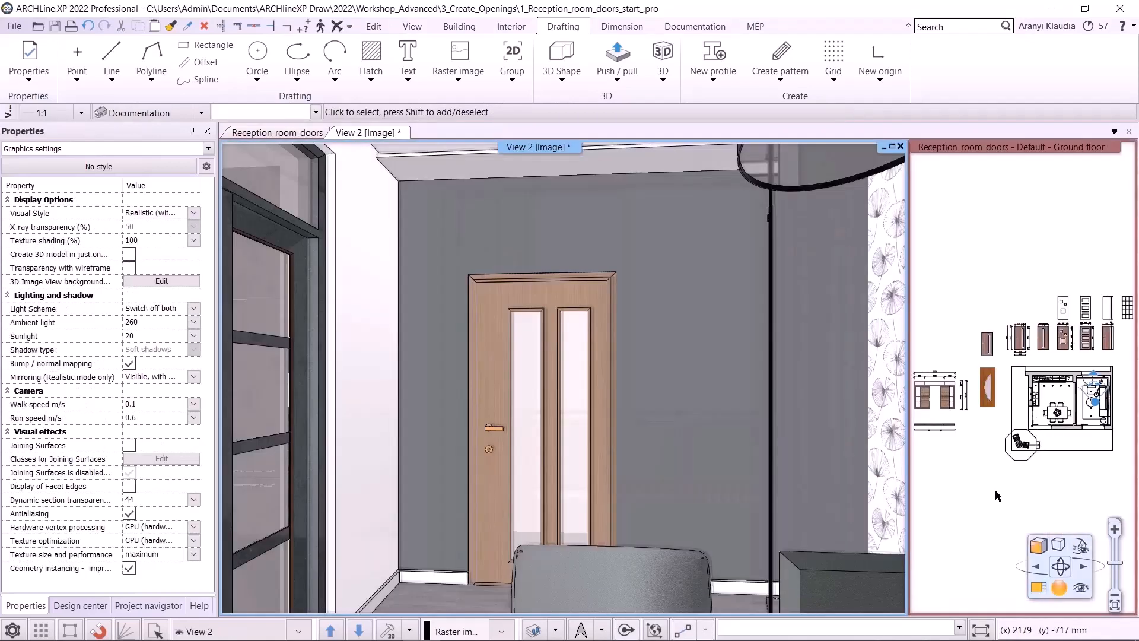
{"action": "left_click", "coordinate": [1055, 340]}
{"action": "scroll", "coordinate": [1055, 340], "scroll_direction": "up", "scroll_amount": 6}
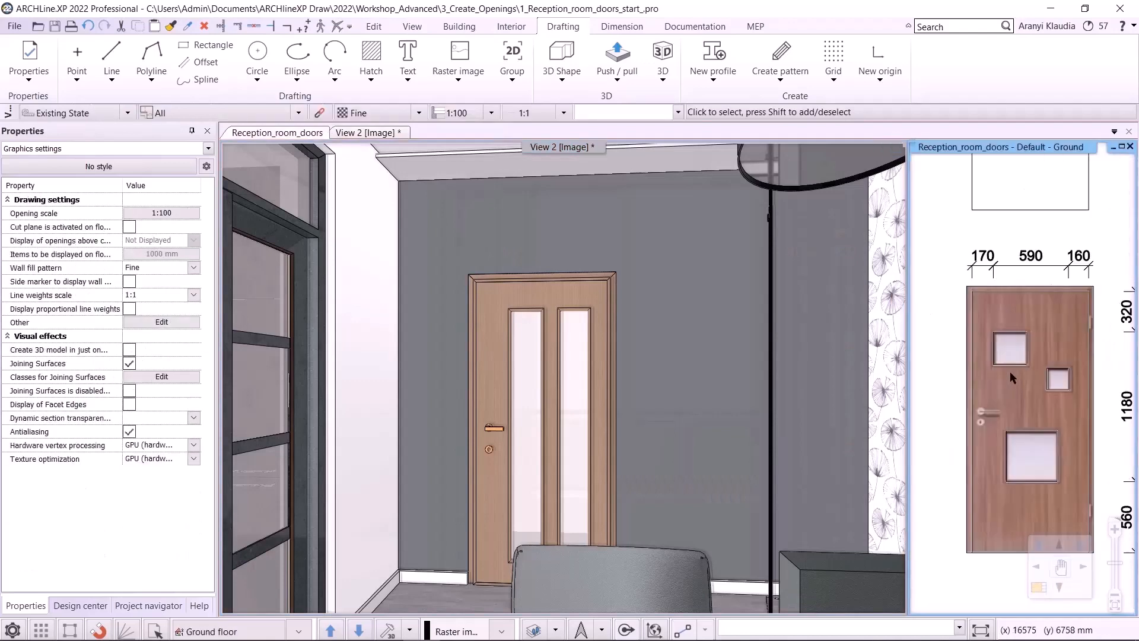
{"action": "left_click", "coordinate": [511, 403]}
{"action": "right_click", "coordinate": [510, 402]}
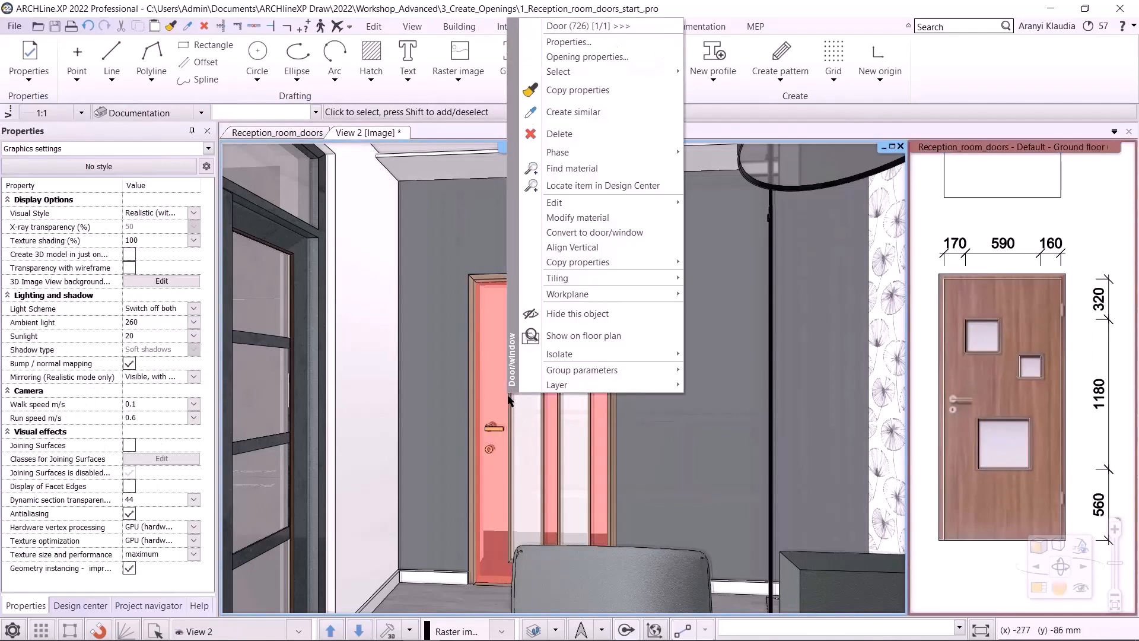
{"action": "left_click", "coordinate": [606, 57]}
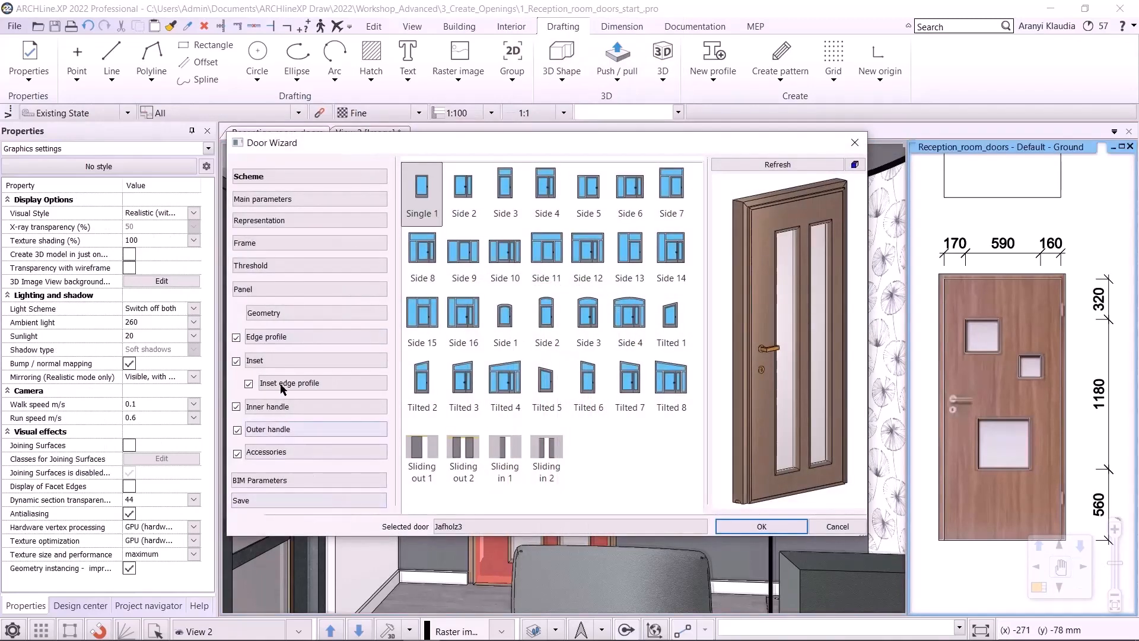
Step: Delete one of the door's two insets and assign the three-square Jafholz4_profil from Panel frontal profiles to the remaining one
{"action": "left_click", "coordinate": [279, 358]}
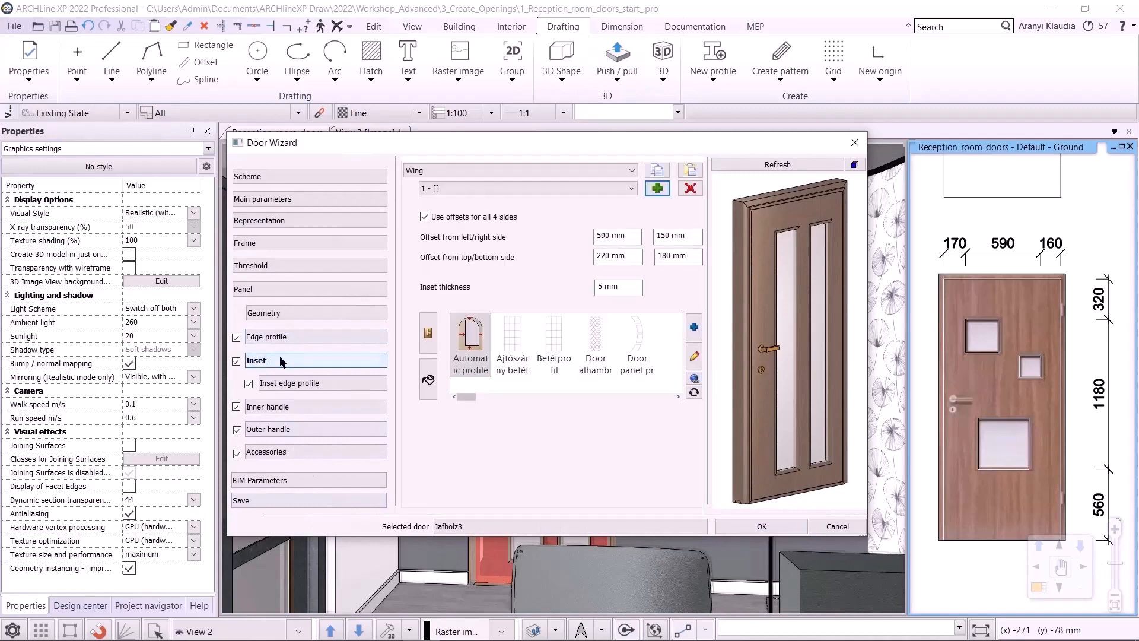
{"action": "left_click", "coordinate": [690, 190]}
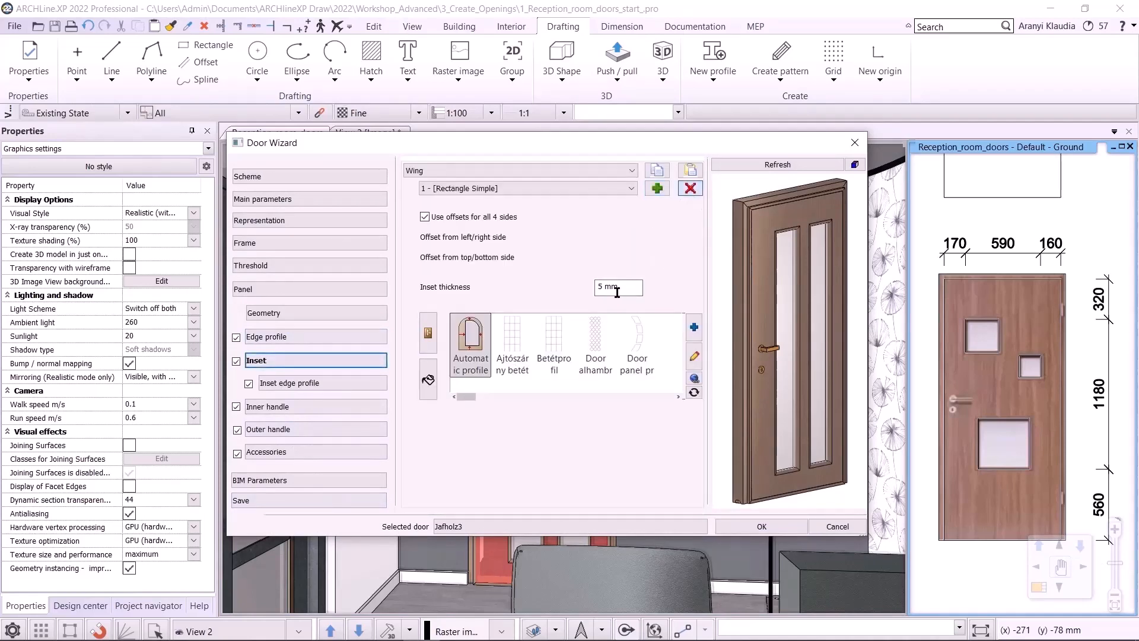
{"action": "left_click", "coordinate": [698, 327]}
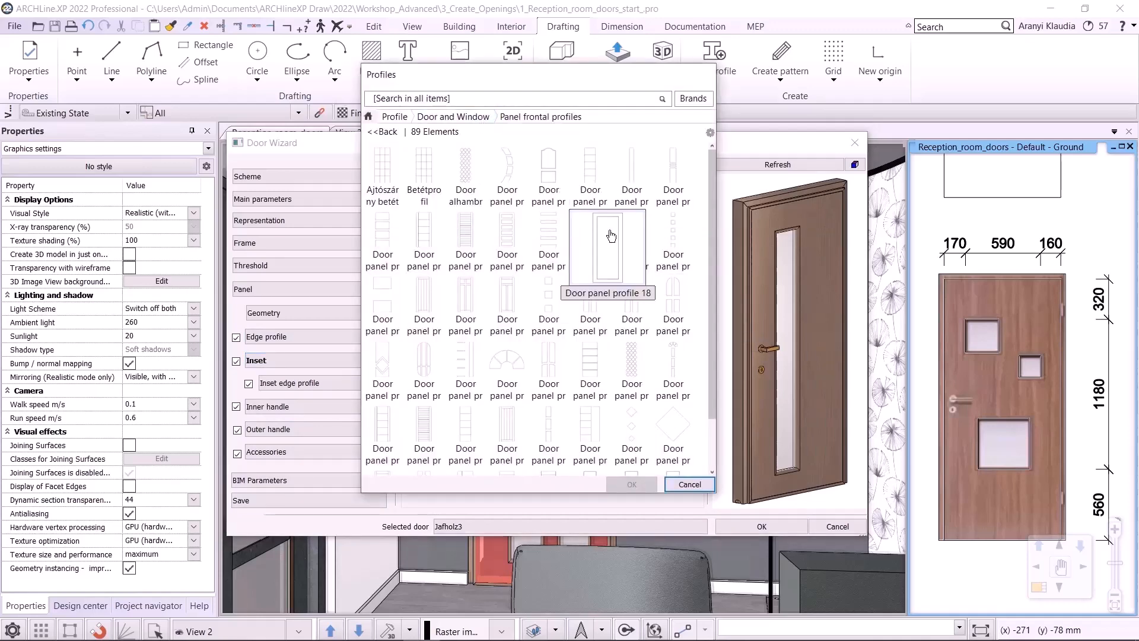
{"action": "scroll", "coordinate": [641, 270], "scroll_direction": "down", "scroll_amount": 4}
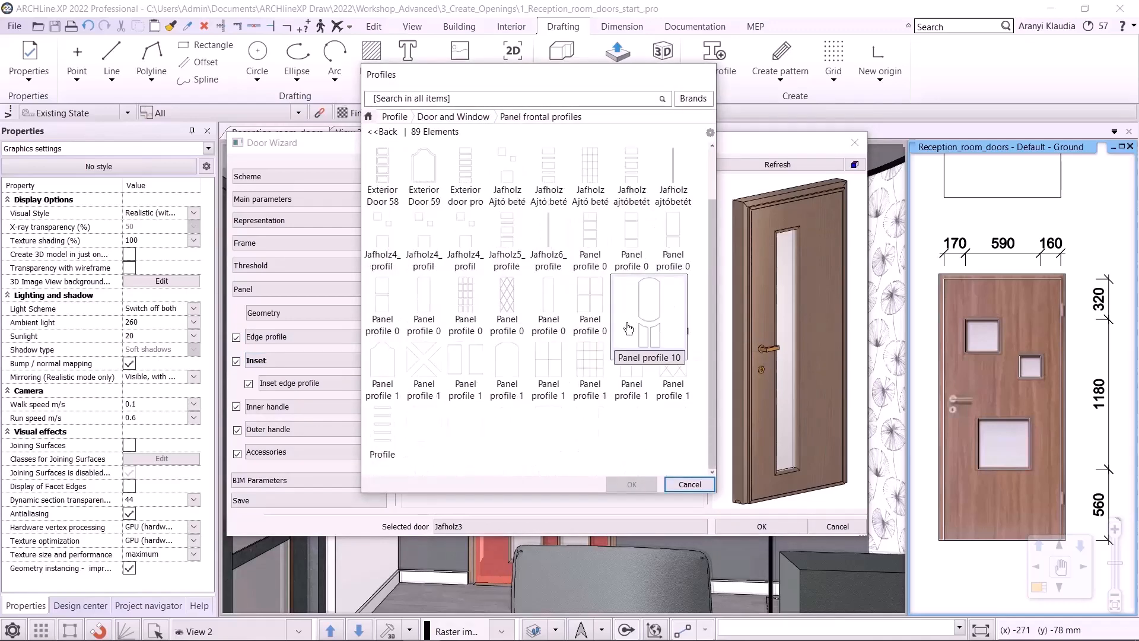
{"action": "left_click", "coordinate": [423, 236]}
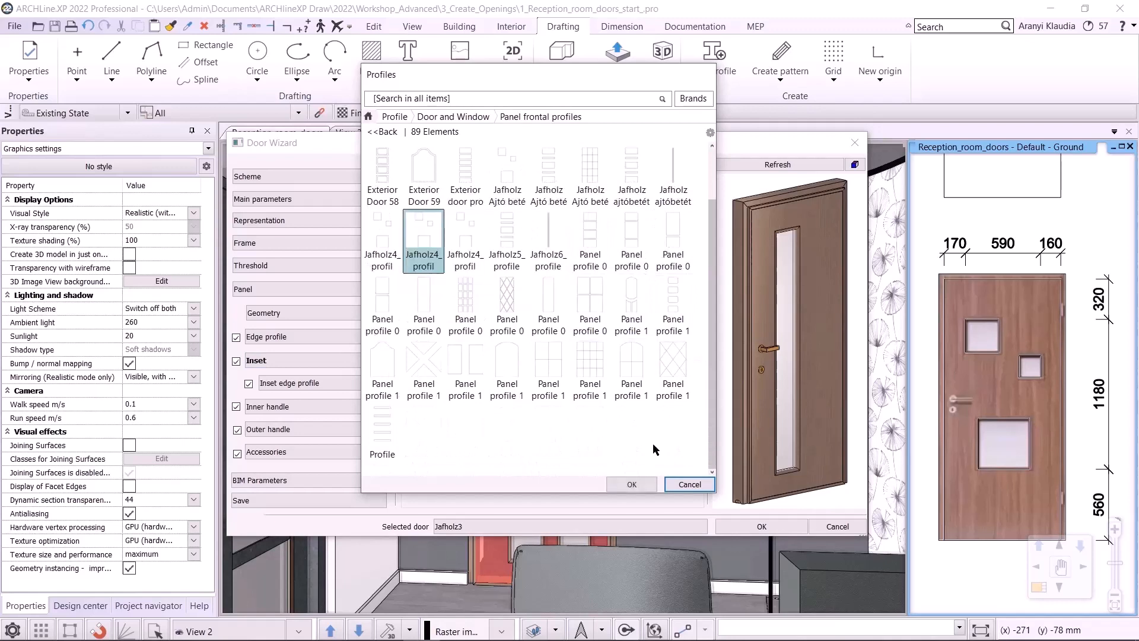
{"action": "left_click", "coordinate": [631, 485]}
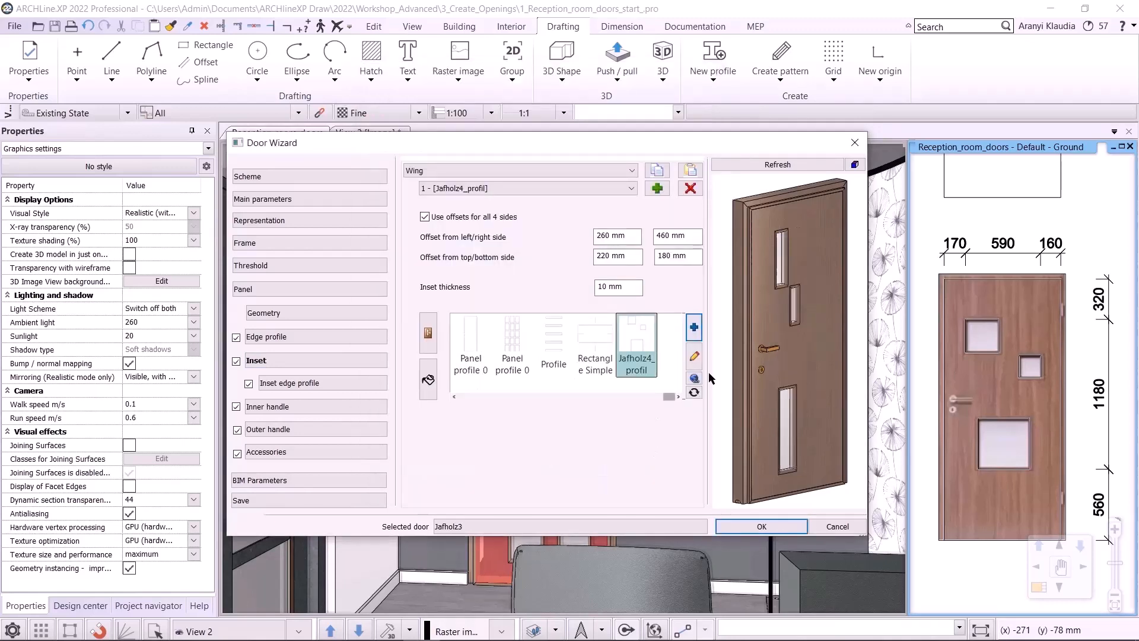
Step: Set the inset offsets to 170 mm left, 160 mm right, 320 mm top and 560 mm bottom with 5 mm thickness, and refresh the preview
{"action": "left_click", "coordinate": [609, 238]}
{"action": "left_click_drag", "start_coordinate": [626, 238], "coordinate": [586, 246]}
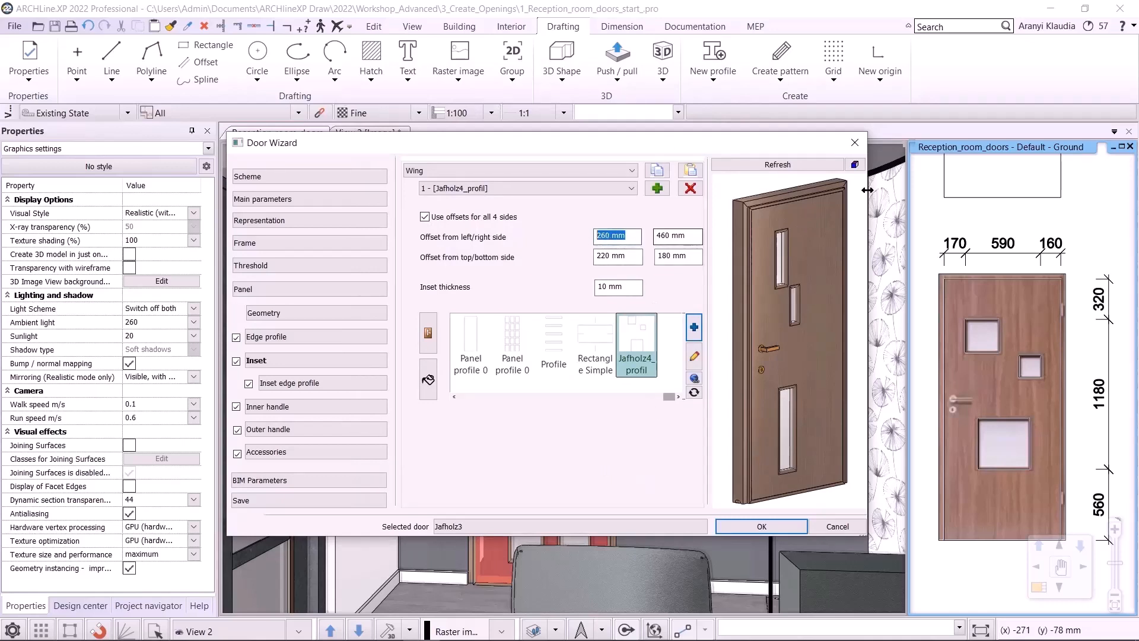
{"action": "type", "text": "170"}
{"action": "left_click", "coordinate": [692, 237]}
{"action": "type", "text": "160"}
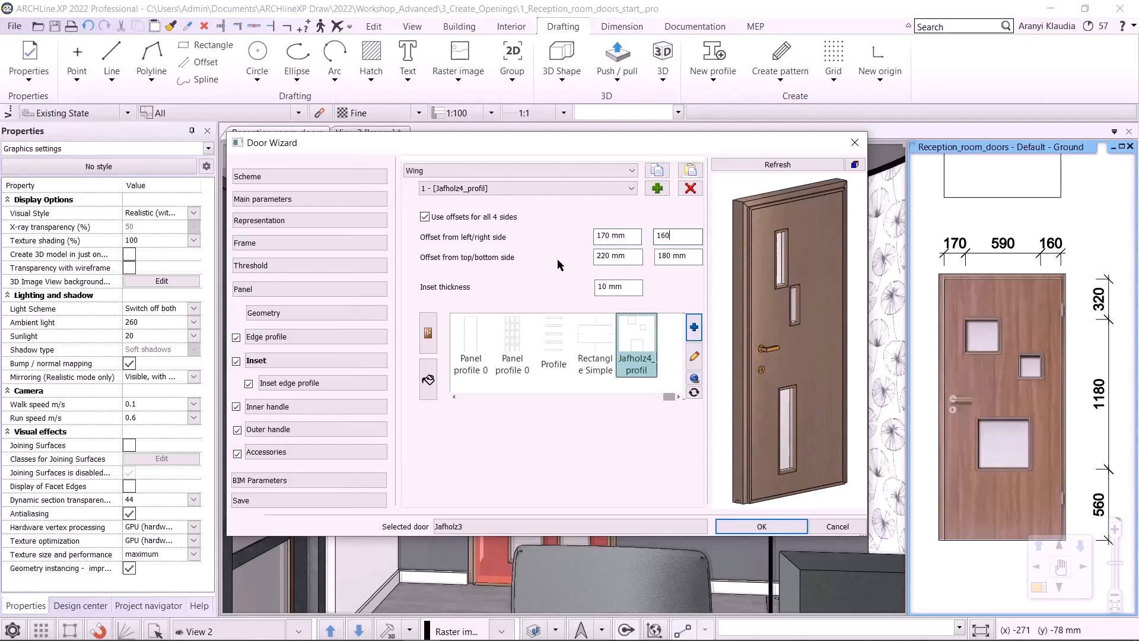
{"action": "left_click", "coordinate": [596, 256]}
{"action": "type", "text": "320"}
{"action": "left_click", "coordinate": [678, 256]}
{"action": "type", "text": "560"}
{"action": "left_click", "coordinate": [632, 287]}
{"action": "type", "text": "5"}
{"action": "left_click", "coordinate": [807, 168]}
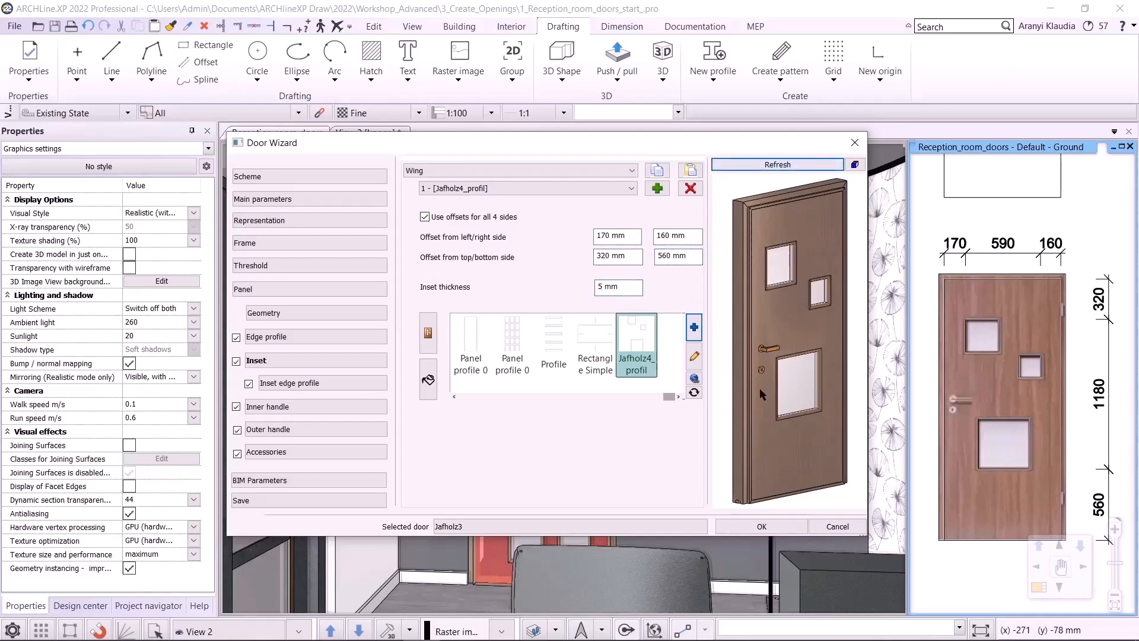
{"action": "left_click_drag", "start_coordinate": [770, 419], "coordinate": [693, 493]}
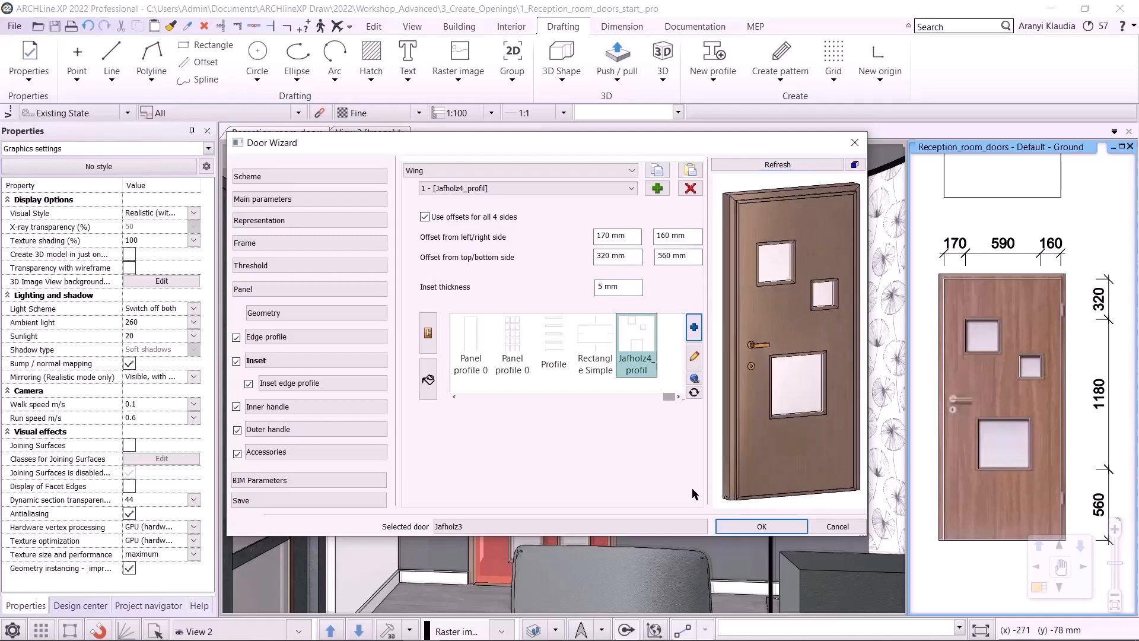
Step: Save the three-square door to the library's INDOOR Jafholz_doors sub category as Jafholz4 and apply it to the placed door
{"action": "left_click", "coordinate": [263, 500]}
{"action": "left_click_drag", "start_coordinate": [436, 288], "coordinate": [423, 287]}
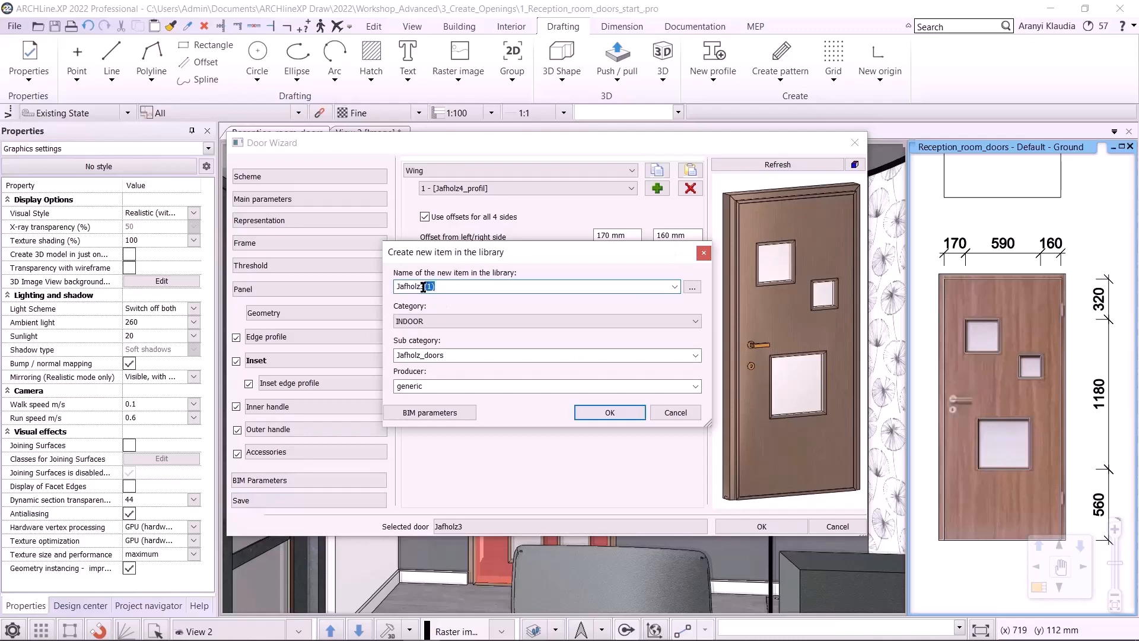
{"action": "type", "text": "4"}
{"action": "left_click", "coordinate": [609, 412]}
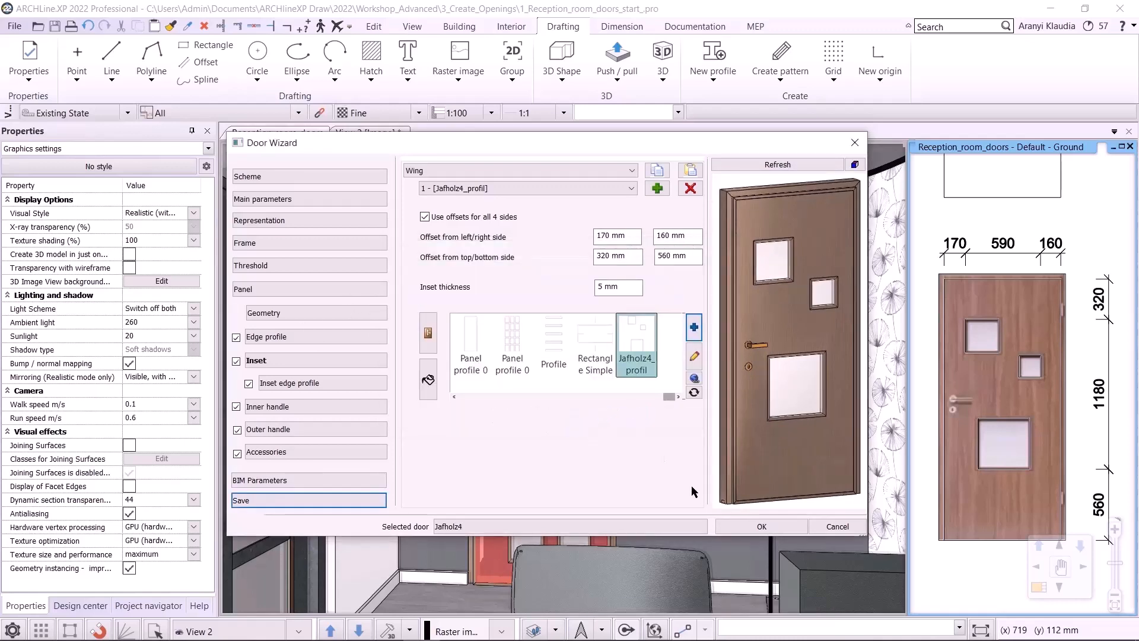
{"action": "left_click", "coordinate": [758, 525]}
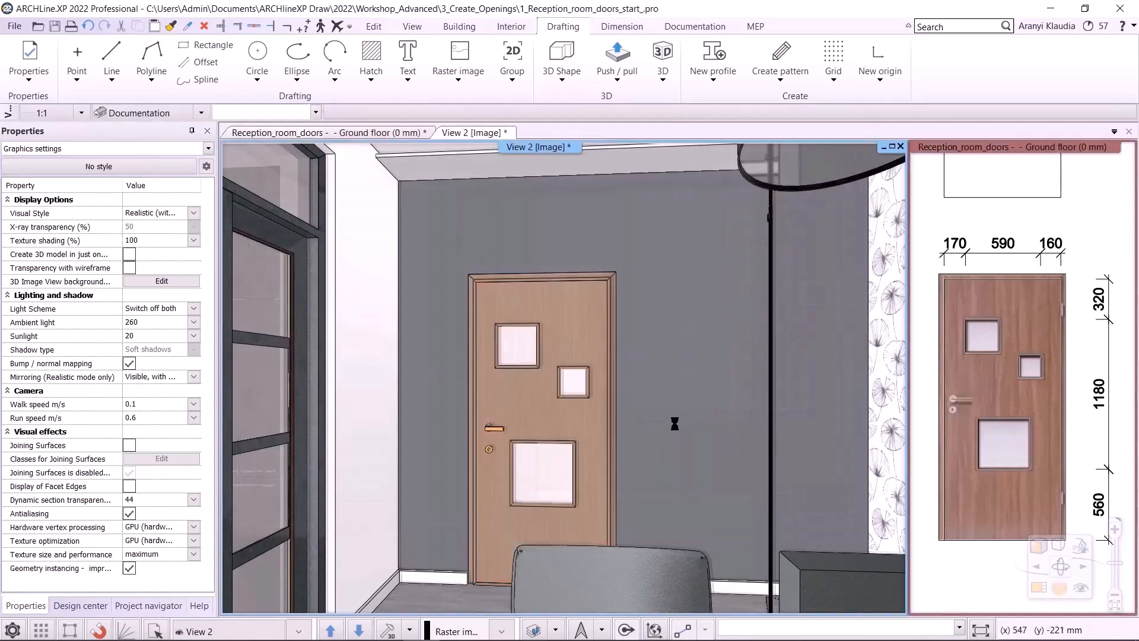
Step: Show the door sample with five horizontal insets on the floor plan and open the placed door's opening properties
{"action": "left_click", "coordinate": [1022, 383]}
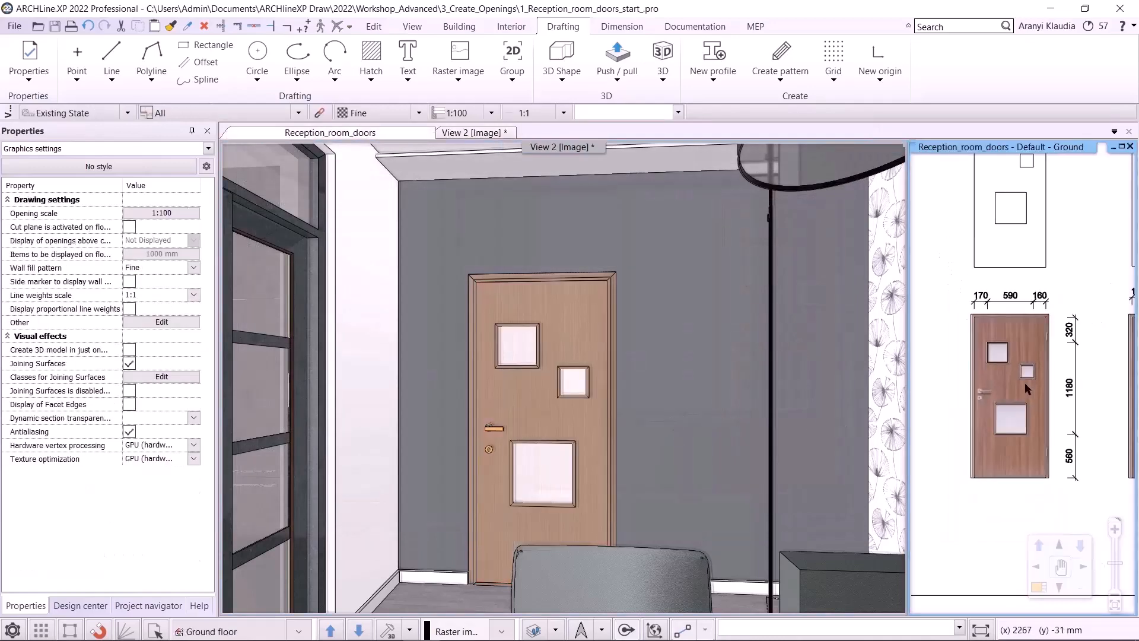
{"action": "scroll", "coordinate": [1025, 385], "scroll_direction": "down", "scroll_amount": 3}
{"action": "middle_click_drag", "start_coordinate": [1069, 374], "coordinate": [954, 390]}
{"action": "scroll", "coordinate": [1010, 340], "scroll_direction": "up", "scroll_amount": 2}
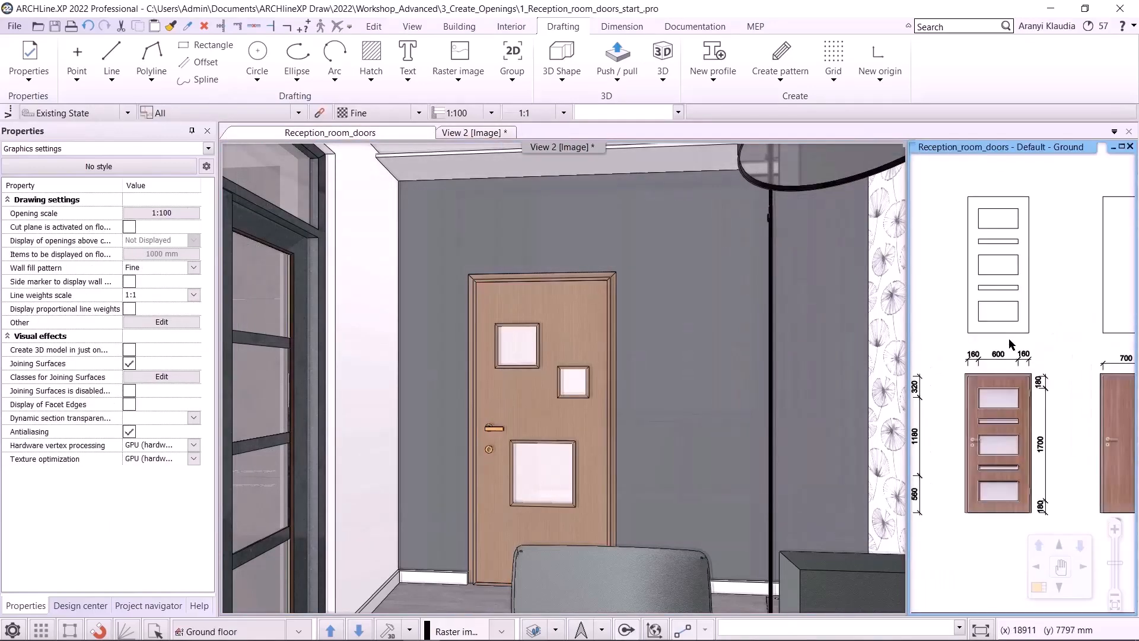
{"action": "scroll", "coordinate": [1010, 340], "scroll_direction": "up", "scroll_amount": 1}
{"action": "middle_click_drag", "start_coordinate": [1010, 340], "coordinate": [1044, 331]}
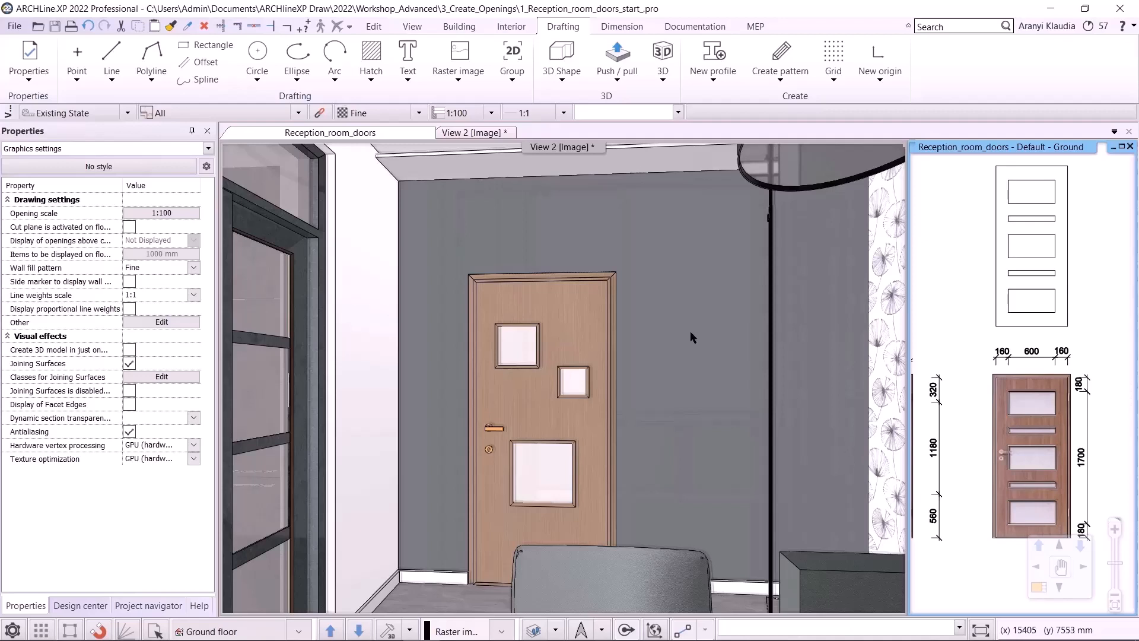
{"action": "left_click", "coordinate": [540, 327]}
{"action": "right_click", "coordinate": [551, 313]}
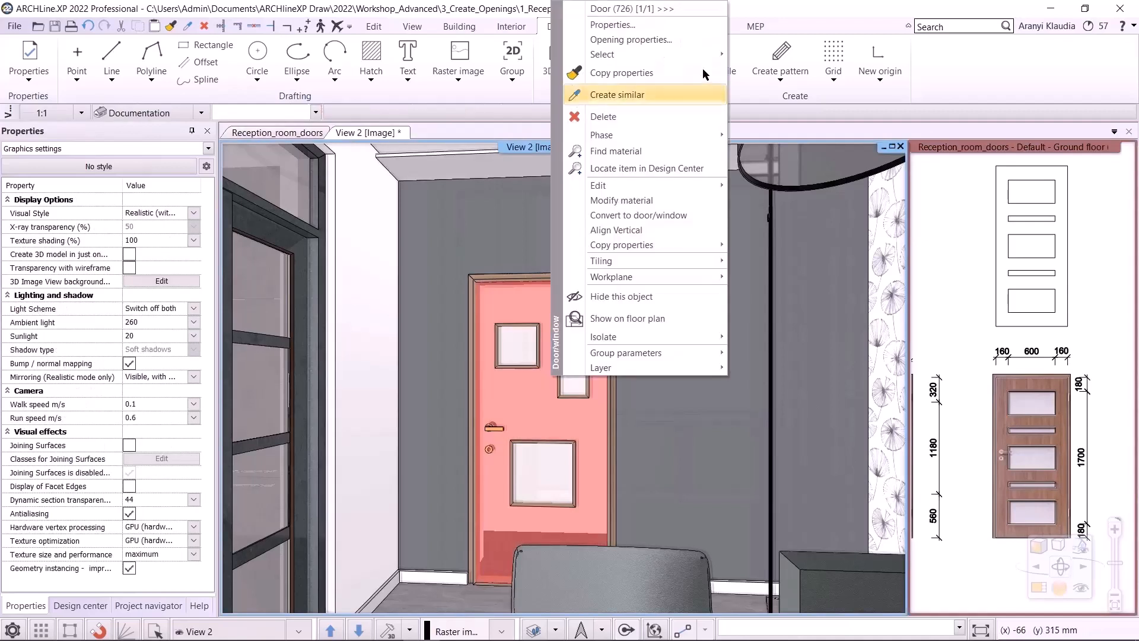
{"action": "left_click", "coordinate": [689, 35]}
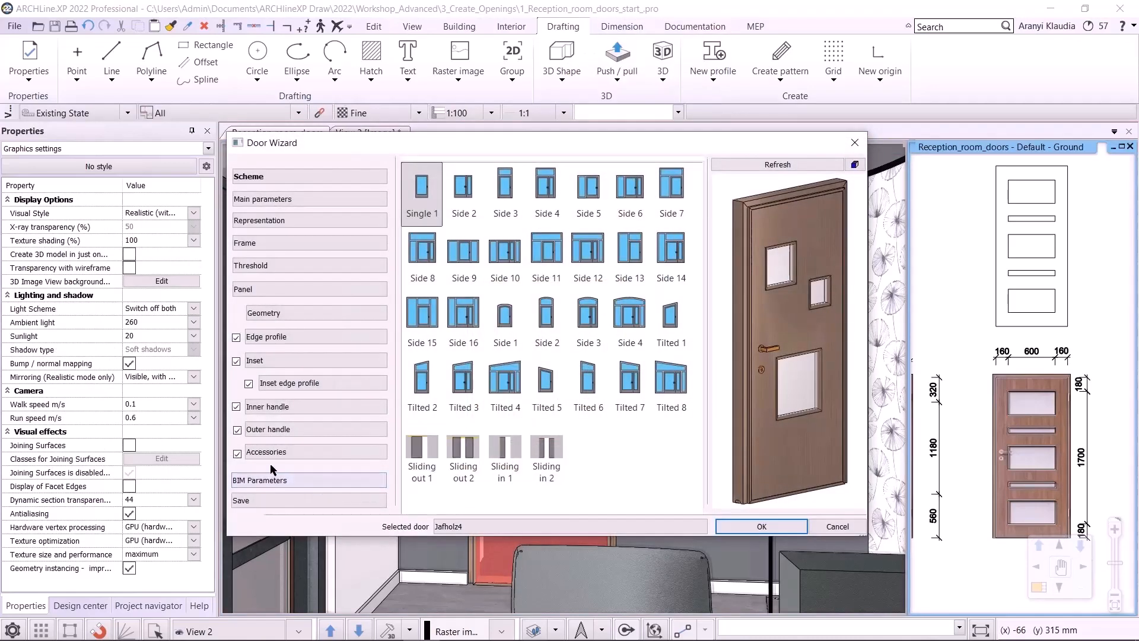
Step: Replace the door's inset profile with Jafholz5_profile from the Panel frontal profiles library
{"action": "left_click", "coordinate": [273, 359]}
{"action": "left_click", "coordinate": [694, 328]}
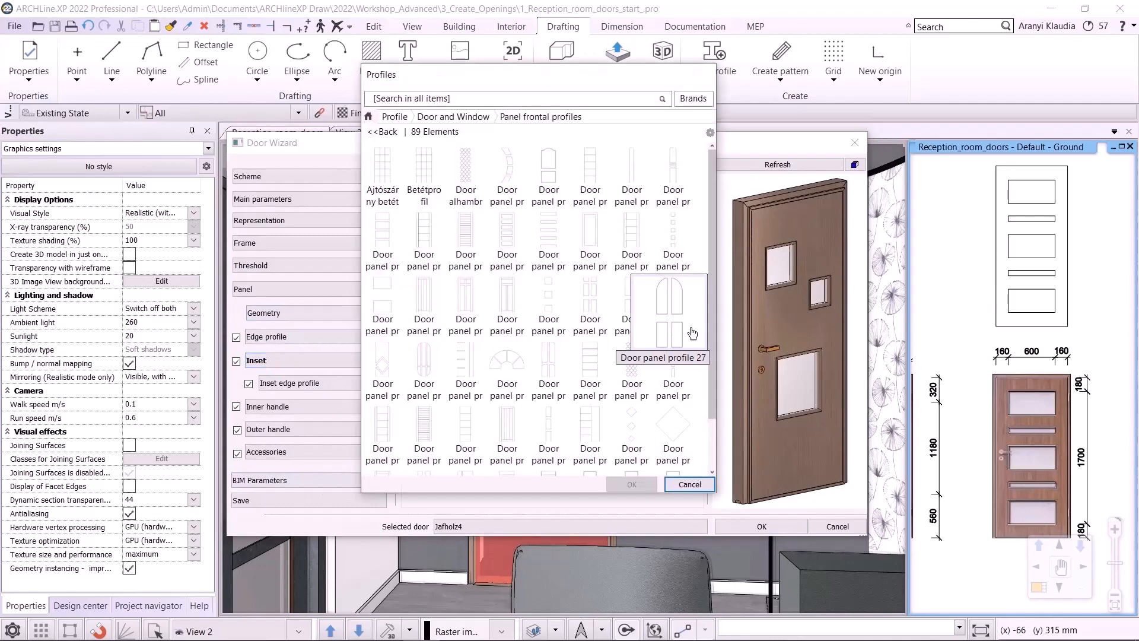
{"action": "scroll", "coordinate": [699, 282], "scroll_direction": "down", "scroll_amount": 5}
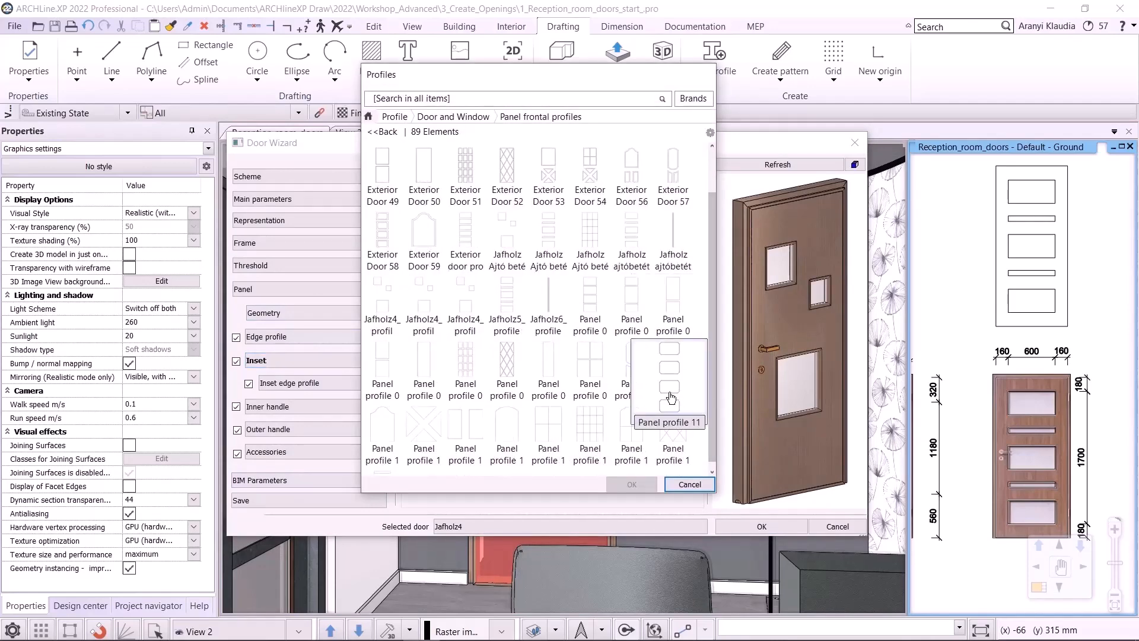
{"action": "left_click", "coordinate": [512, 298]}
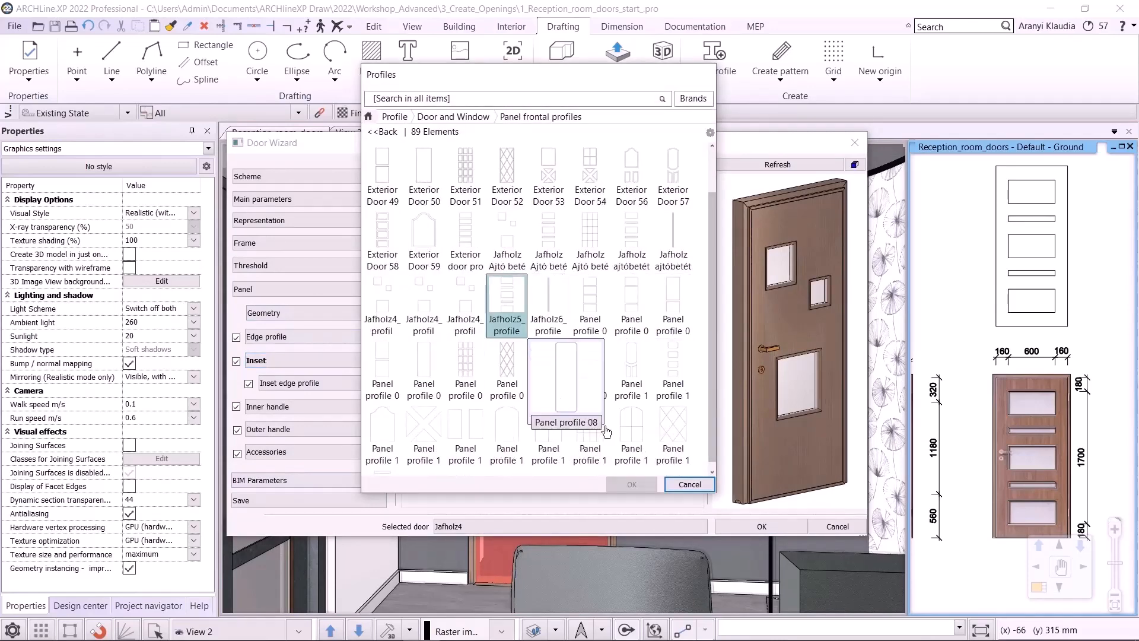
{"action": "left_click", "coordinate": [632, 484]}
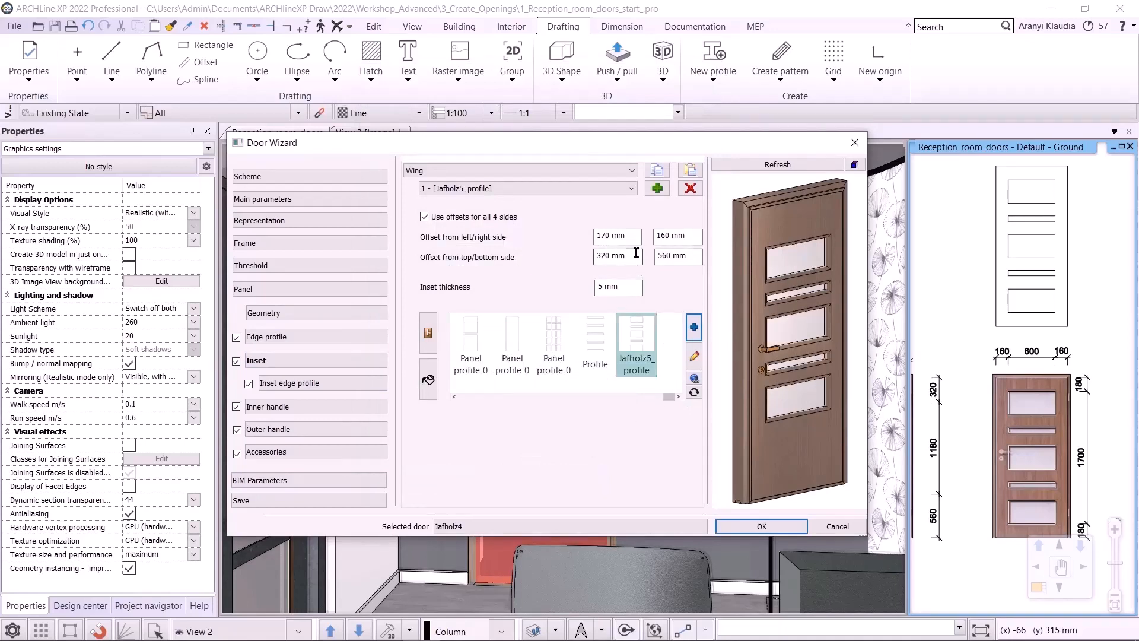
Step: Set the inset's left offset to 160 mm and its top and bottom offsets to 180 mm, and refresh the preview
{"action": "double_click", "coordinate": [612, 235]}
{"action": "type", "text": "160"}
{"action": "key", "text": "Tab"}
{"action": "type", "text": "18"}
{"action": "key", "text": "Tab"}
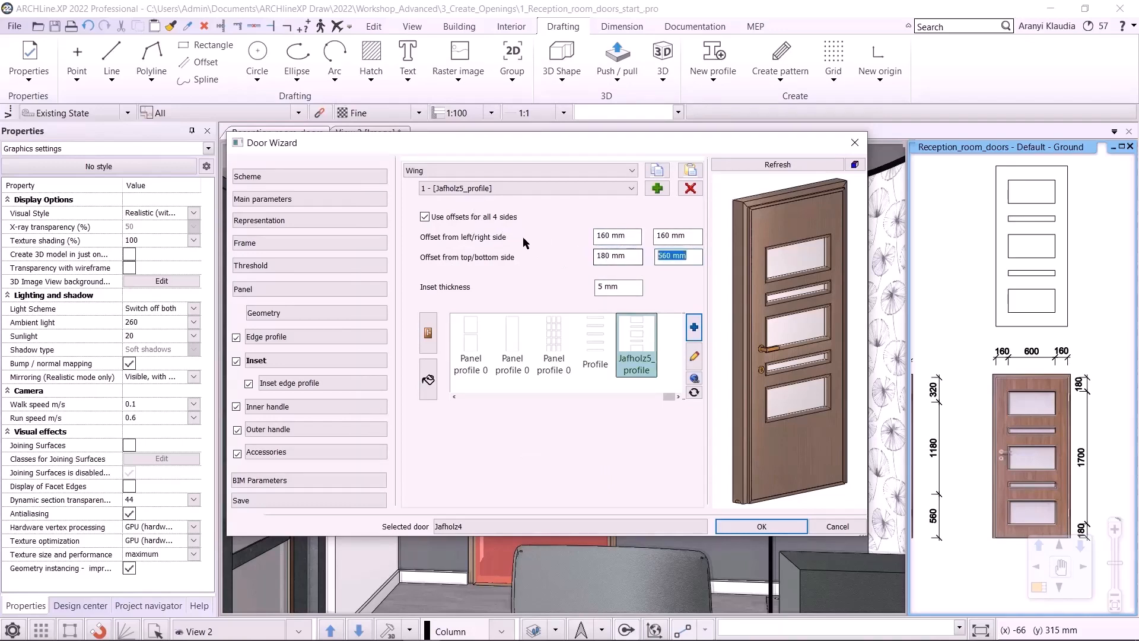
{"action": "type", "text": "180"}
{"action": "left_click", "coordinate": [754, 166]}
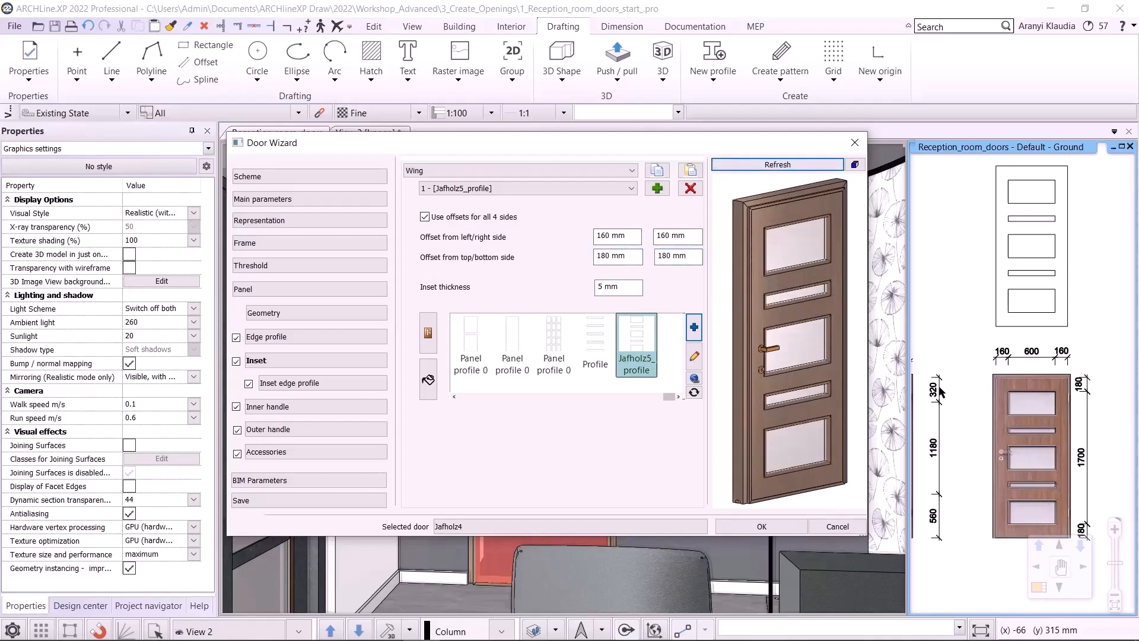
Step: Save the five-inset door to the INDOOR Jafholz_doors sub category as Jafholz5 and apply it to the placed door
{"action": "left_click", "coordinate": [286, 502]}
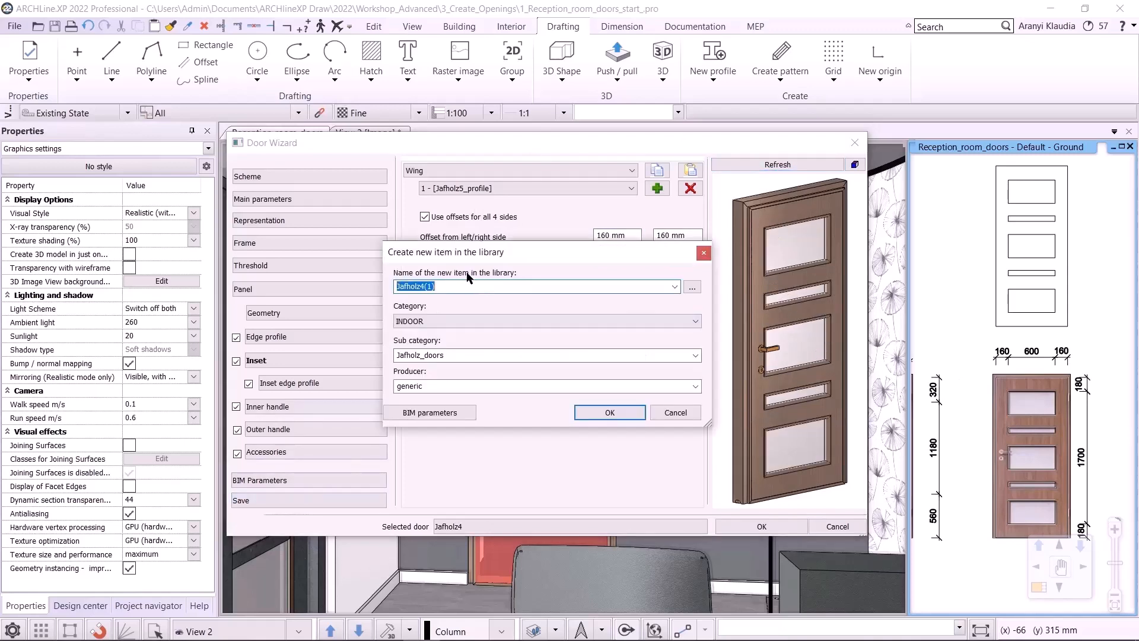
{"action": "left_click_drag", "start_coordinate": [447, 287], "coordinate": [421, 278]}
{"action": "type", "text": "5"}
{"action": "left_click", "coordinate": [614, 413]}
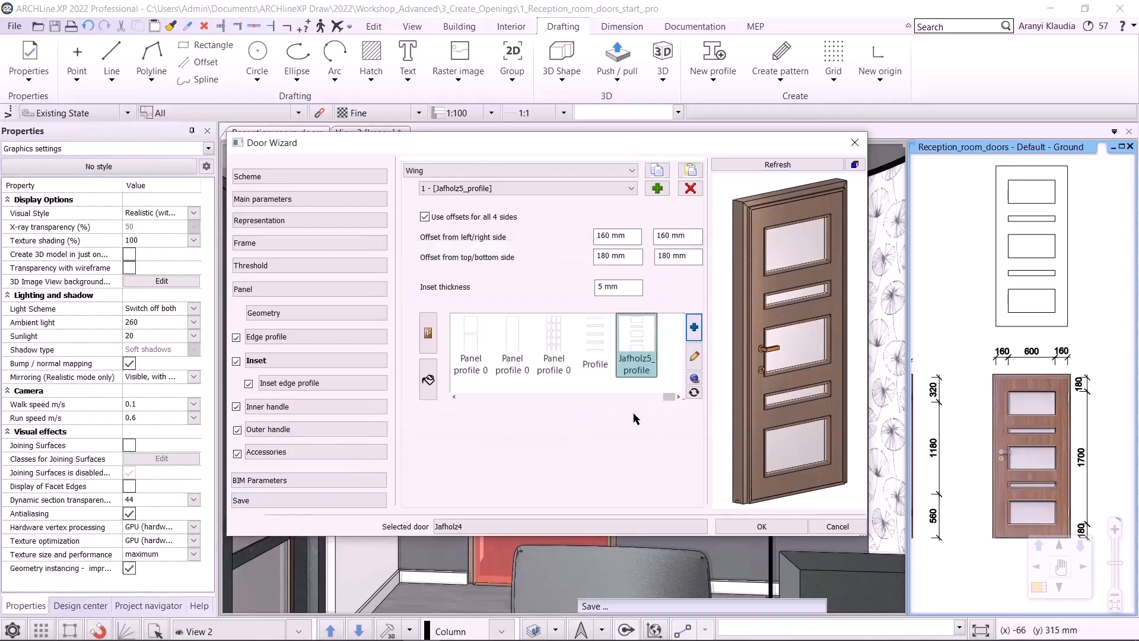
{"action": "left_click", "coordinate": [762, 526]}
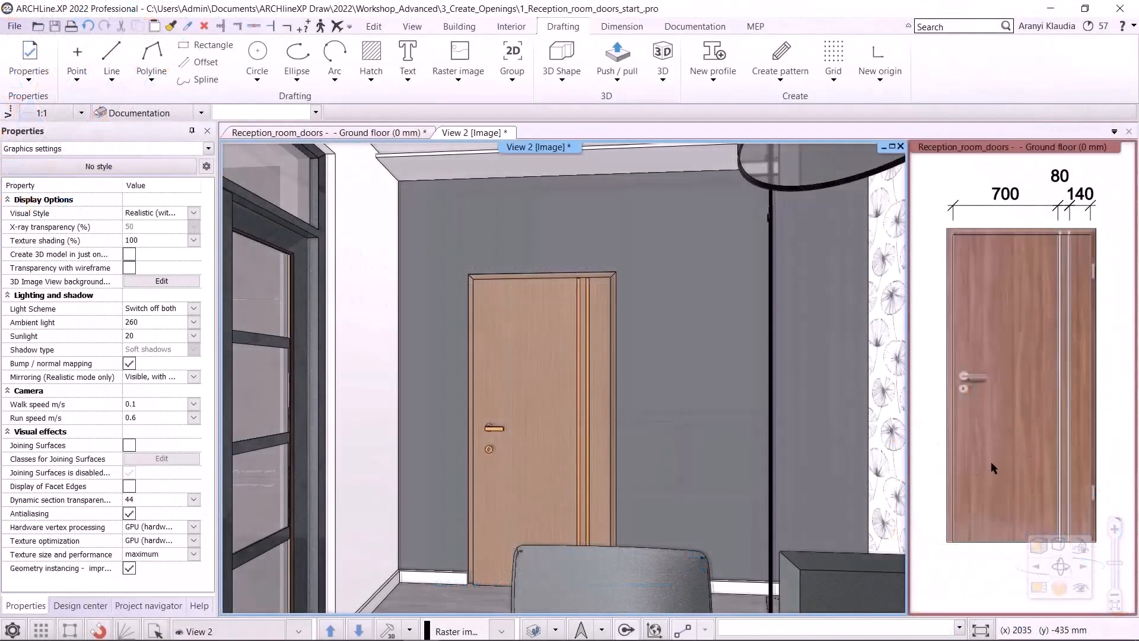
Step: Make the floor plan the magnified view and focus on the three-by-five grid drawing beside the door outlines
{"action": "left_click", "coordinate": [997, 564]}
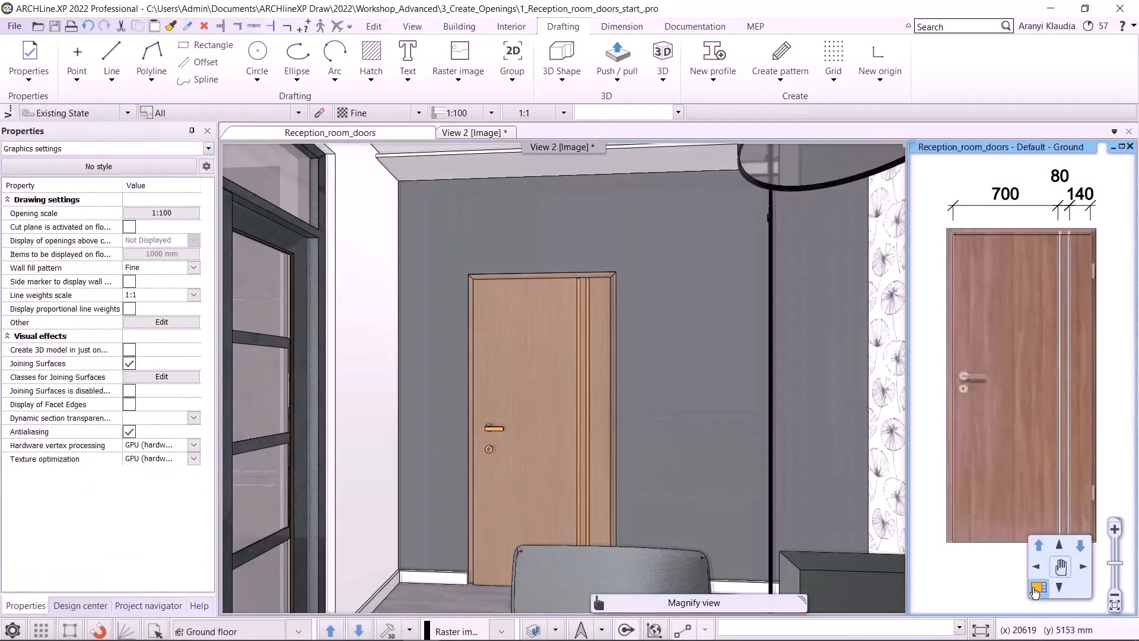
{"action": "left_click", "coordinate": [1035, 590]}
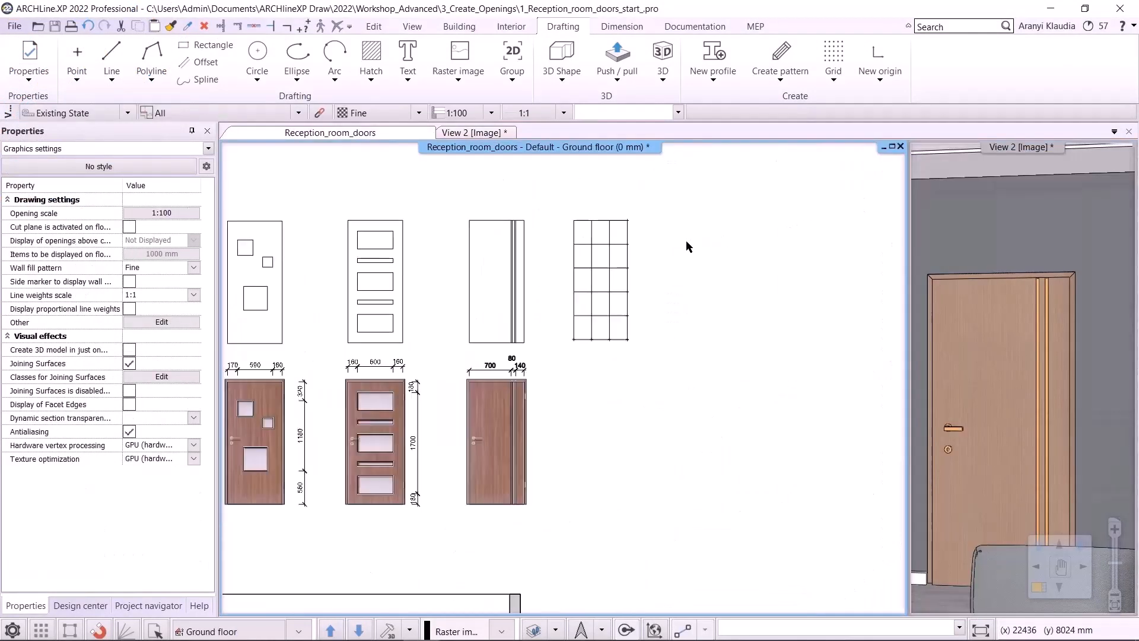
{"action": "scroll", "coordinate": [647, 267], "scroll_direction": "up", "scroll_amount": 3}
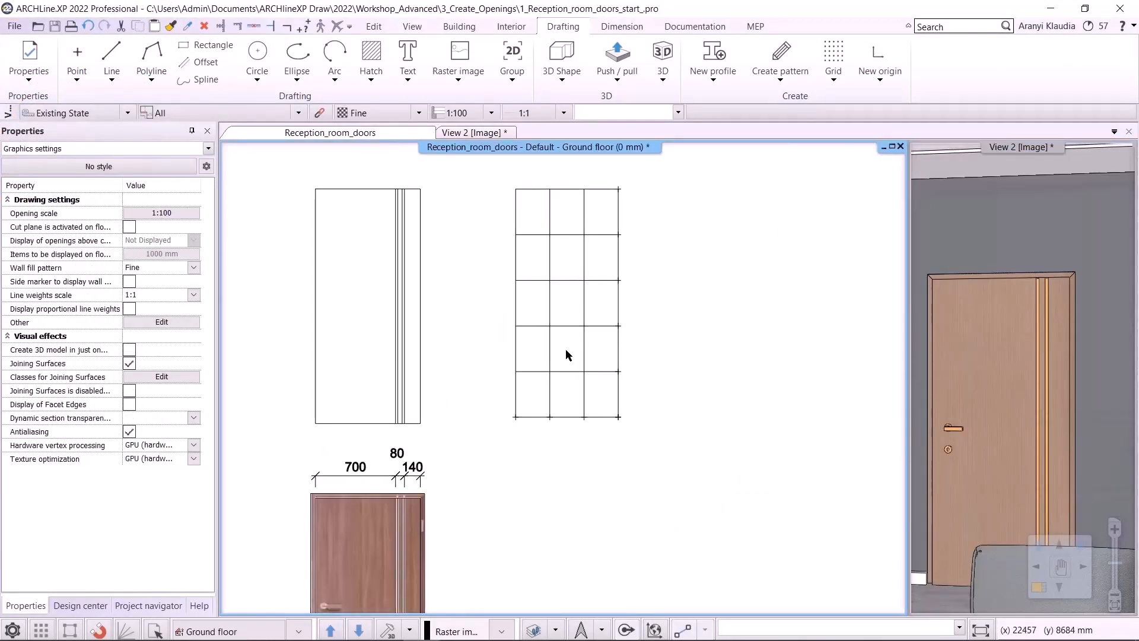
{"action": "scroll", "coordinate": [567, 333], "scroll_direction": "up", "scroll_amount": 1}
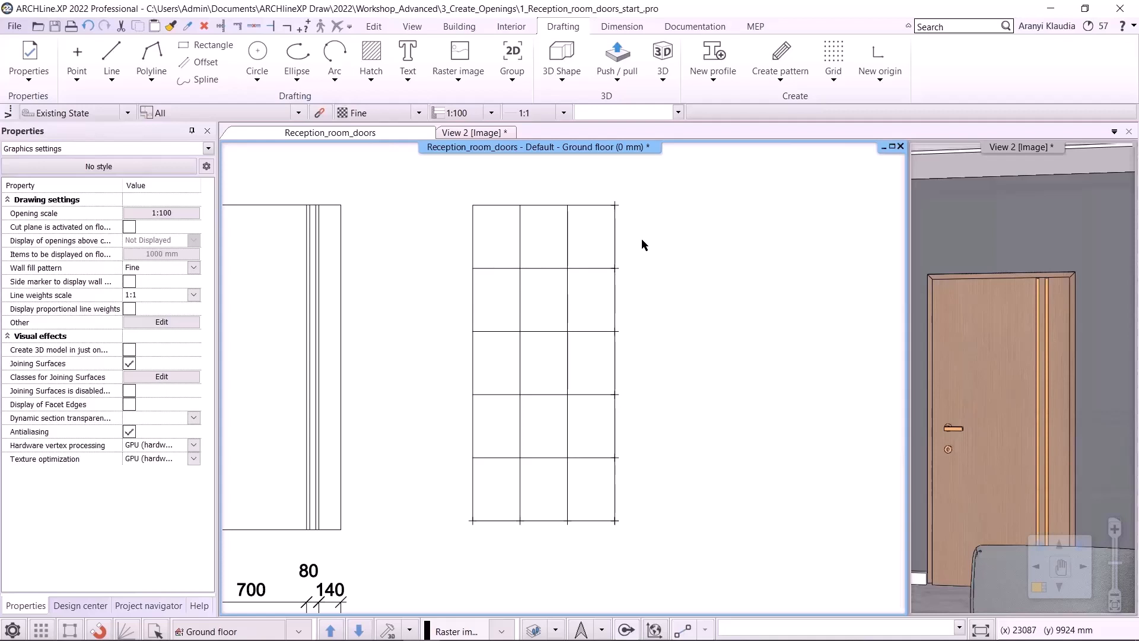
Step: Start defining a panel profile for doors/windows and draw its rectangular outline around the three-by-five grid
{"action": "left_click", "coordinate": [706, 86]}
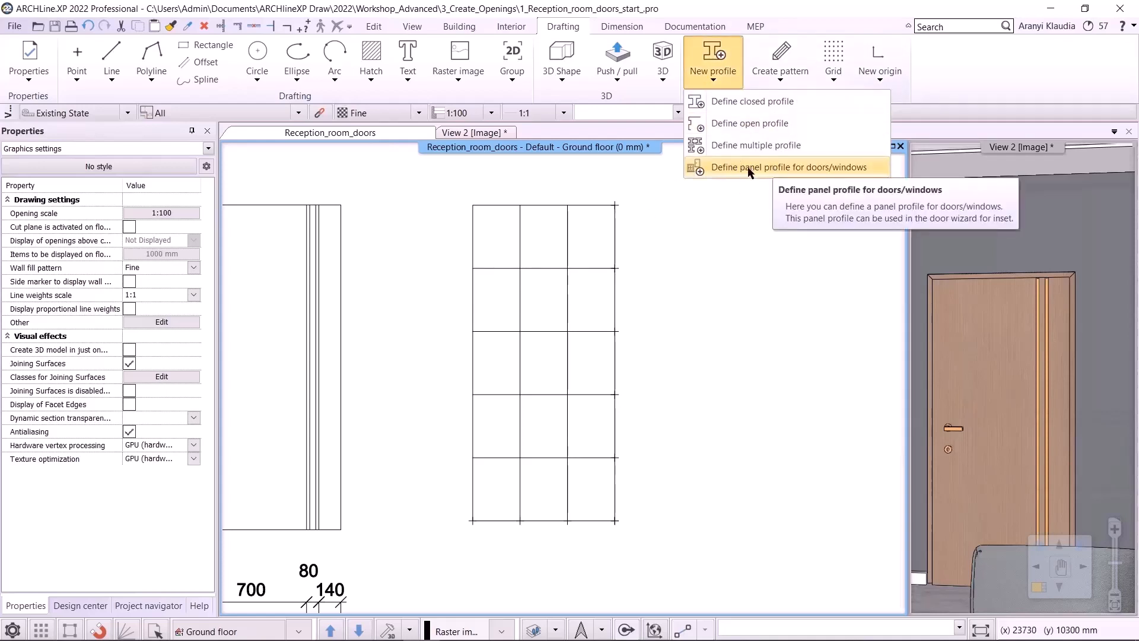
{"action": "left_click", "coordinate": [459, 26]}
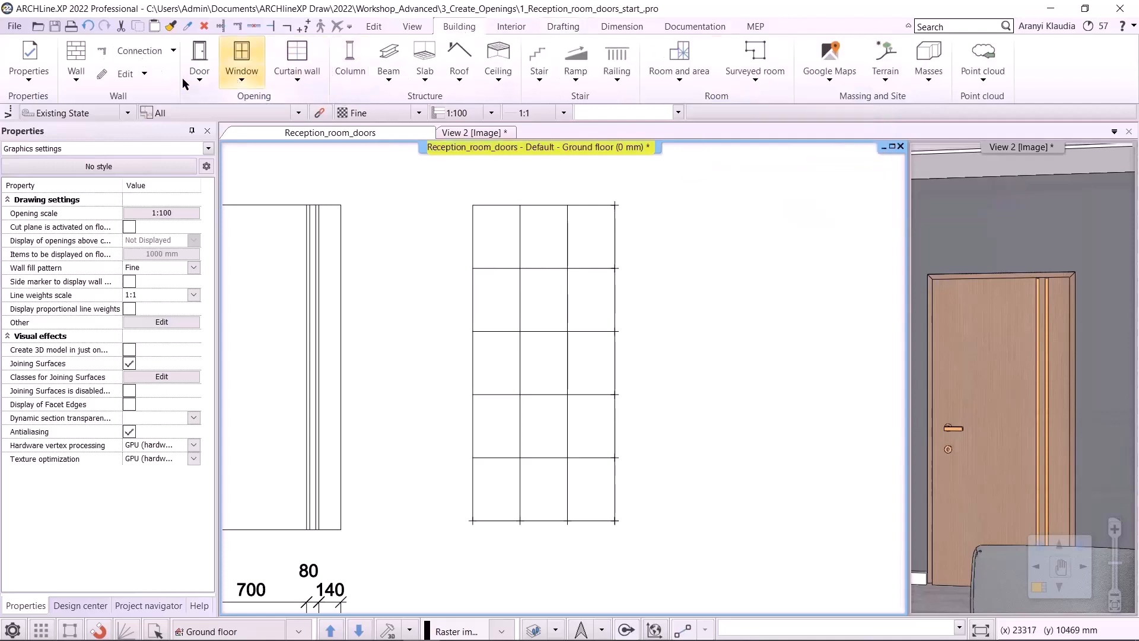
{"action": "left_click", "coordinate": [199, 59]}
{"action": "left_click", "coordinate": [230, 509]}
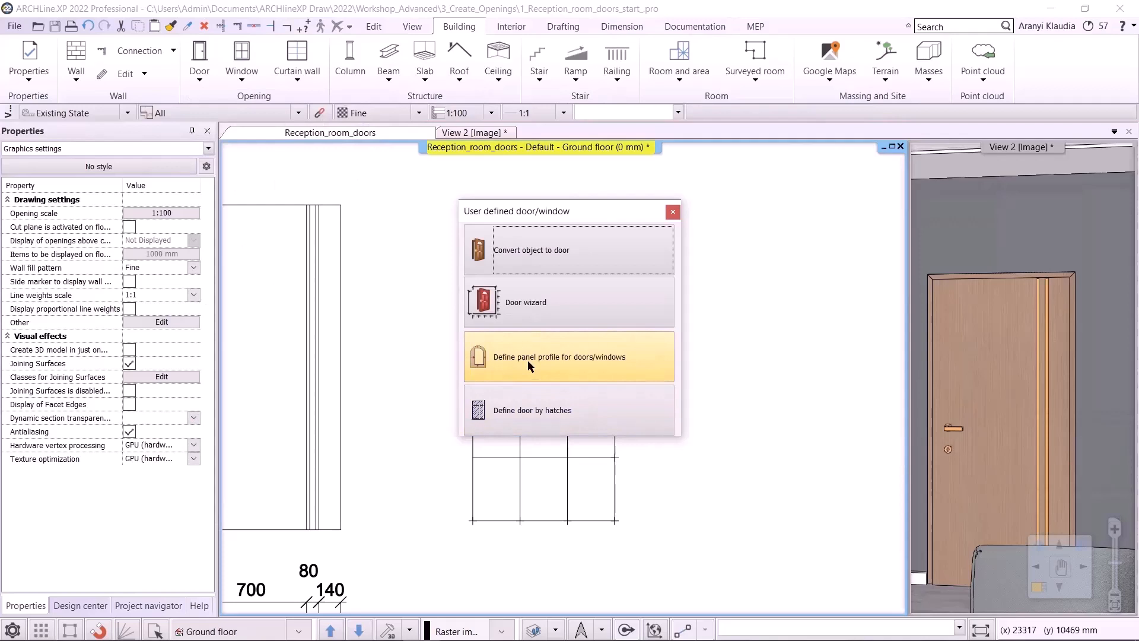
{"action": "left_click", "coordinate": [528, 360]}
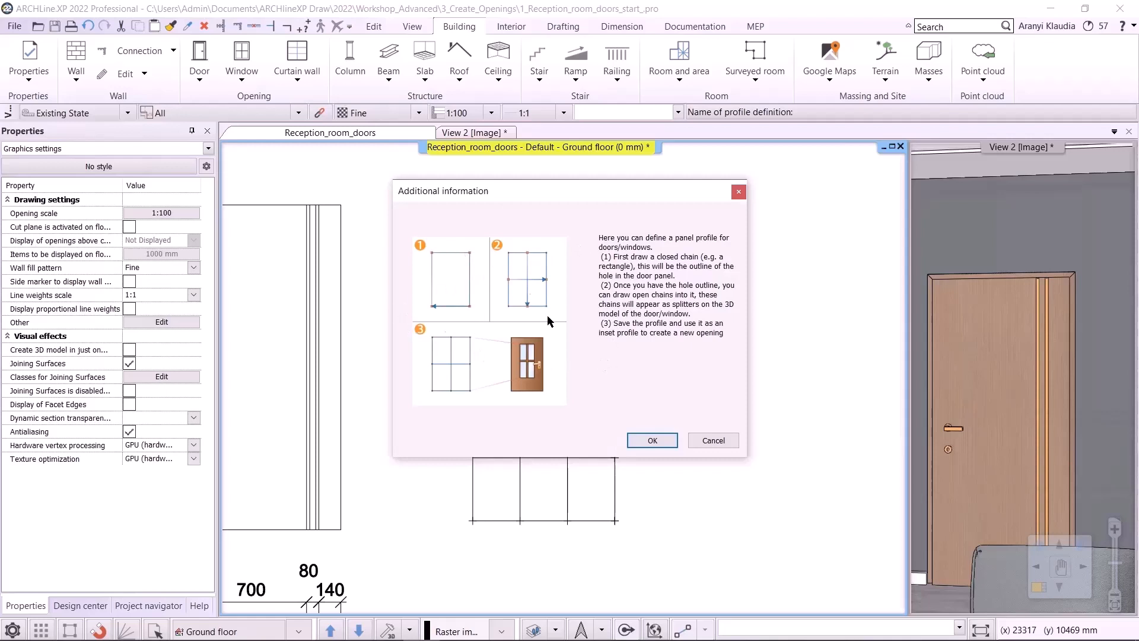
{"action": "left_click", "coordinate": [651, 440]}
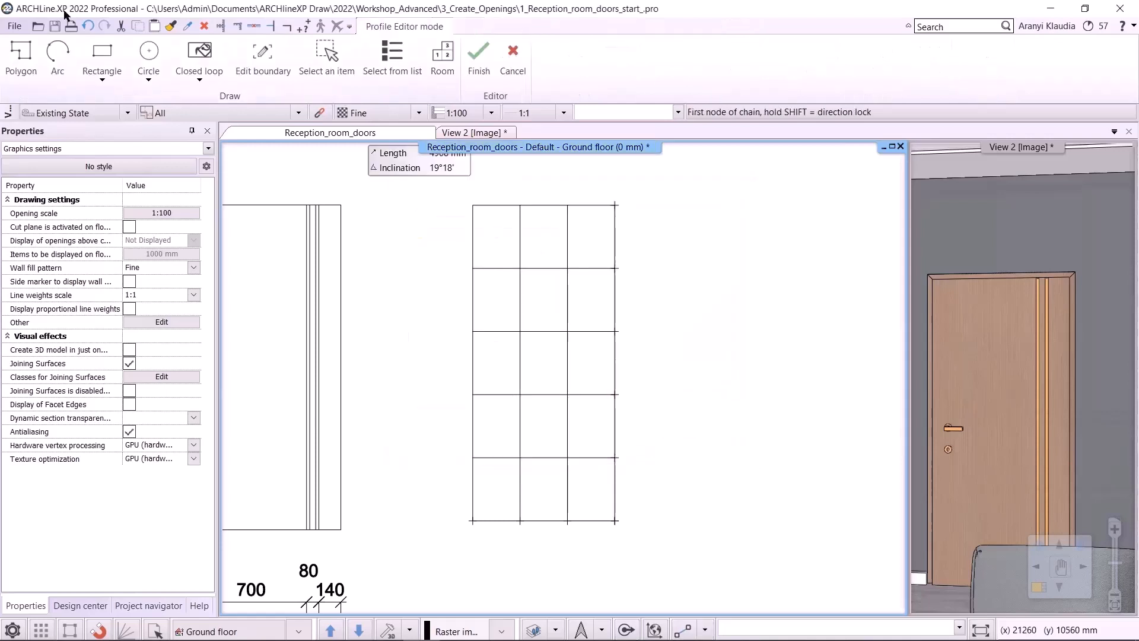
{"action": "left_click", "coordinate": [102, 53]}
{"action": "left_click", "coordinate": [473, 206]}
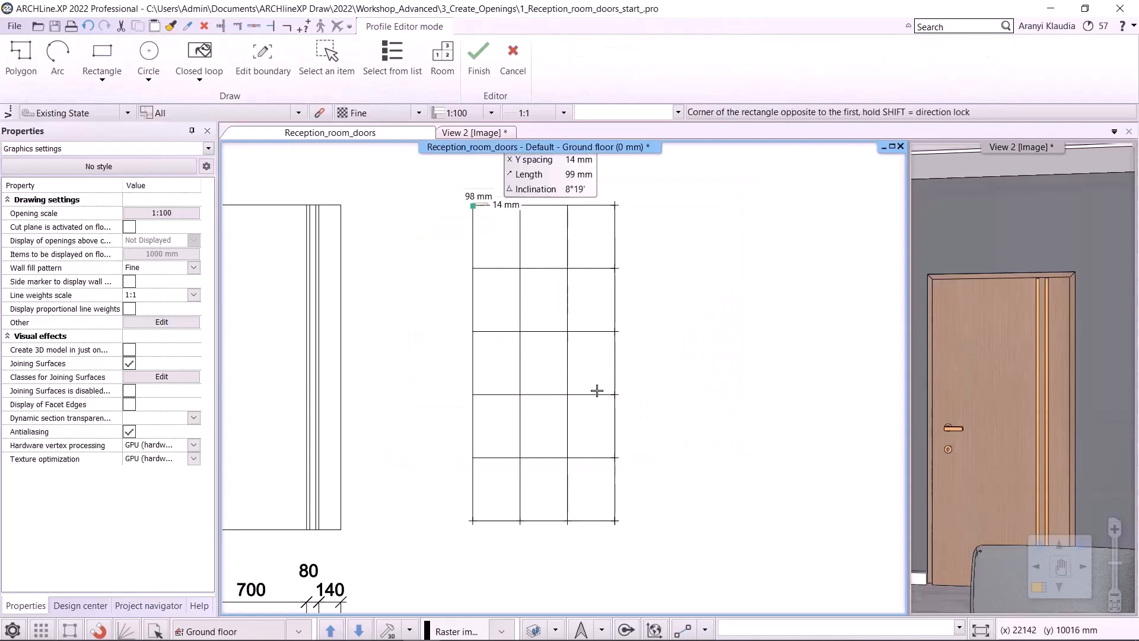
{"action": "left_click", "coordinate": [616, 522]}
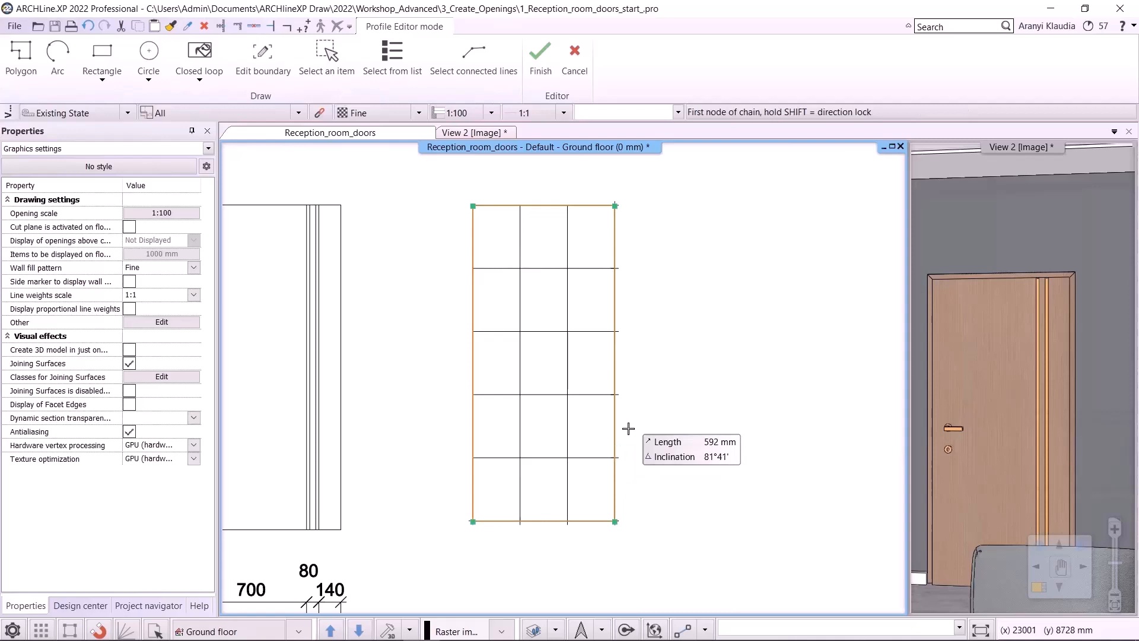
Step: Add two vertical splitter lines to the panel profile, tracing the grid's inner vertical lines over the full height
{"action": "left_click", "coordinate": [521, 205]}
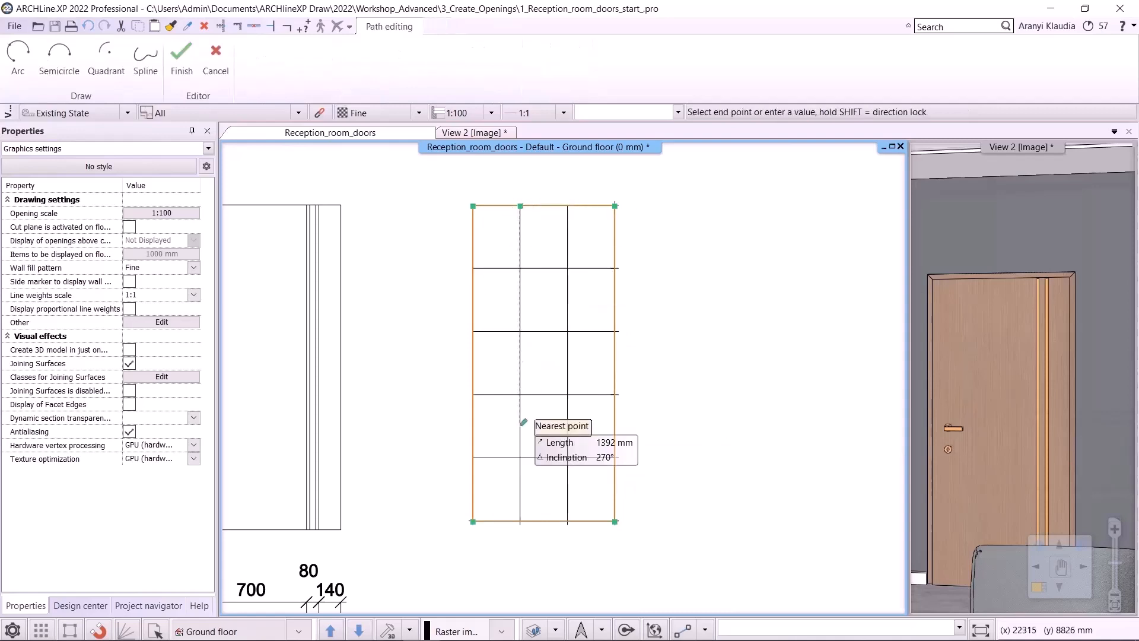
{"action": "left_click", "coordinate": [521, 521]}
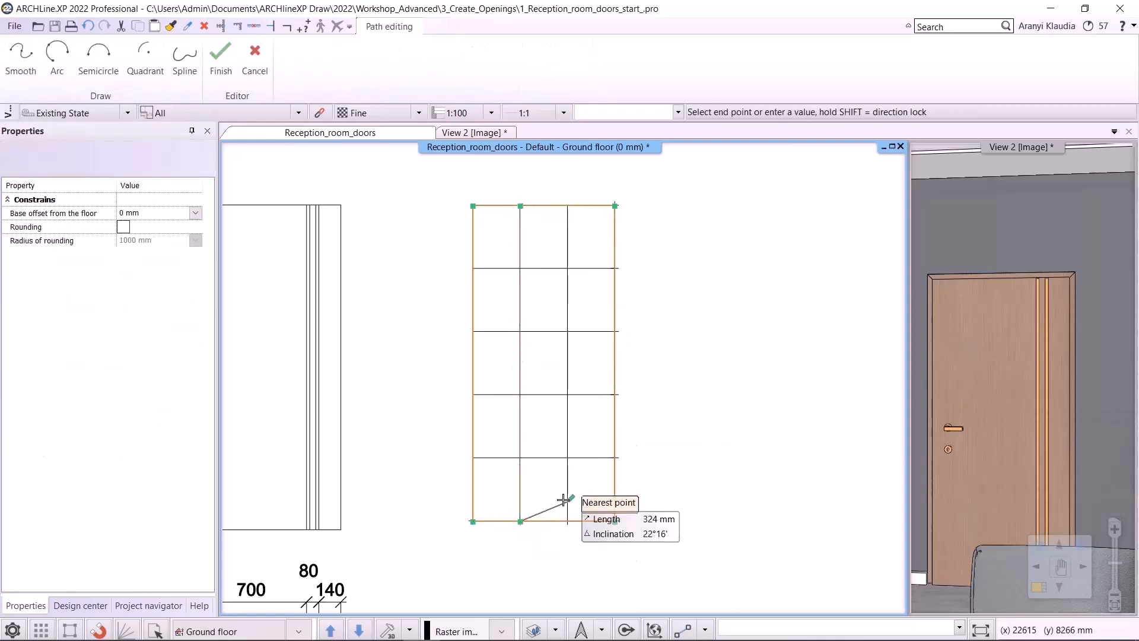
{"action": "key", "text": "Return"}
{"action": "left_click", "coordinate": [567, 206]}
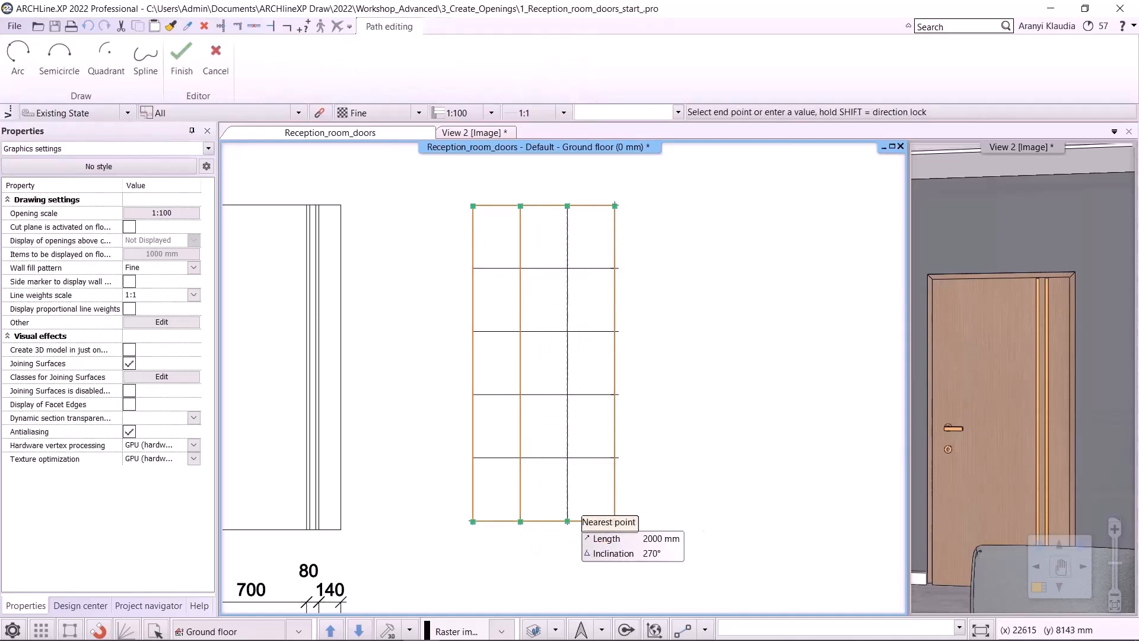
{"action": "left_click", "coordinate": [567, 522]}
{"action": "key", "text": "Return"}
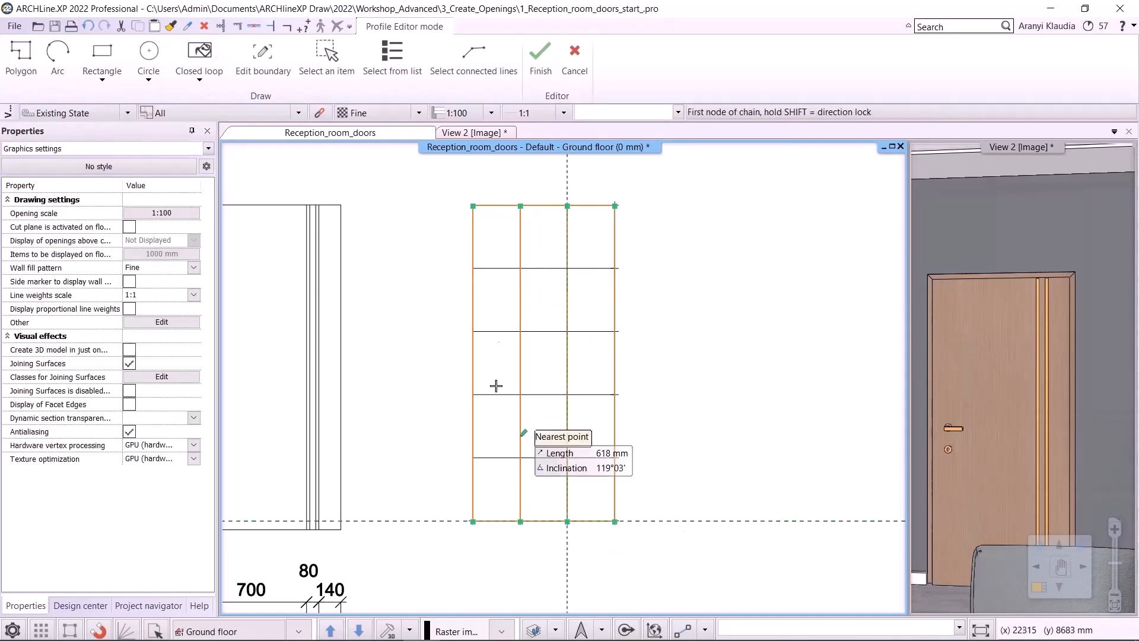
Step: Add four horizontal splitter lines to the panel profile, tracing the grid's inner horizontal lines across the full width
{"action": "left_click", "coordinate": [473, 269]}
{"action": "left_click", "coordinate": [615, 269]}
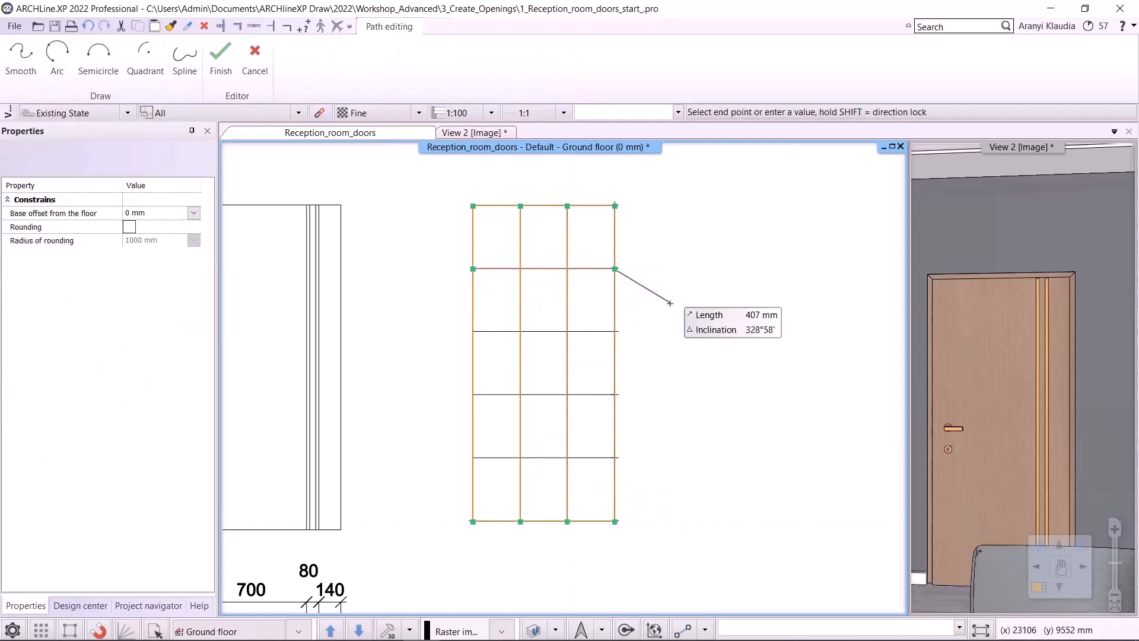
{"action": "key", "text": "Return"}
{"action": "left_click", "coordinate": [473, 332]}
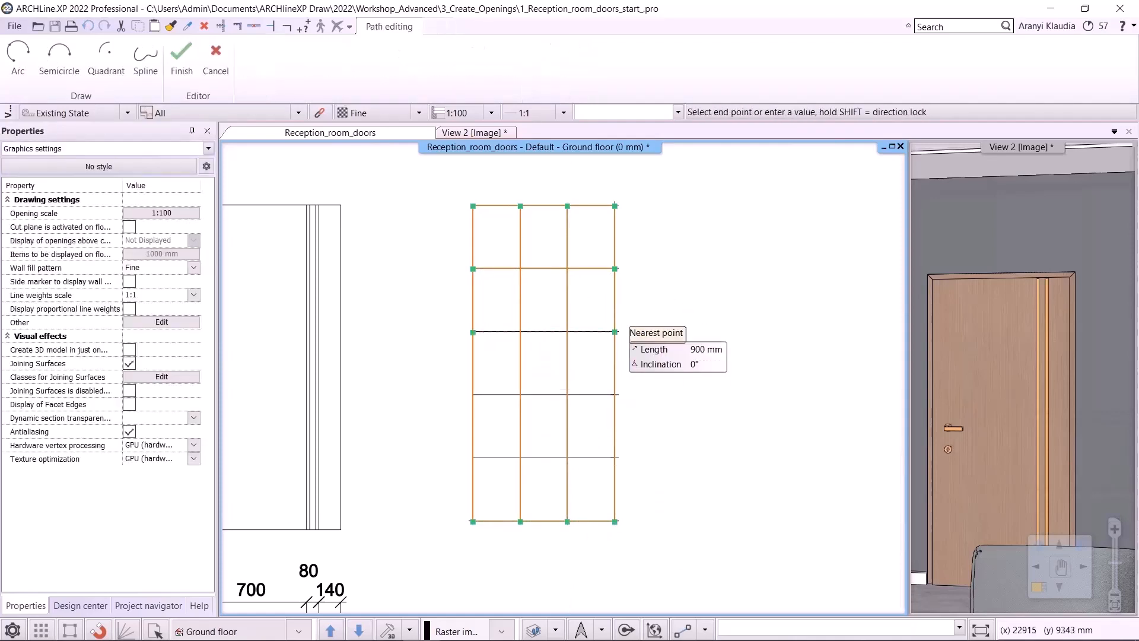
{"action": "left_click", "coordinate": [615, 332]}
{"action": "key", "text": "Return"}
{"action": "left_click", "coordinate": [473, 394]}
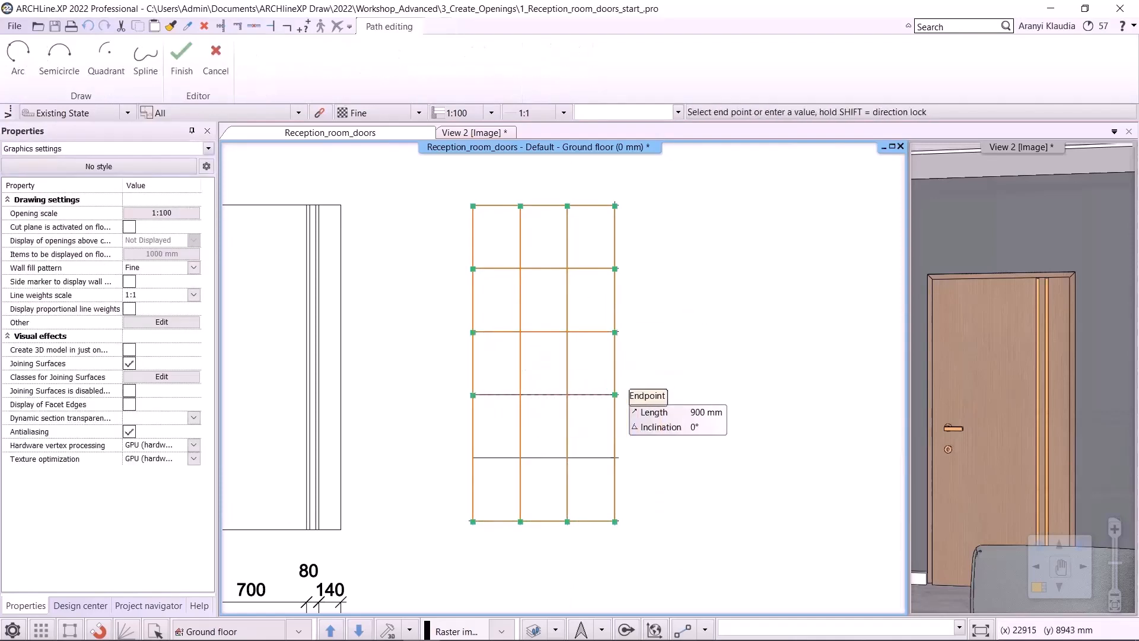
{"action": "left_click", "coordinate": [616, 394]}
{"action": "key", "text": "Return"}
{"action": "left_click", "coordinate": [473, 458]}
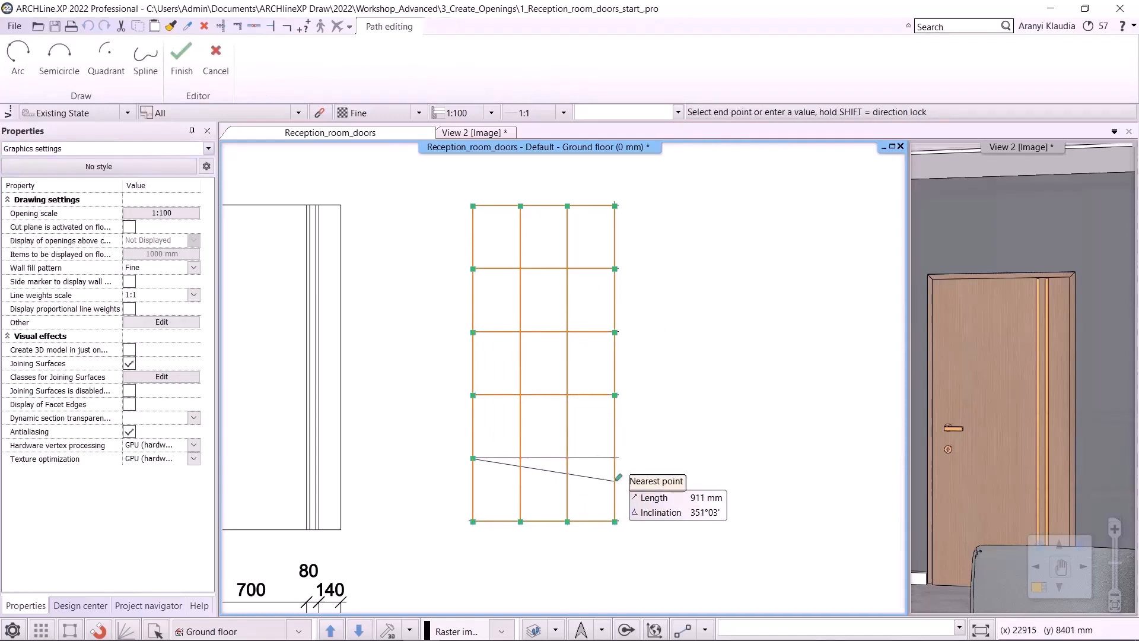
{"action": "left_click", "coordinate": [615, 458]}
{"action": "key", "text": "Return"}
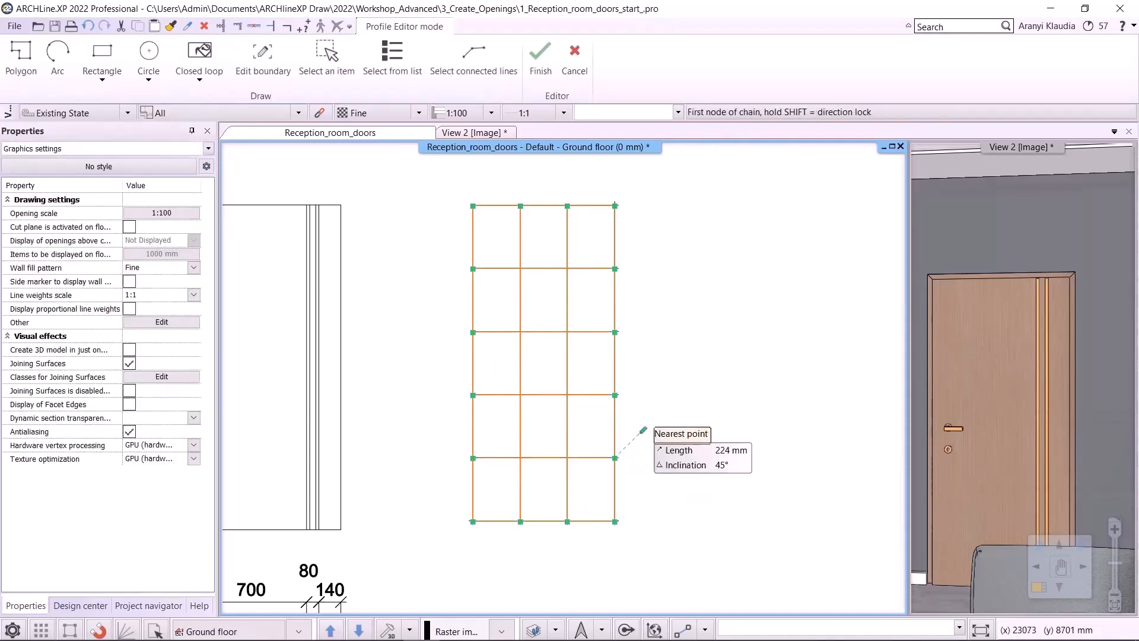
Step: Finish the panel profile and save it as doorprofile in the Panel frontal profiles sub category of DOOR AND WINDOW
{"action": "key", "text": "Return"}
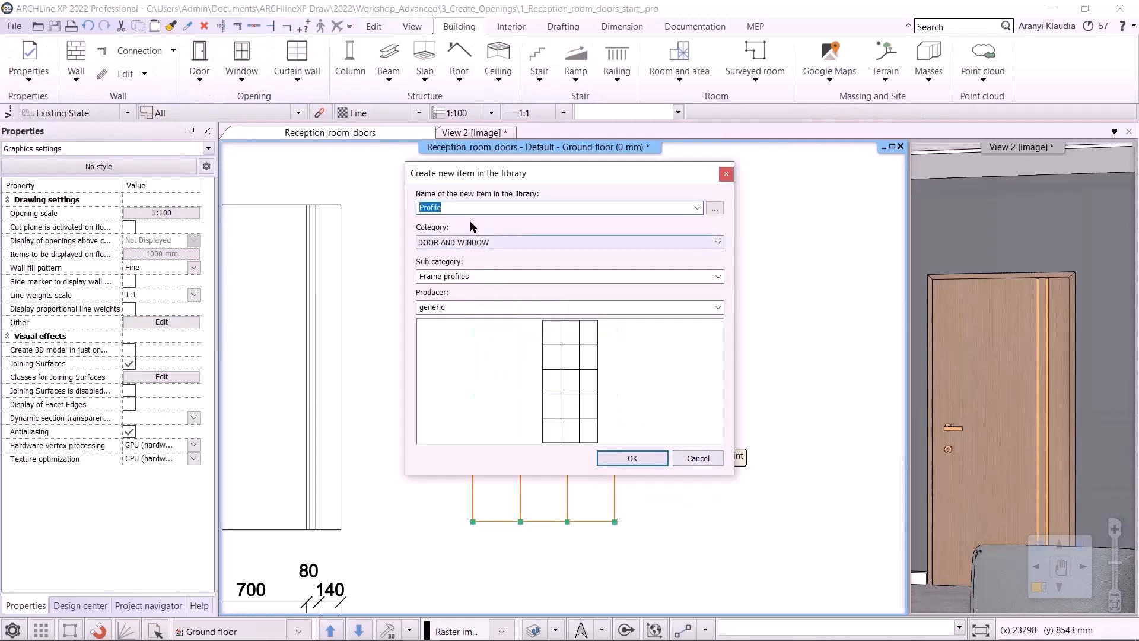
{"action": "type", "text": "doo"}
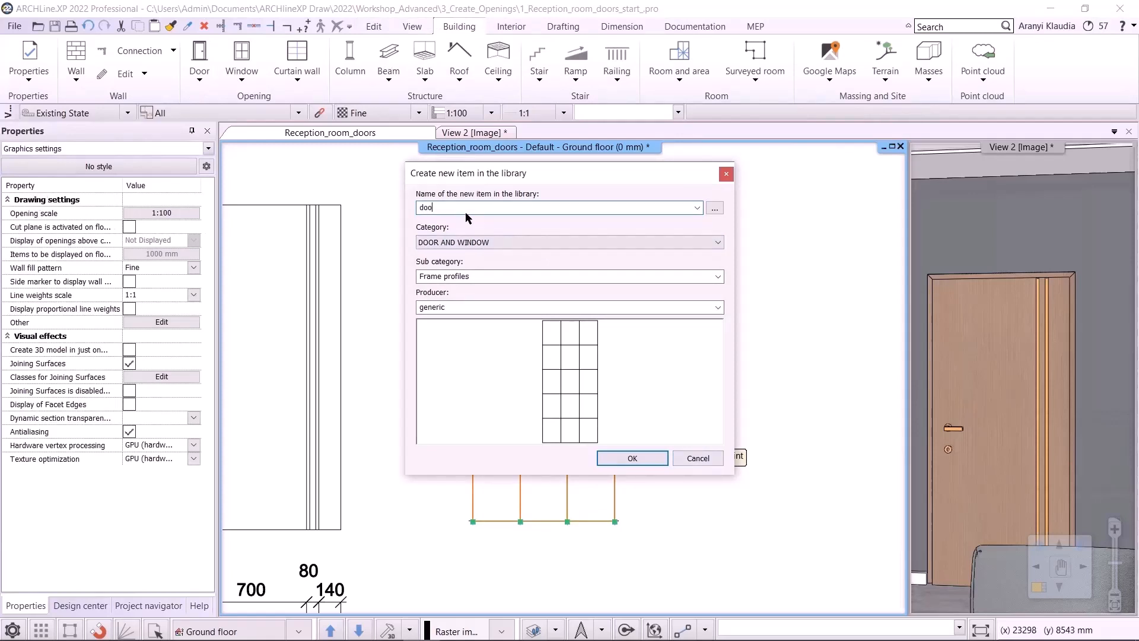
{"action": "type", "text": "rprofile"}
{"action": "left_click", "coordinate": [717, 276]}
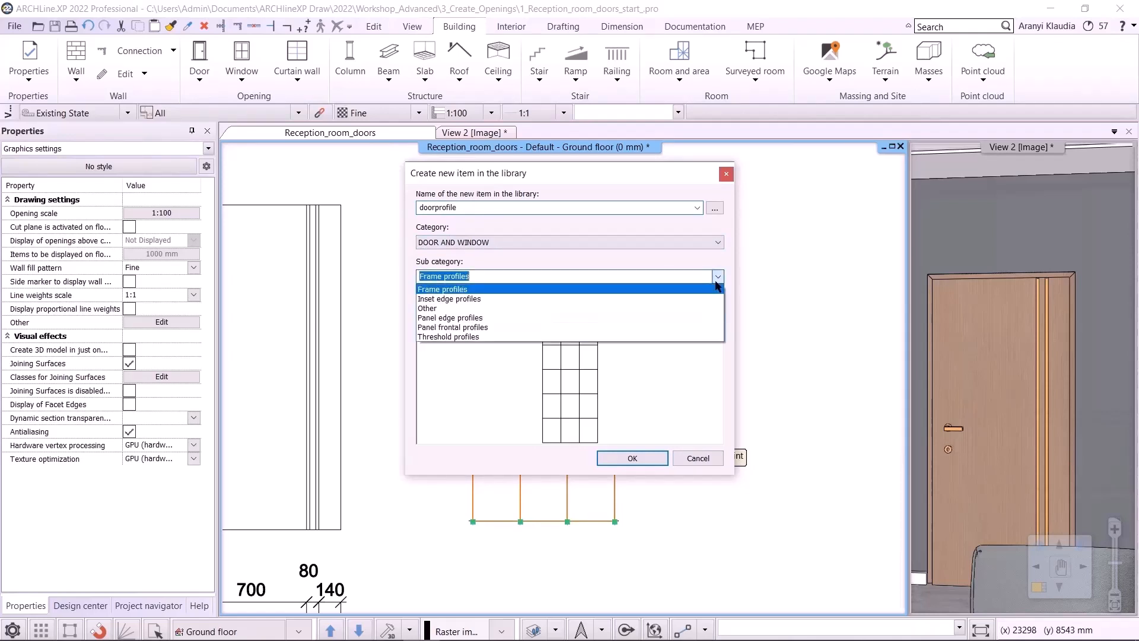
{"action": "left_click", "coordinate": [594, 328]}
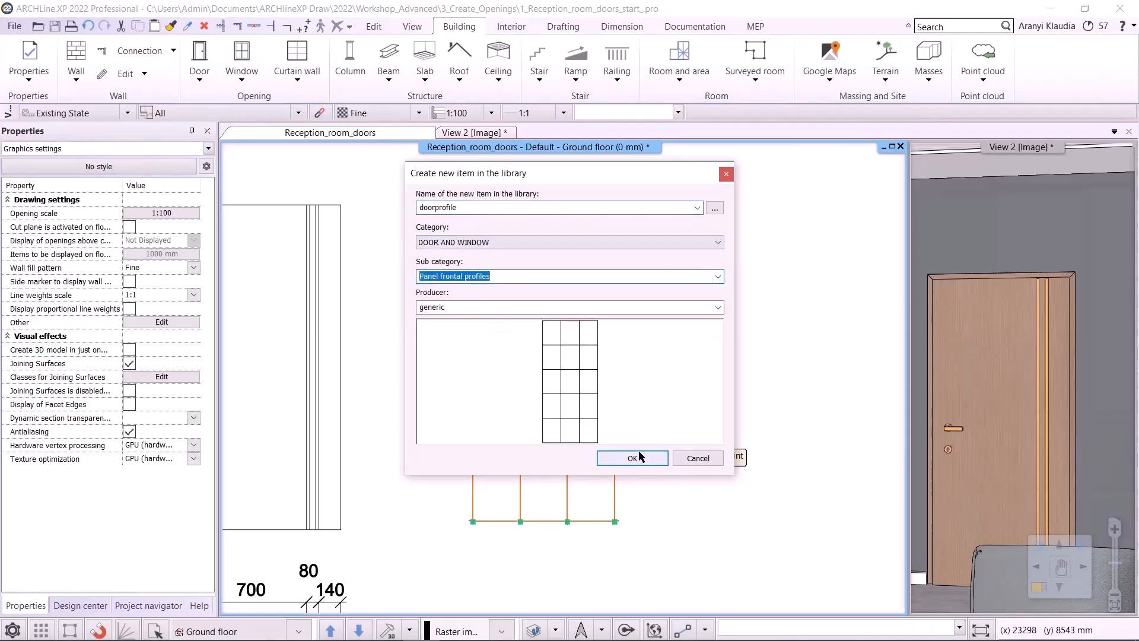
{"action": "left_click", "coordinate": [632, 458]}
Step: Magnify the 3D view and open the opening properties of the placed door
{"action": "scroll", "coordinate": [540, 427], "scroll_direction": "down", "scroll_amount": 2}
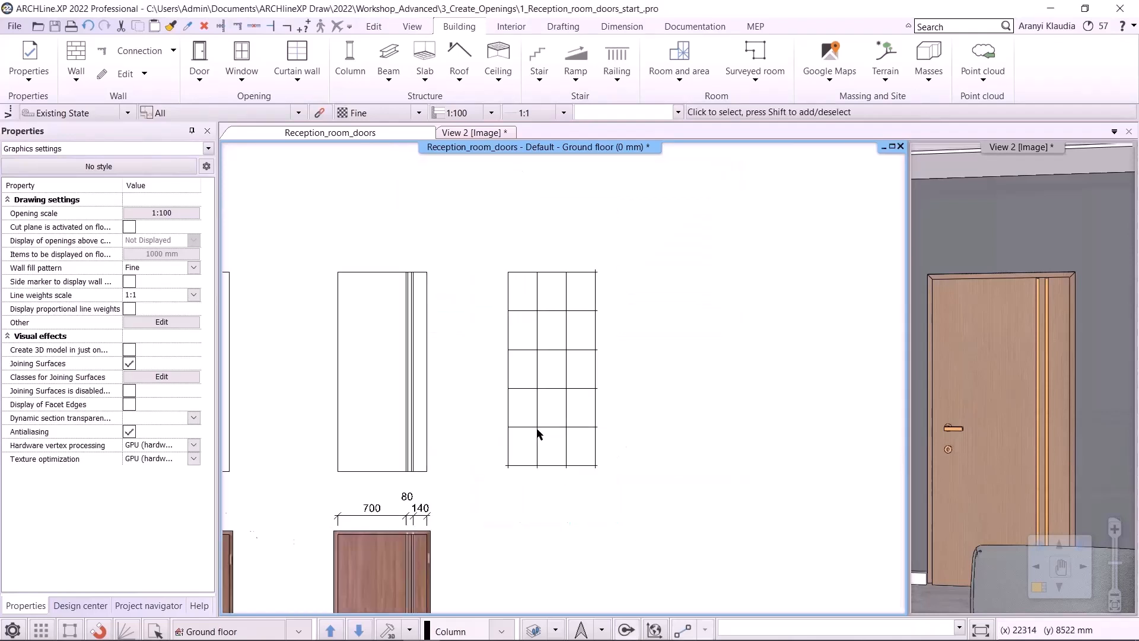
{"action": "left_click", "coordinate": [1010, 404]}
{"action": "left_click", "coordinate": [1008, 399]}
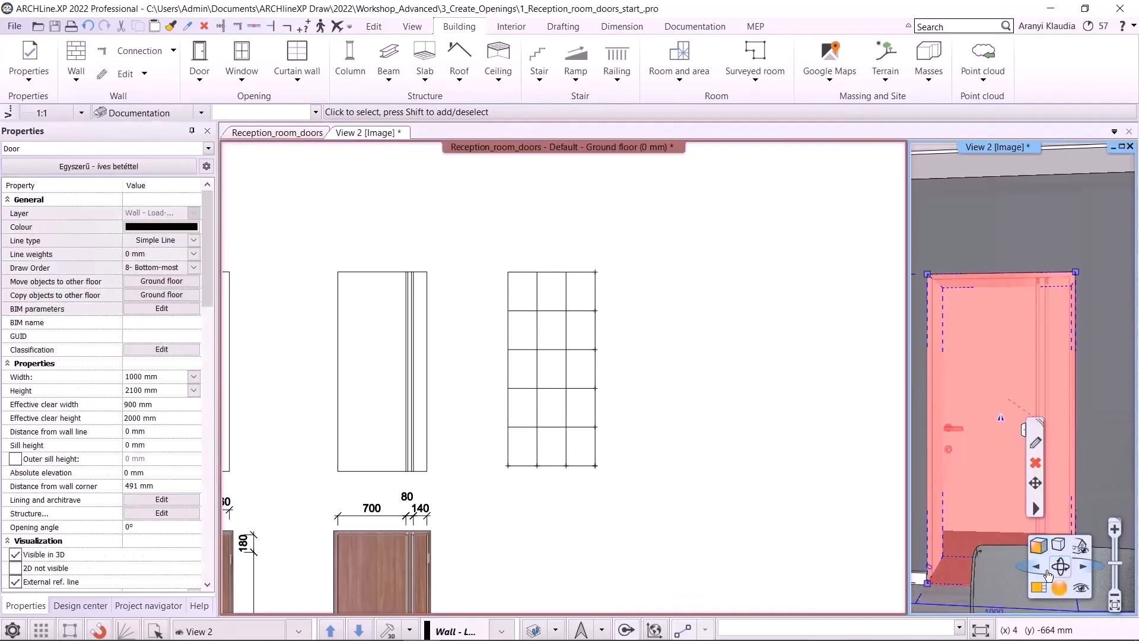
{"action": "left_click", "coordinate": [1041, 590]}
{"action": "right_click", "coordinate": [534, 309]}
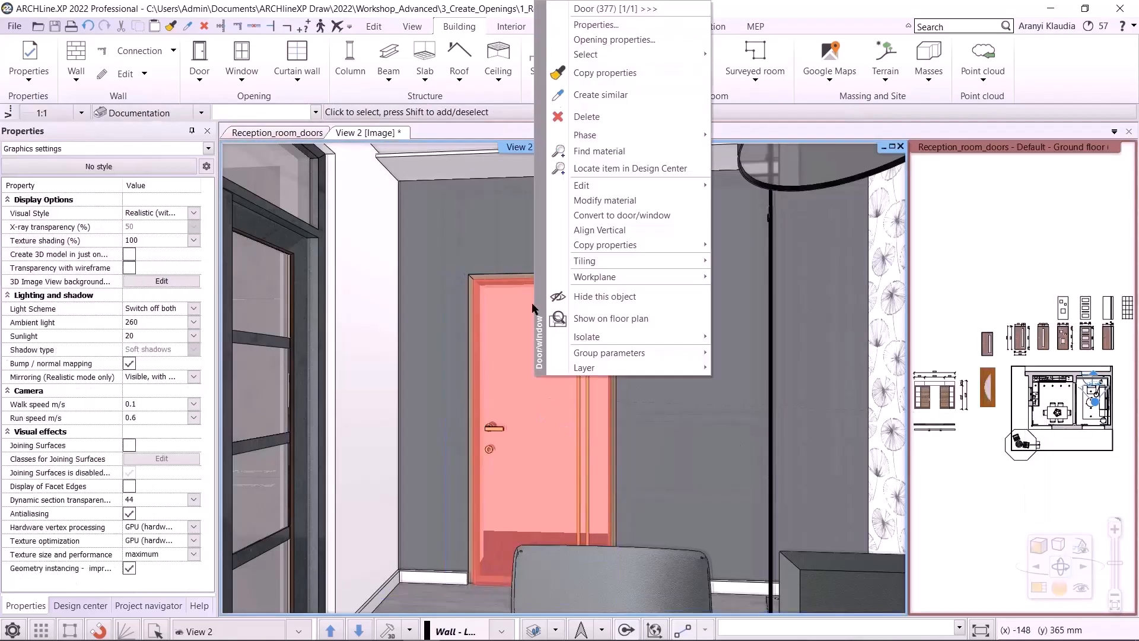
{"action": "left_click", "coordinate": [630, 39]}
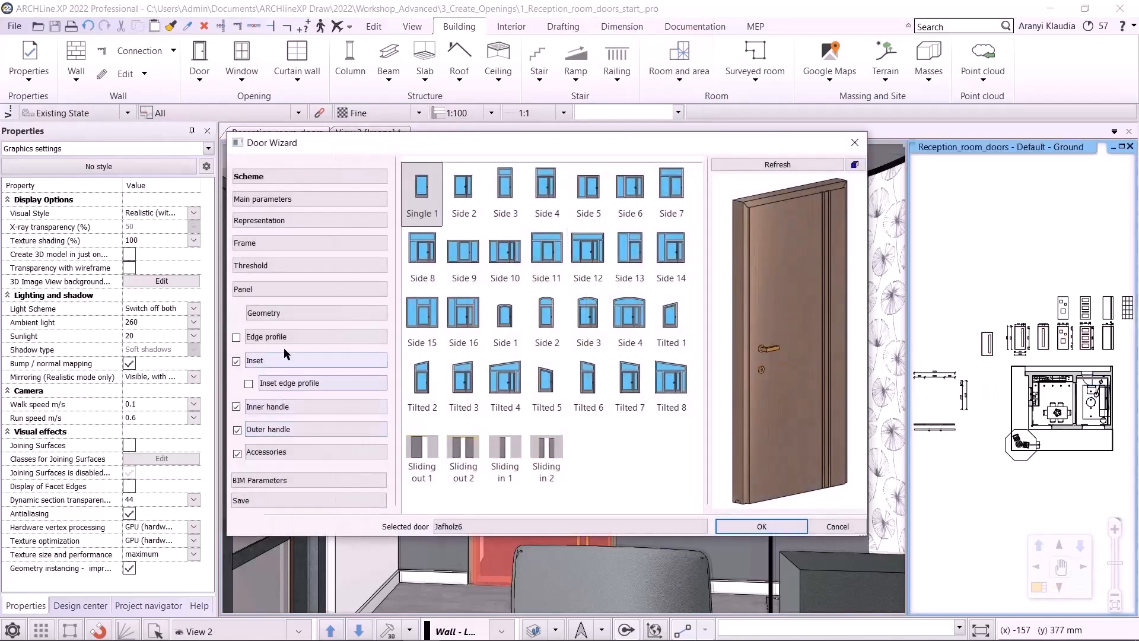
Step: Replace the door's inset profile with doorprofile from the Panel frontal profiles library and enable the inset edge profile
{"action": "left_click", "coordinate": [284, 360]}
{"action": "left_click", "coordinate": [692, 326]}
{"action": "left_click_drag", "start_coordinate": [715, 208], "coordinate": [719, 252]}
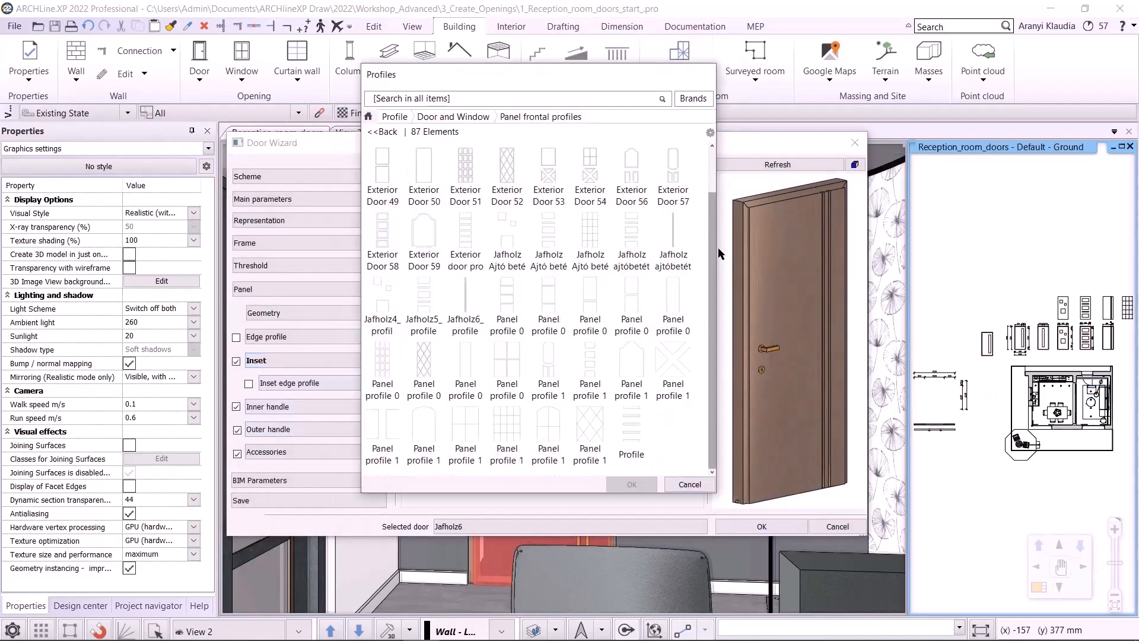
{"action": "scroll", "coordinate": [716, 239], "scroll_direction": "up", "scroll_amount": 2}
{"action": "left_click", "coordinate": [424, 237]}
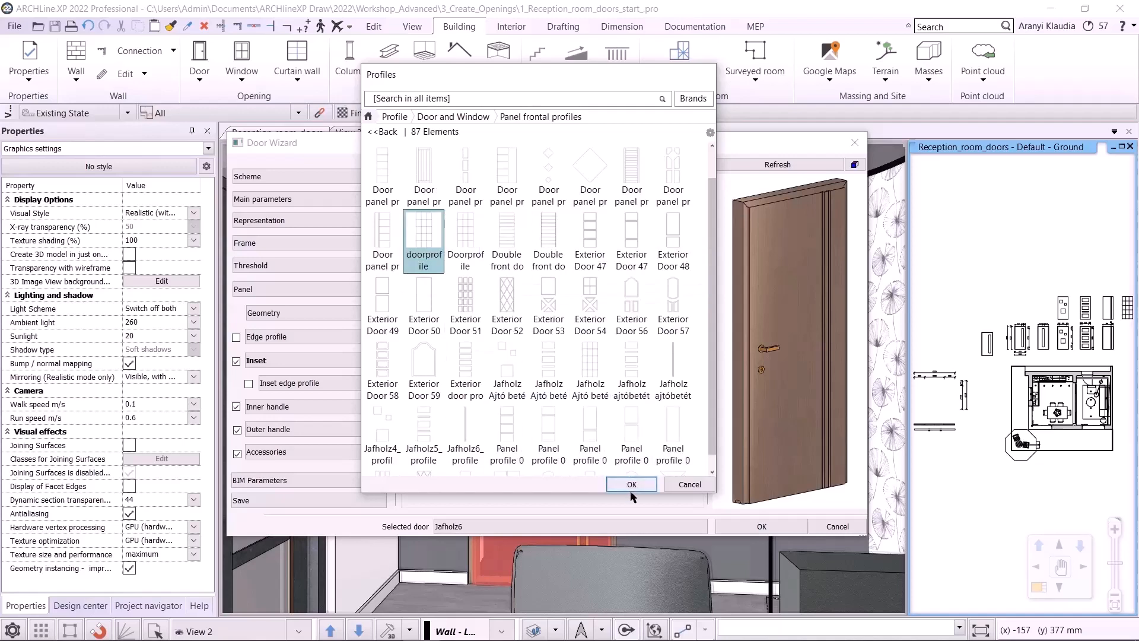
{"action": "left_click", "coordinate": [624, 481]}
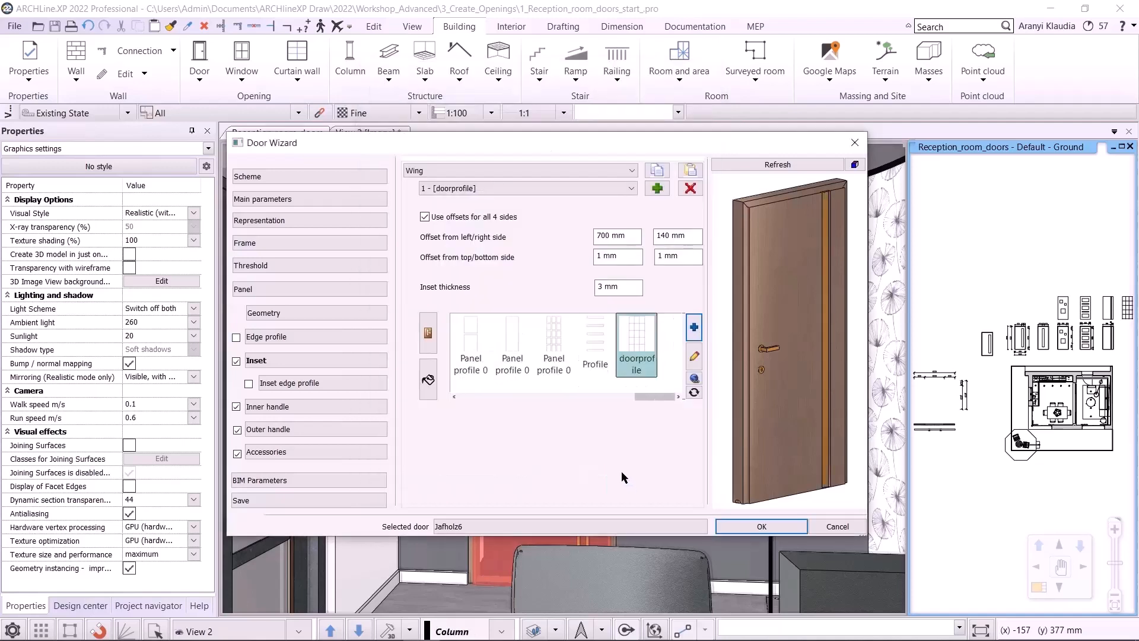
{"action": "left_click", "coordinate": [249, 383]}
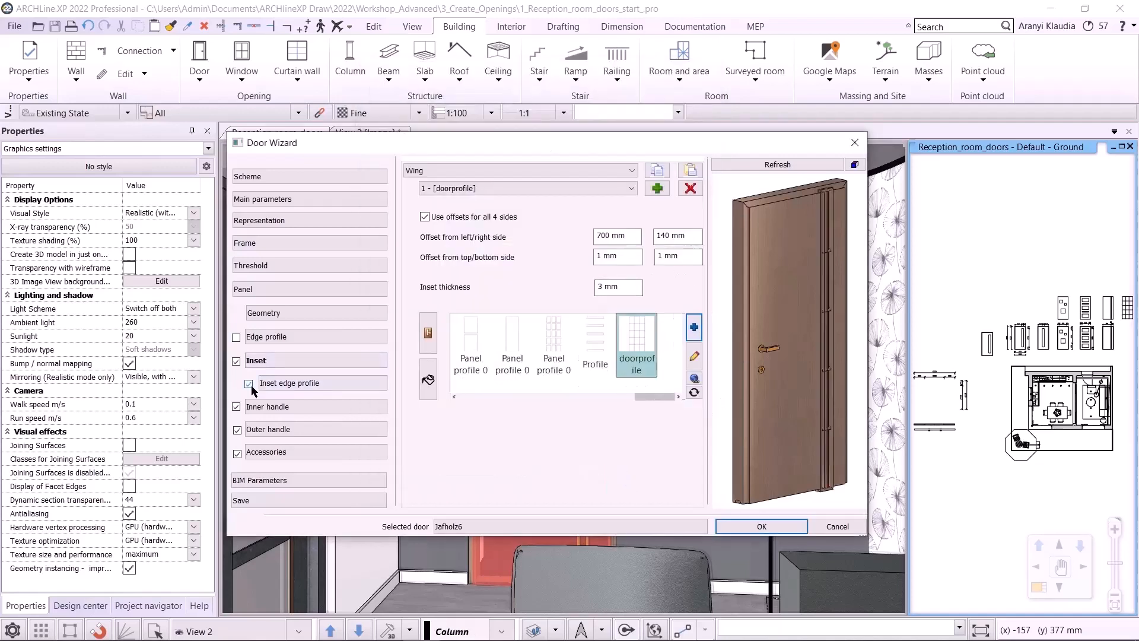
Step: Set the inset's left, right and top offsets to 180 mm, bottom offset to 220 mm and thickness to 5 mm, and refresh the preview
{"action": "double_click", "coordinate": [637, 238]}
{"action": "type", "text": "180"}
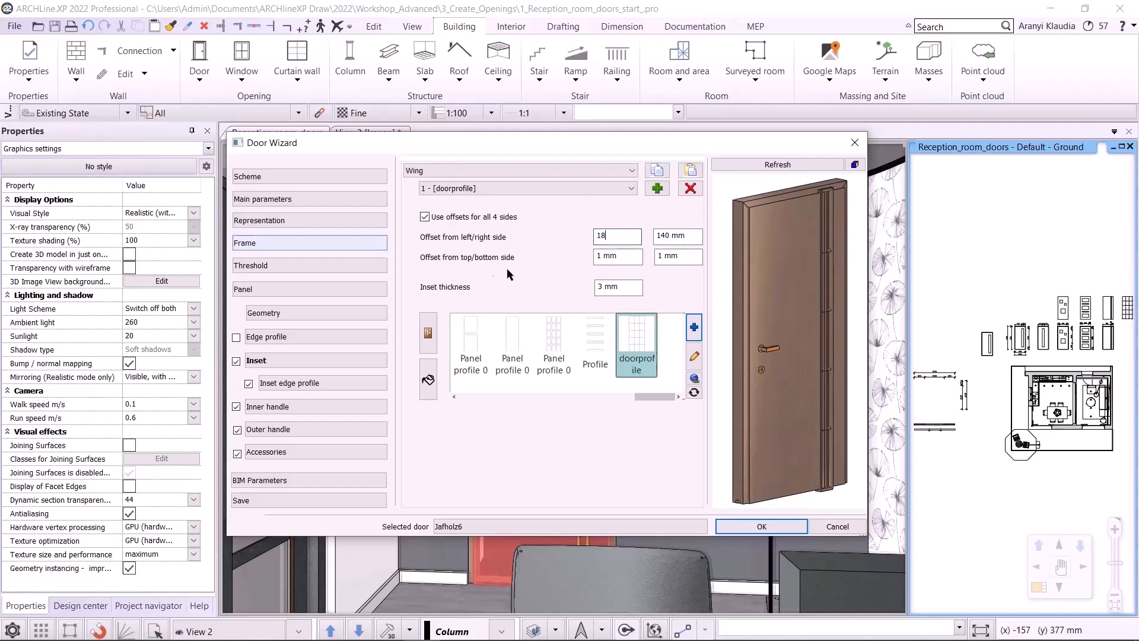
{"action": "double_click", "coordinate": [696, 236]}
{"action": "type", "text": "180"}
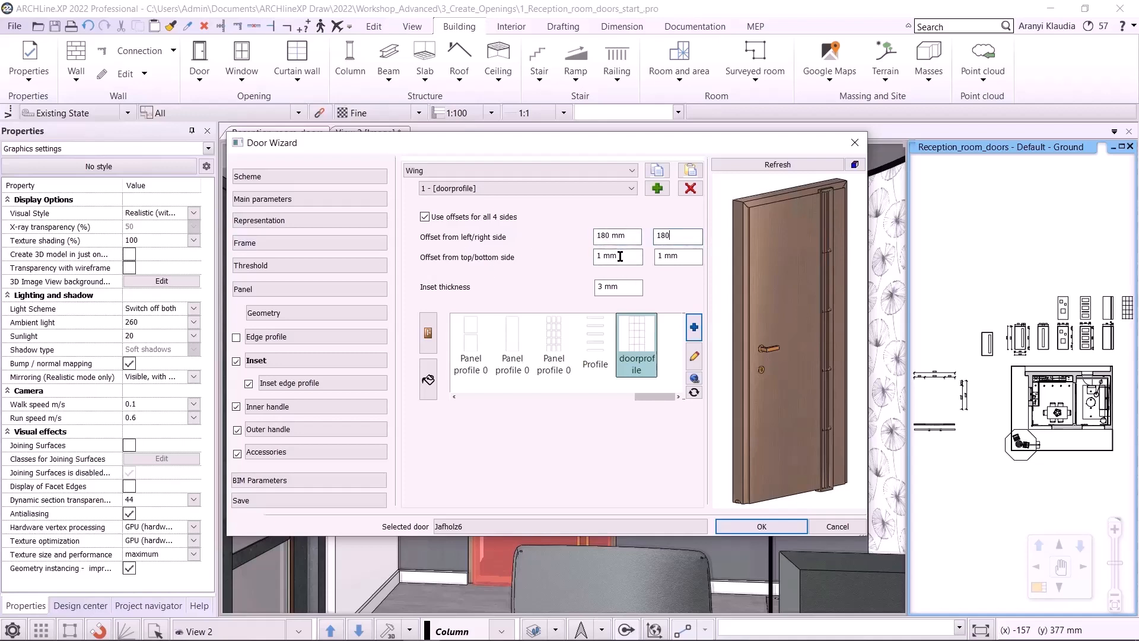
{"action": "double_click", "coordinate": [620, 256]}
{"action": "type", "text": "180"}
{"action": "double_click", "coordinate": [690, 259]}
{"action": "type", "text": "220"}
{"action": "double_click", "coordinate": [611, 288]}
{"action": "type", "text": "5"}
{"action": "left_click", "coordinate": [749, 166]}
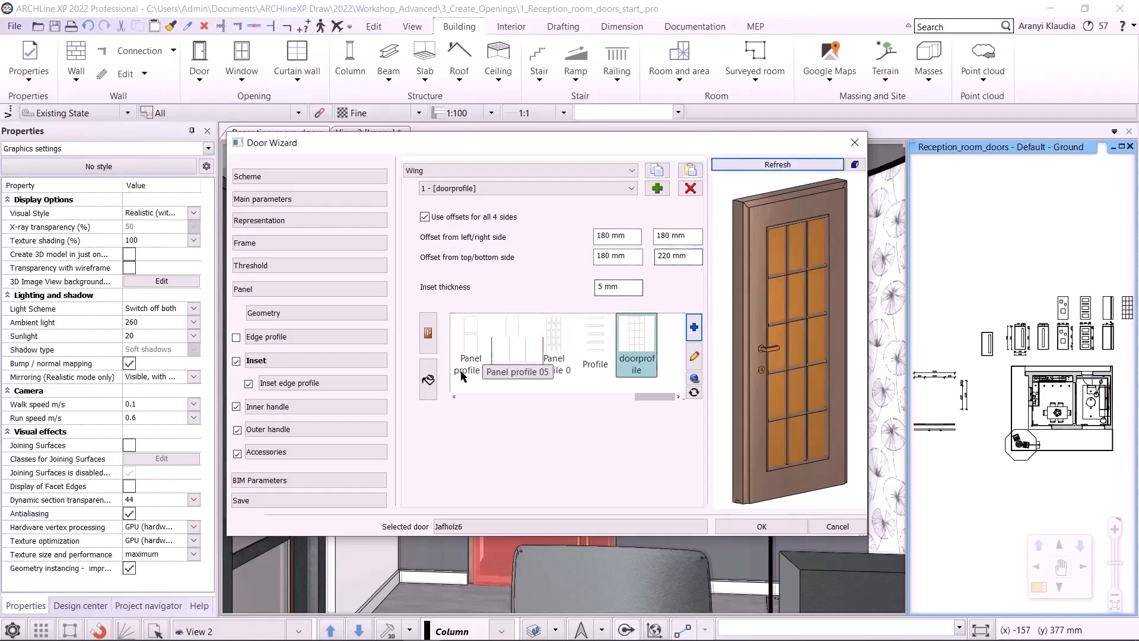
Step: Apply the Milkyglass material to the door panel's inset
{"action": "left_click", "coordinate": [429, 380]}
{"action": "left_click_drag", "start_coordinate": [512, 397], "coordinate": [608, 400]}
{"action": "left_click", "coordinate": [595, 338]}
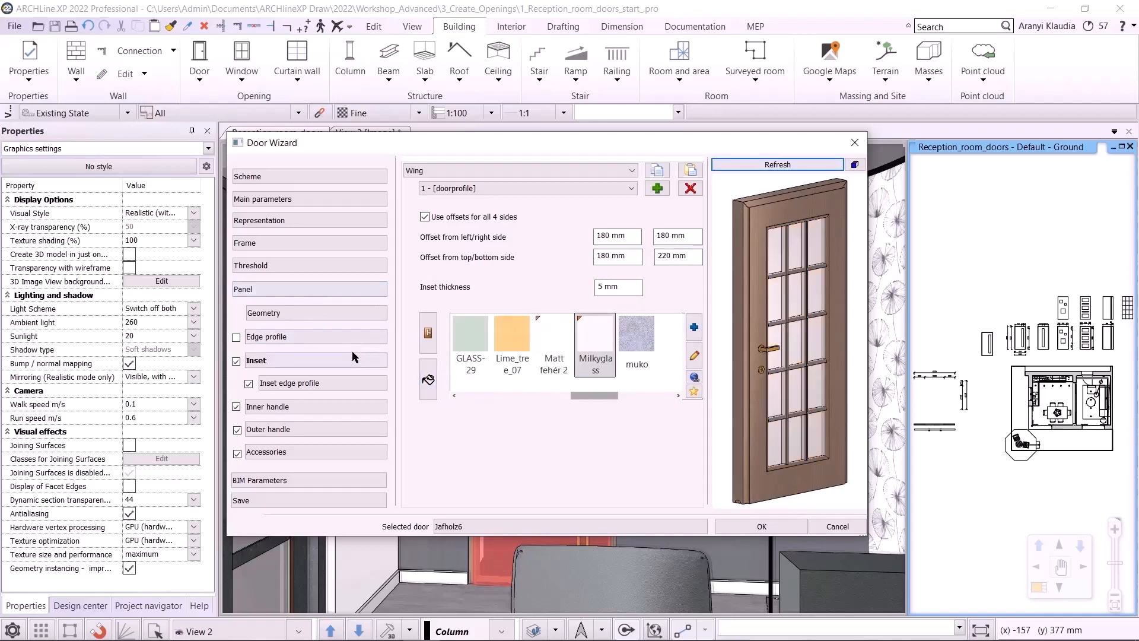
Step: Set the inset edge profile's width and height to 10 mm each, and refresh the preview to examine the bars
{"action": "left_click", "coordinate": [344, 384]}
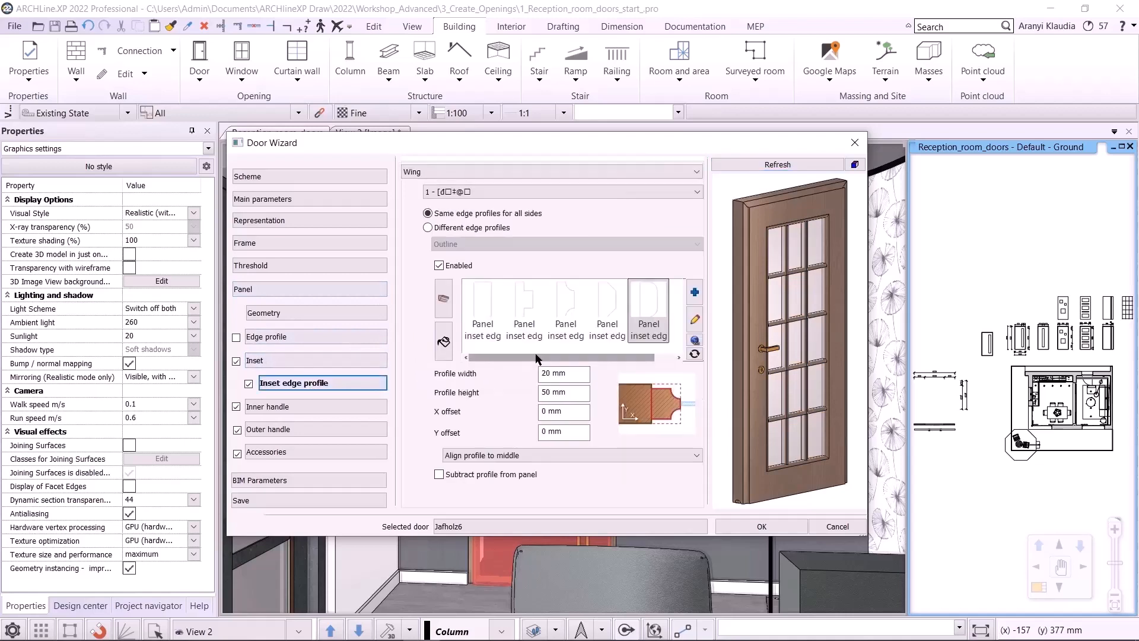
{"action": "left_click", "coordinate": [550, 373]}
{"action": "type", "text": "10"}
{"action": "left_click", "coordinate": [541, 391]}
{"action": "type", "text": "10"}
{"action": "left_click", "coordinate": [756, 165]}
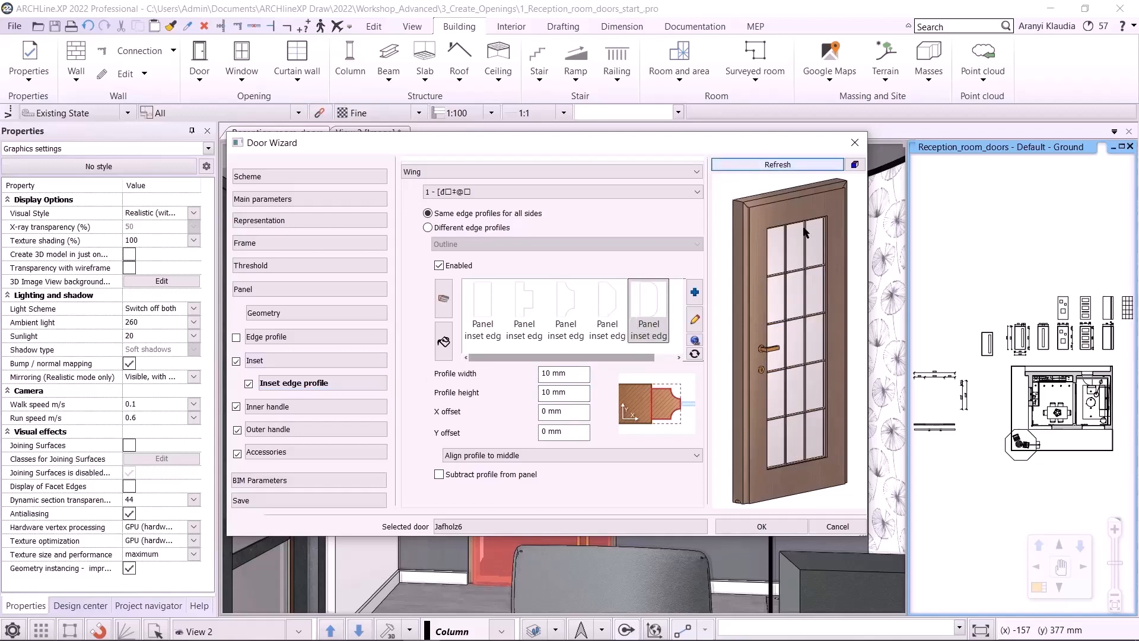
{"action": "scroll", "coordinate": [782, 308], "scroll_direction": "up", "scroll_amount": 5}
{"action": "scroll", "coordinate": [772, 332], "scroll_direction": "down", "scroll_amount": 5}
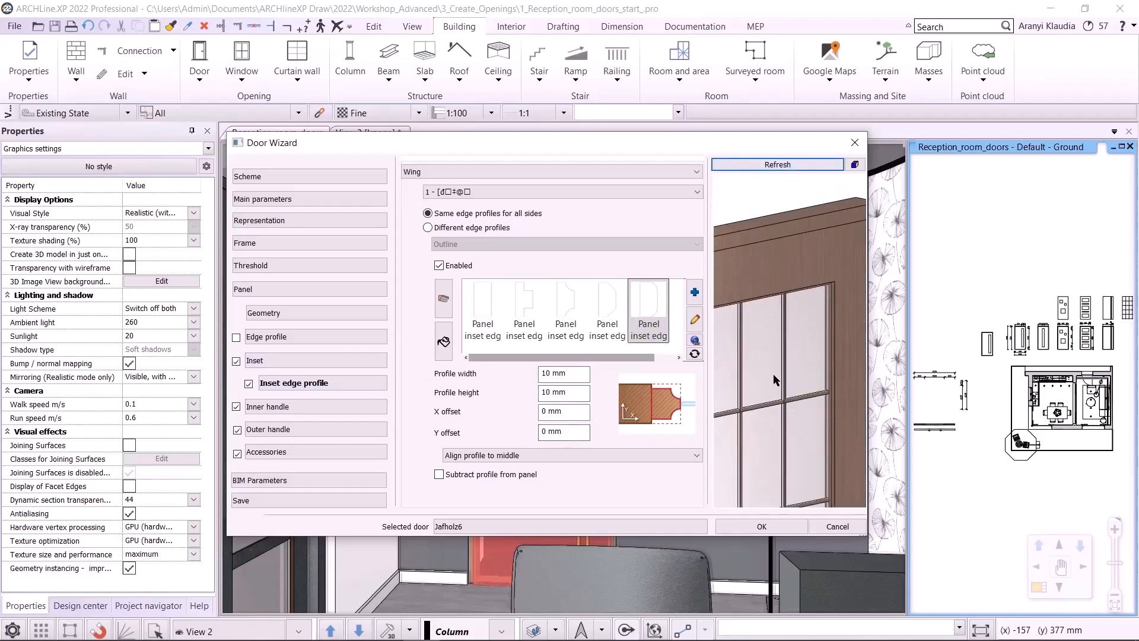
Step: Assign the light bronze material (BRONZE_LIGHT0) to the inset edge profile
{"action": "left_click", "coordinate": [443, 342]}
{"action": "scroll", "coordinate": [623, 321], "scroll_direction": "up", "scroll_amount": 5}
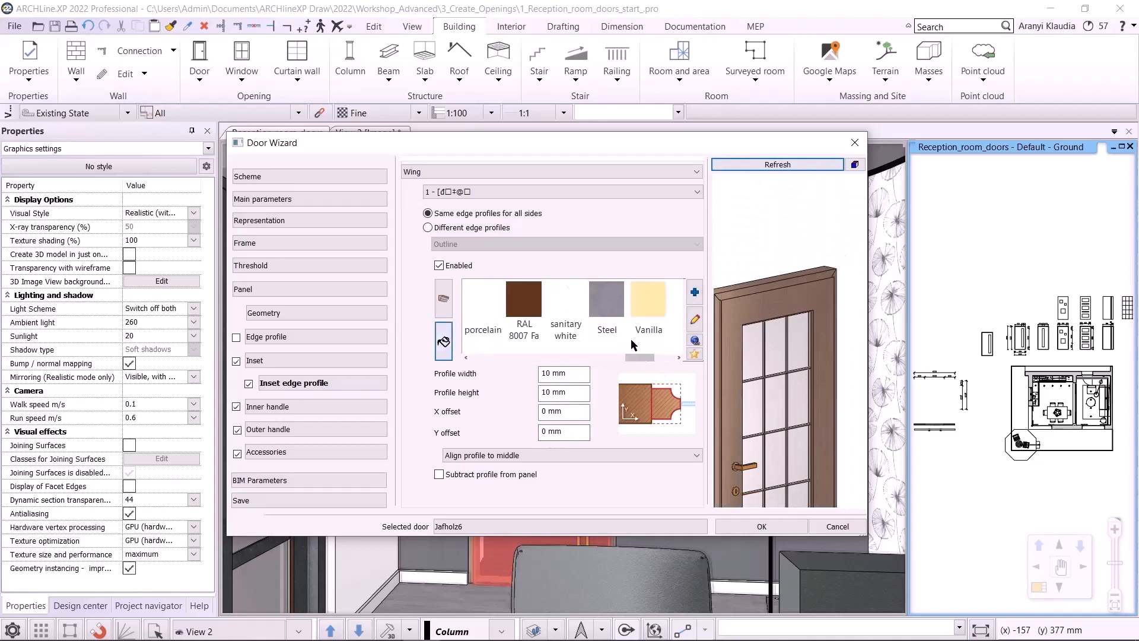
{"action": "scroll", "coordinate": [579, 320], "scroll_direction": "up", "scroll_amount": 2}
{"action": "left_click", "coordinate": [606, 309]}
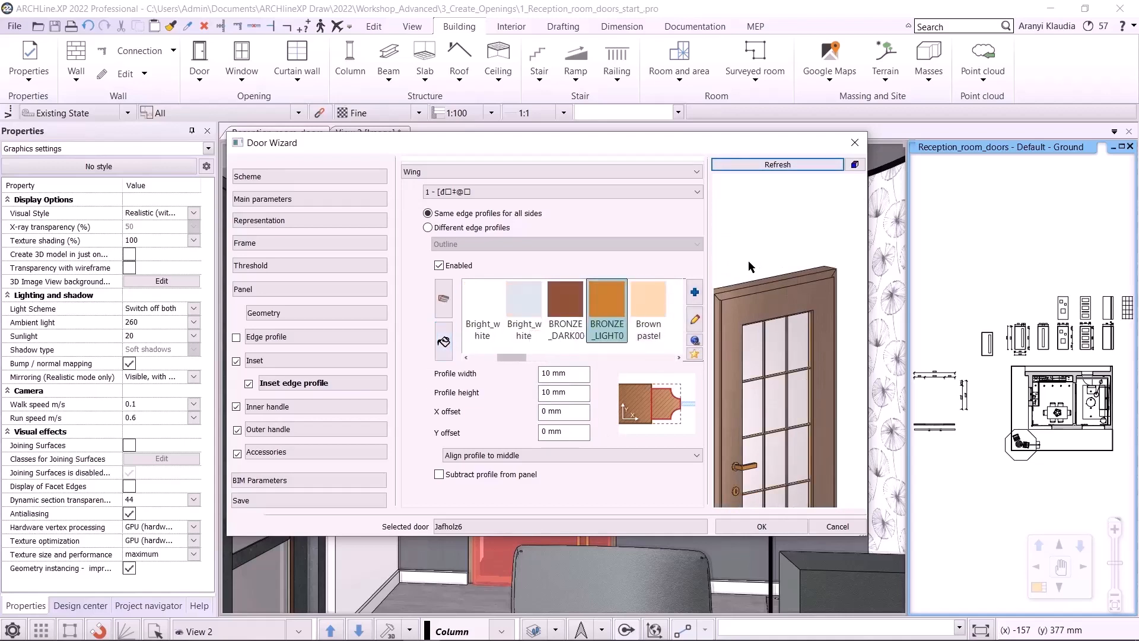
Step: Save the door as Jafholz7 in the Jafholz_doors sub category of INDOOR and apply it to the placed door
{"action": "middle_click_drag", "start_coordinate": [767, 358], "coordinate": [790, 329]}
{"action": "left_click", "coordinate": [356, 501]}
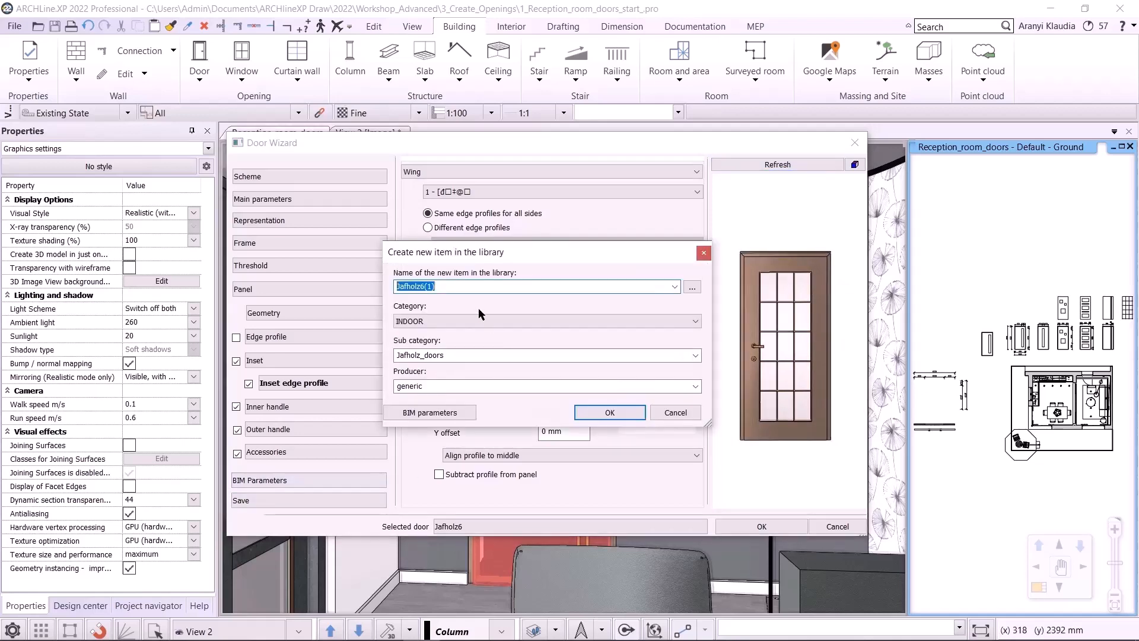
{"action": "left_click_drag", "start_coordinate": [448, 288], "coordinate": [420, 273]}
{"action": "type", "text": "7"}
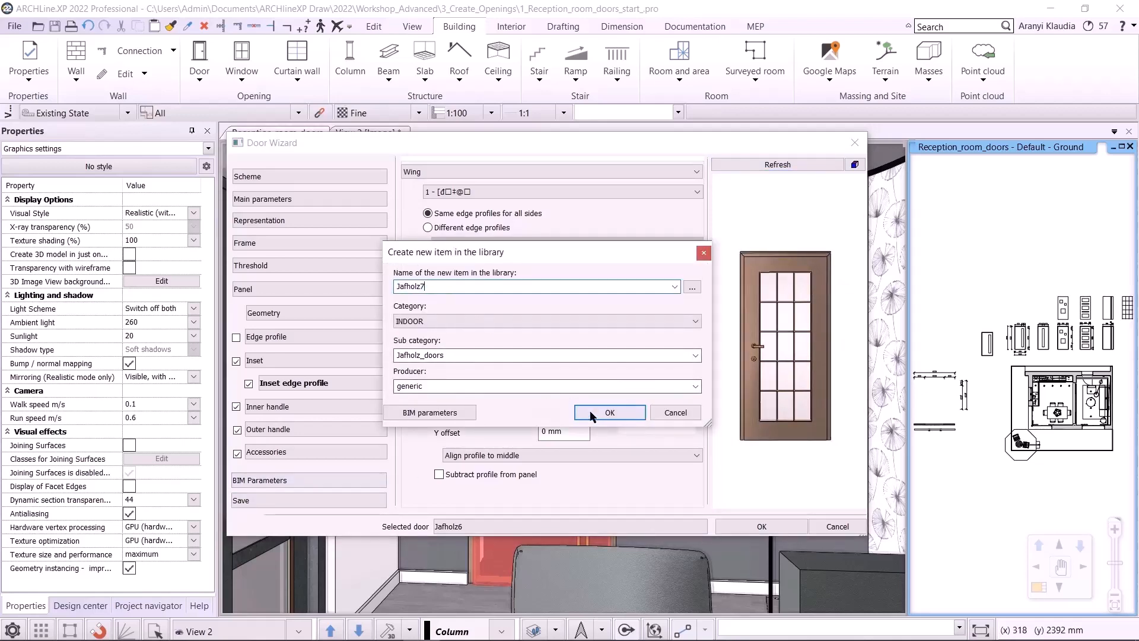
{"action": "left_click", "coordinate": [610, 413]}
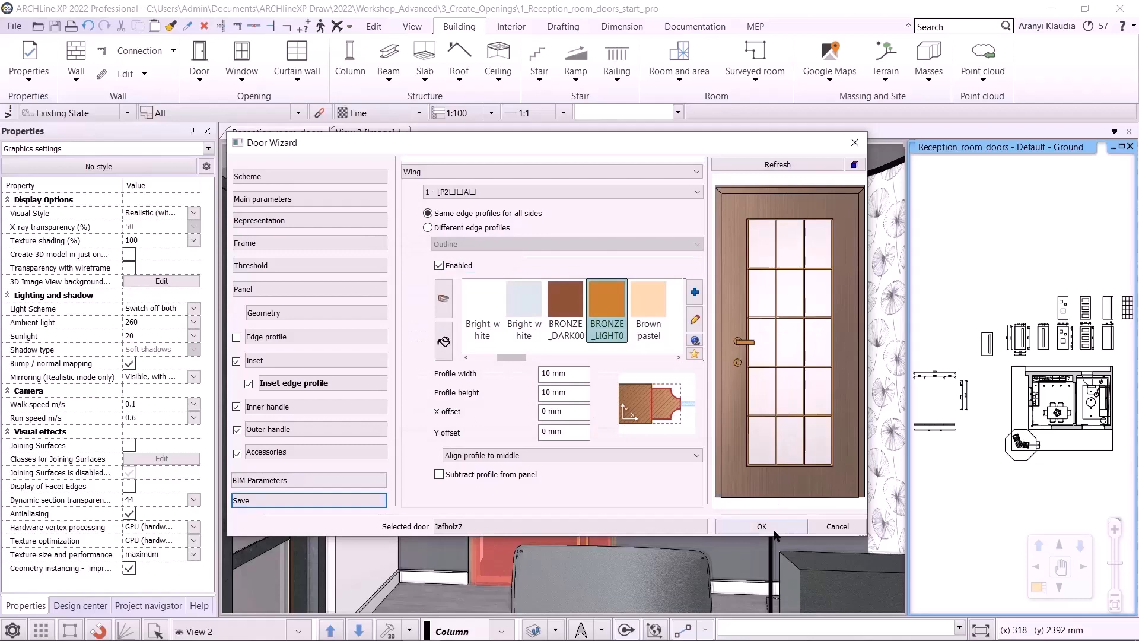
{"action": "left_click", "coordinate": [752, 523]}
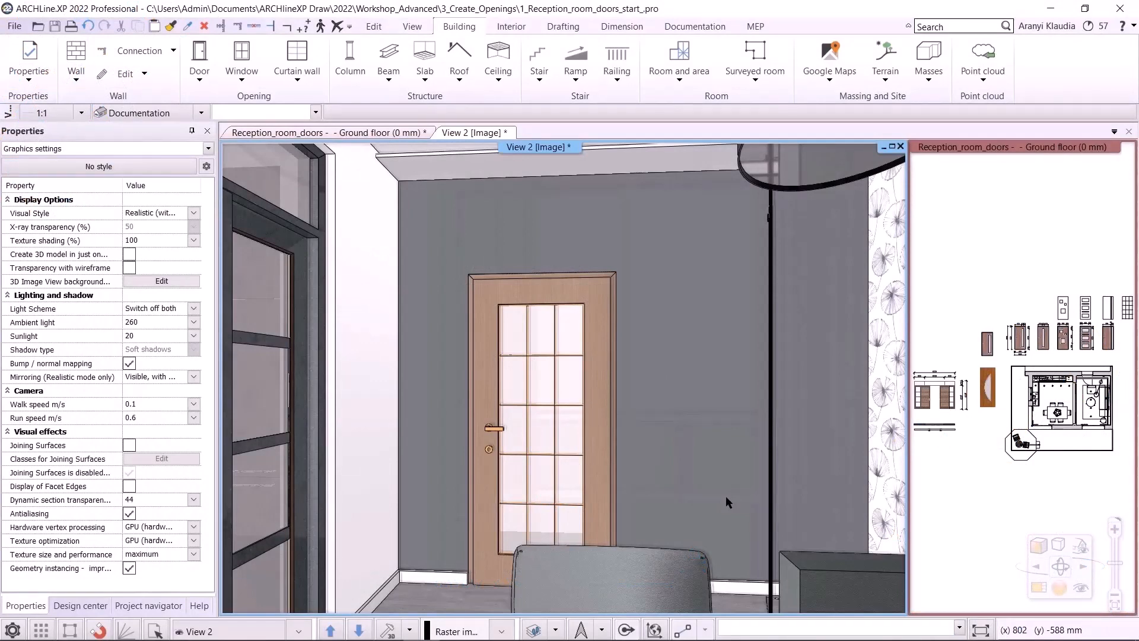
Step: Reopen the placed door's opening properties and change its scheme to Sliding out 1
{"action": "right_click", "coordinate": [528, 314]}
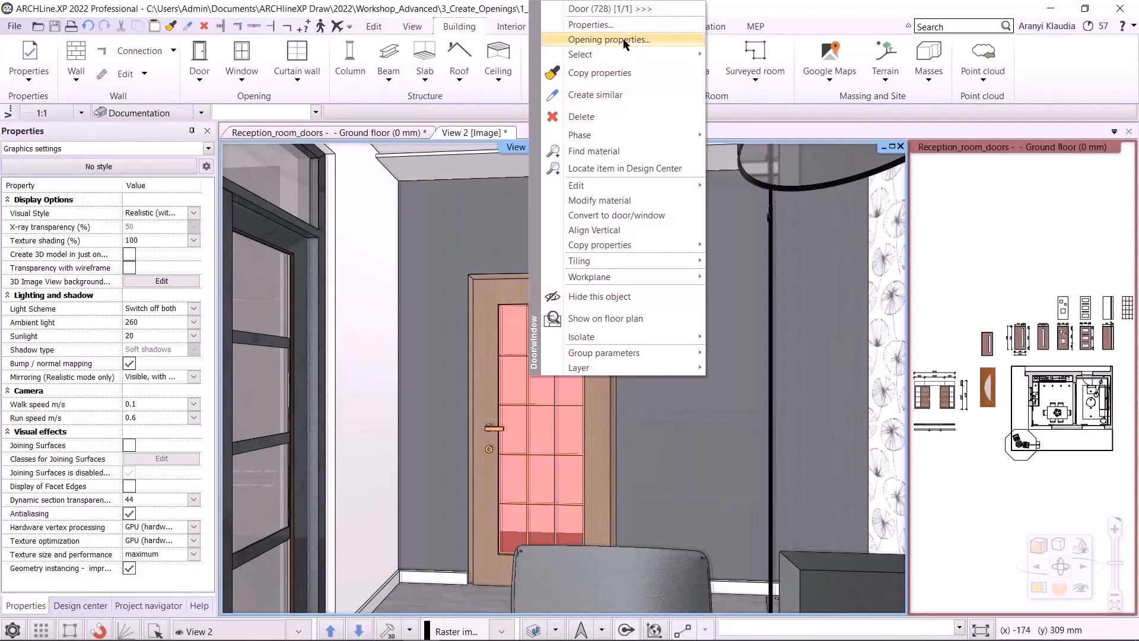
{"action": "left_click", "coordinate": [593, 40]}
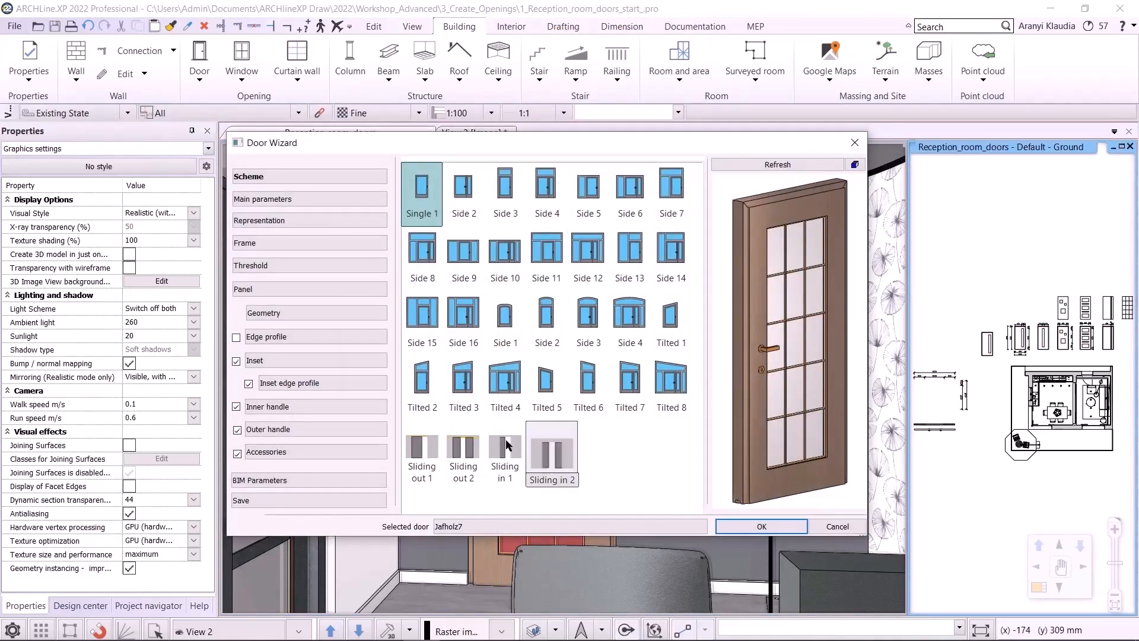
{"action": "left_click", "coordinate": [424, 454]}
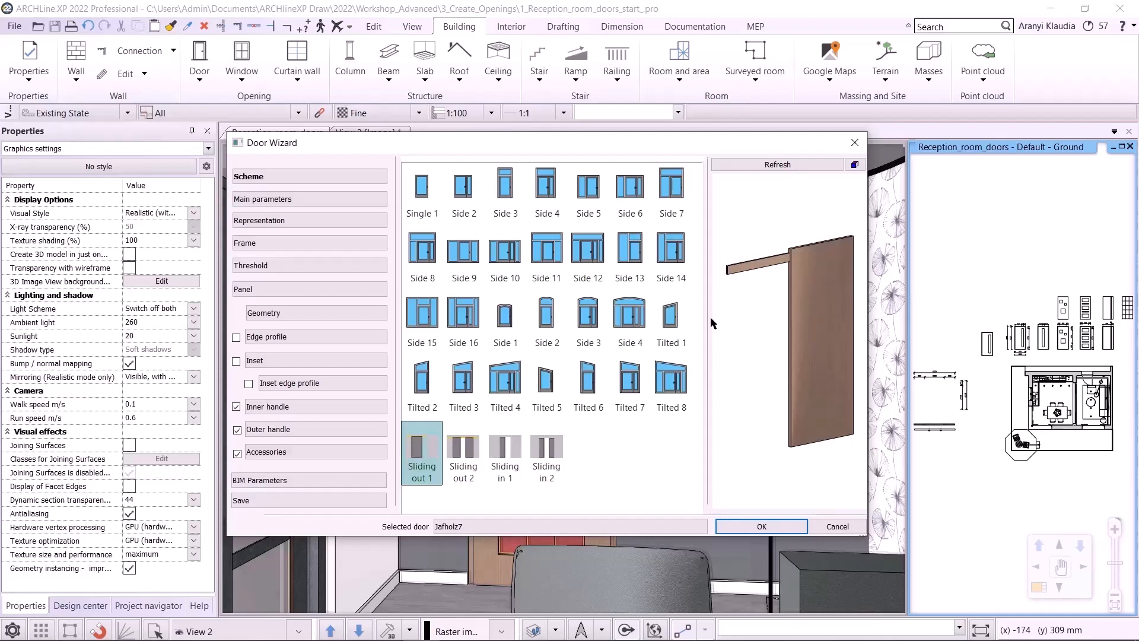
Step: Show the sliding door's opening direction in 3D, and switch the open panel display on and off again
{"action": "left_click", "coordinate": [306, 198]}
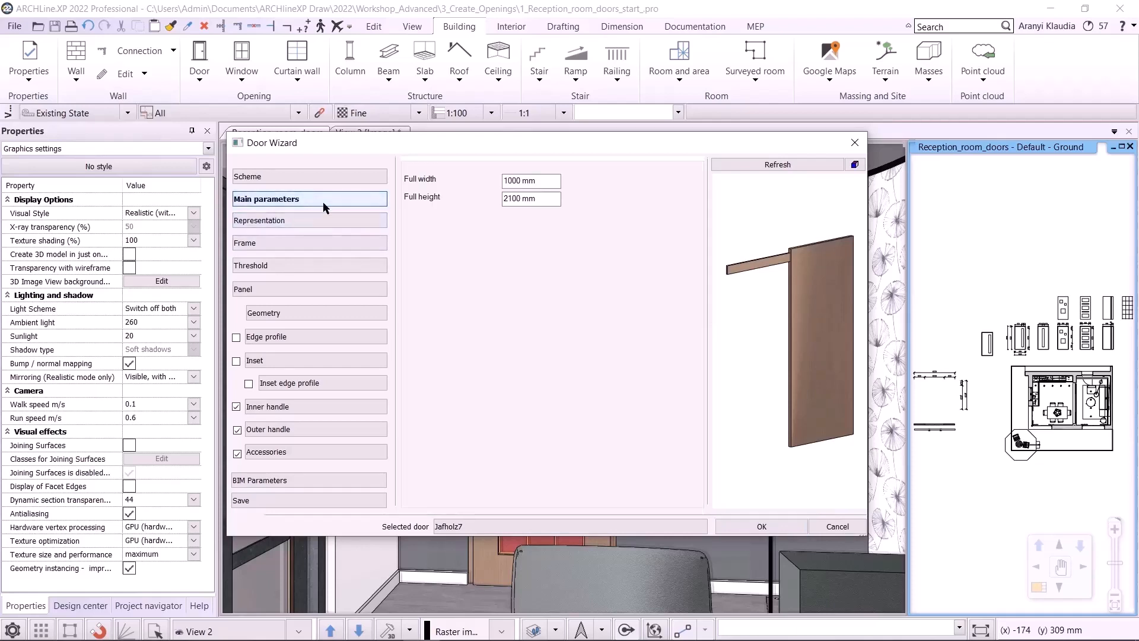
{"action": "left_click", "coordinate": [341, 219]}
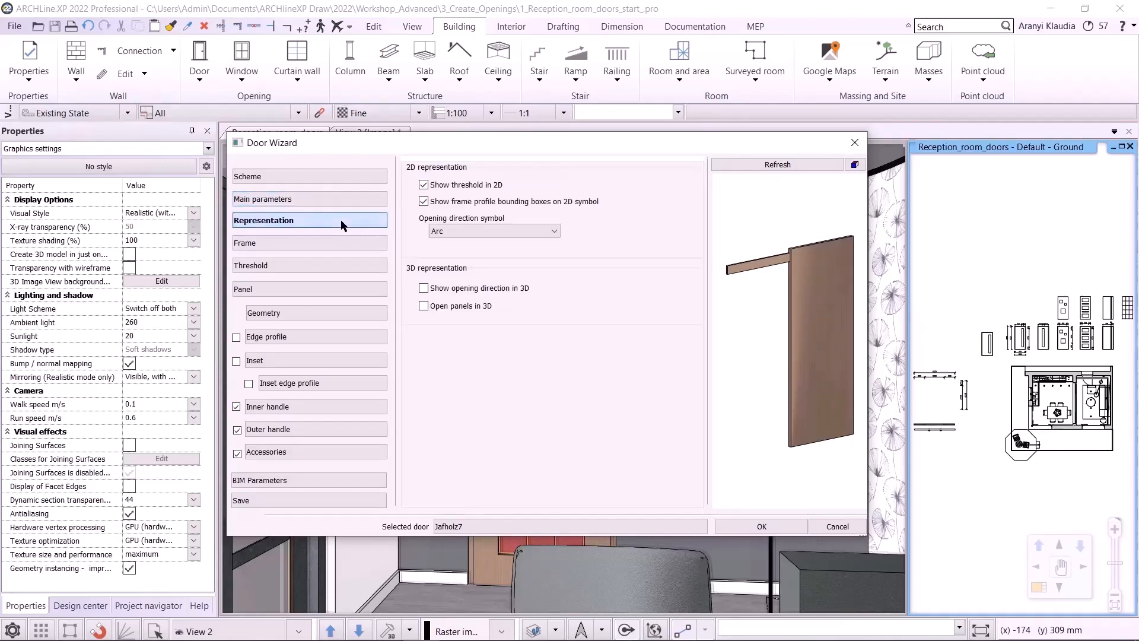
{"action": "left_click", "coordinate": [449, 289]}
{"action": "left_click", "coordinate": [466, 312]}
{"action": "left_click", "coordinate": [465, 311]}
Step: Search the profile library for "u pr" and use U profile as the sliding door's top frame profile
{"action": "left_click", "coordinate": [247, 243]}
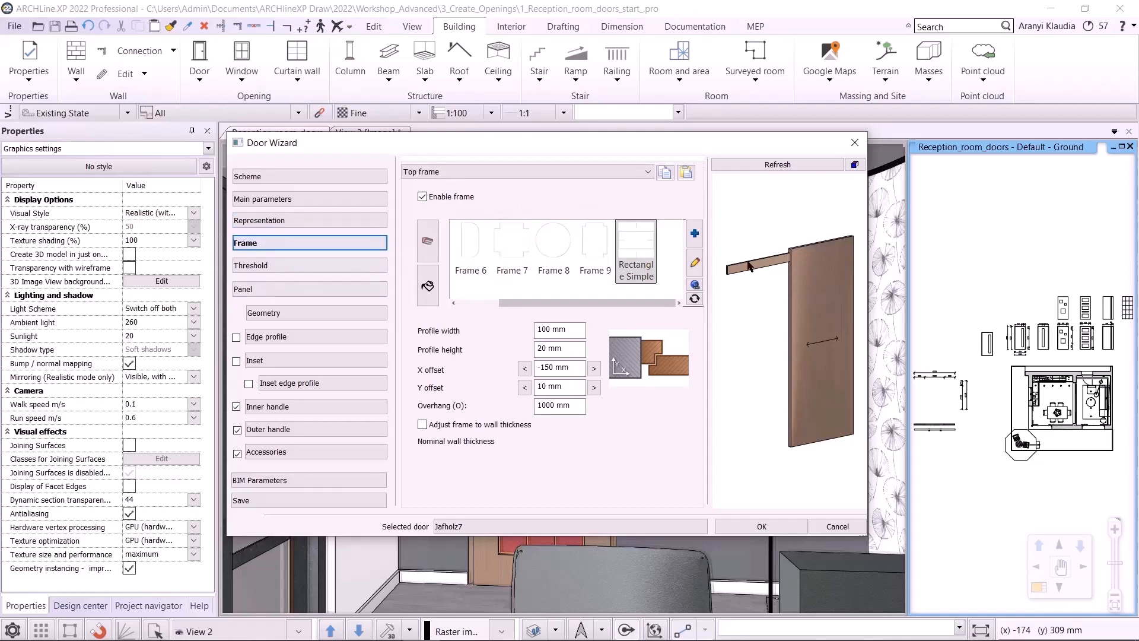
{"action": "left_click", "coordinate": [695, 233]}
{"action": "left_click", "coordinate": [368, 116]}
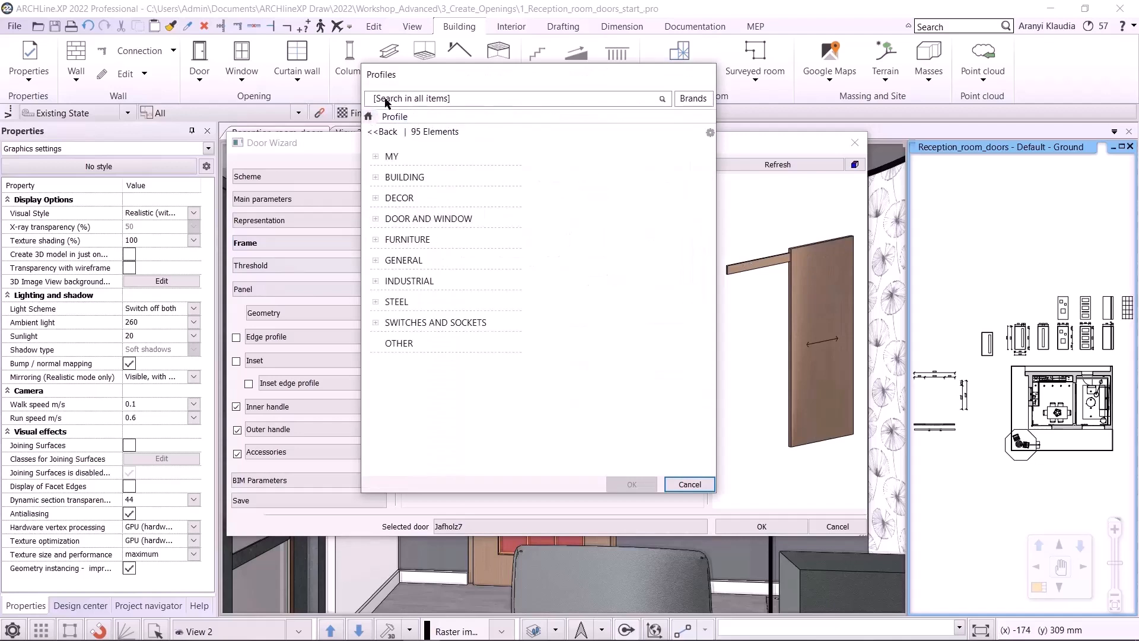
{"action": "left_click", "coordinate": [386, 98]}
{"action": "type", "text": "u pr"}
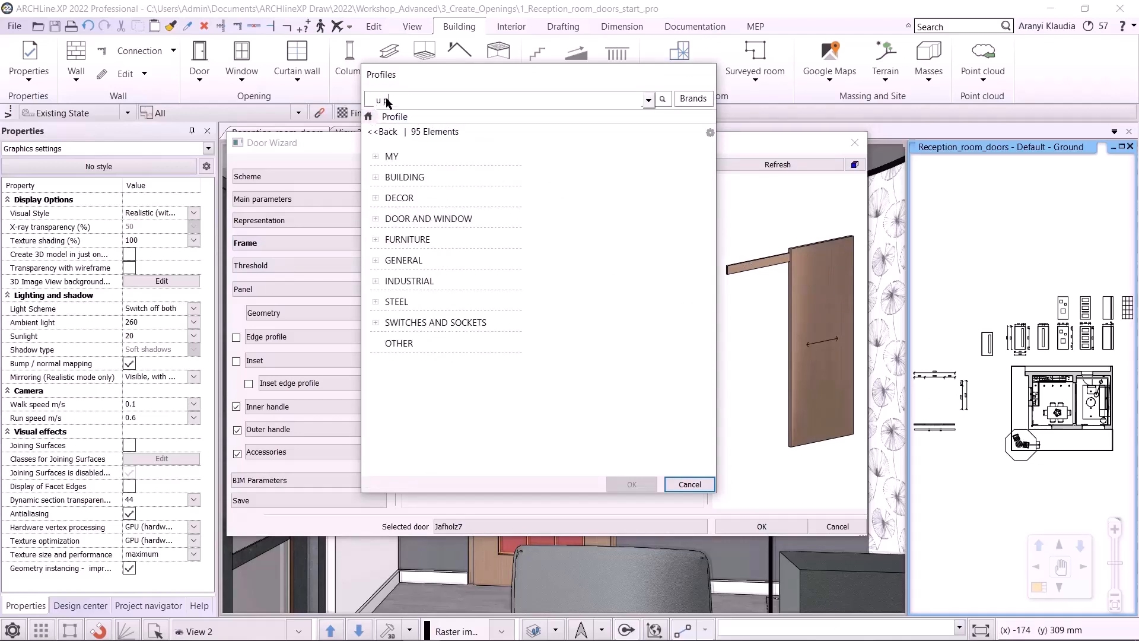
{"action": "key", "text": "Return"}
{"action": "left_click", "coordinate": [501, 169]}
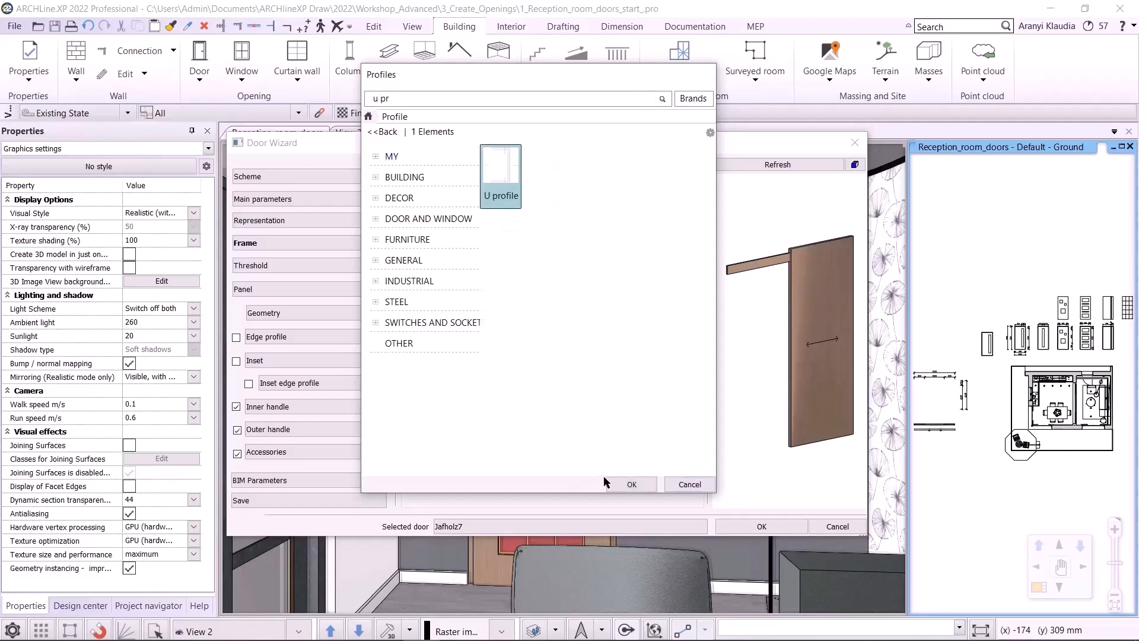
{"action": "left_click", "coordinate": [632, 484]}
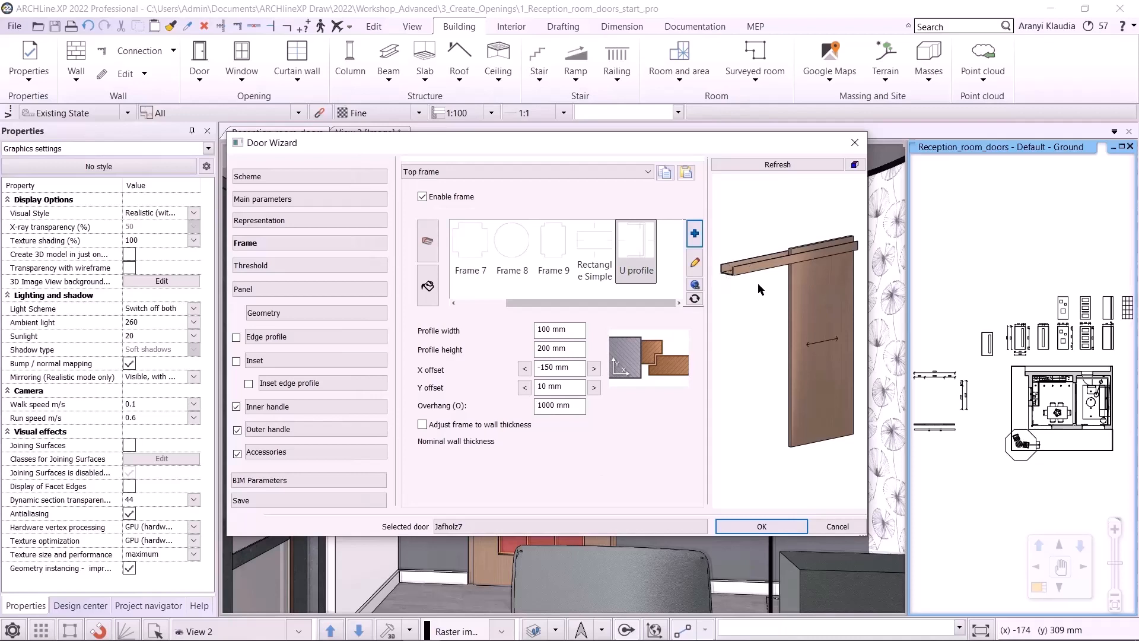
Step: Mirror the top frame's U profile on Y and set the profile height to 50 mm
{"action": "left_click", "coordinate": [696, 263]}
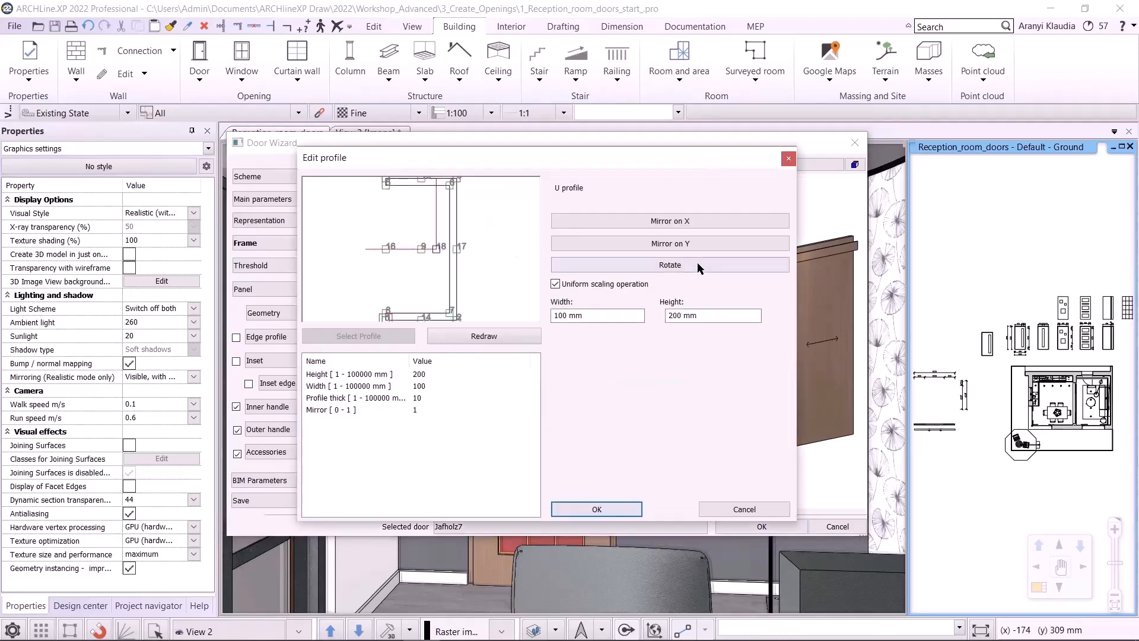
{"action": "left_click", "coordinate": [676, 244]}
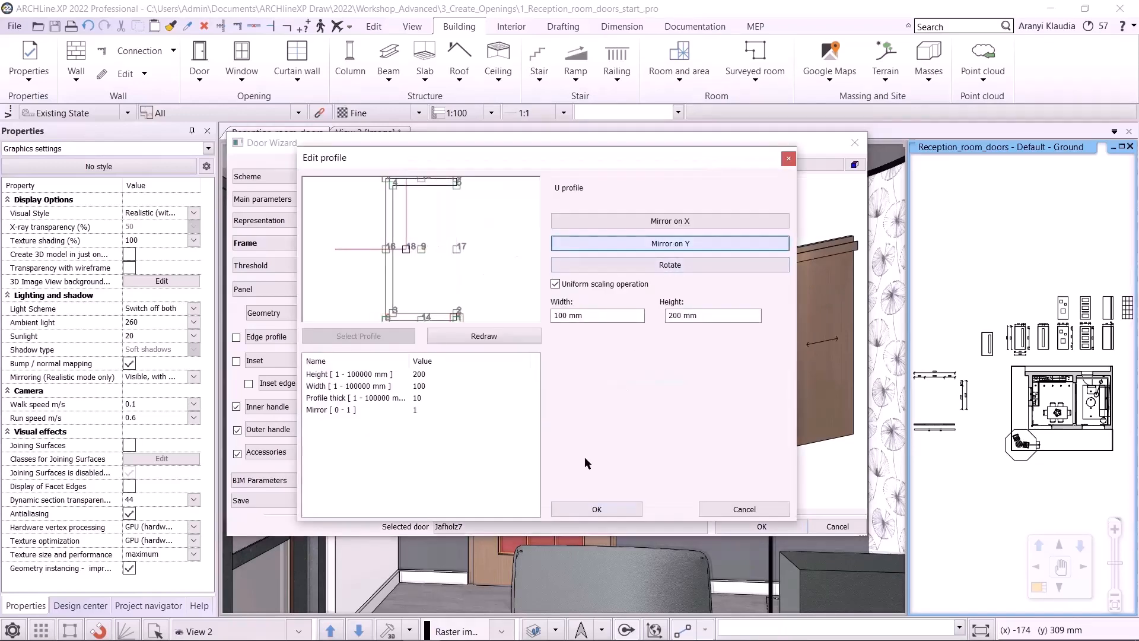
{"action": "left_click", "coordinate": [602, 508]}
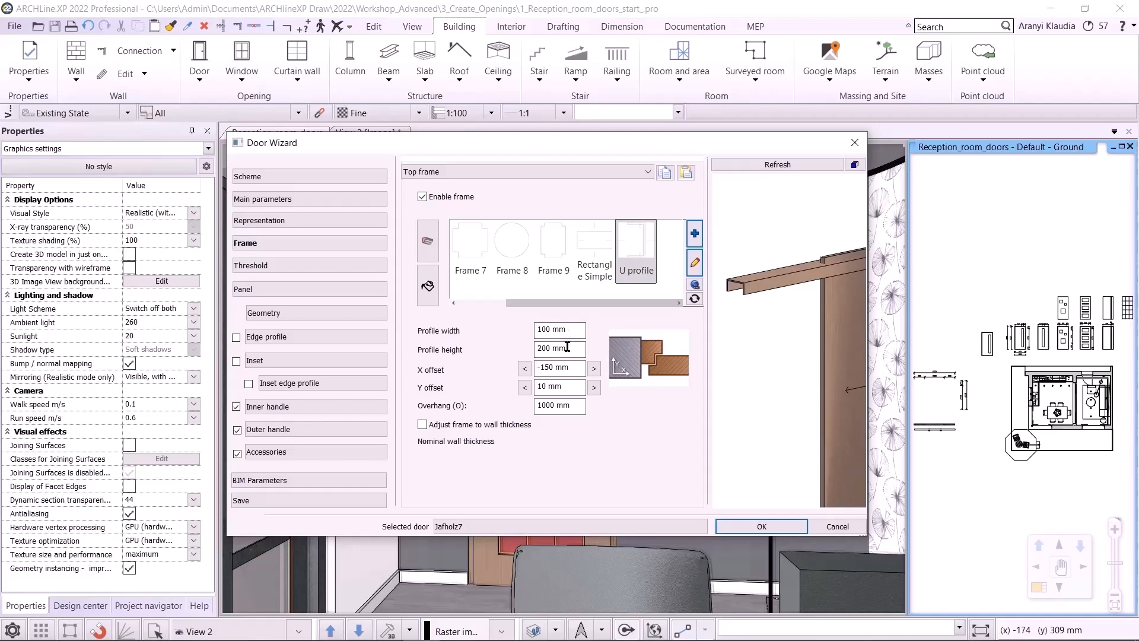
{"action": "left_click_drag", "start_coordinate": [568, 347], "coordinate": [482, 338]}
{"action": "type", "text": "50"}
{"action": "left_click", "coordinate": [742, 169]}
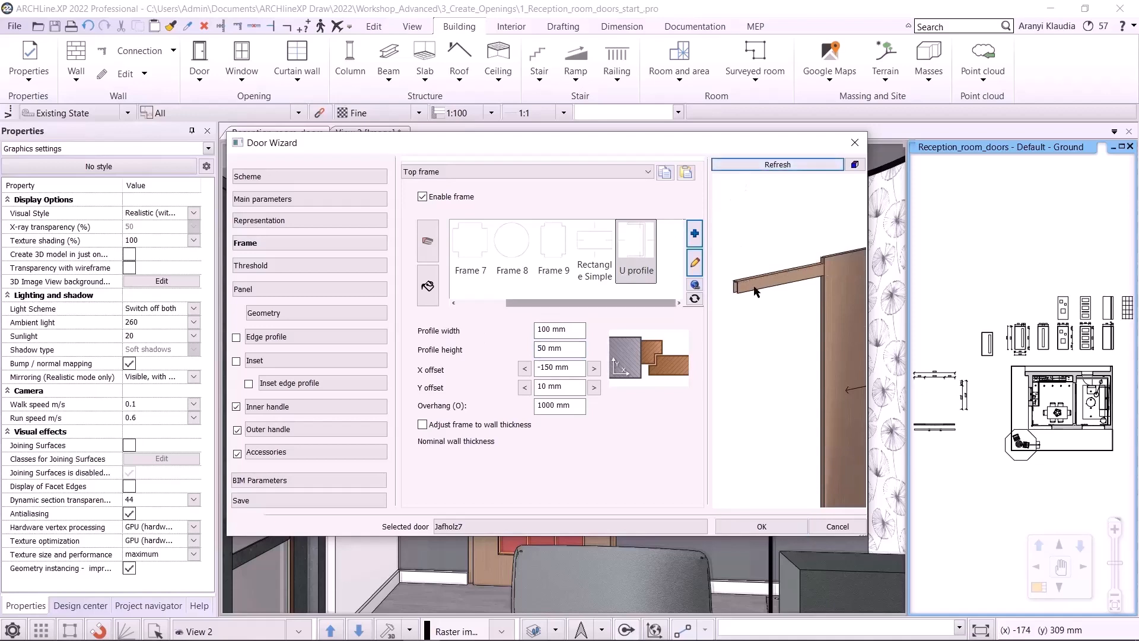
Step: Set the top frame's X offset to -100 mm, Y offset to 0 mm and overhang to 1010 mm, refreshing the preview
{"action": "left_click", "coordinate": [568, 368]}
{"action": "left_click_drag", "start_coordinate": [568, 367], "coordinate": [550, 370]}
{"action": "key", "text": "BackSpace"}
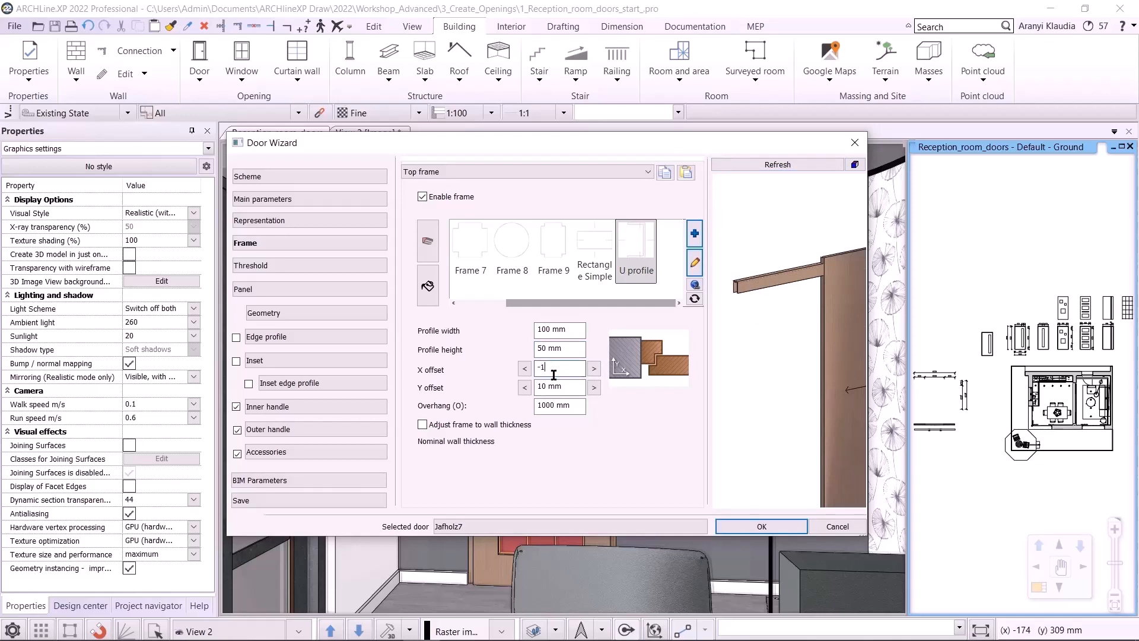
{"action": "type", "text": "00"}
{"action": "left_click", "coordinate": [771, 167]}
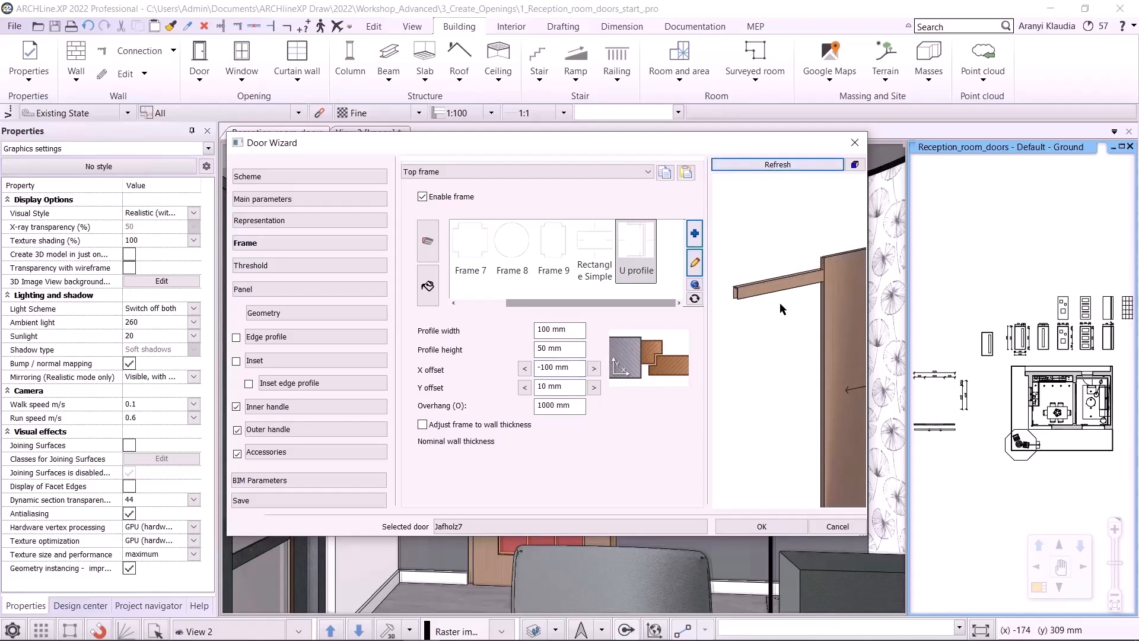
{"action": "left_click", "coordinate": [555, 385]}
{"action": "left_click_drag", "start_coordinate": [571, 390], "coordinate": [480, 394]}
{"action": "type", "text": "0"}
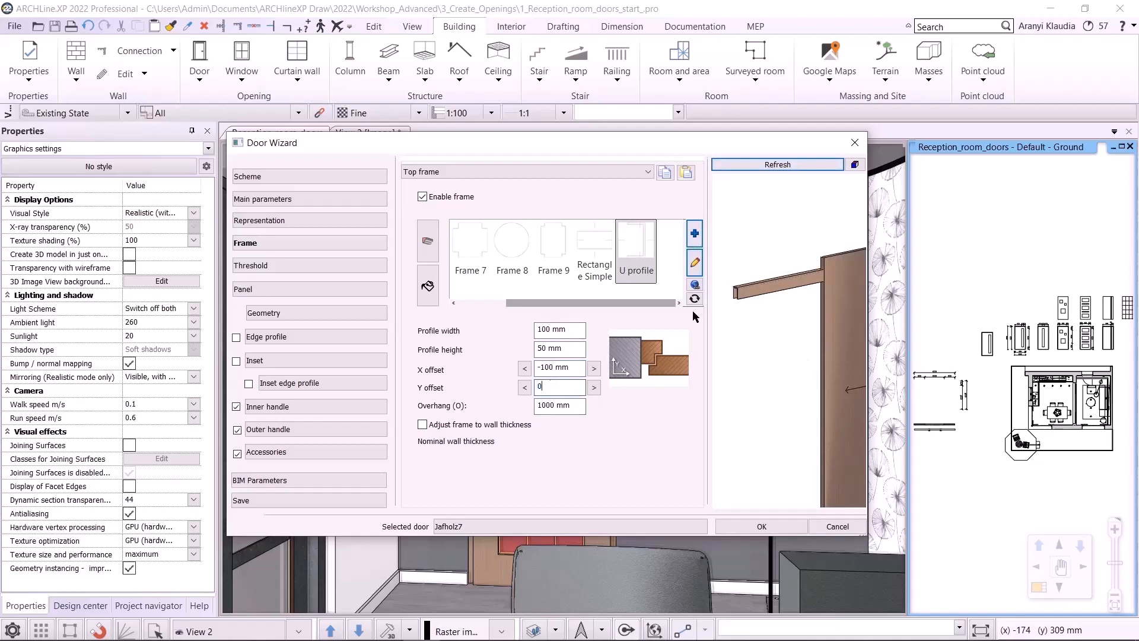
{"action": "left_click", "coordinate": [827, 169]}
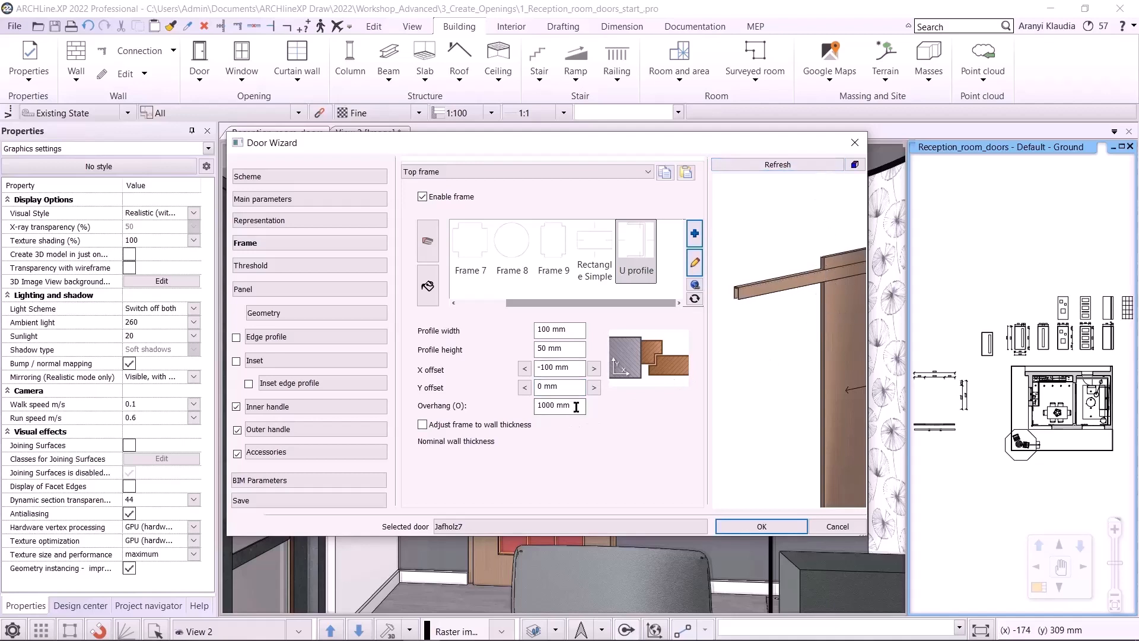
{"action": "left_click_drag", "start_coordinate": [578, 405], "coordinate": [547, 415]}
{"action": "left_click", "coordinate": [756, 162]}
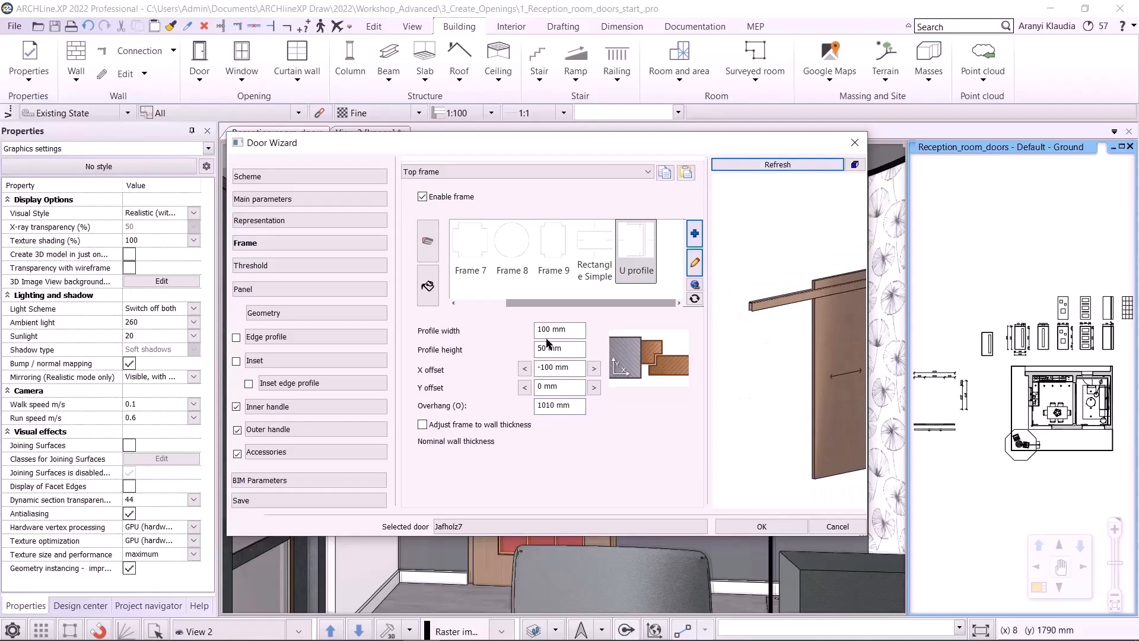
Step: Assign the ALUBRIGHT-02 material to the sliding door's top frame
{"action": "left_click", "coordinate": [427, 286]}
{"action": "left_click_drag", "start_coordinate": [623, 305], "coordinate": [462, 309]}
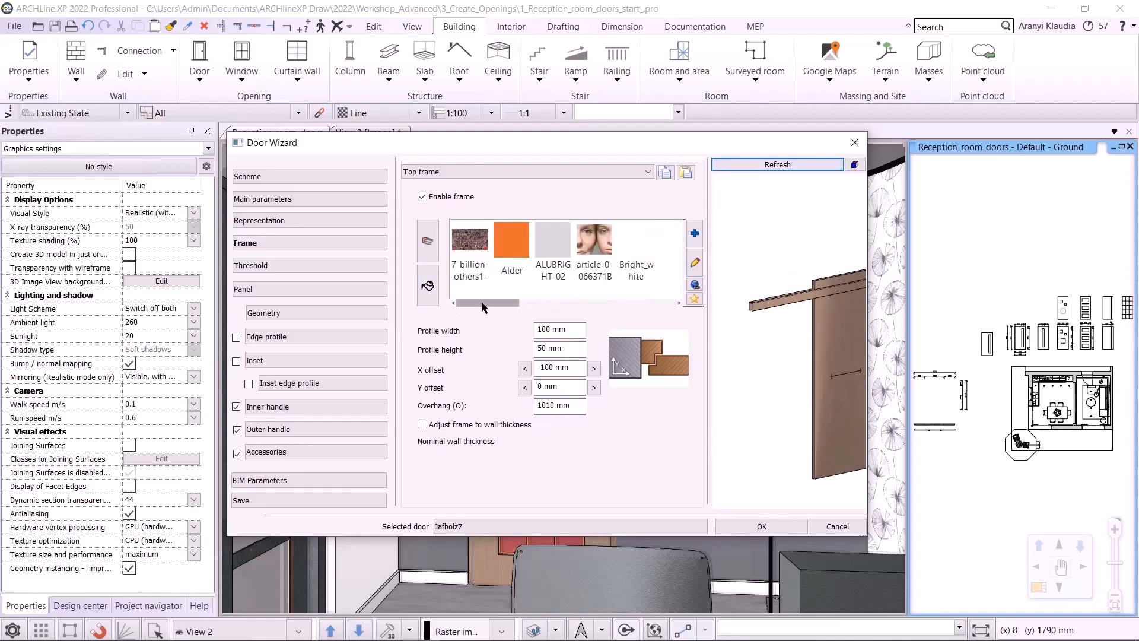
{"action": "left_click", "coordinate": [553, 249]}
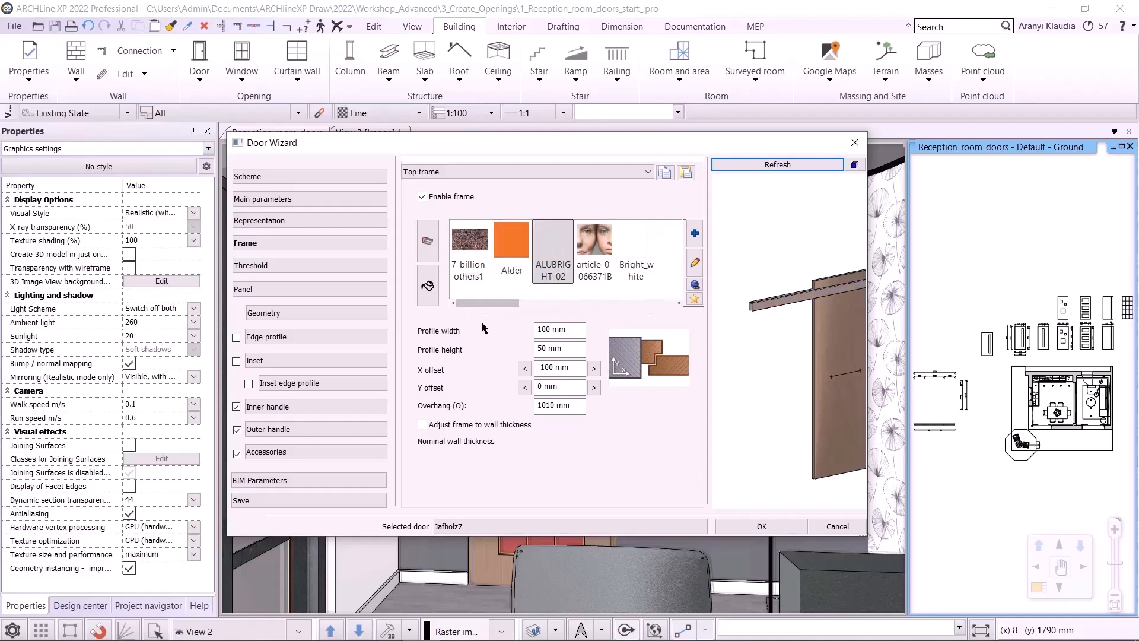
Step: Enable the threshold with the Threshold 3 profile, a profile height of 5 mm and an additional length of 1010 mm
{"action": "left_click", "coordinate": [326, 267]}
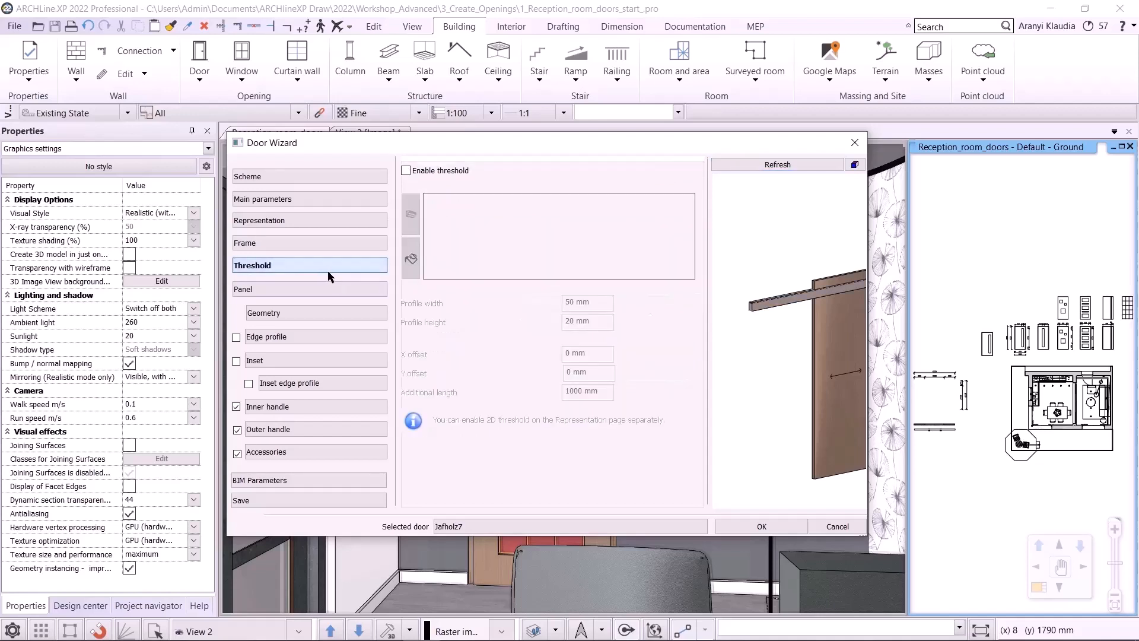
{"action": "left_click", "coordinate": [406, 170]}
{"action": "left_click", "coordinate": [530, 240]}
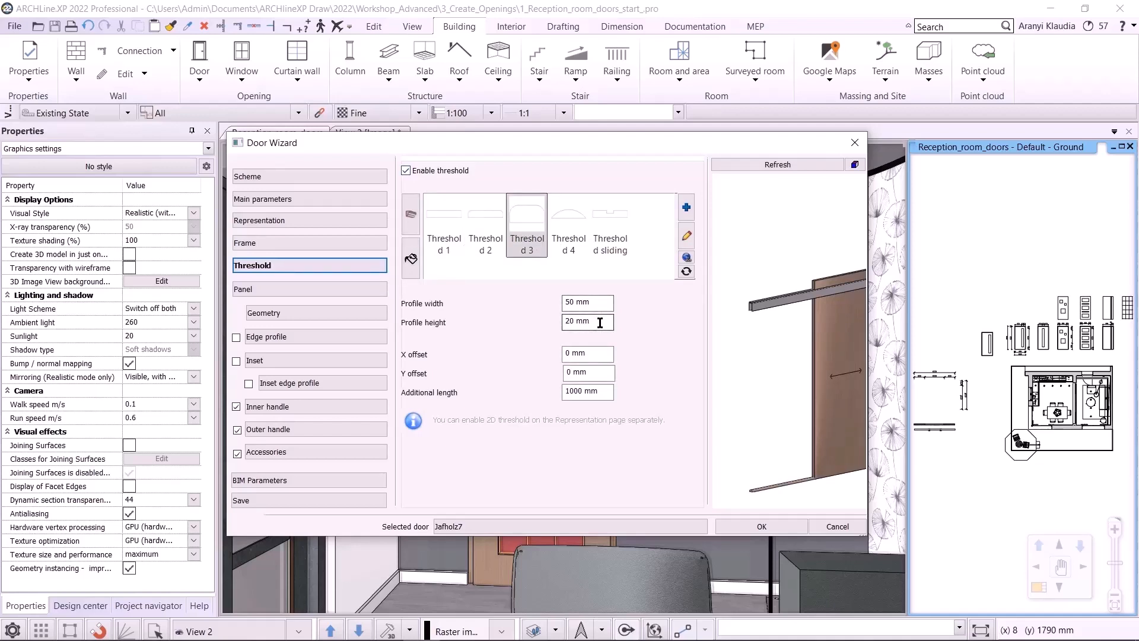
{"action": "left_click_drag", "start_coordinate": [600, 322], "coordinate": [462, 319]}
{"action": "type", "text": "5"}
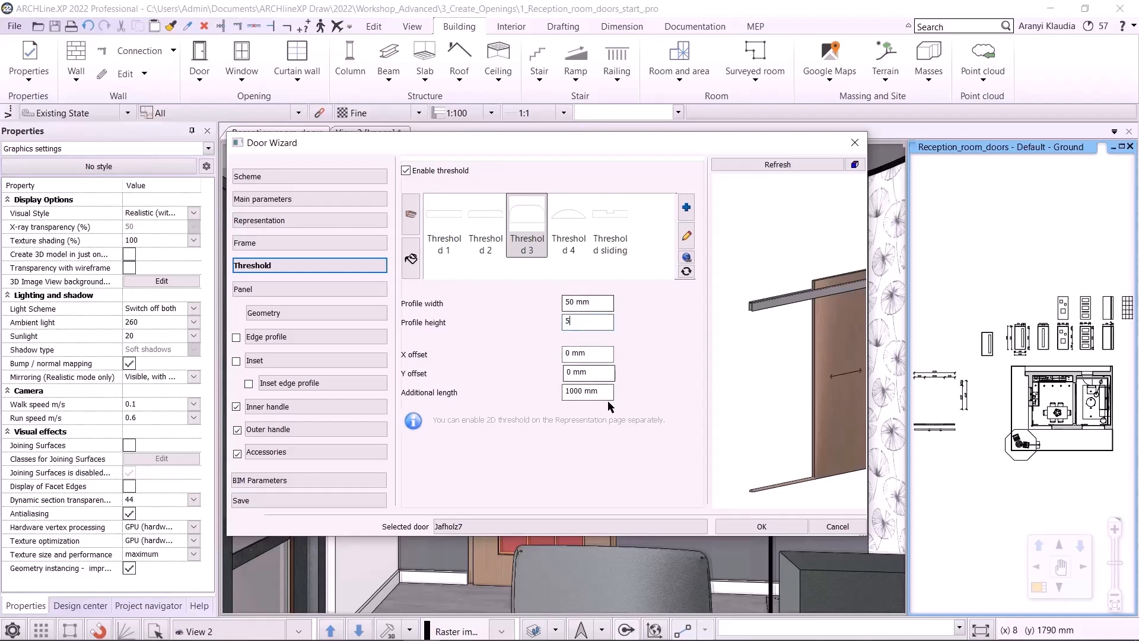
{"action": "left_click_drag", "start_coordinate": [611, 391], "coordinate": [572, 388]}
{"action": "type", "text": "1010"}
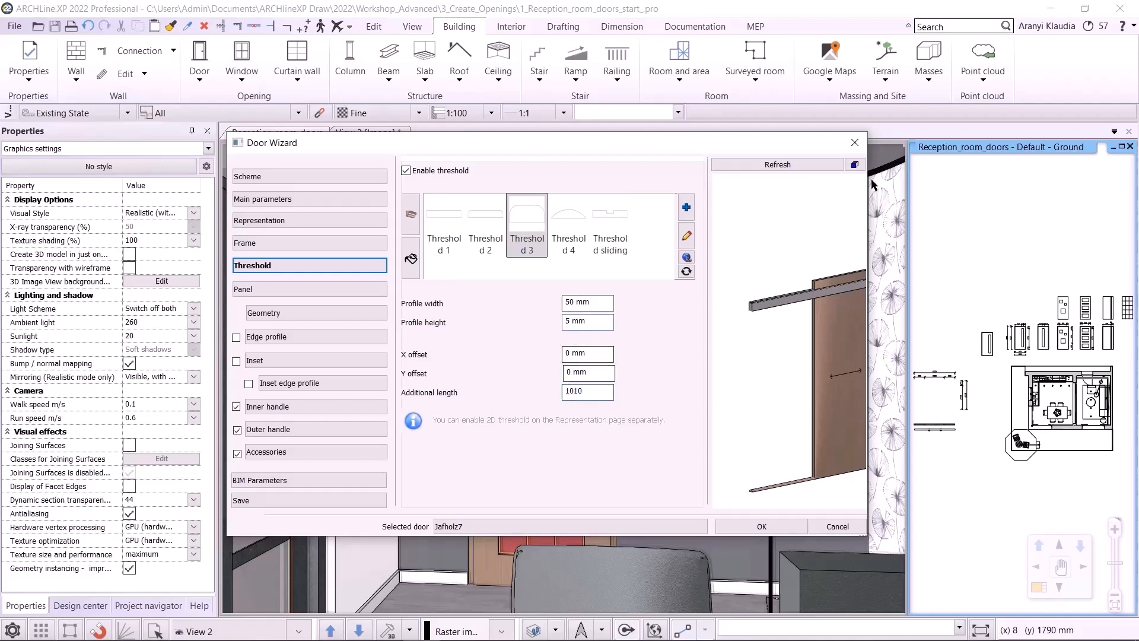
Step: Refresh the preview and assign the ALUBRIGHT-02 material to the sliding door's threshold
{"action": "left_click", "coordinate": [817, 169]}
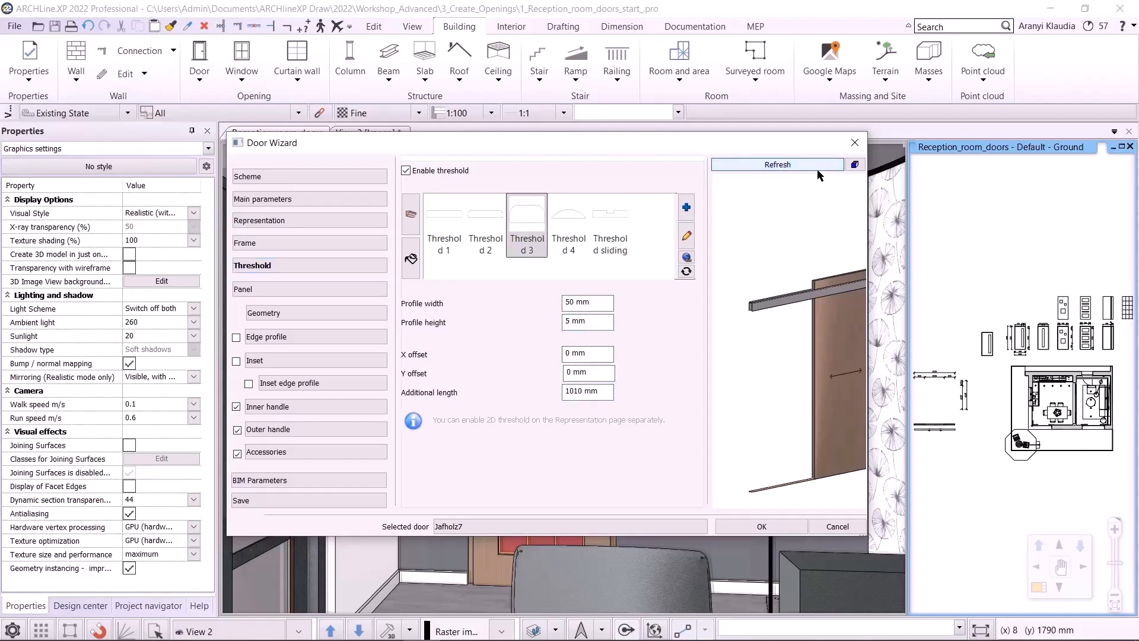
{"action": "left_click", "coordinate": [412, 259]}
{"action": "scroll", "coordinate": [515, 276], "scroll_direction": "down", "scroll_amount": 3}
{"action": "scroll", "coordinate": [462, 277], "scroll_direction": "up", "scroll_amount": 5}
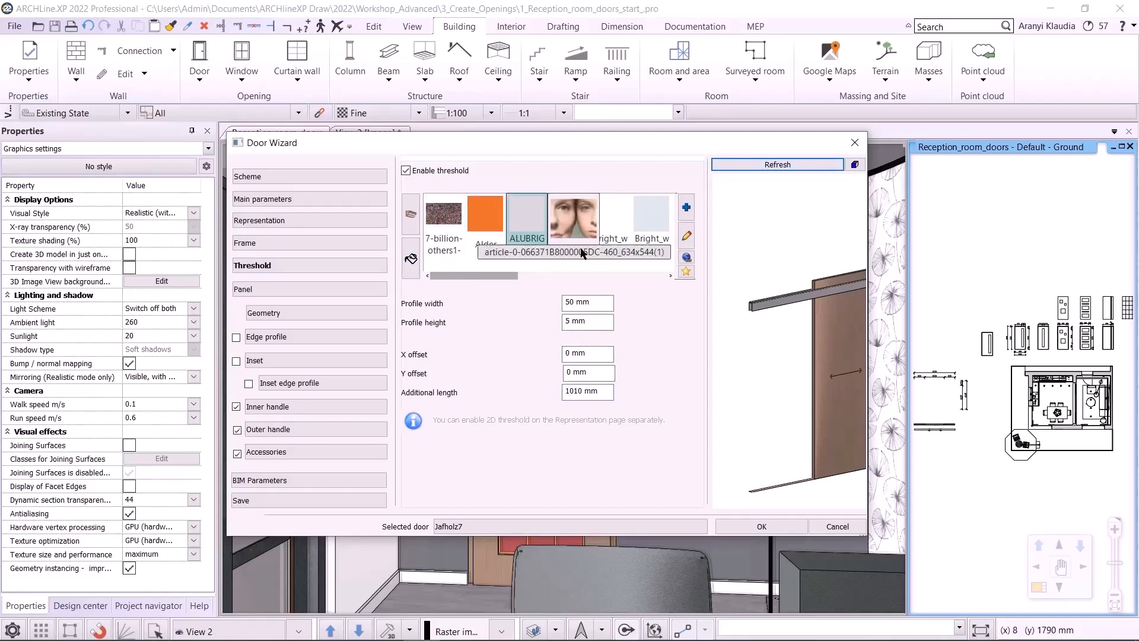
{"action": "left_click", "coordinate": [526, 223]}
{"action": "left_click_drag", "start_coordinate": [818, 343], "coordinate": [717, 321]}
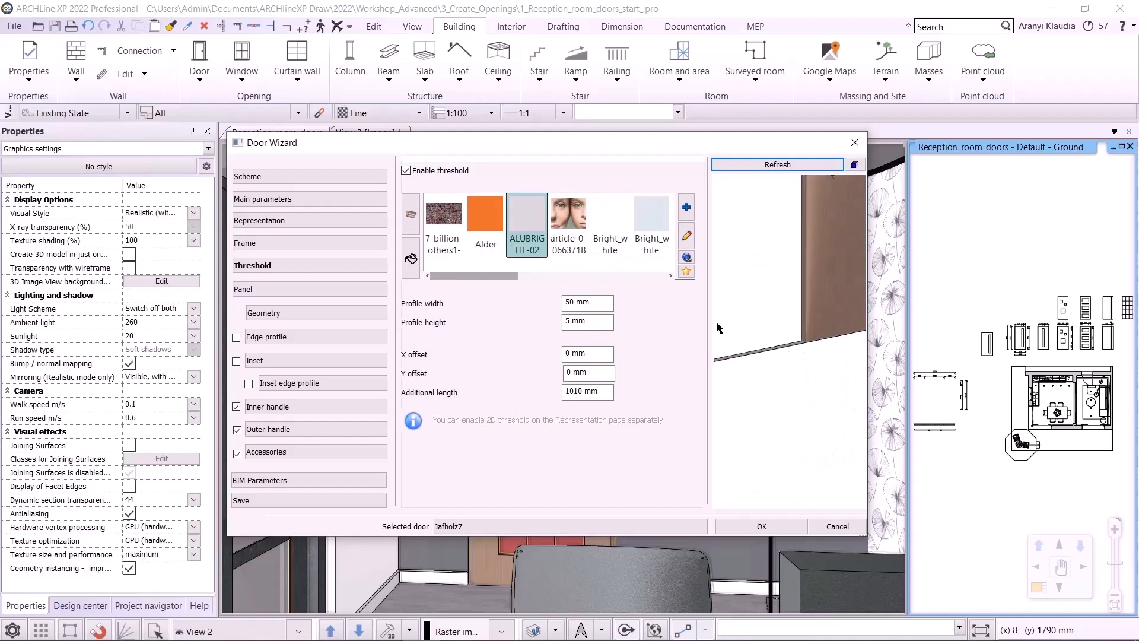
Step: Assign the Egzot03 material to the sliding door's panel, with all similar parts selected
{"action": "left_click", "coordinate": [305, 290]}
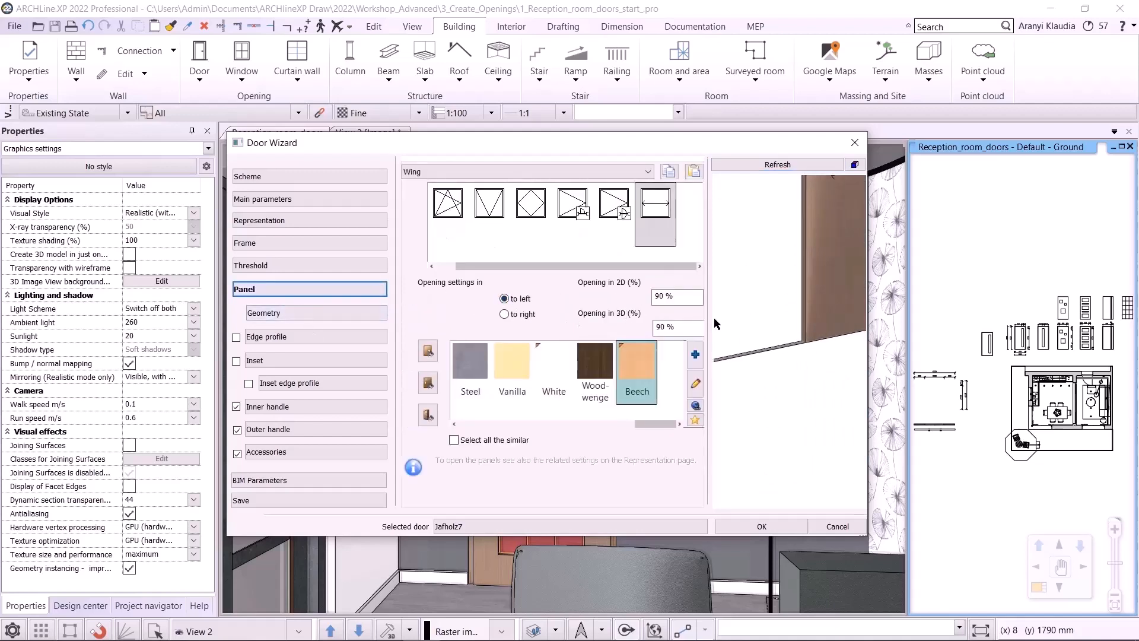
{"action": "left_click_drag", "start_coordinate": [772, 293], "coordinate": [797, 234]}
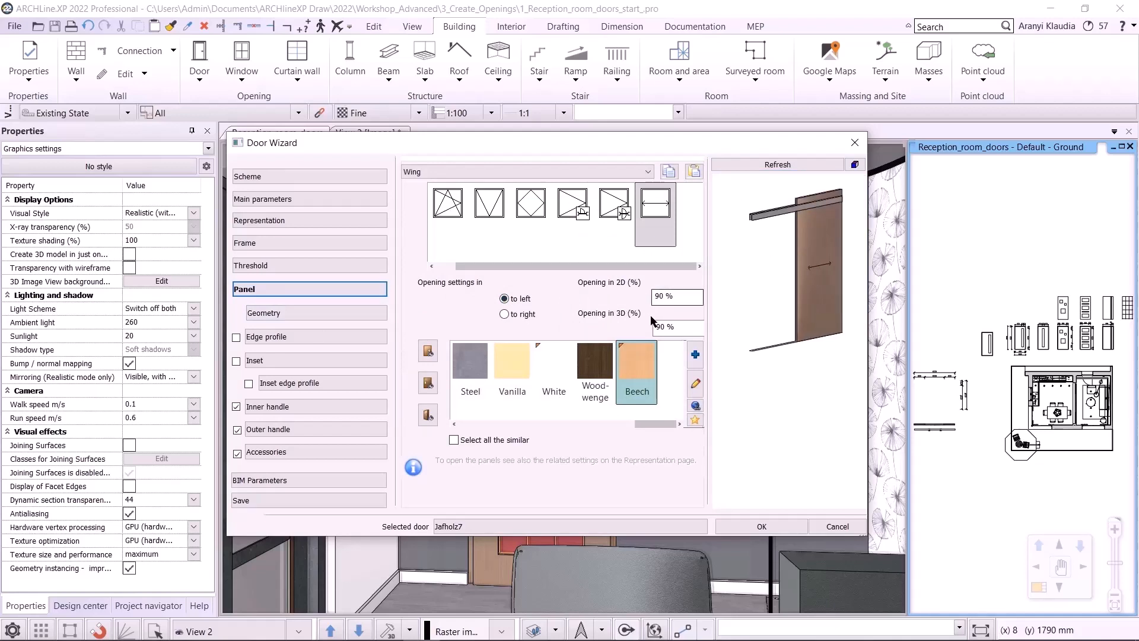
{"action": "left_click", "coordinate": [455, 440]}
{"action": "left_click_drag", "start_coordinate": [649, 425], "coordinate": [518, 424]}
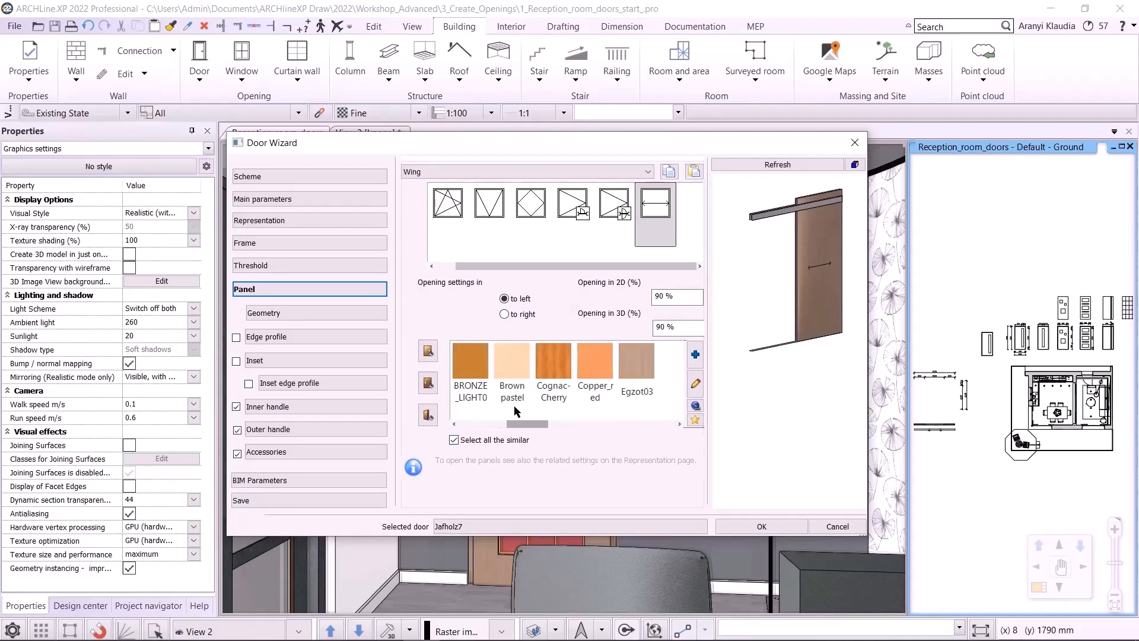
{"action": "left_click", "coordinate": [644, 368]}
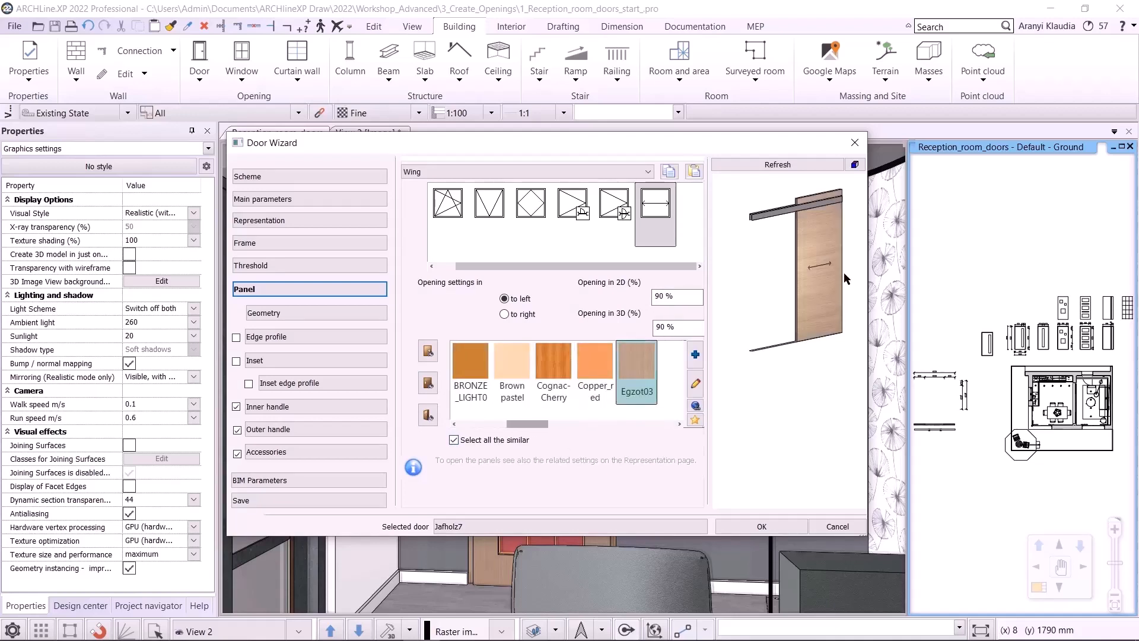
Step: Set the door panel's thickness to 20 mm and its top offset to -90 mm, and refresh the preview
{"action": "left_click", "coordinate": [267, 313]}
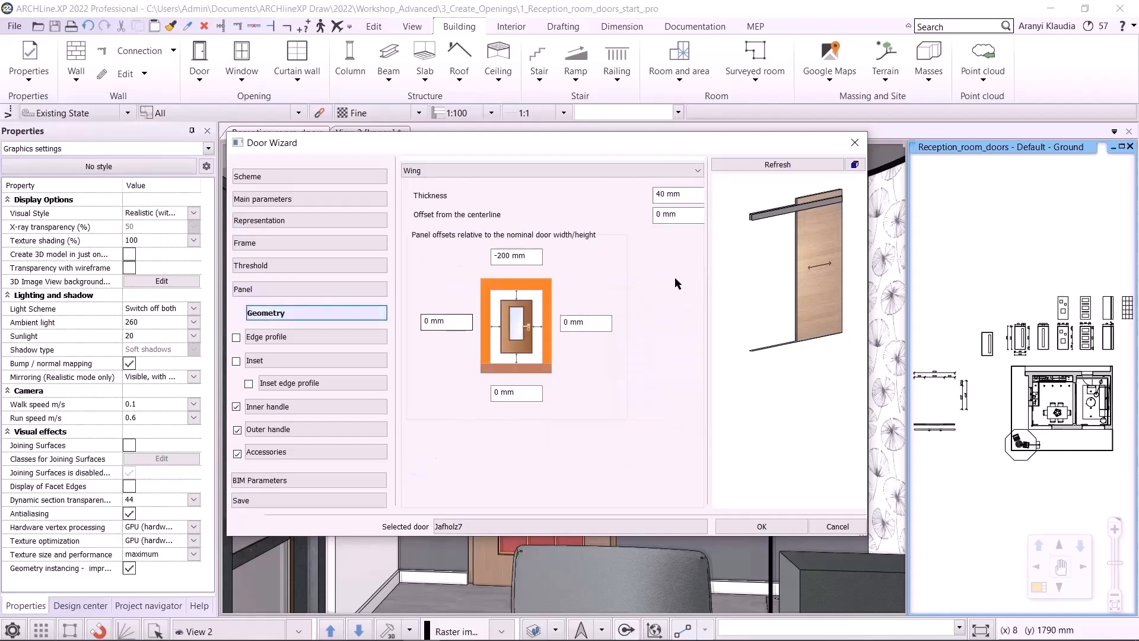
{"action": "left_click", "coordinate": [682, 194]}
{"action": "key", "text": "ctrl+a"}
{"action": "type", "text": "2"}
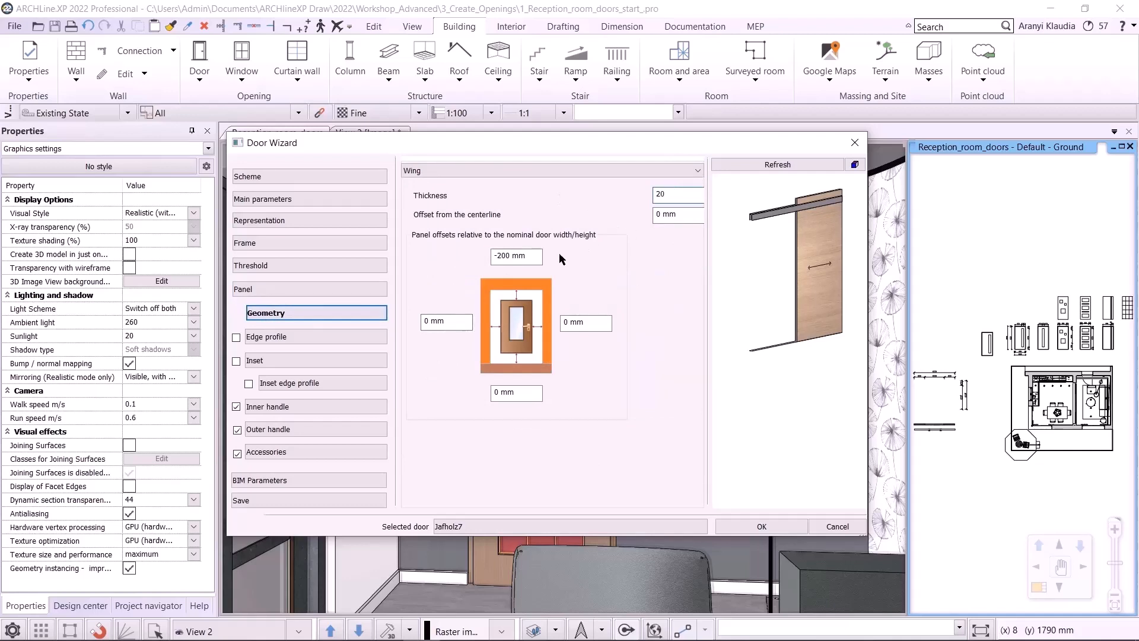
{"action": "left_click_drag", "start_coordinate": [531, 256], "coordinate": [429, 254]}
{"action": "type", "text": "-90"}
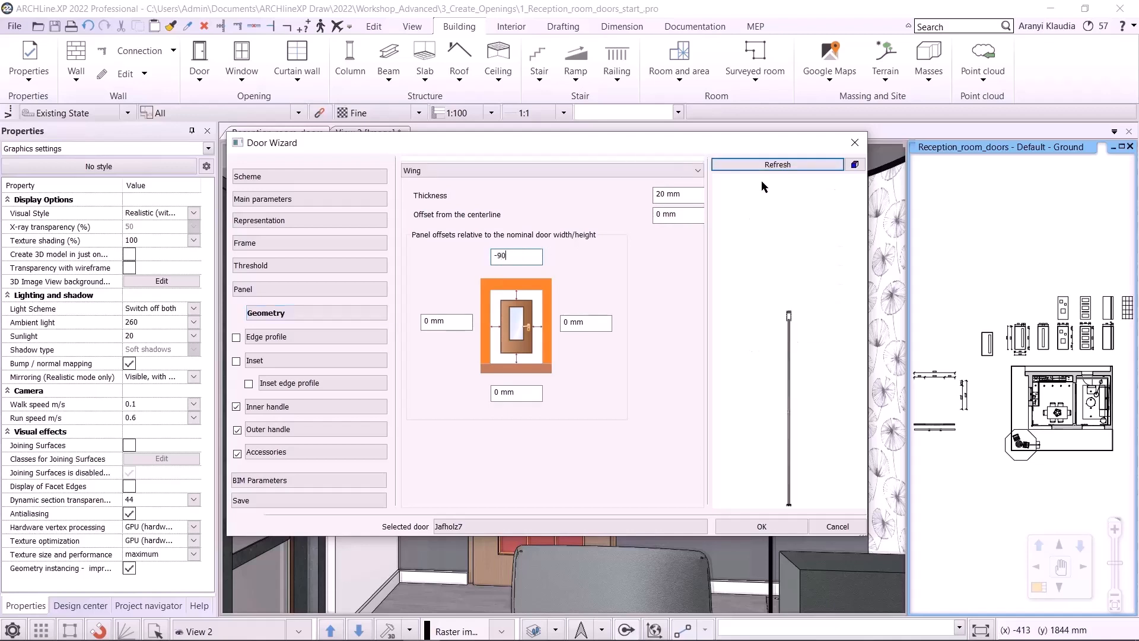
{"action": "left_click", "coordinate": [771, 166]}
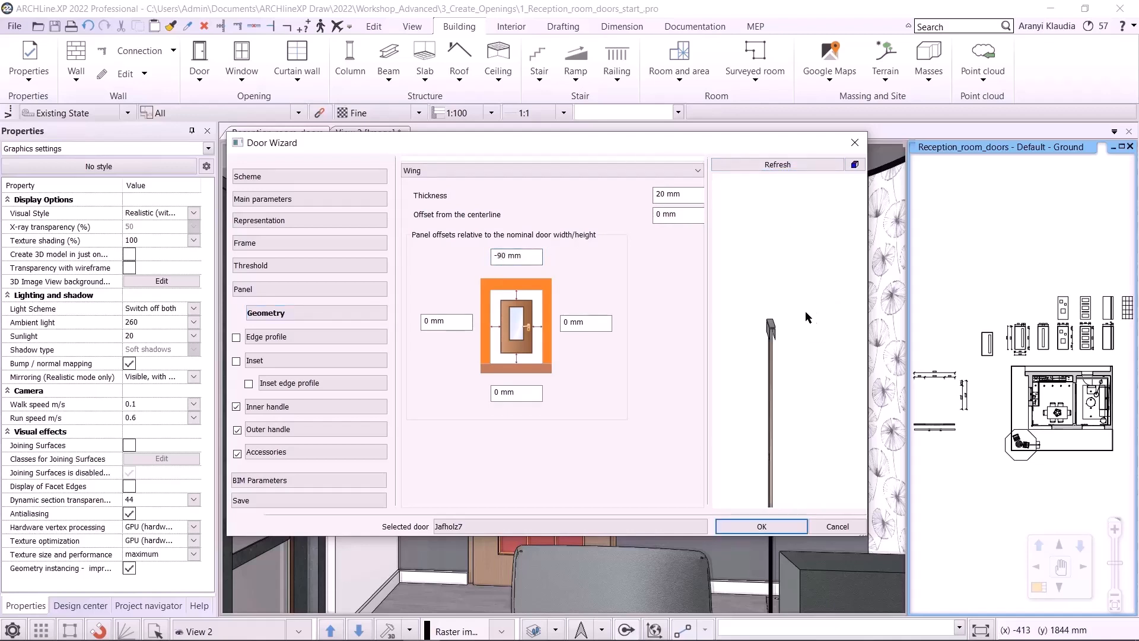
{"action": "left_click_drag", "start_coordinate": [806, 318], "coordinate": [799, 444]}
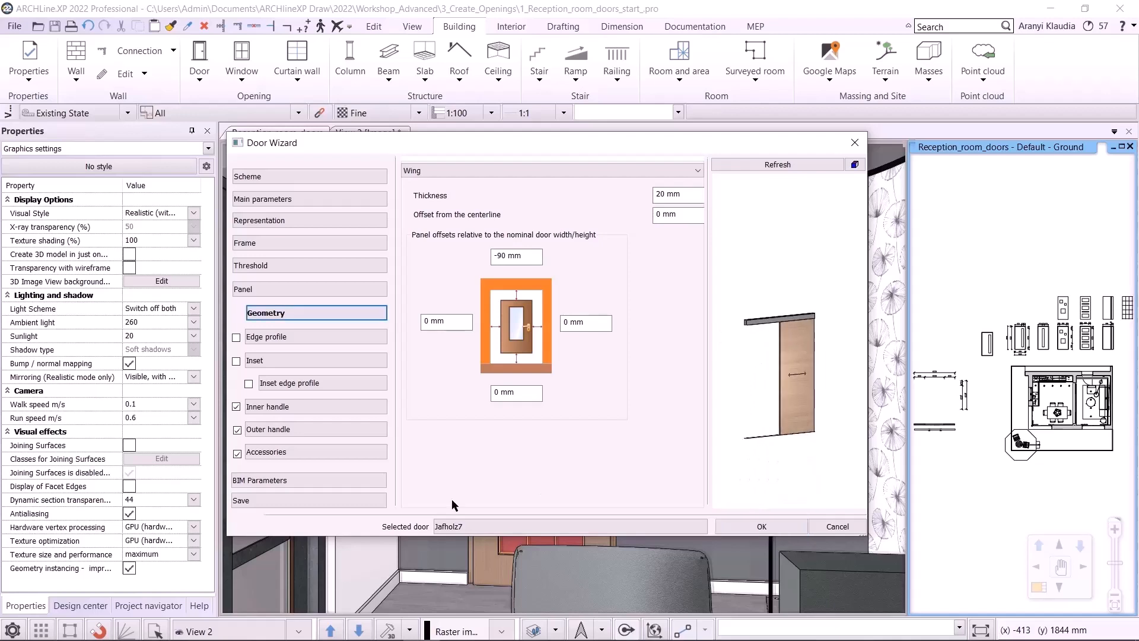
Step: Save the door to the library as Slidingdoor in the INDOOR category, choosing its sub category, and apply it to the project
{"action": "left_click", "coordinate": [380, 500]}
{"action": "type", "text": "Slidi"}
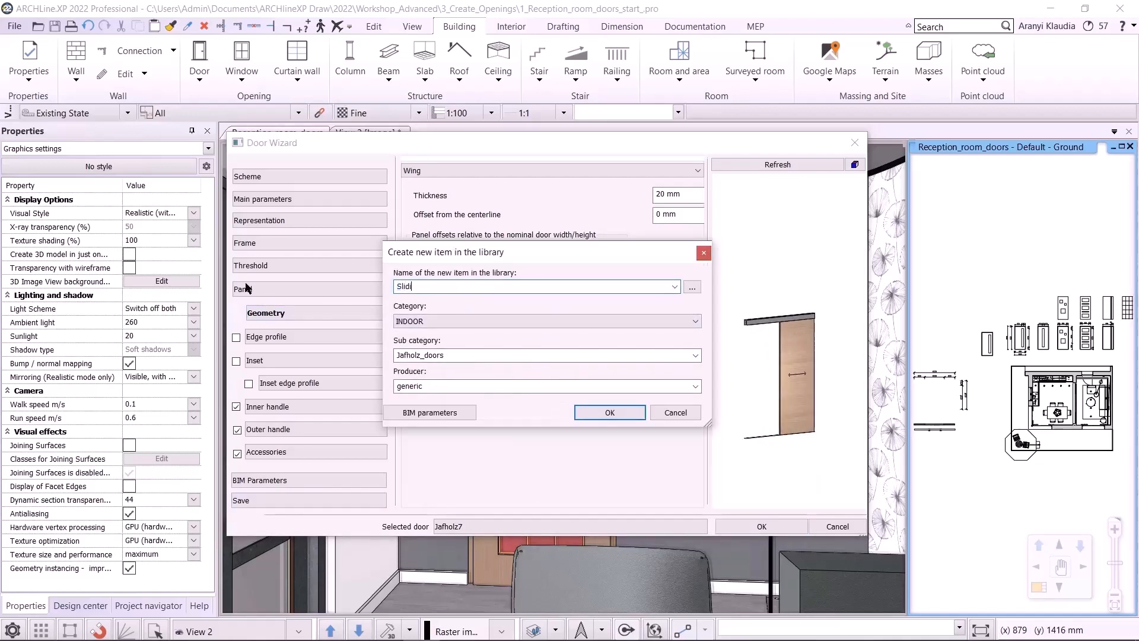
{"action": "type", "text": "ngdoor"}
{"action": "left_click", "coordinate": [630, 352]}
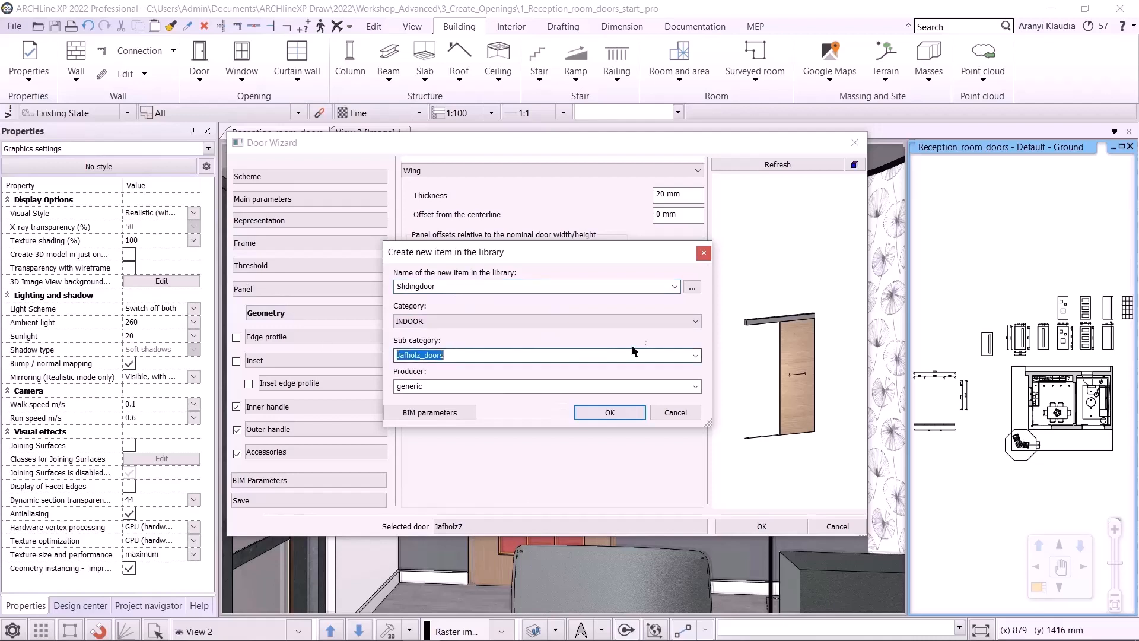
{"action": "left_click", "coordinate": [697, 355]}
{"action": "left_click", "coordinate": [424, 475]}
{"action": "left_click", "coordinate": [600, 413]}
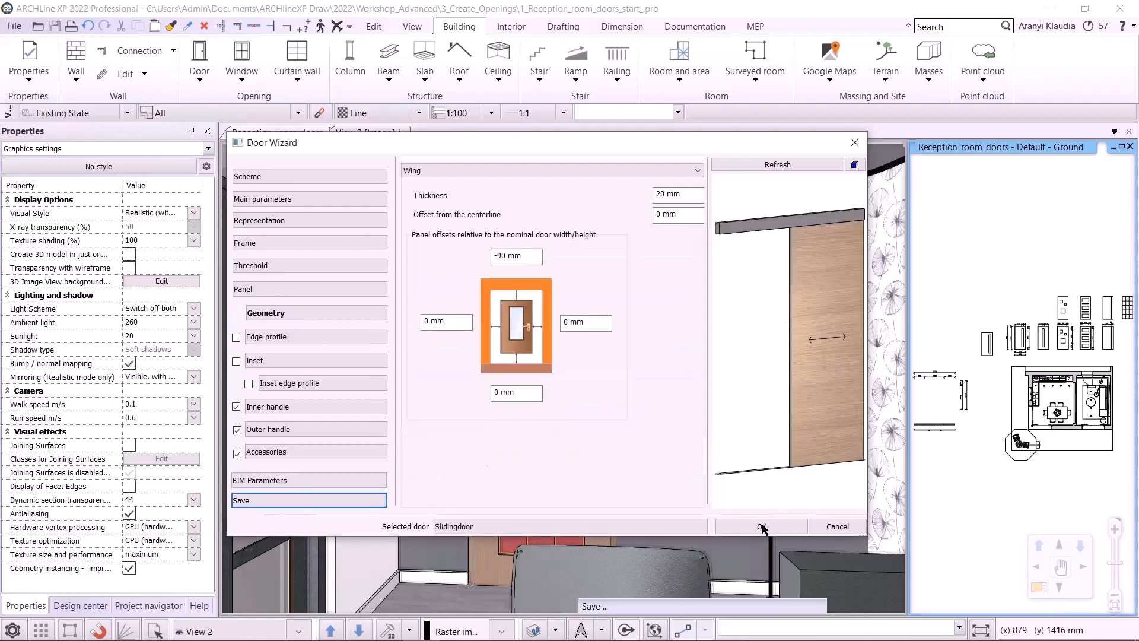
{"action": "left_click", "coordinate": [763, 528]}
Step: Mirror the placed sliding door left-right so its top rail extends along the wall on the opposite side
{"action": "left_click", "coordinate": [559, 372]}
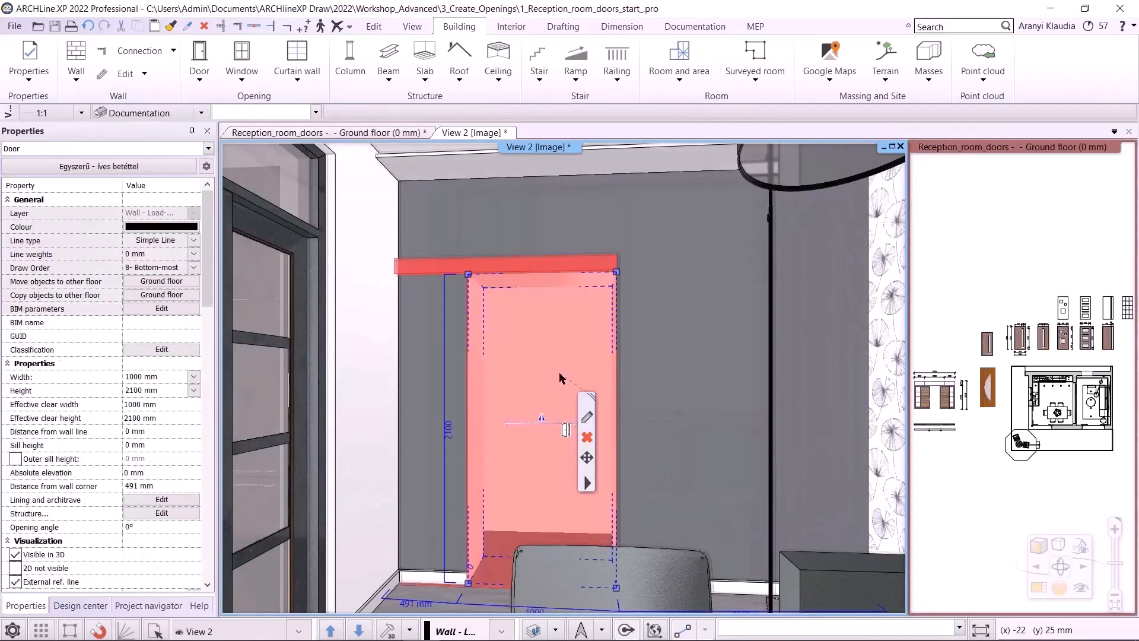
{"action": "left_click", "coordinate": [563, 429]}
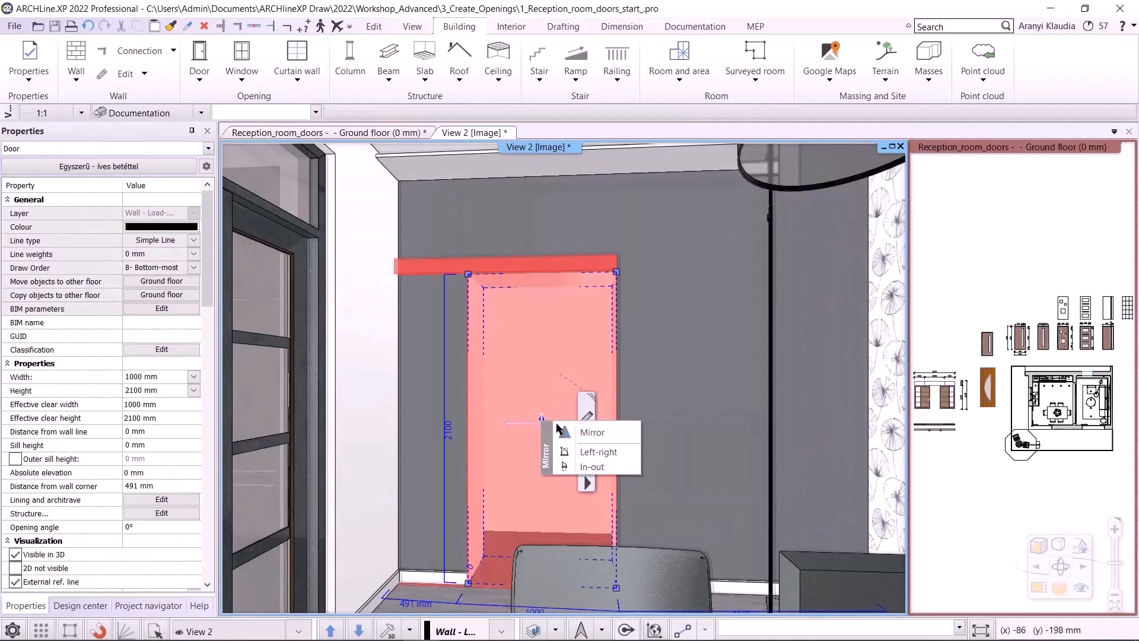
{"action": "left_click", "coordinate": [597, 452]}
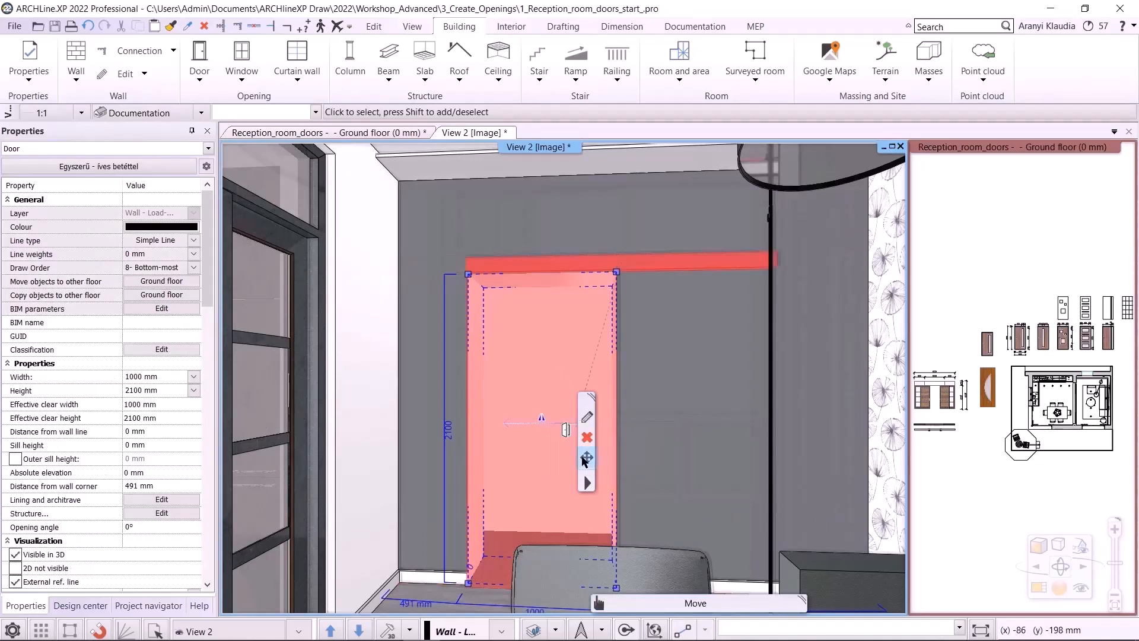
{"action": "left_click", "coordinate": [562, 430]}
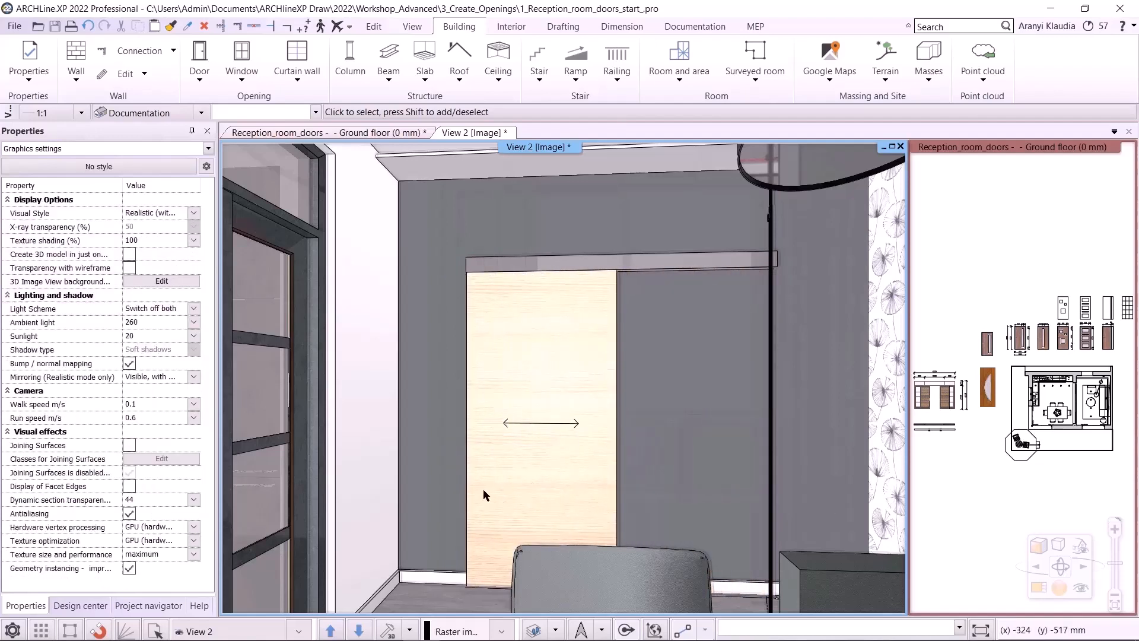
Step: Switch through the saved 3D camera views to the reception room view facing the glazed double doors
{"action": "left_click", "coordinate": [359, 628]}
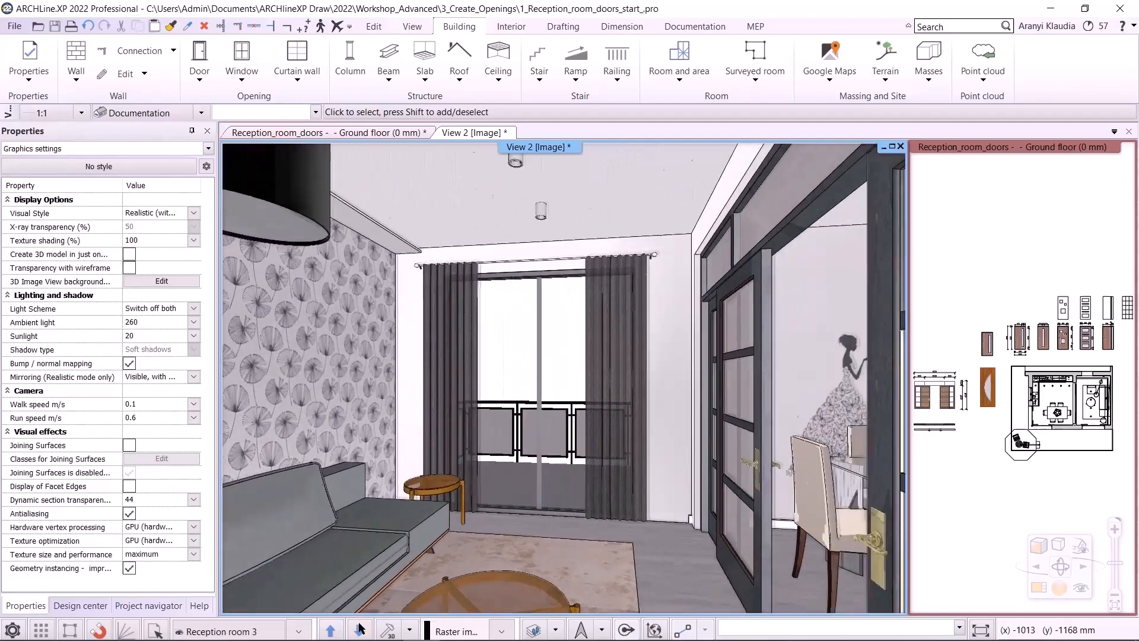
{"action": "left_click", "coordinate": [359, 627]}
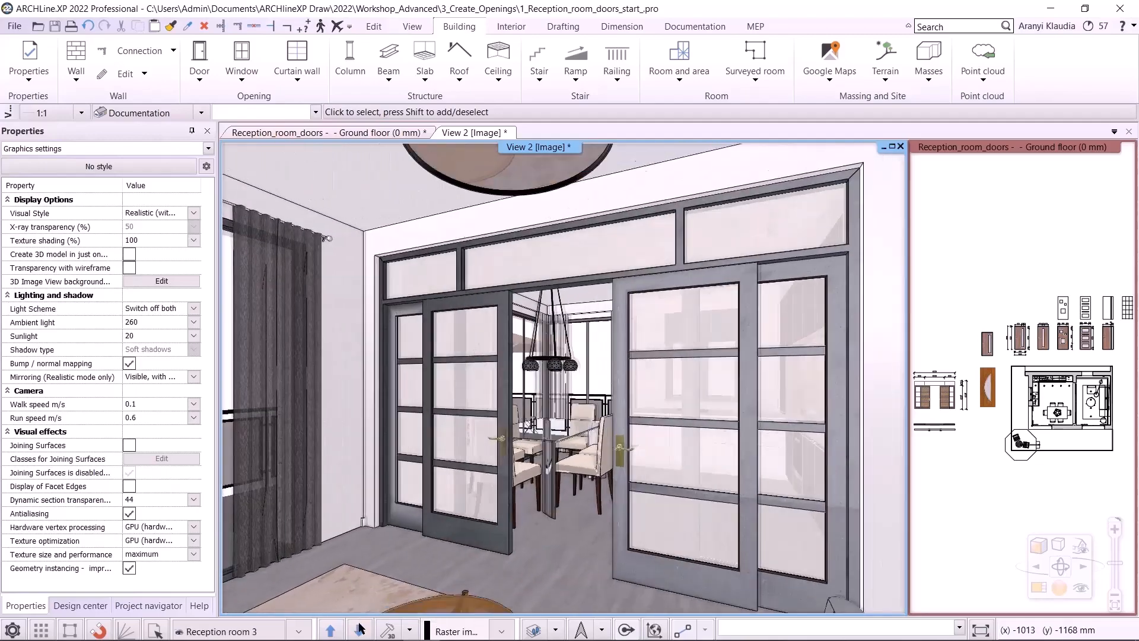